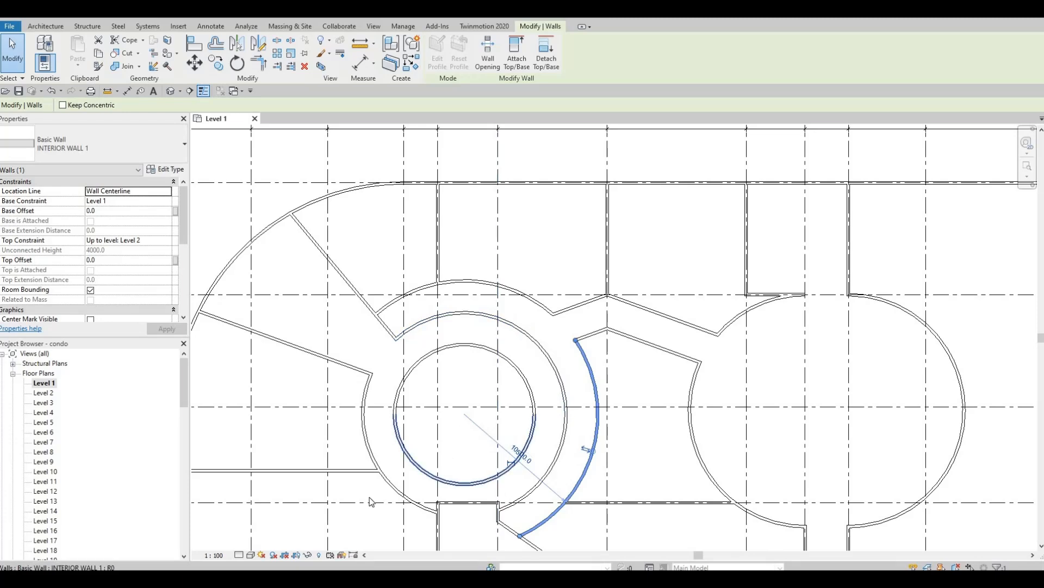
Pan and zoom around the floor plan to frame the core and its surrounding ring.
middle_drag(546, 521, 556, 384)
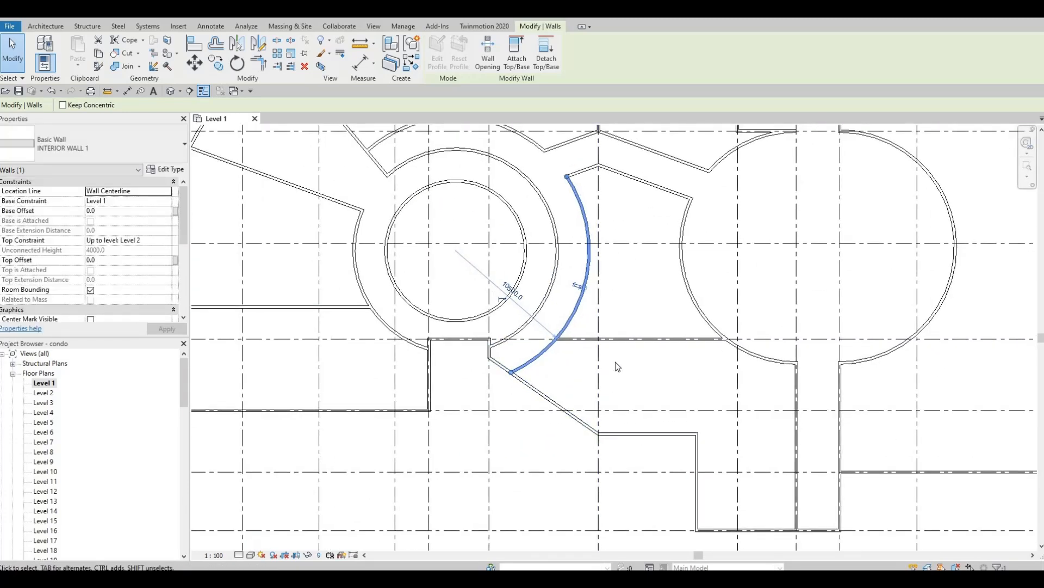
middle_drag(559, 398, 566, 355)
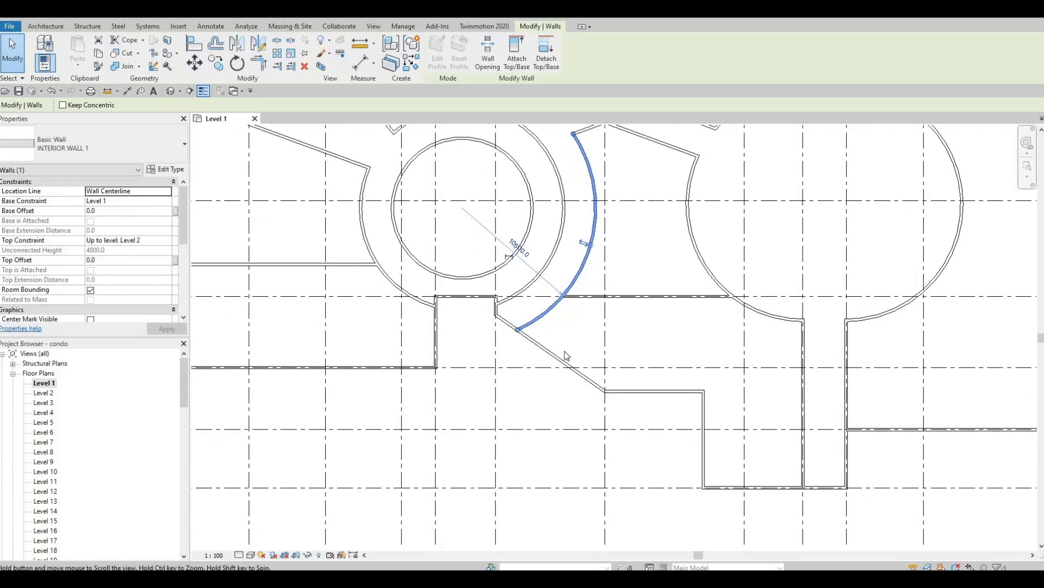
scroll(566, 354, down, 2)
scroll(547, 343, up, 2)
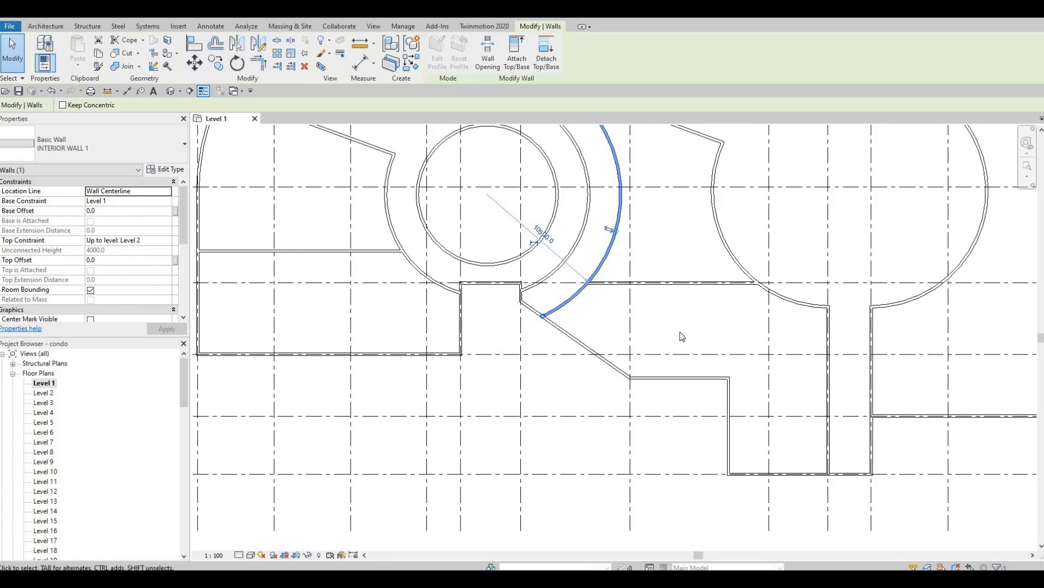
middle_drag(615, 360, 538, 348)
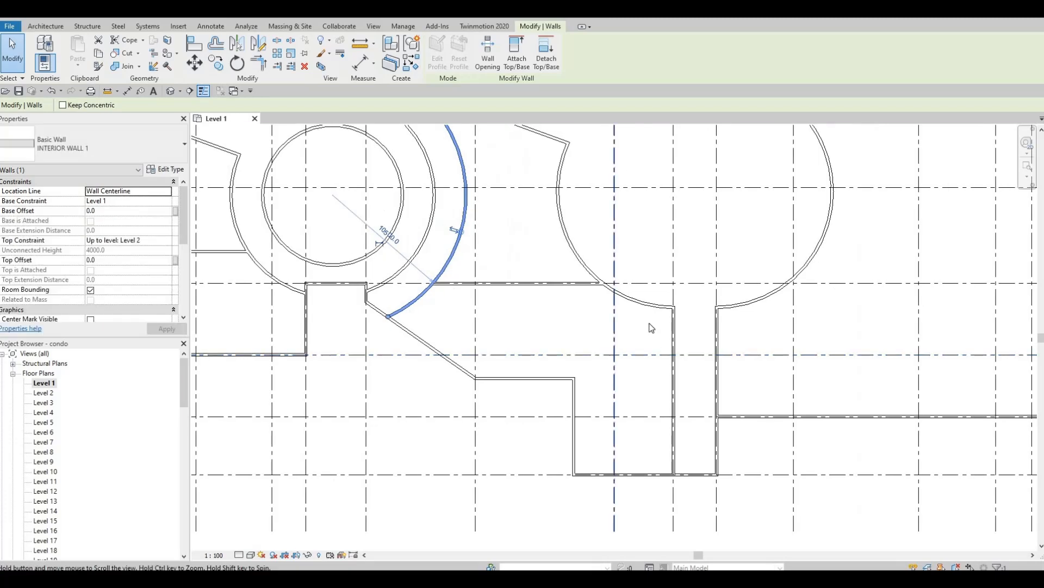
middle_drag(649, 324, 638, 325)
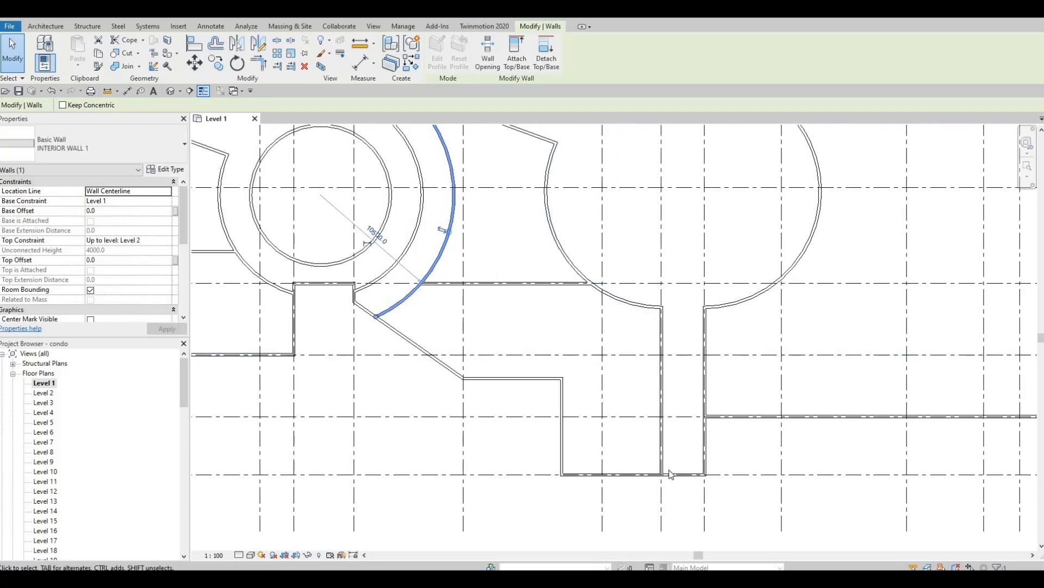
middle_drag(673, 280, 658, 362)
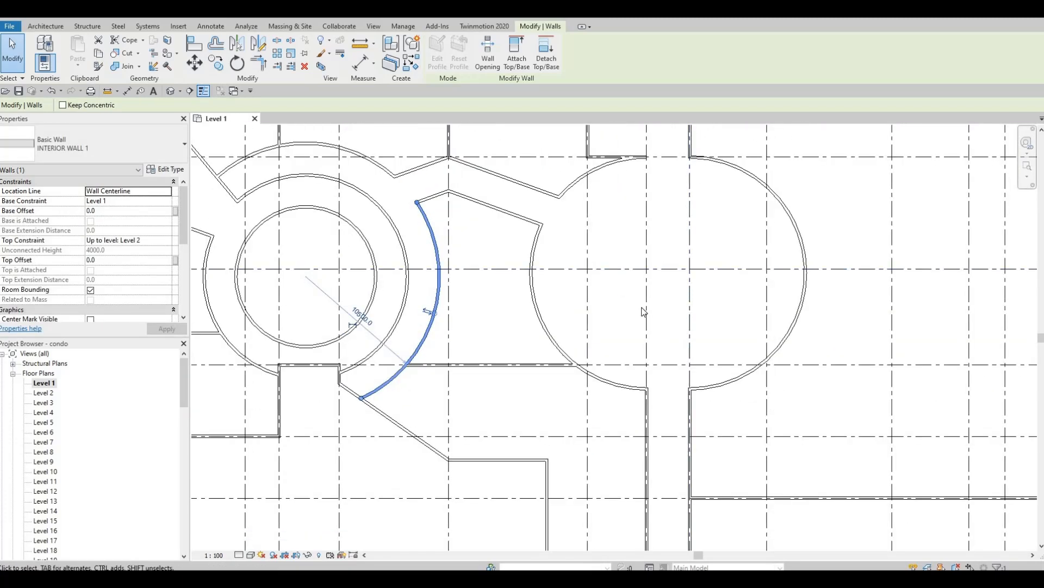
middle_drag(713, 399, 713, 328)
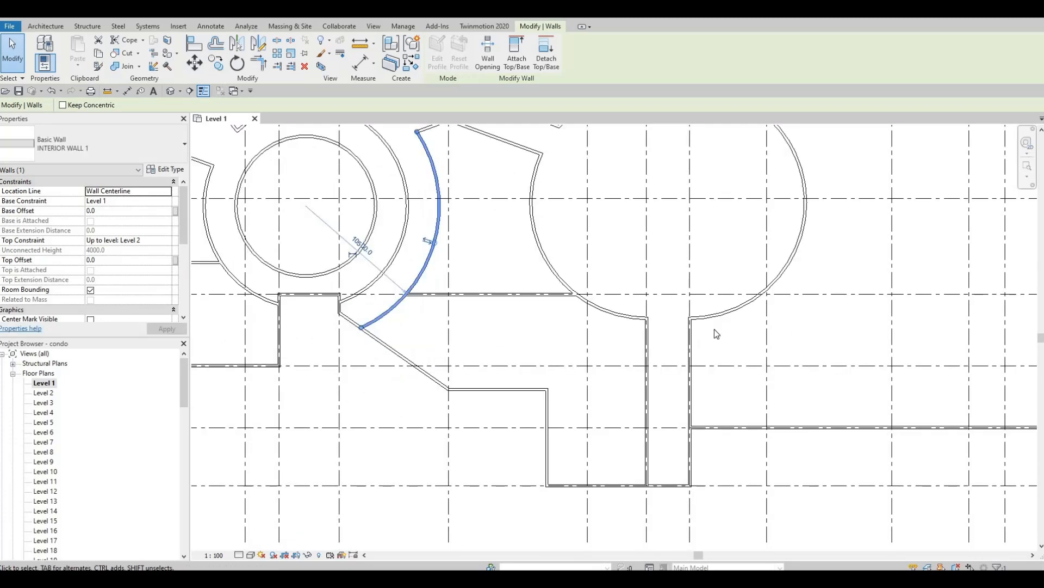
middle_drag(663, 473, 663, 408)
middle_drag(798, 128, 661, 322)
scroll(662, 322, down, 1)
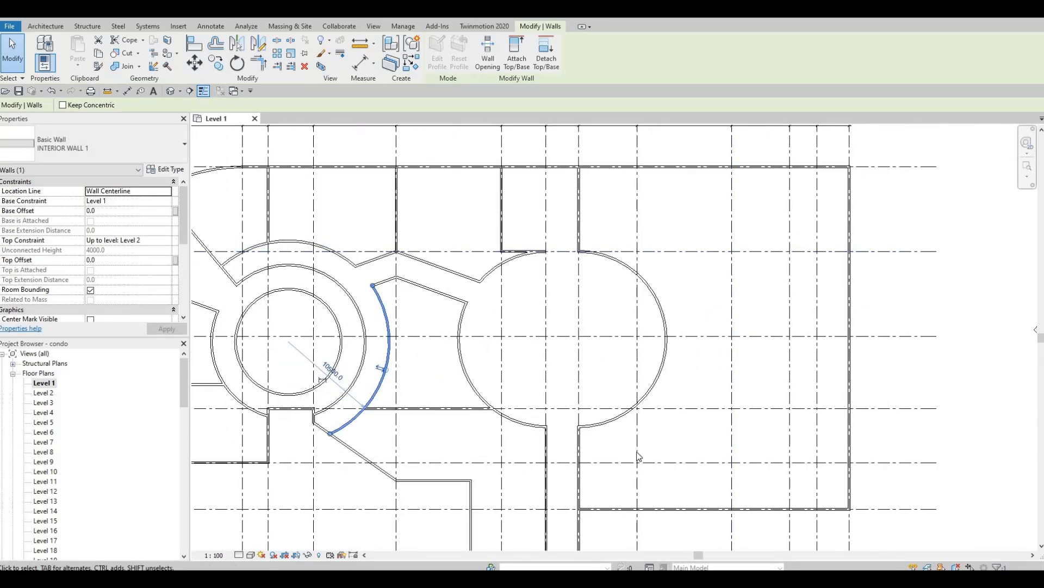
middle_drag(637, 453, 650, 359)
middle_drag(595, 401, 632, 331)
scroll(632, 332, up, 2)
key(F1)
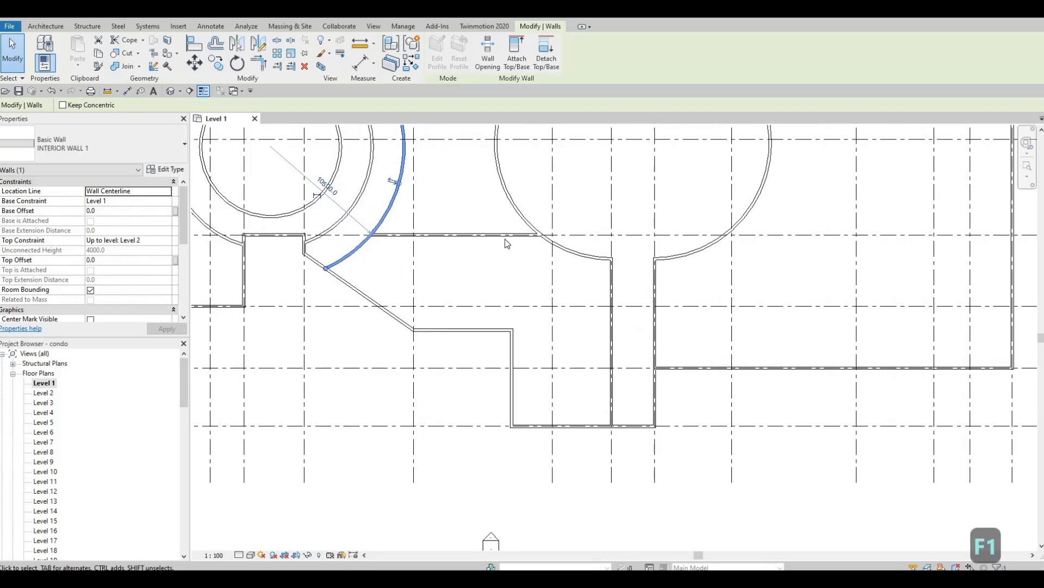
scroll(506, 239, up, 1)
middle_drag(563, 307, 556, 306)
scroll(556, 306, down, 1)
middle_drag(477, 229, 535, 337)
scroll(557, 344, down, 2)
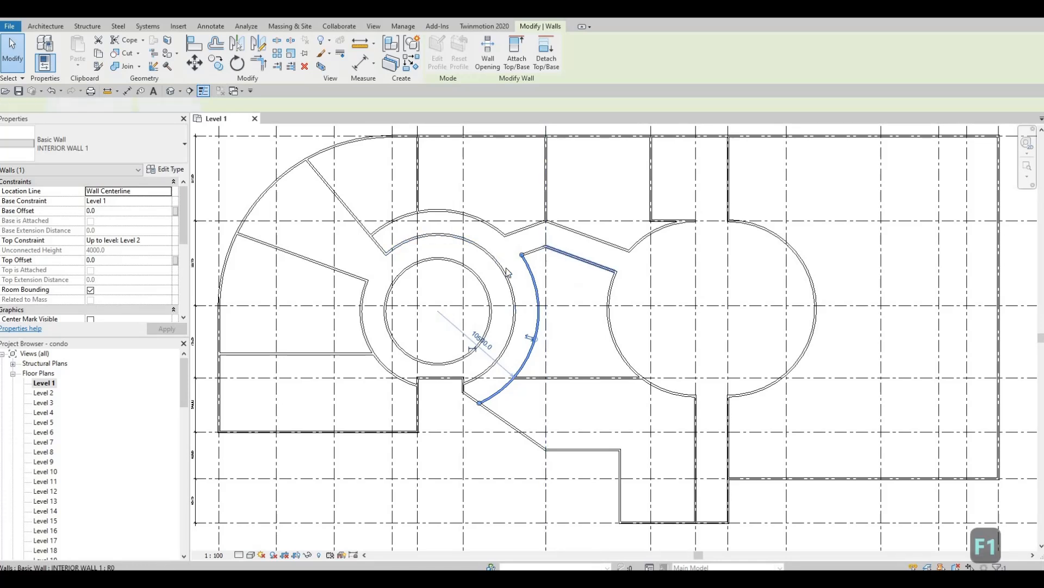
Draw a short Create Similar (CS) wall from the curved wall to the core's inner circle.
click(581, 259)
middle_drag(498, 291, 541, 297)
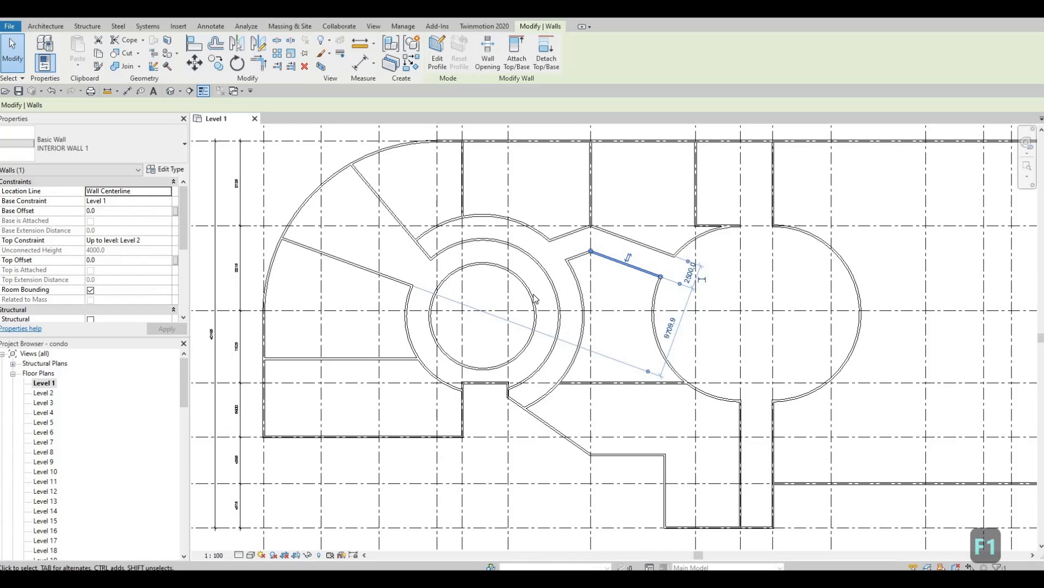
key(c)
key(s)
scroll(520, 265, up, 2)
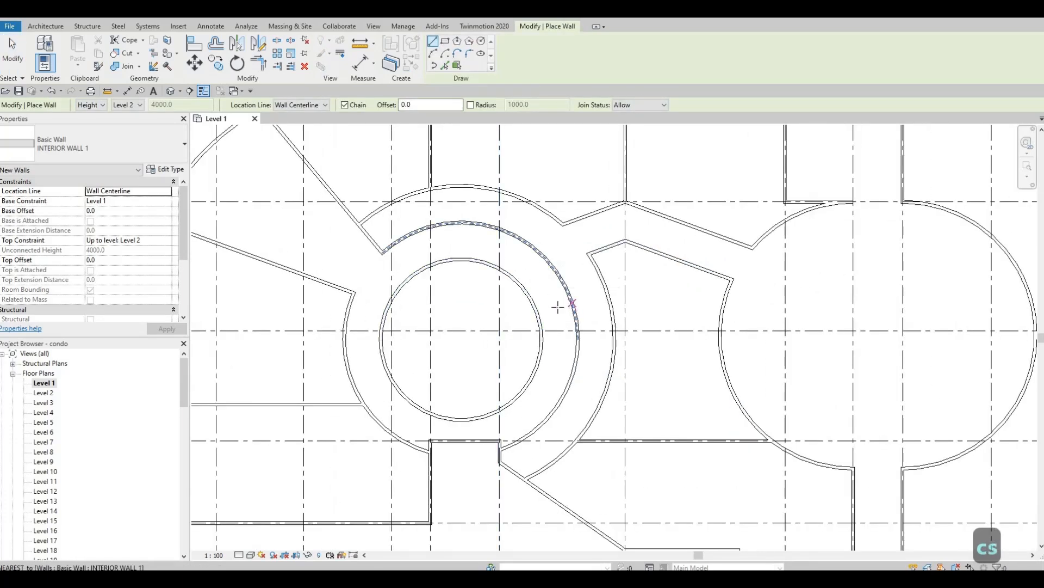
click(542, 314)
click(538, 315)
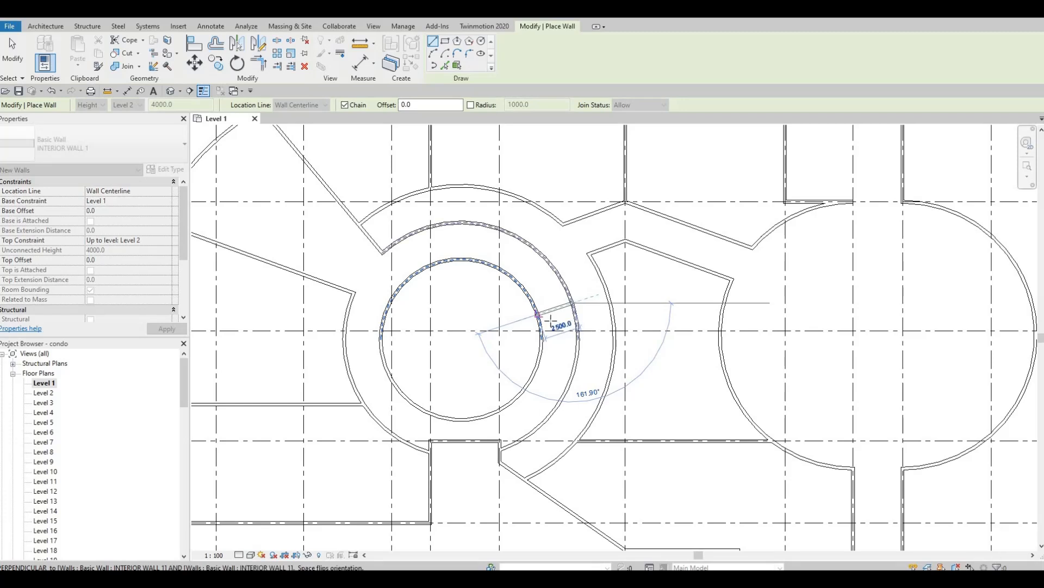
key(Escape)
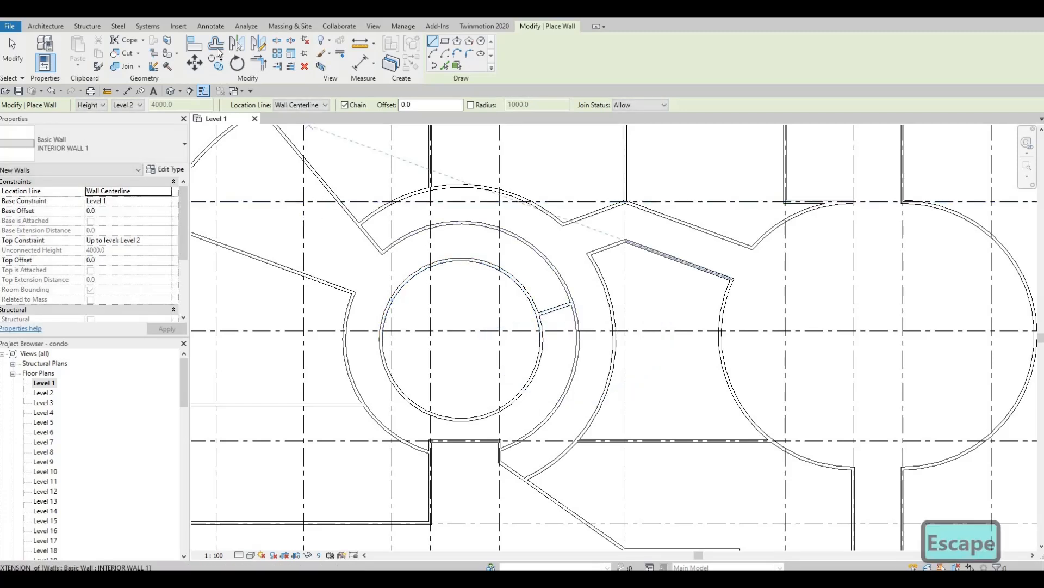
key(Escape)
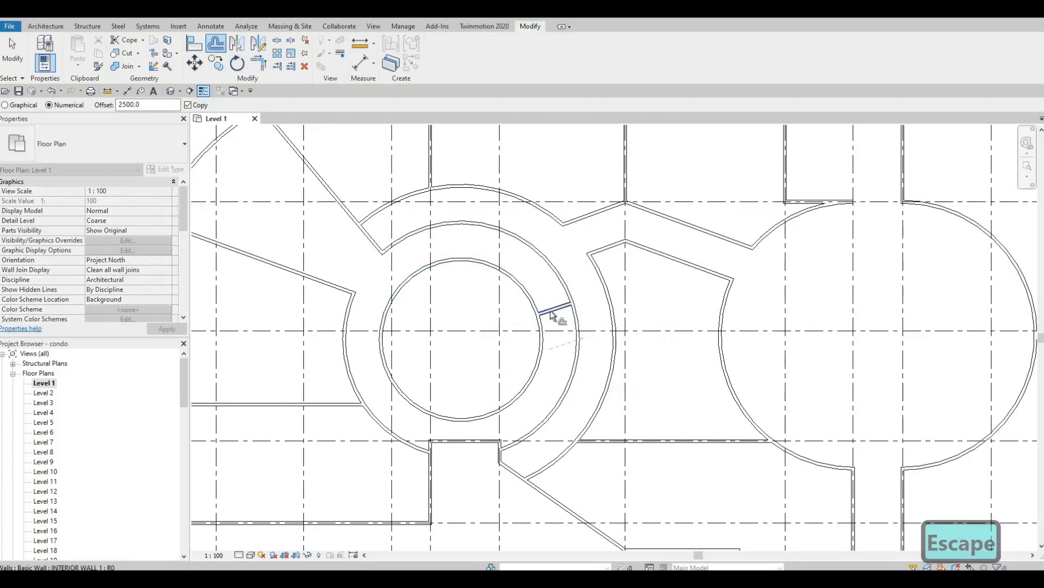
Offset-copy the short radial wall by 2500 and stretch the copy's end onto the inner ring.
click(552, 315)
key(Escape)
key(Escape)
key(Escape)
scroll(560, 348, up, 2)
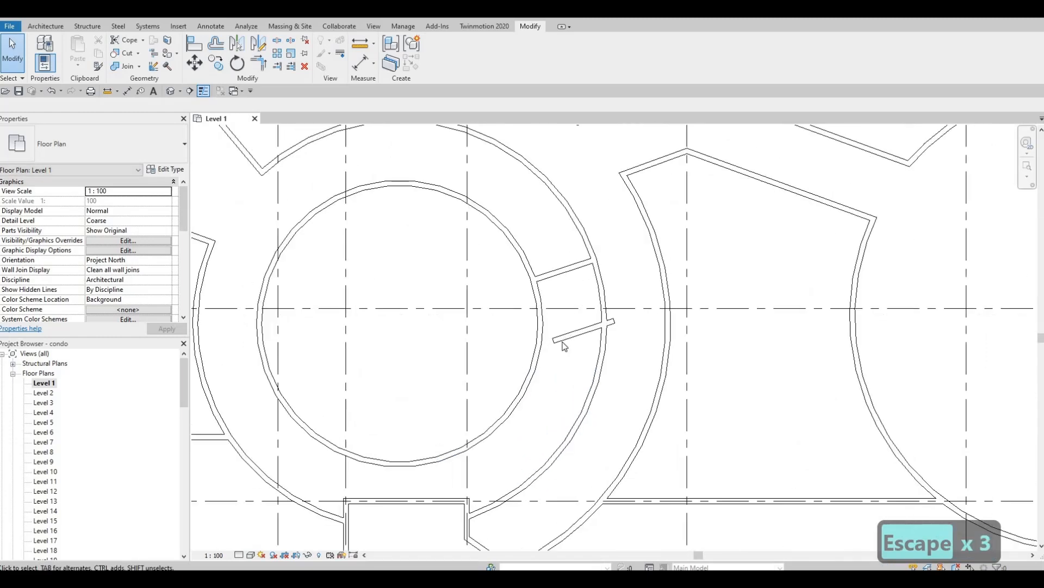
click(555, 344)
drag(541, 347, 539, 347)
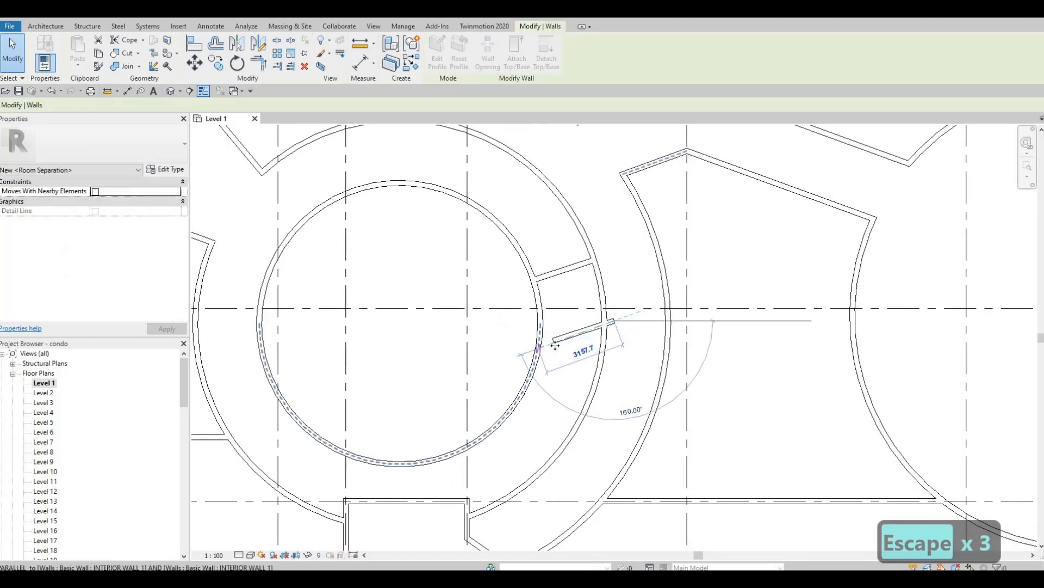
key(Escape)
middle_drag(575, 333, 568, 346)
key(Escape)
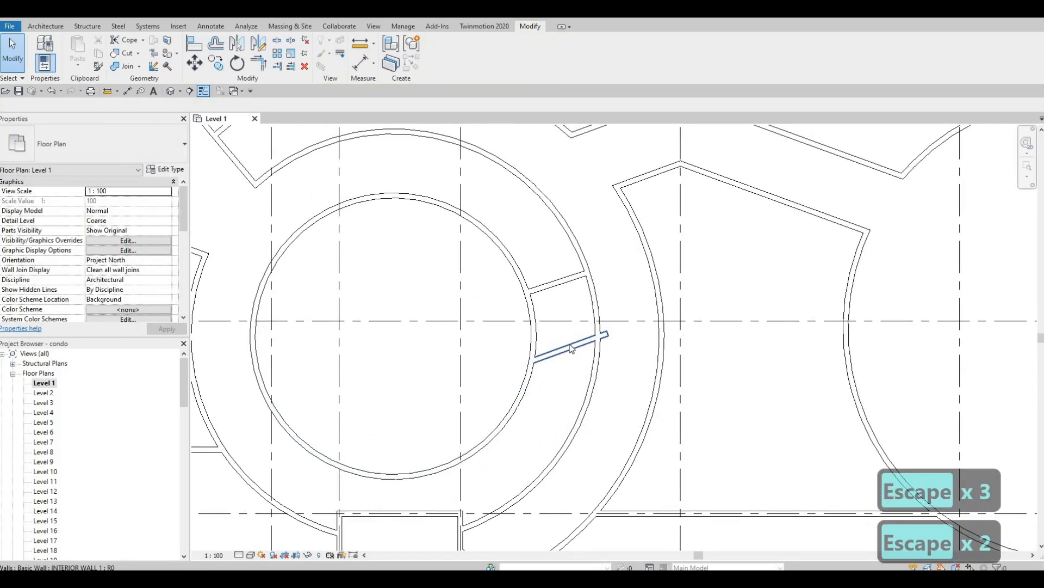
Trim the curved walls to the radial walls with TR, then delete the leftover short wall.
key(s)
key(l)
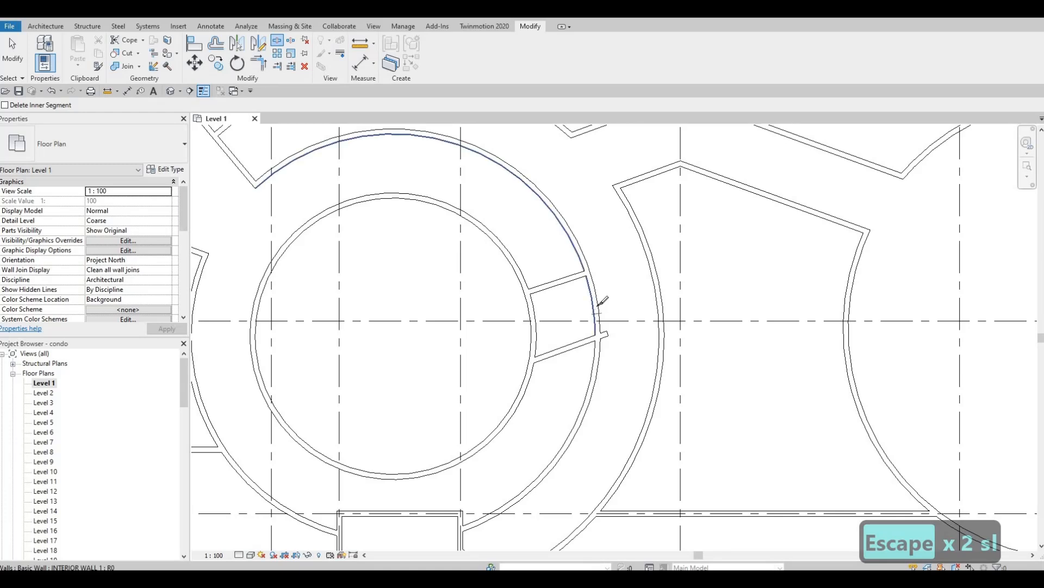
key(Escape)
key(Escape)
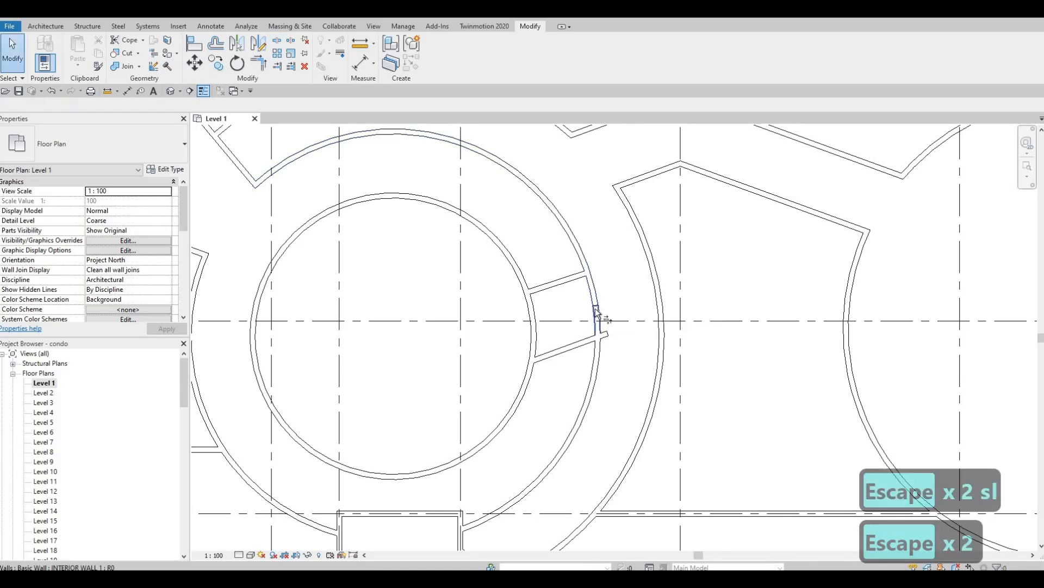
key(t)
key(r)
click(576, 267)
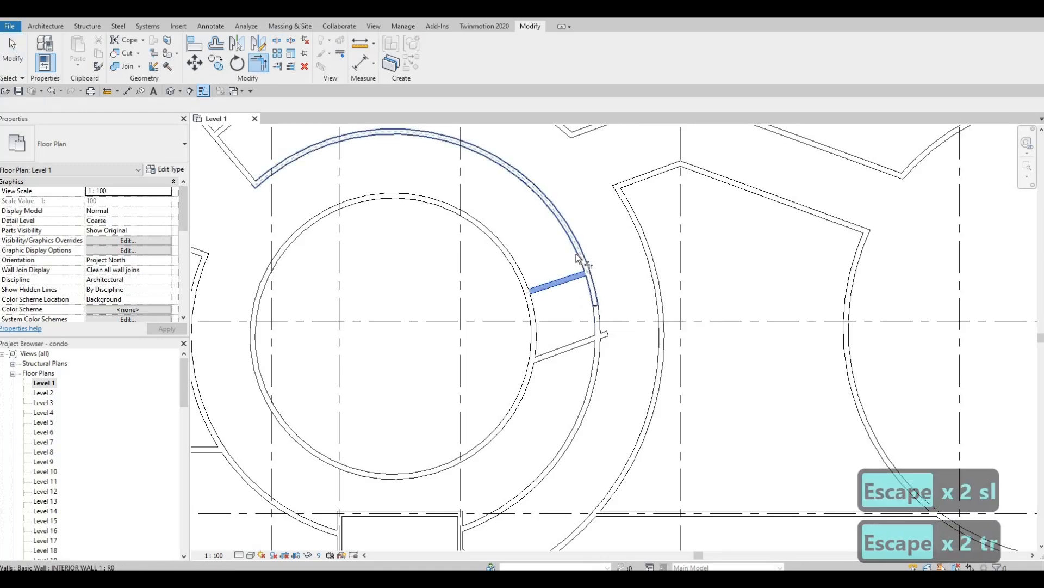
click(589, 303)
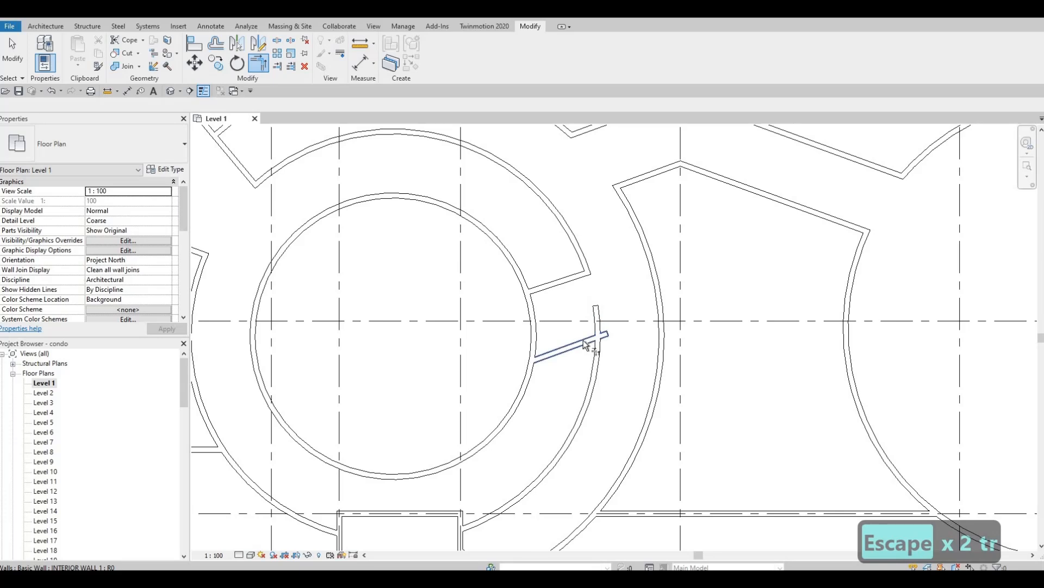
click(593, 360)
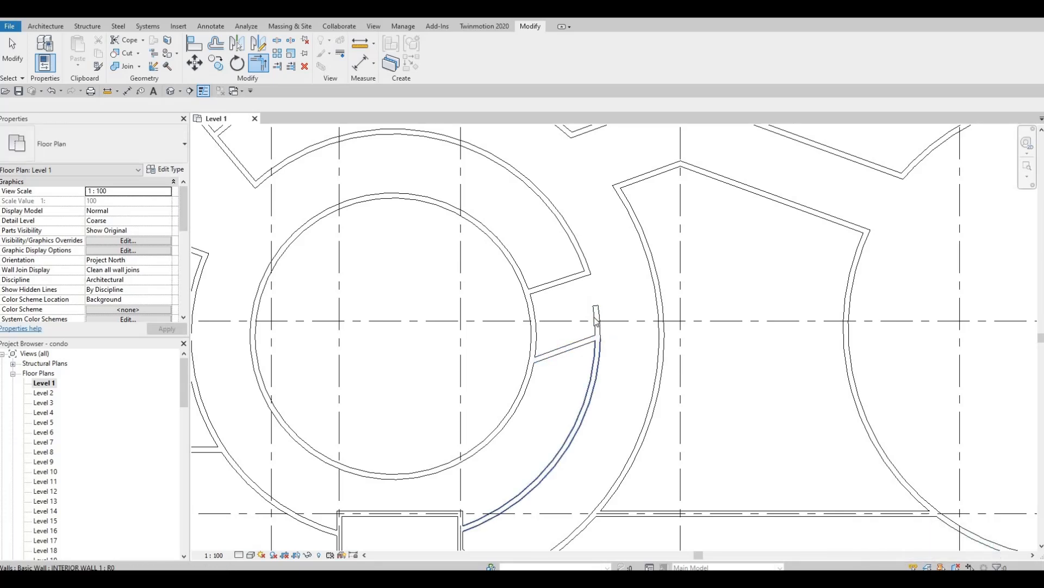
key(Escape)
key(Escape)
click(595, 321)
key(Delete)
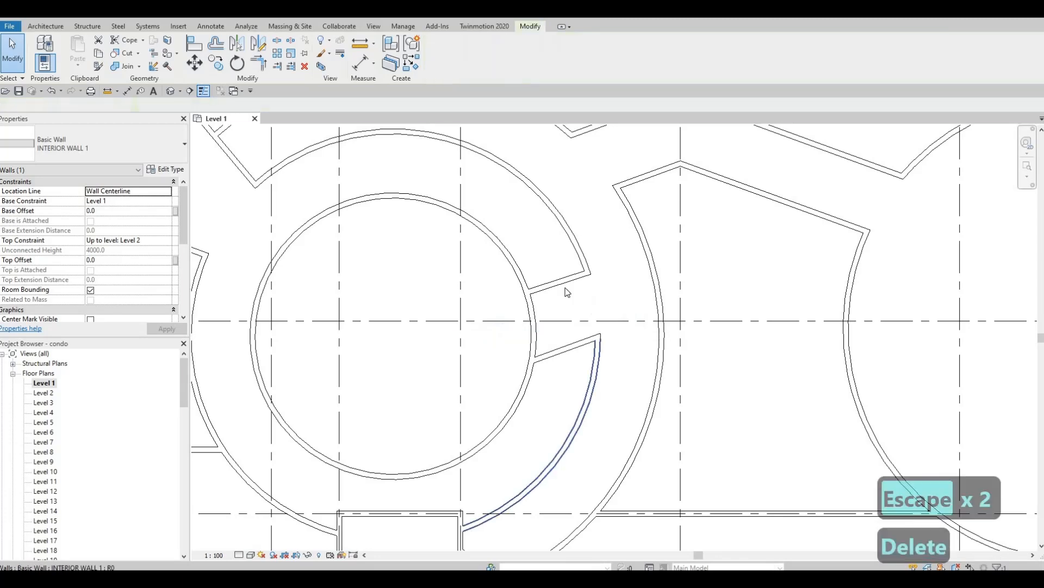
scroll(566, 337, down, 3)
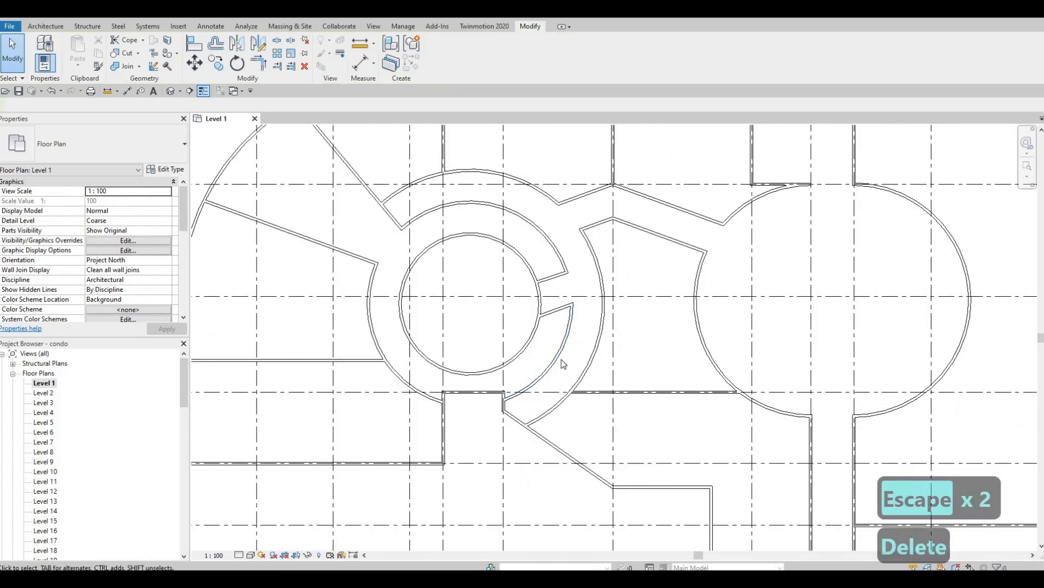
scroll(546, 381, up, 2)
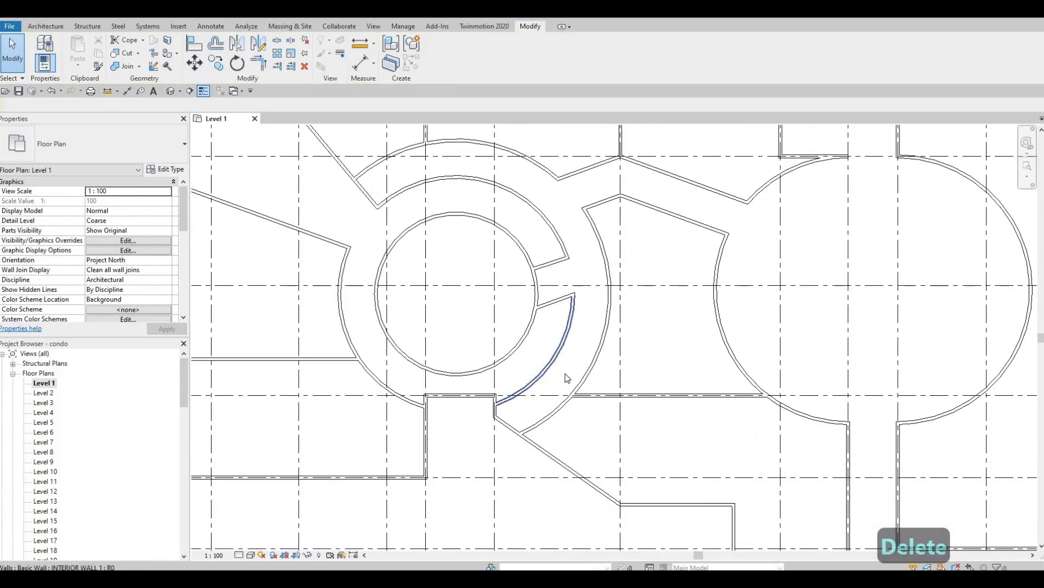
Start a Create Similar wall from the horizontal interior wall, then cancel it.
key(F1)
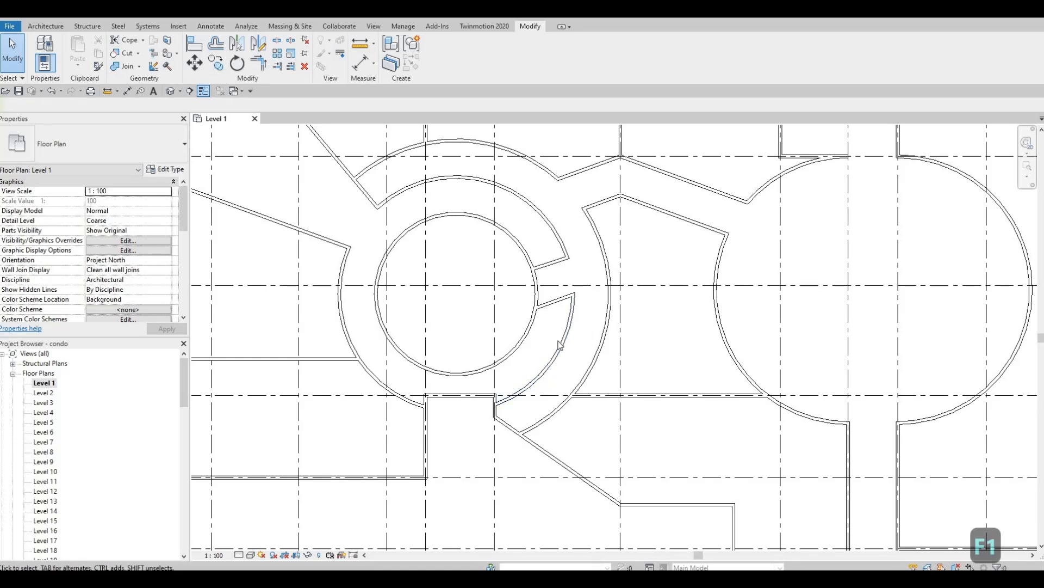
middle_drag(592, 396, 611, 353)
click(609, 353)
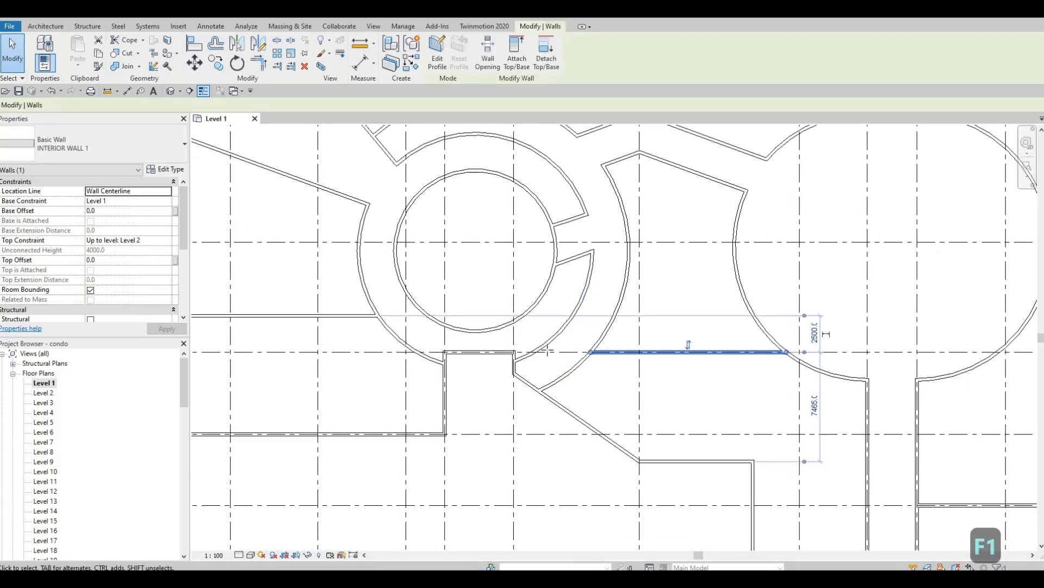
key(c)
key(s)
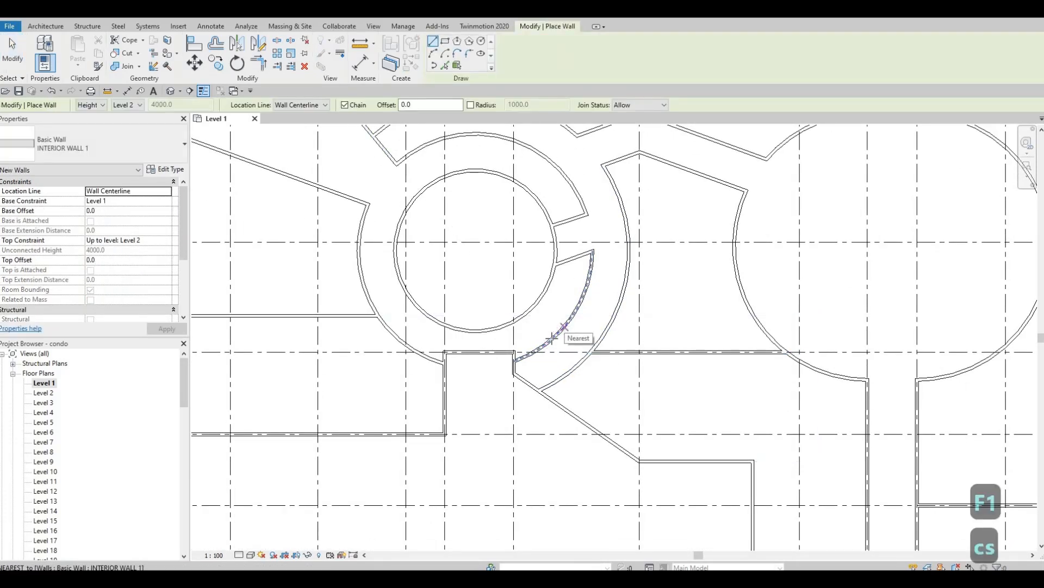
click(545, 389)
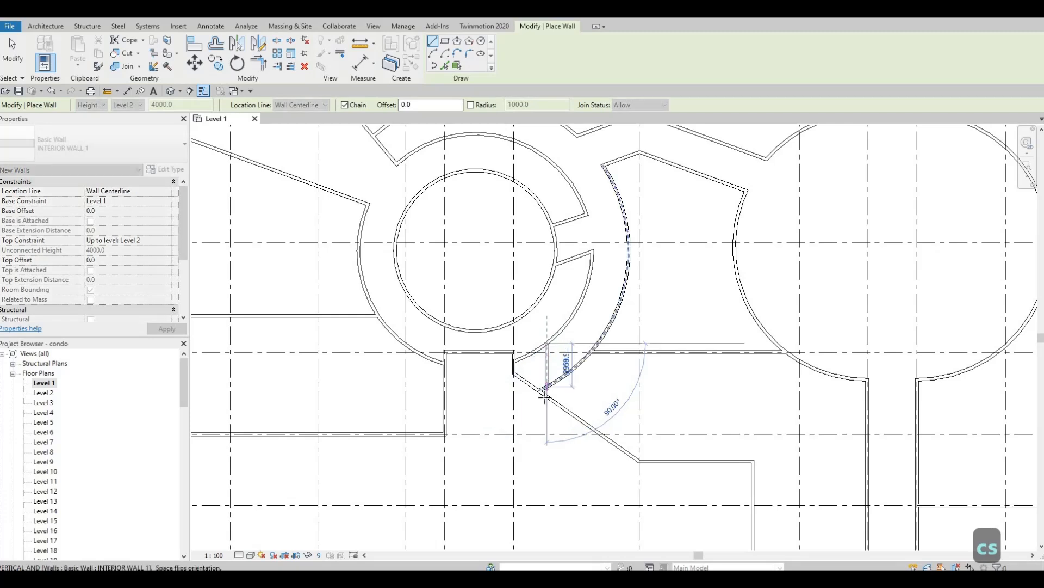
key(Escape)
key(Escape)
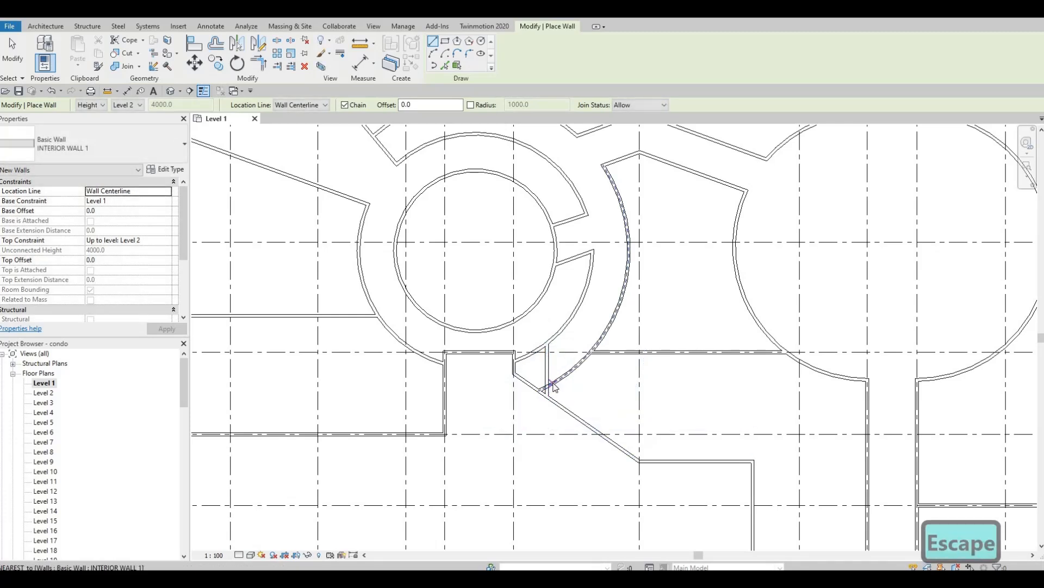
key(Escape)
key(Escape)
Drag the curved wall's lower end along its arc to the horizontal wall's endpoint.
click(551, 383)
drag(540, 390, 591, 353)
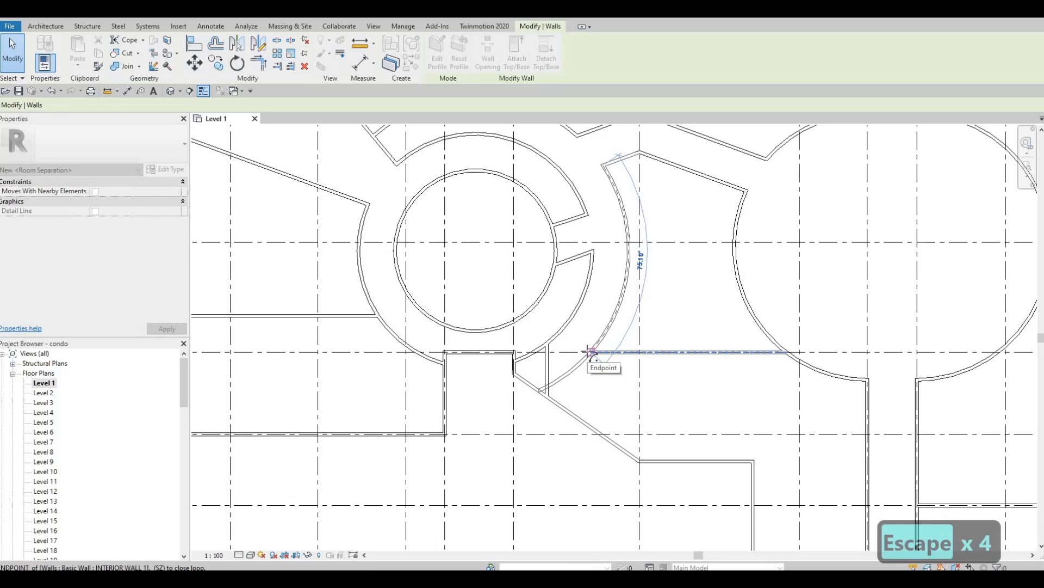
drag(591, 353, 591, 353)
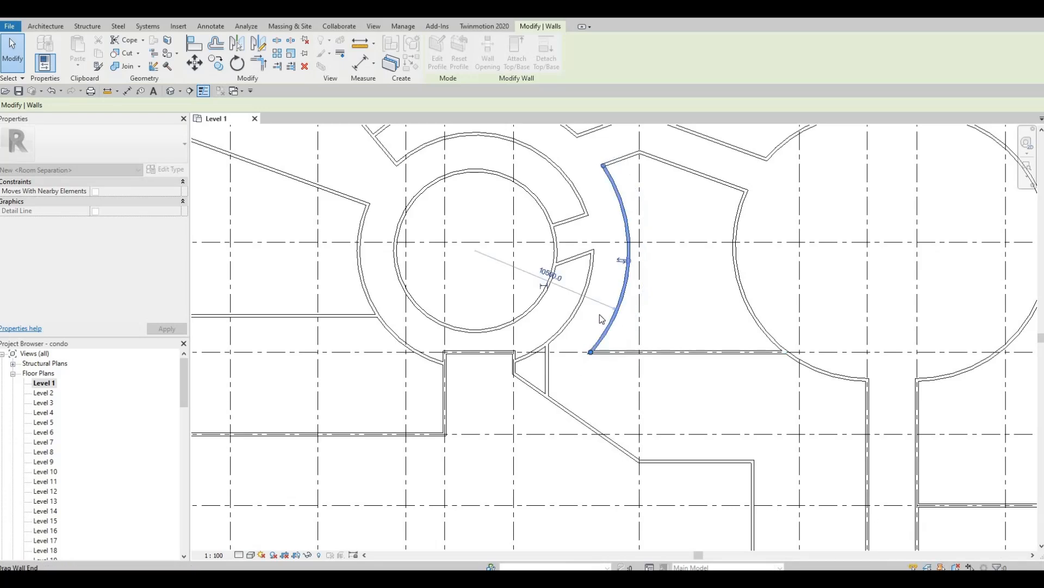
key(Escape)
key(Escape)
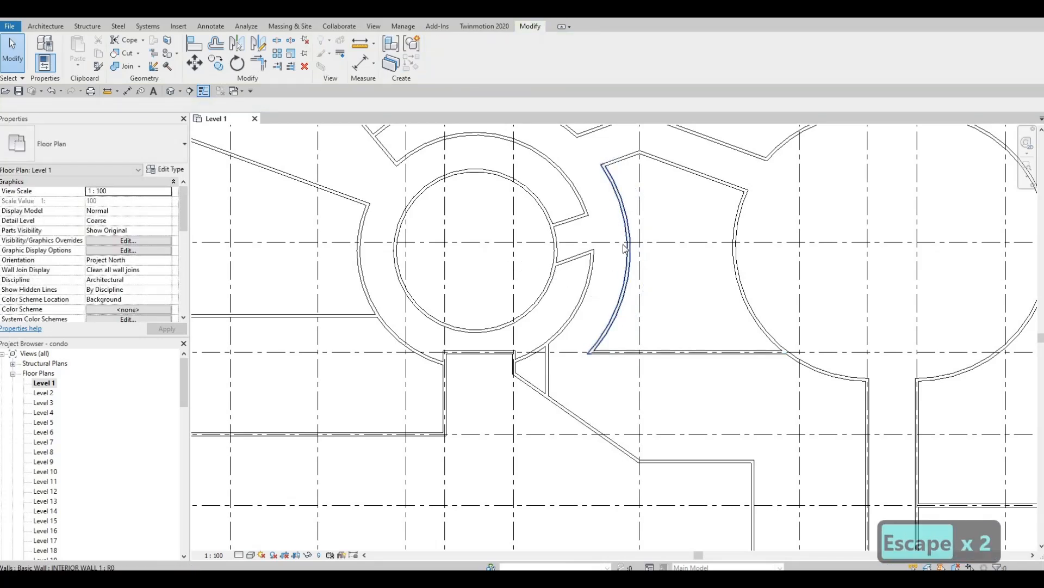
Extend the short wall off the core ring out to the curved wall, then reselect it.
click(588, 253)
drag(592, 252, 623, 259)
key(Escape)
key(Escape)
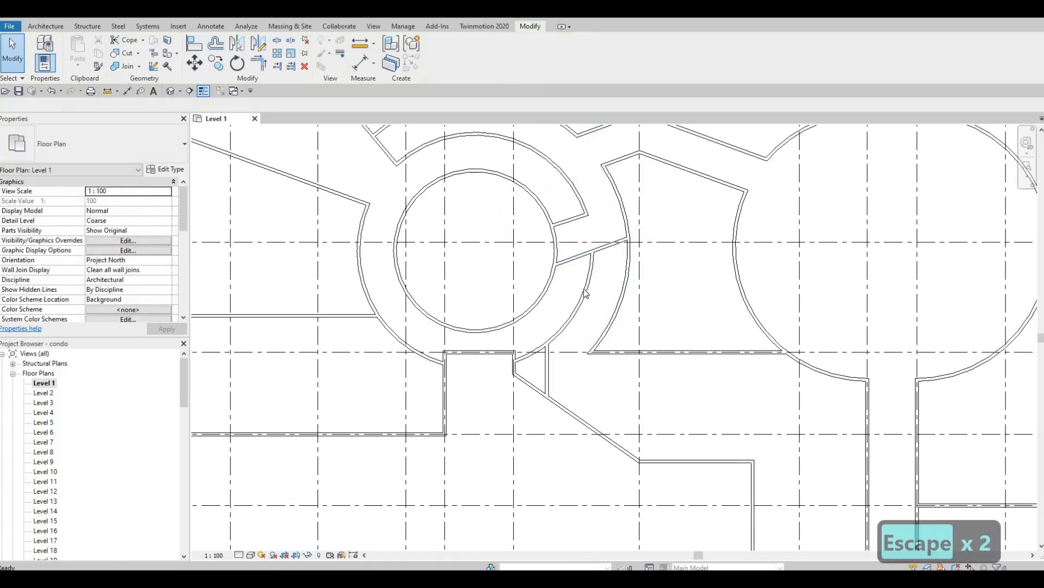
middle_drag(603, 261, 600, 287)
click(616, 265)
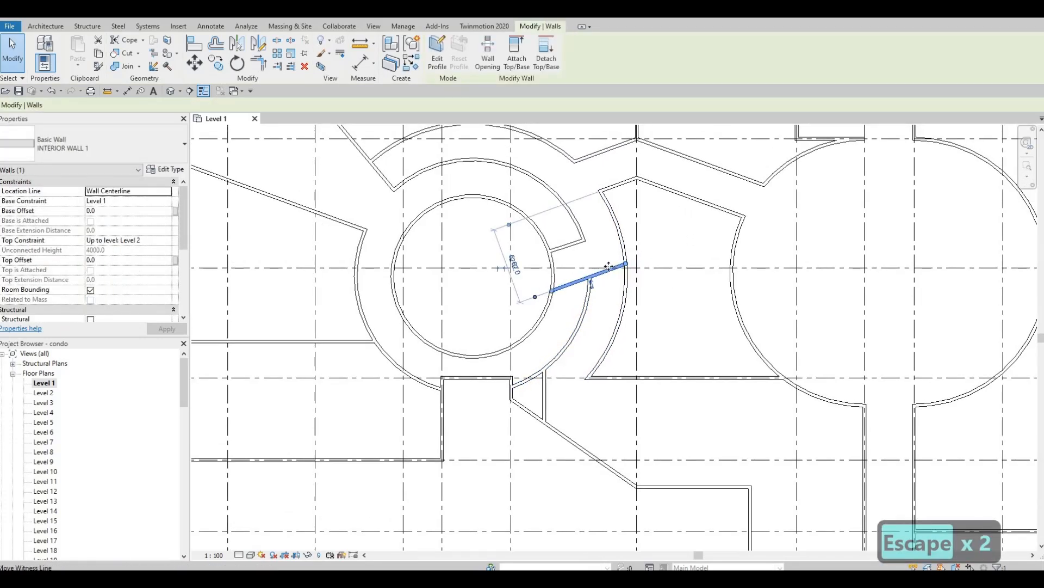
mouse_move(579, 354)
middle_down()
mouse_move(598, 297)
mouse_move(584, 306)
mouse_move(572, 356)
middle_up()
scroll(563, 309, up, 2)
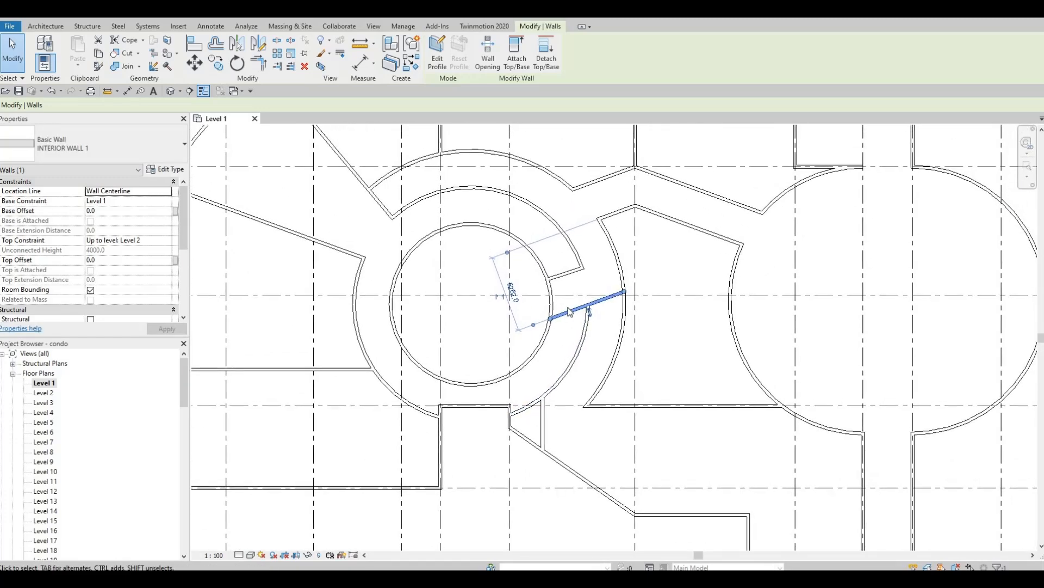
key(Escape)
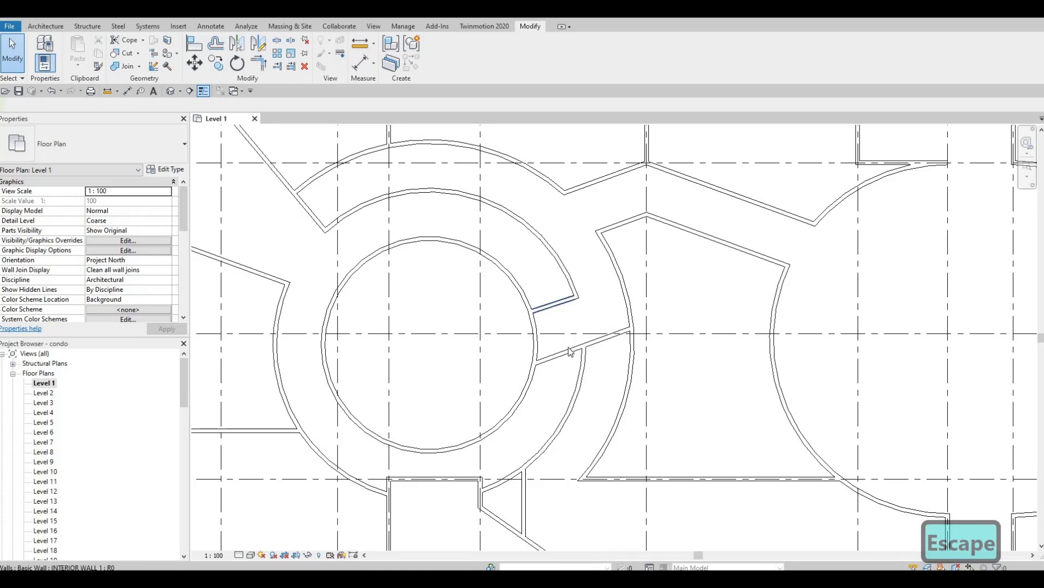
Delete the angled connecting wall and the small angled wall piece above it.
click(577, 348)
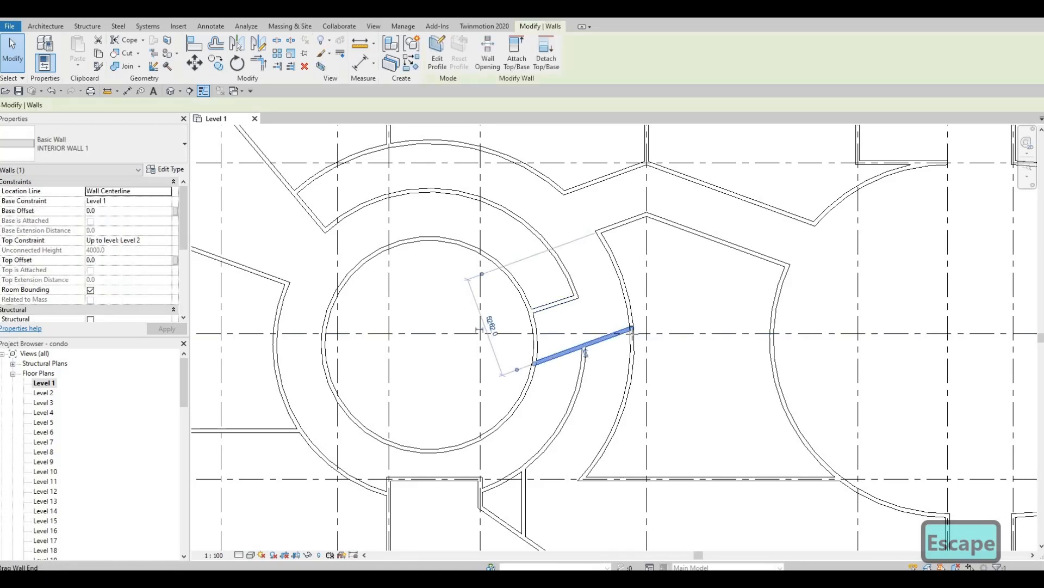
drag(585, 352, 634, 337)
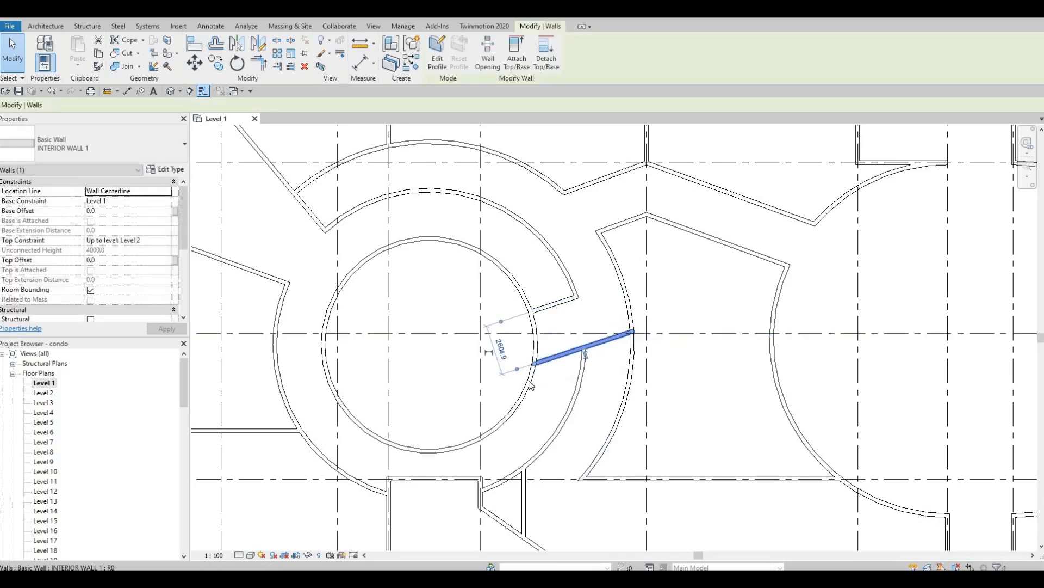
mouse_move(586, 355)
mouse_down()
mouse_move(535, 332)
mouse_move(585, 334)
mouse_up()
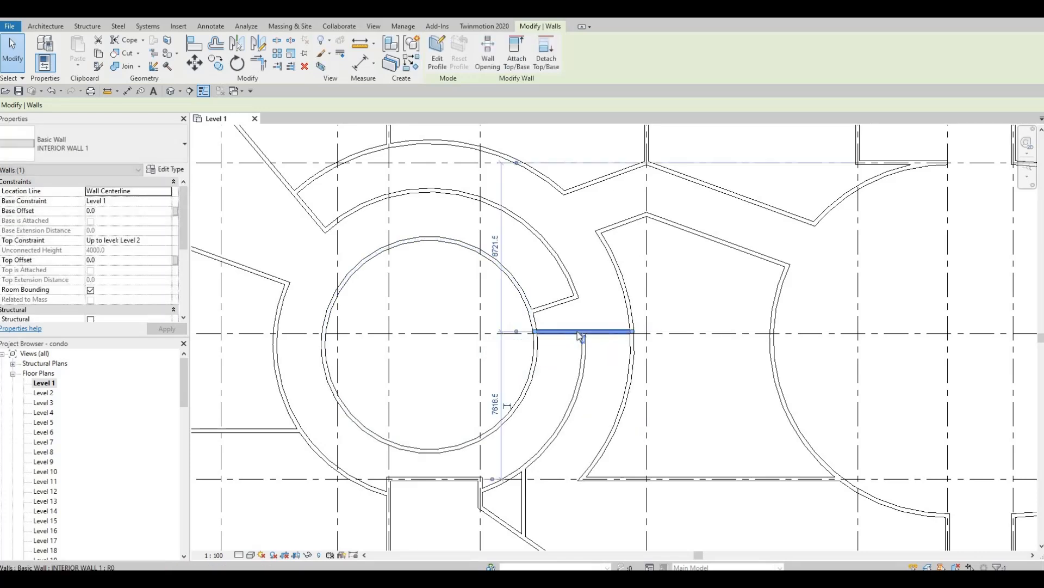
key(Escape)
key(Escape)
click(568, 340)
key(Delete)
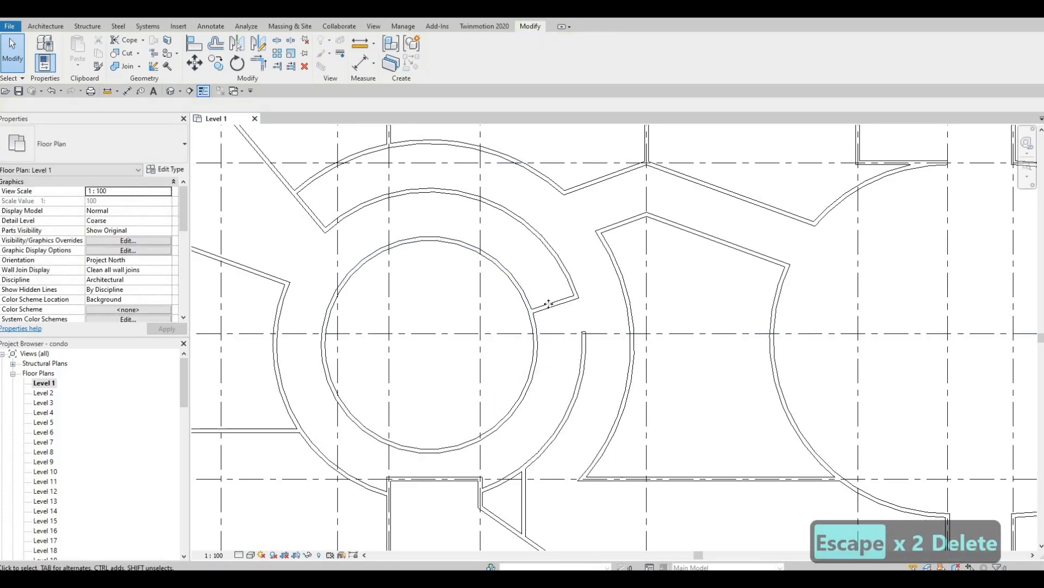
click(552, 305)
key(Delete)
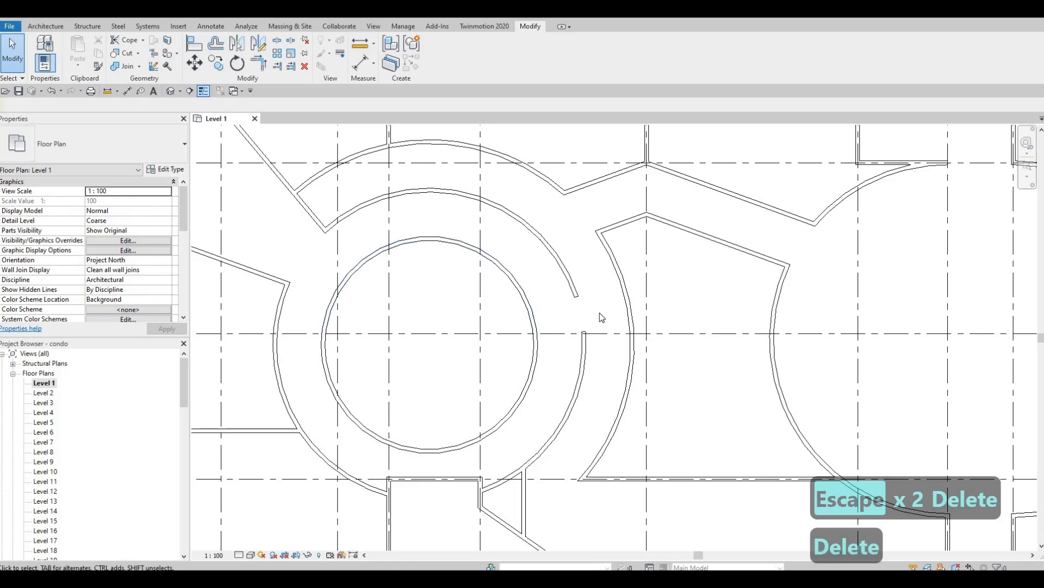
Draw a Create Similar interior wall along grid 3 from the core circle to the curved wall.
click(595, 285)
key(c)
key(s)
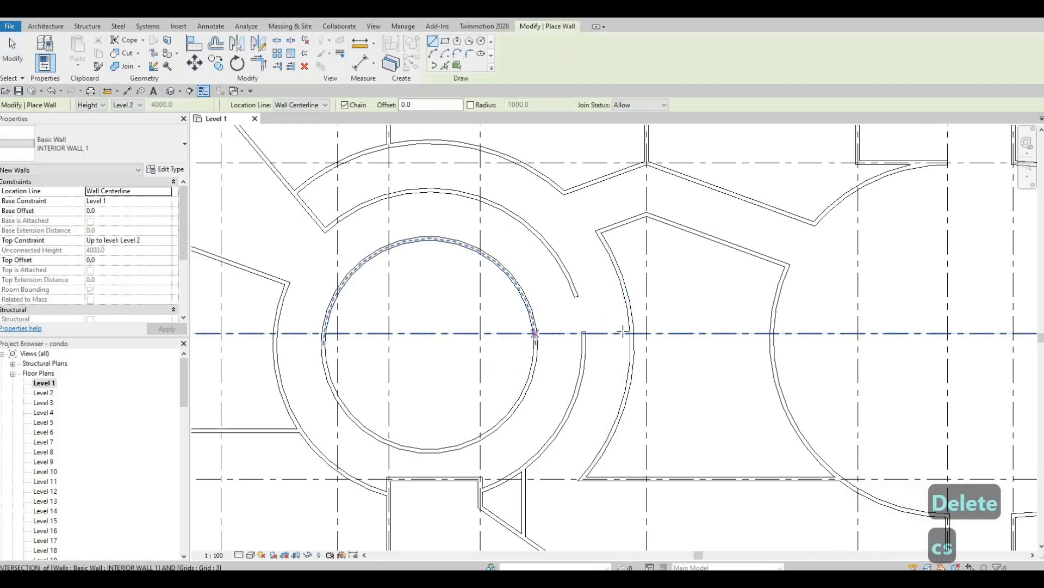
click(535, 333)
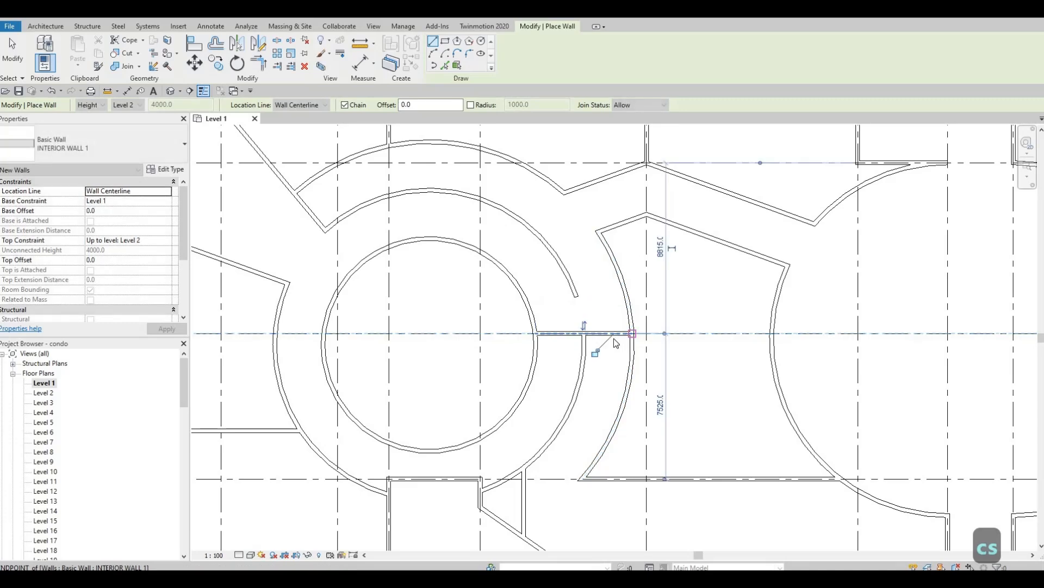
key(Escape)
key(Escape)
scroll(615, 344, down, 5)
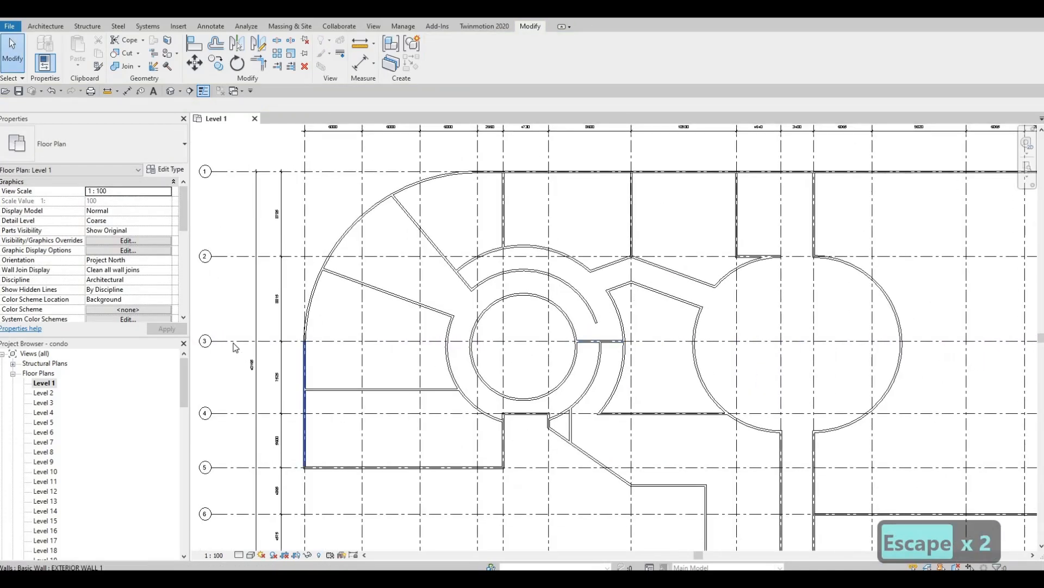
scroll(598, 342, up, 4)
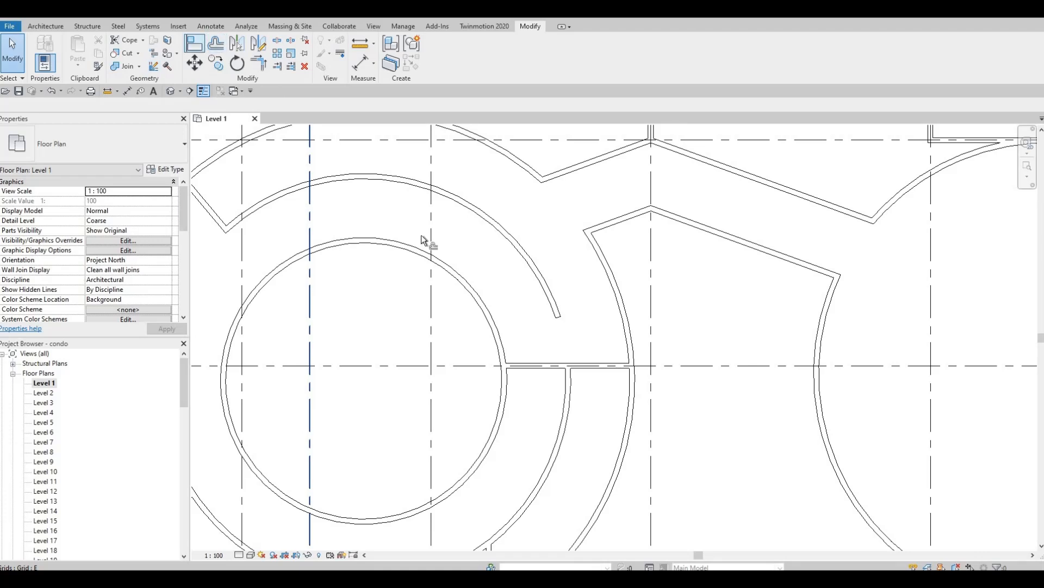
Offset-copy the grid-line wall 2500 with OF and delete the unwanted lower copy.
key(o)
key(f)
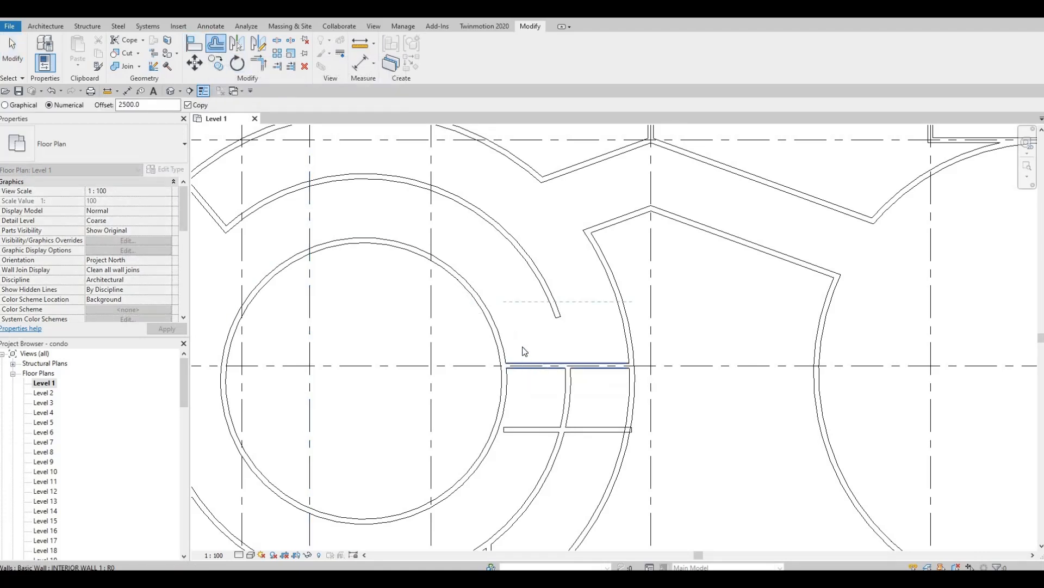
key(Escape)
key(Escape)
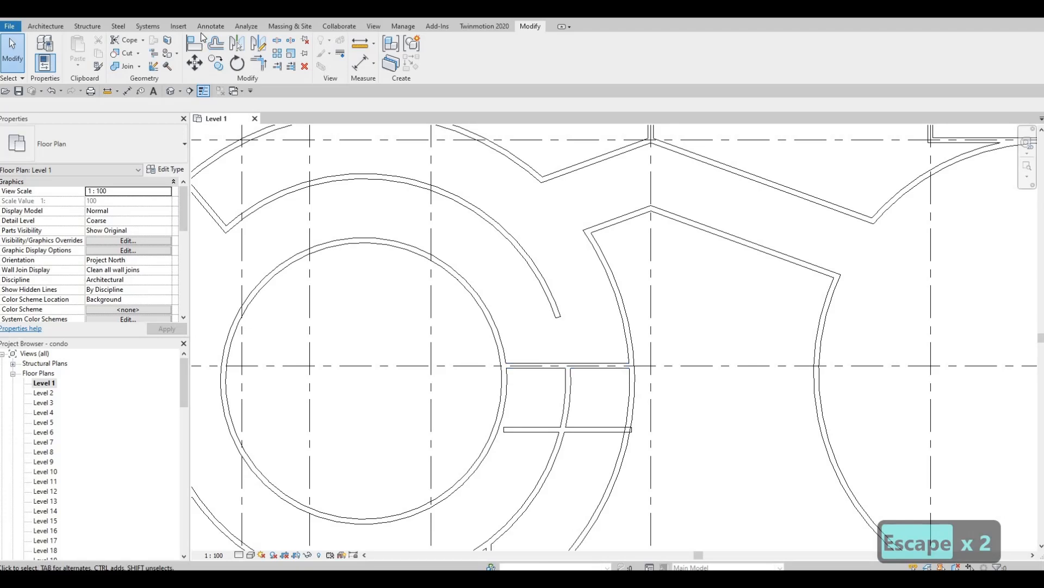
click(537, 376)
key(Escape)
key(Escape)
Extend the new upper wall to the core's curved wall and pull the arc's end onto it.
key(Escape)
click(540, 430)
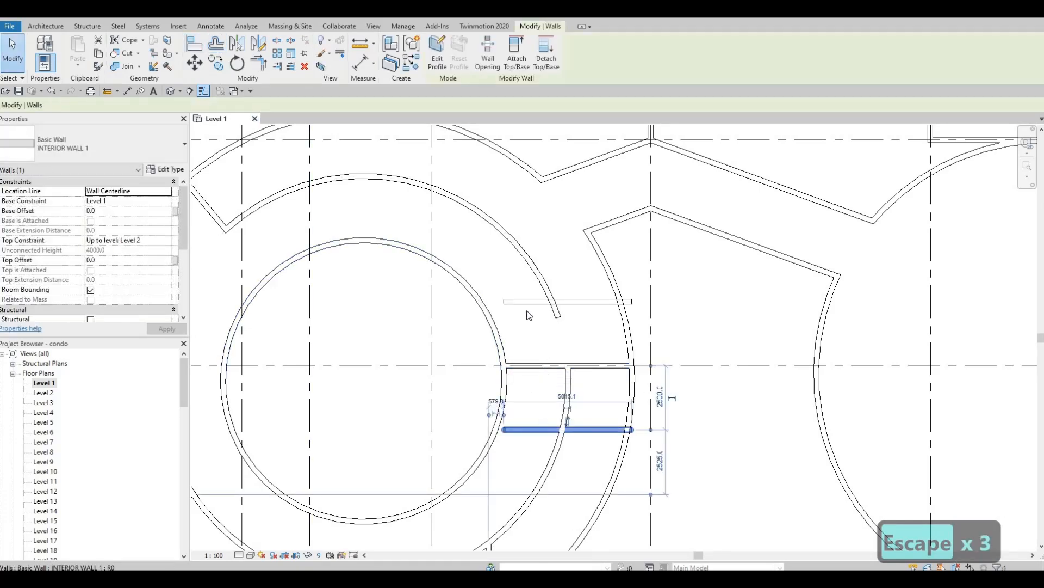
key(Delete)
click(504, 301)
drag(495, 302, 481, 301)
key(Escape)
key(Escape)
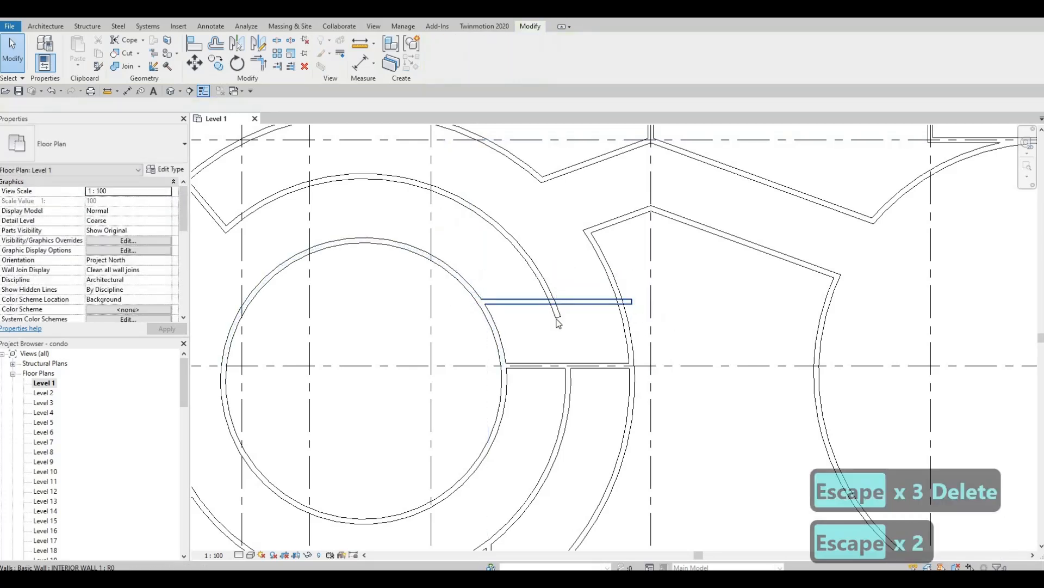
key(Escape)
click(556, 312)
drag(557, 316, 553, 302)
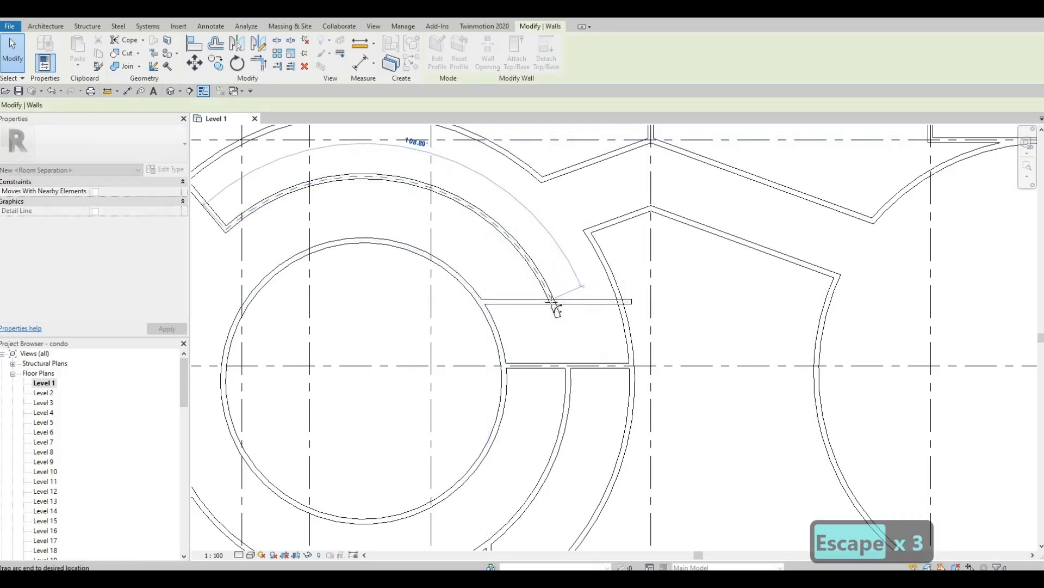
click(625, 302)
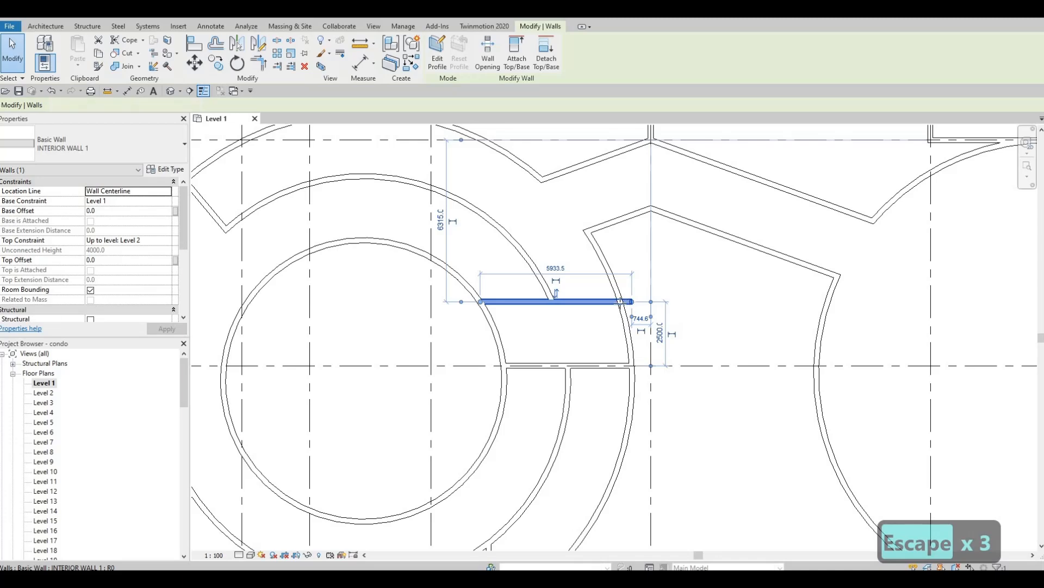
key(Escape)
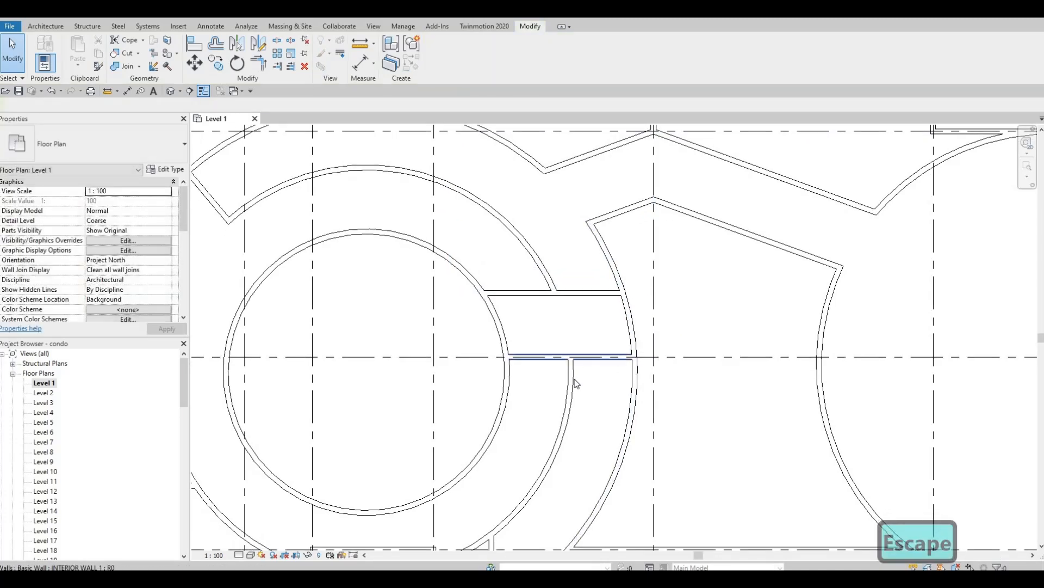
Pull the curved wall's lower end up to the grid-line wall junction.
scroll(575, 383, down, 4)
scroll(590, 366, up, 2)
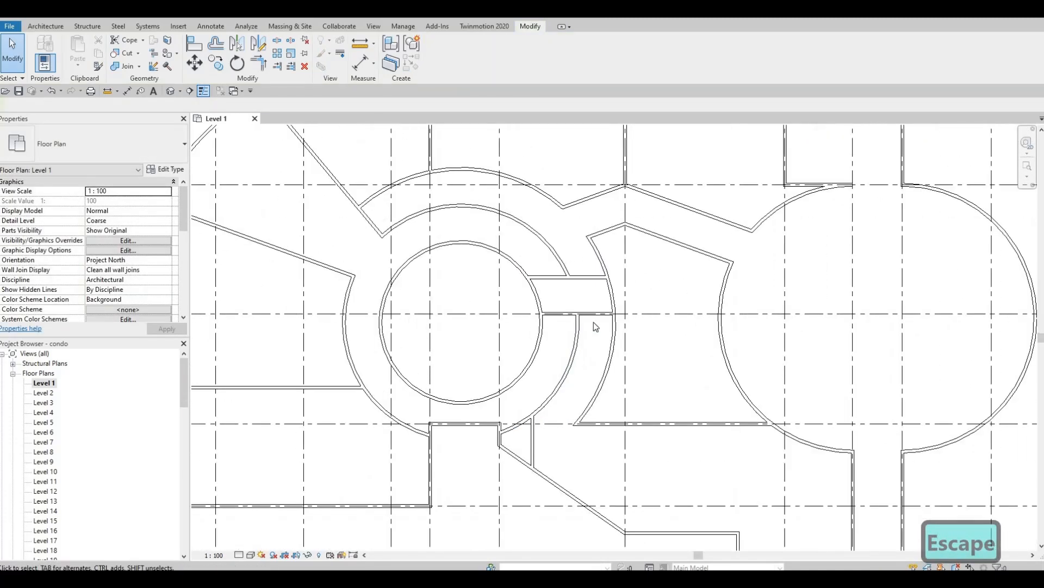
scroll(621, 344, up, 2)
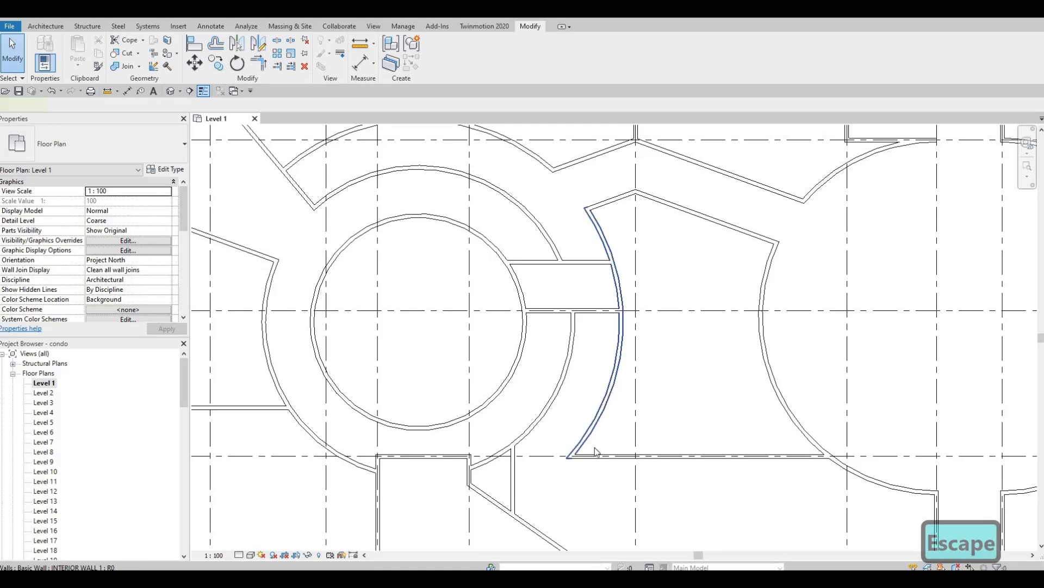
click(599, 416)
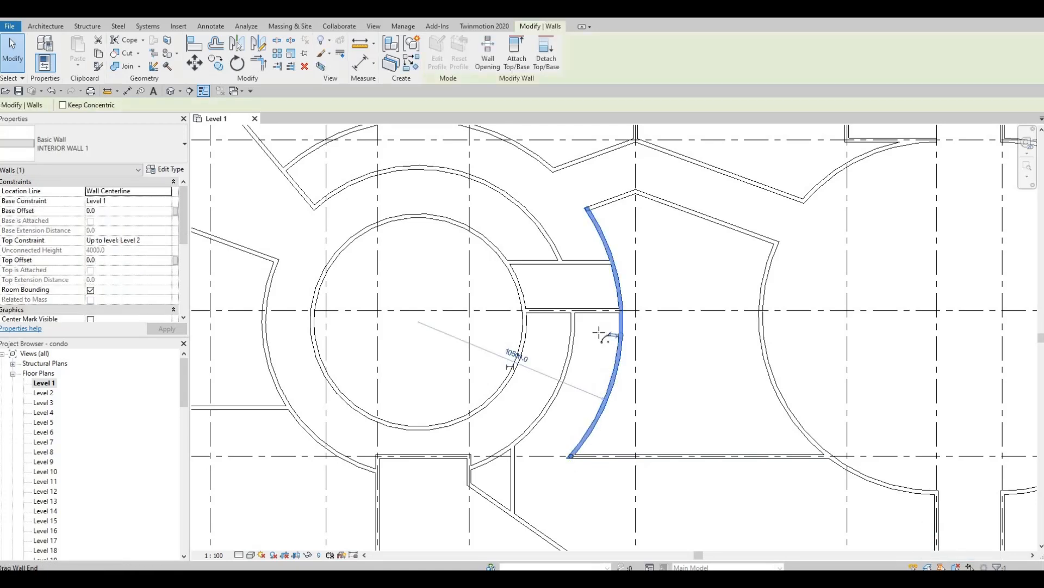
drag(599, 332, 621, 310)
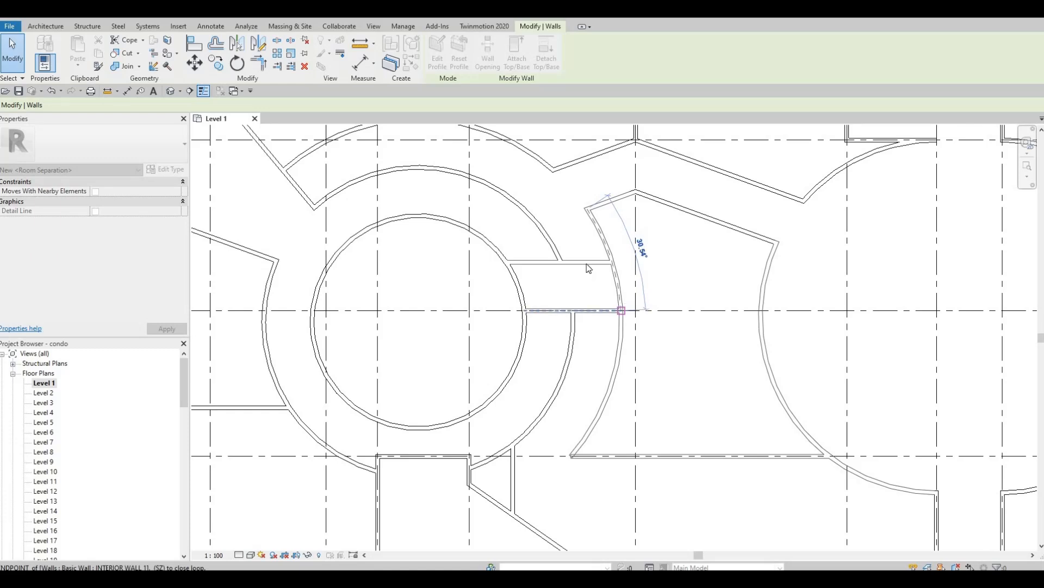
key(Escape)
Shorten the upper horizontal wall by dragging its right end leftward.
click(607, 263)
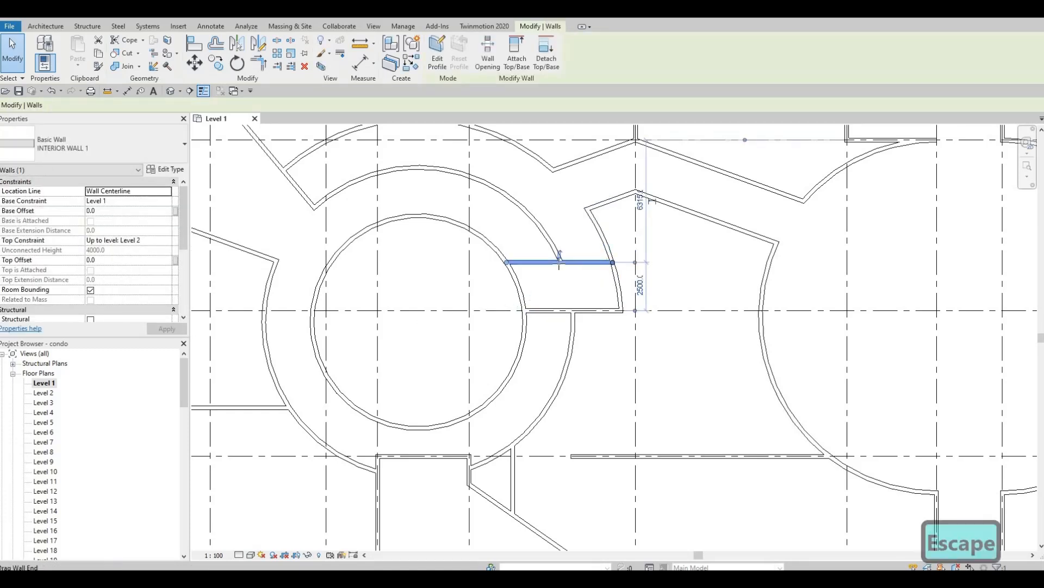
drag(612, 262, 561, 261)
key(Escape)
middle_drag(610, 348, 607, 310)
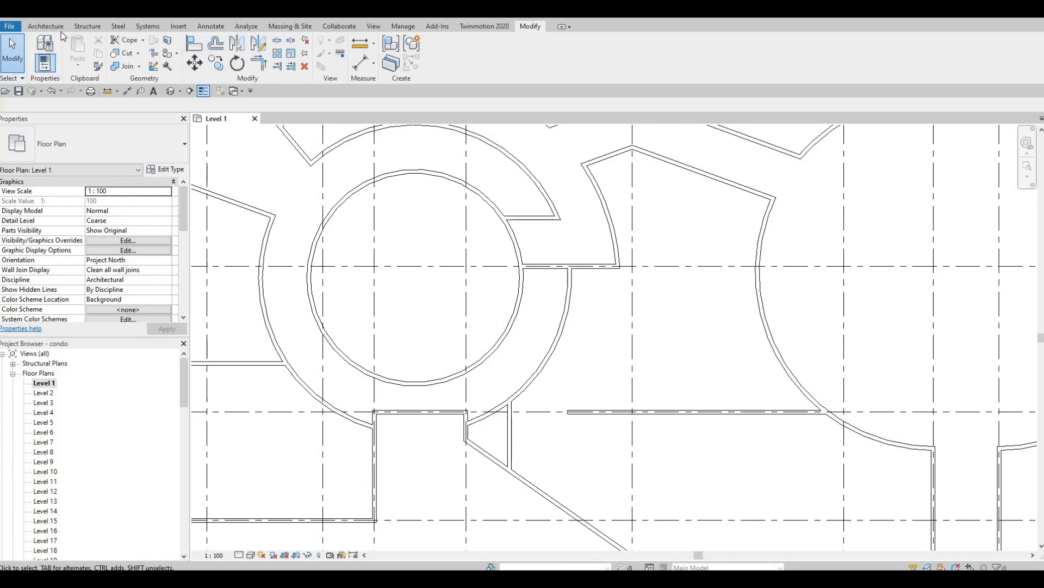
Draw a short horizontal wall off the curved wall and a vertical wall down to the lower wall.
click(558, 329)
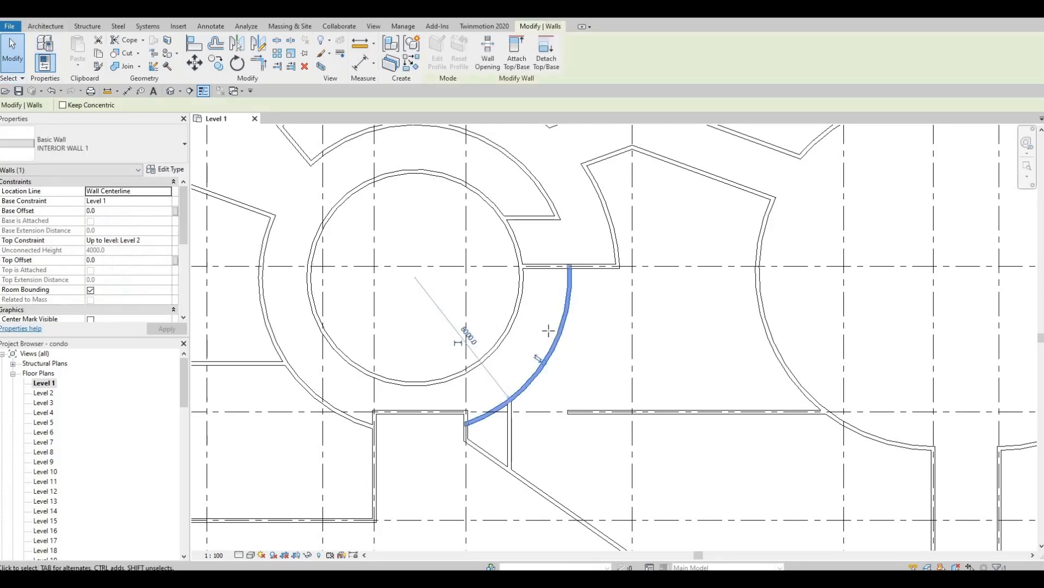
key(c)
key(s)
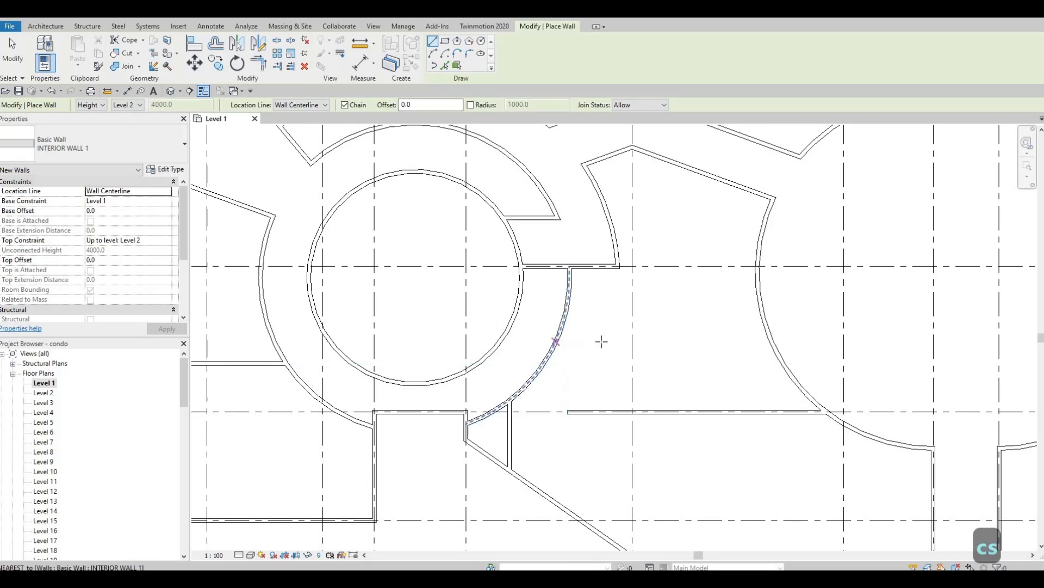
click(601, 341)
click(617, 342)
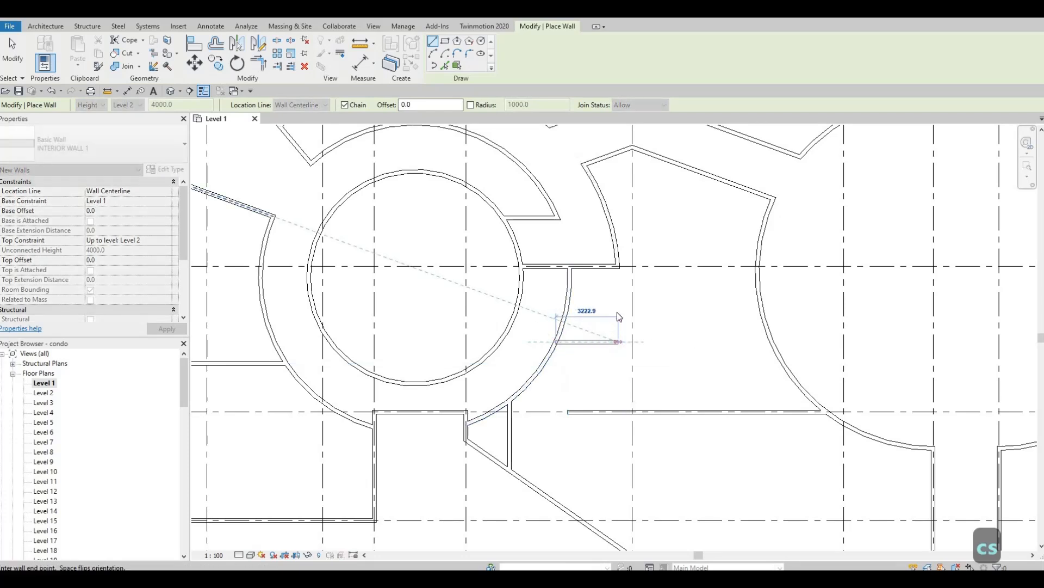
key(Escape)
click(618, 266)
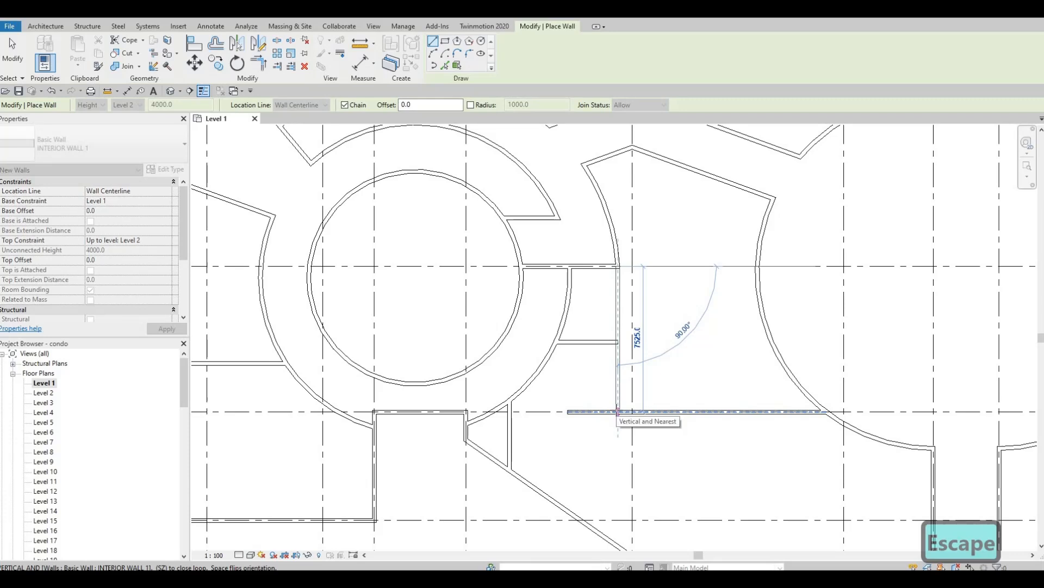
click(618, 412)
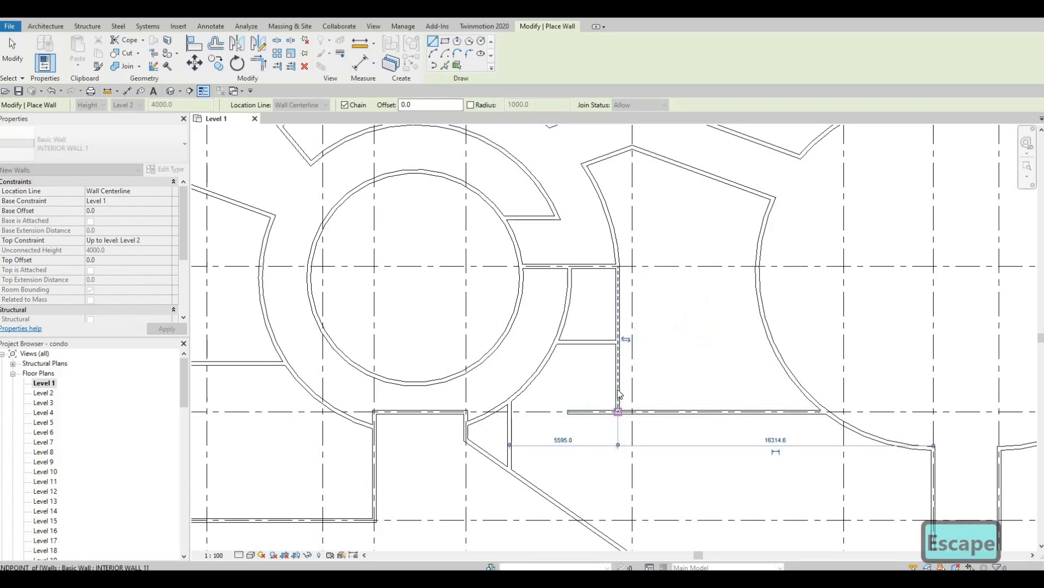
Extend the lower horizontal interior wall's end left to grid 4.
click(570, 412)
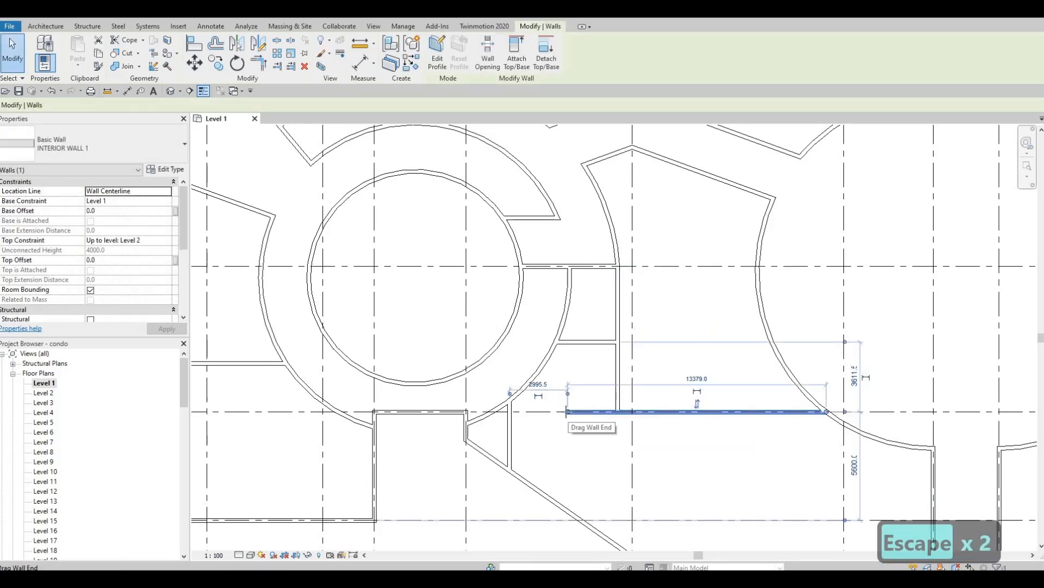
drag(568, 412, 497, 416)
click(503, 406)
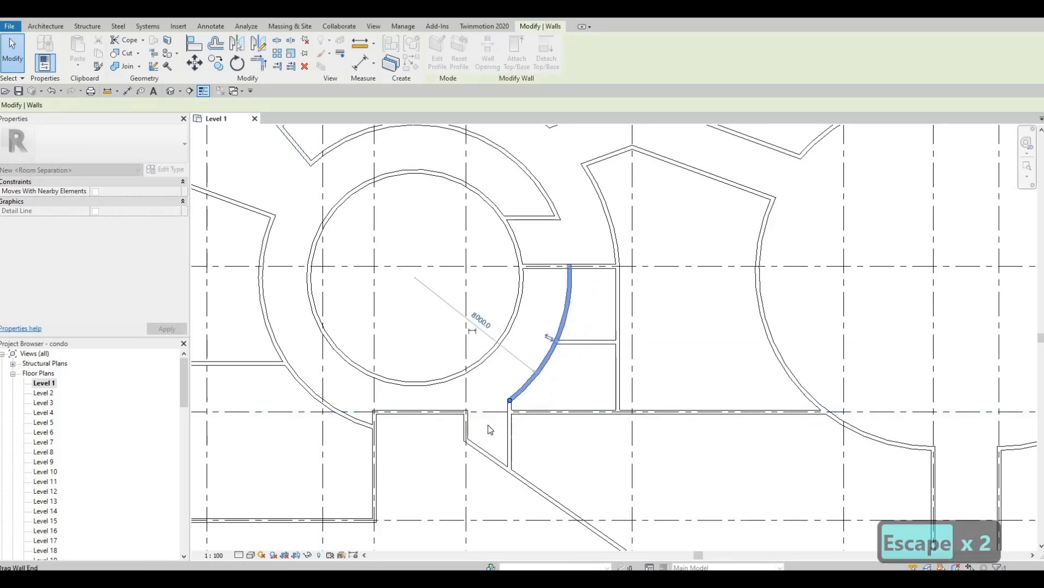
key(Escape)
middle_drag(484, 457, 493, 372)
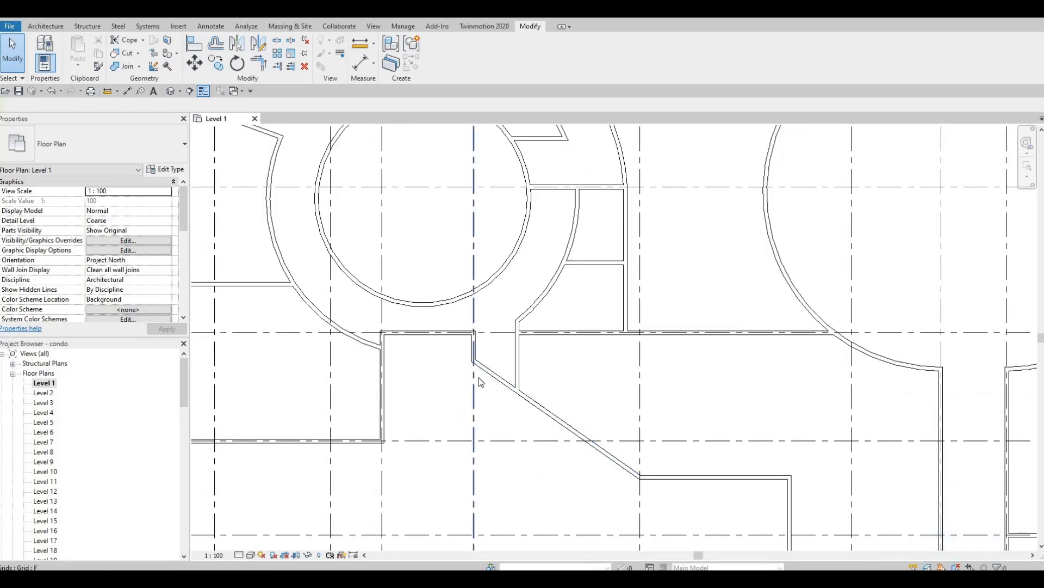
Drag the short vertical exterior wall's top end back onto the corner with the horizontal wall.
scroll(486, 357, up, 3)
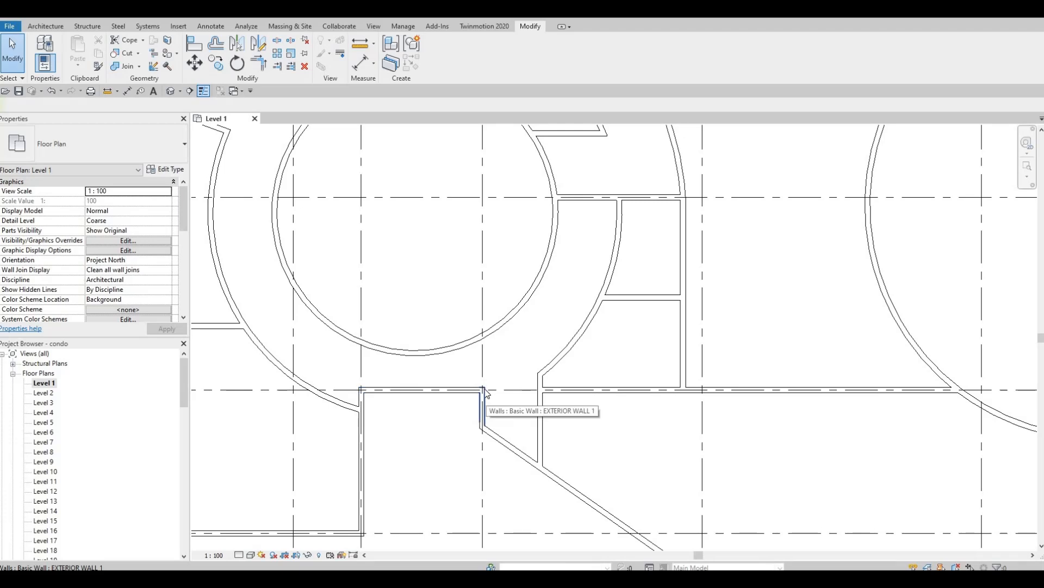
click(484, 396)
drag(482, 390, 482, 336)
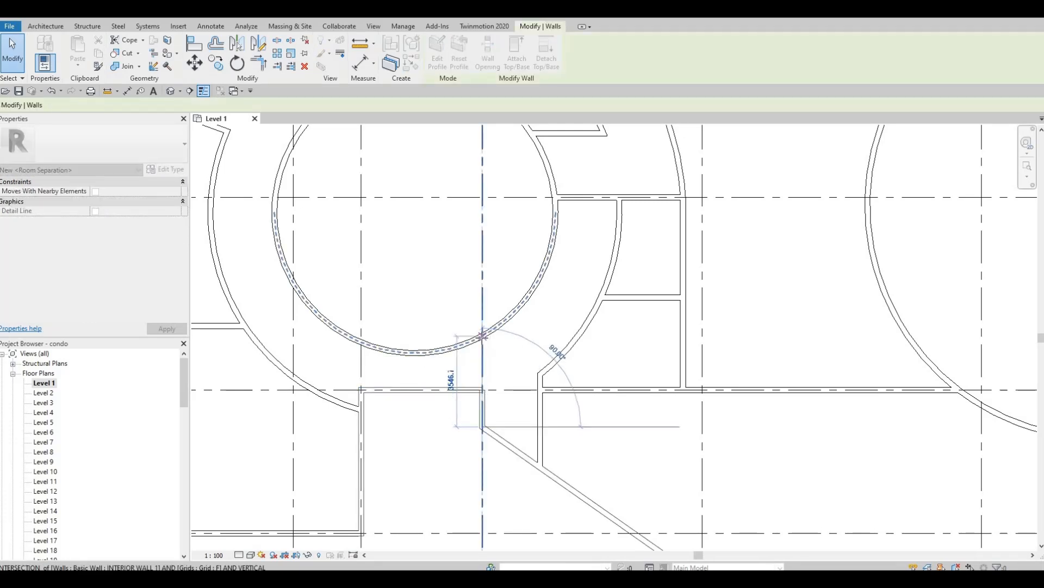
mouse_move(488, 382)
mouse_down()
mouse_move(484, 365)
mouse_move(483, 390)
mouse_up()
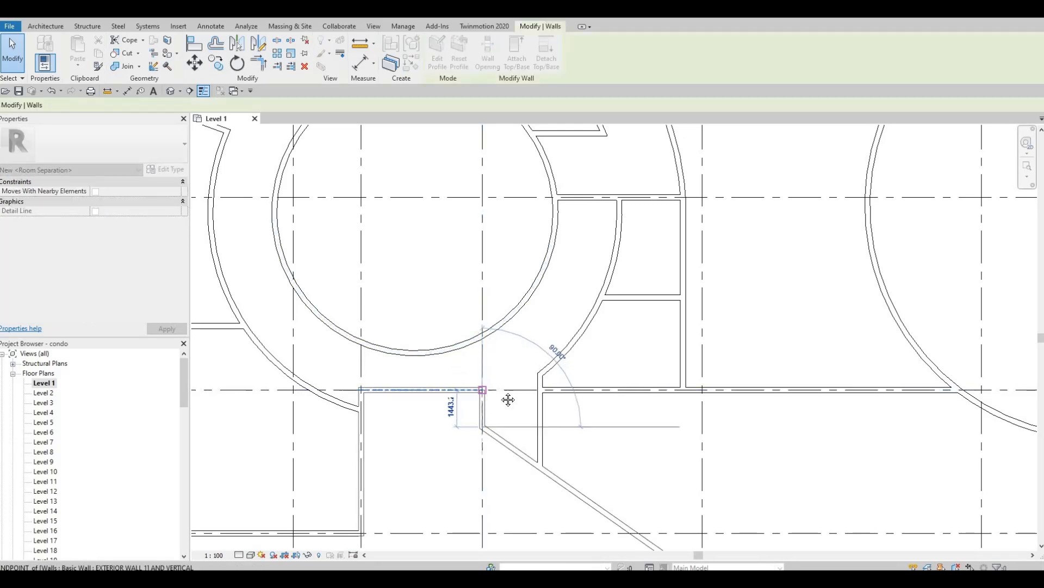
scroll(502, 391, down, 1)
middle_drag(433, 394, 499, 393)
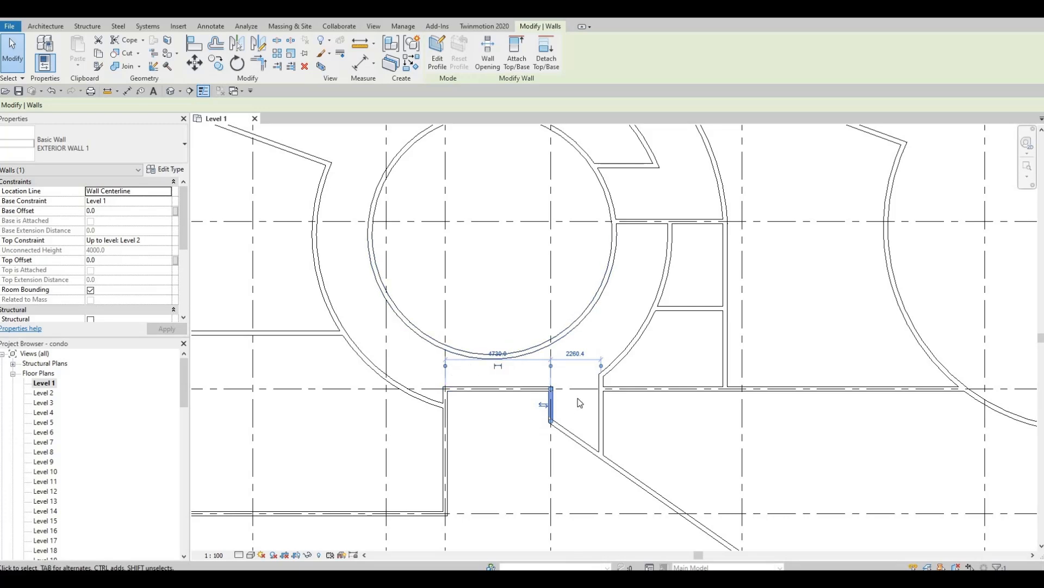
key(Escape)
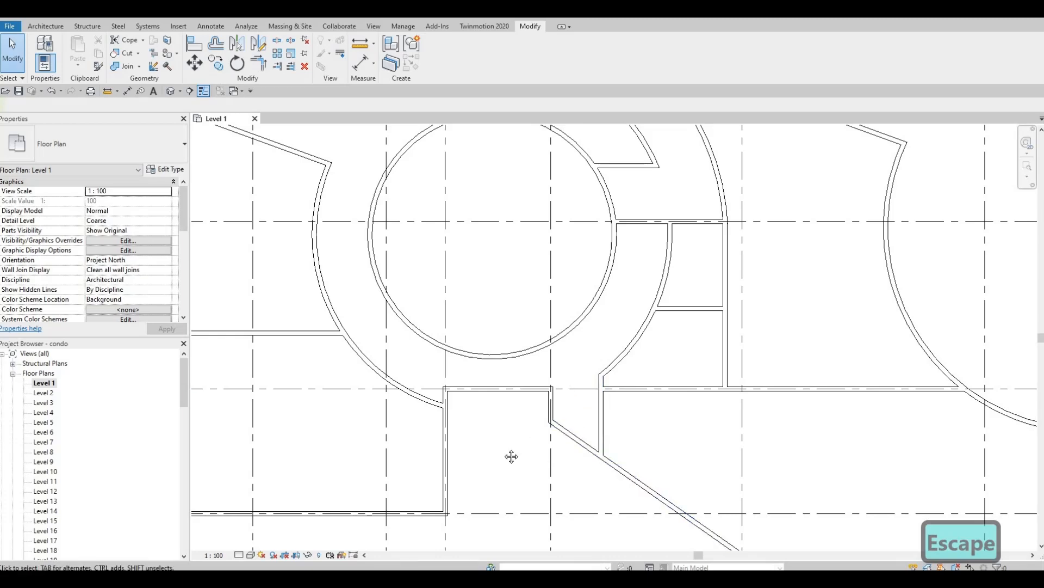
middle_drag(511, 457, 531, 493)
scroll(471, 418, down, 1)
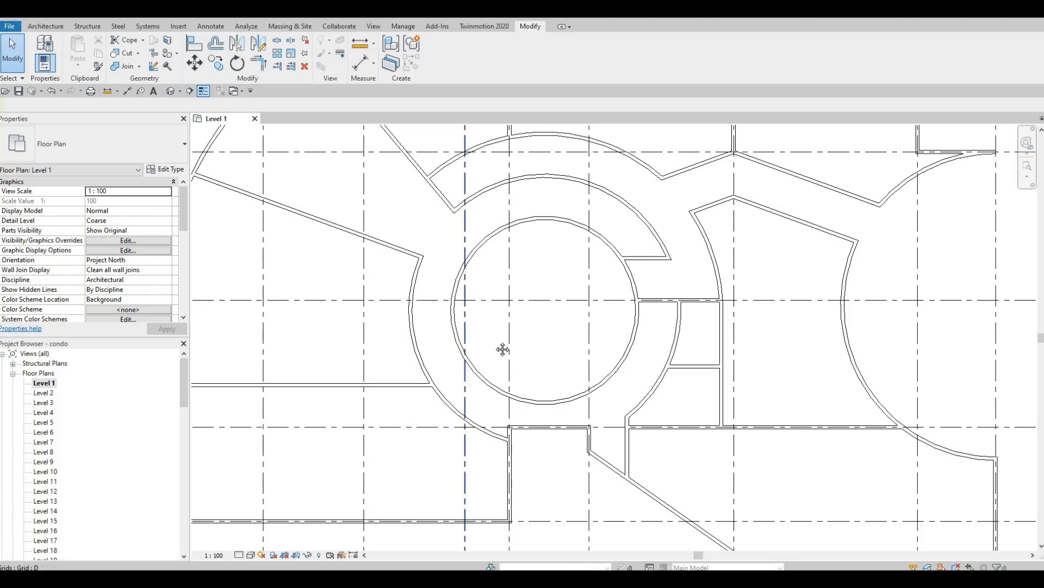
middle_drag(502, 349, 506, 336)
middle_drag(516, 398, 496, 368)
middle_drag(568, 431, 545, 470)
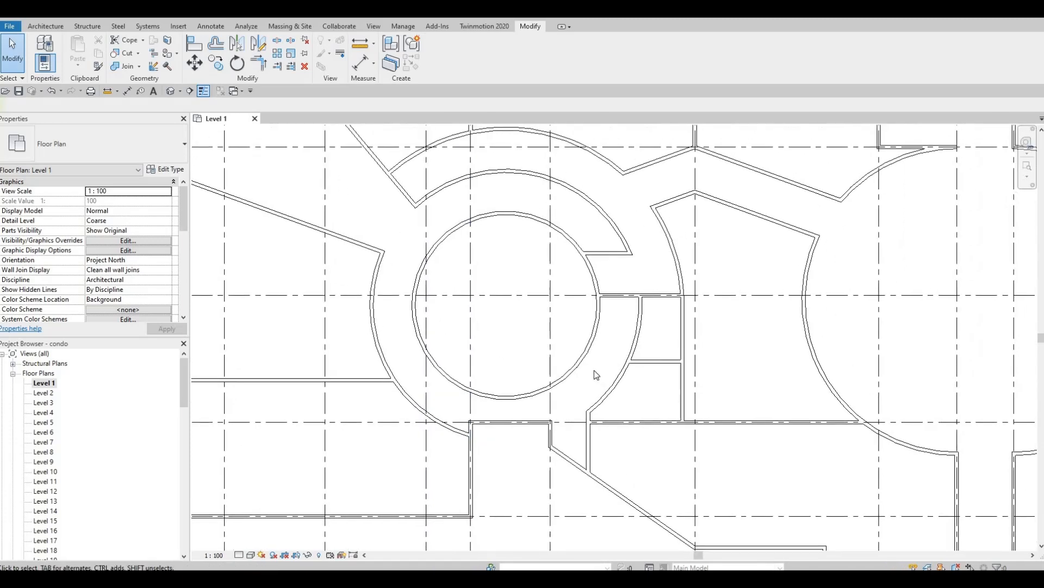
middle_drag(594, 370, 569, 432)
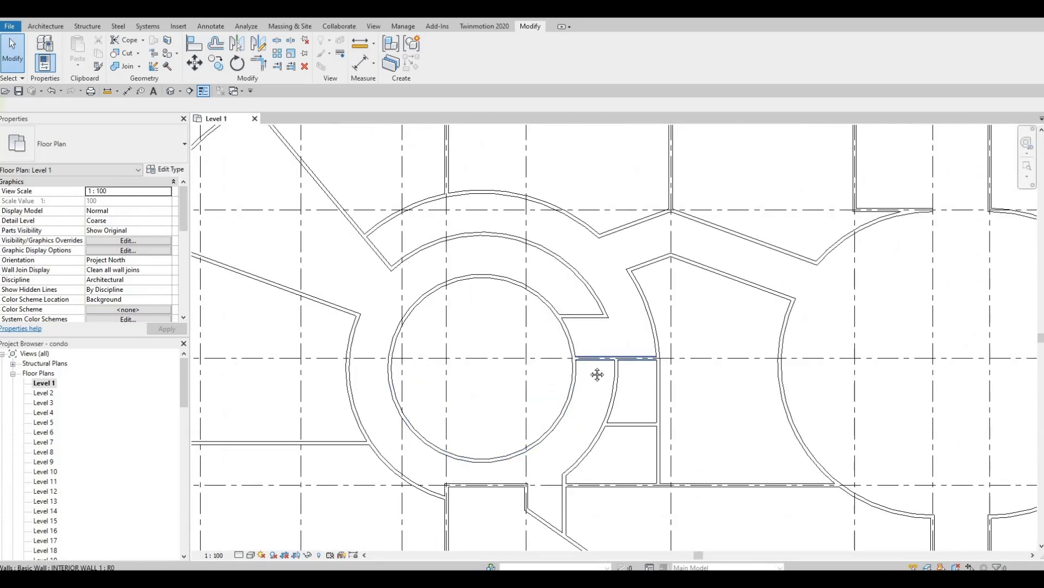
middle_drag(589, 366, 573, 429)
middle_drag(454, 305, 452, 330)
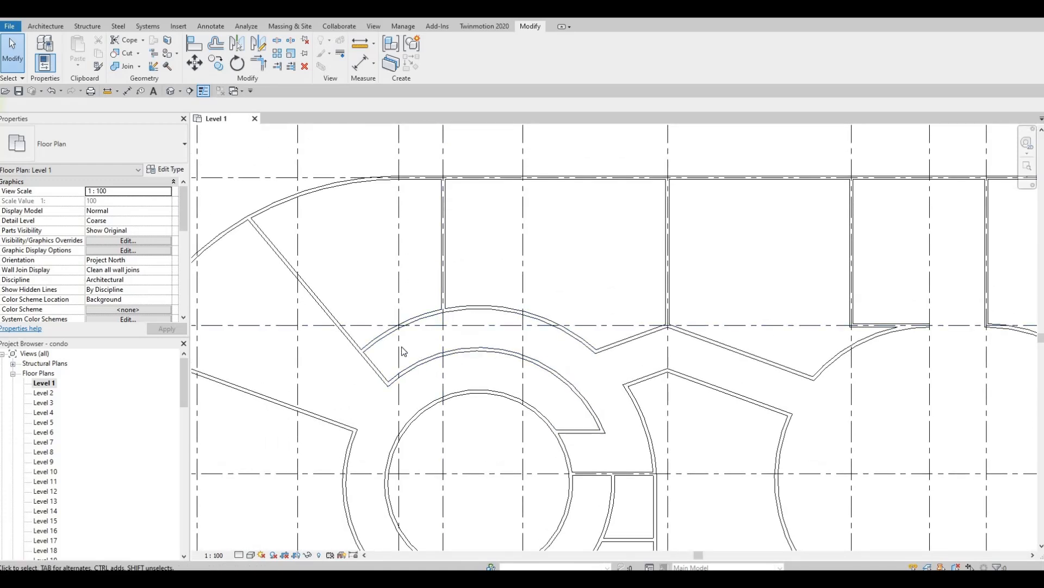
scroll(463, 422, down, 1)
middle_drag(512, 441, 494, 347)
scroll(506, 425, up, 1)
middle_drag(452, 375, 461, 300)
scroll(462, 300, down, 1)
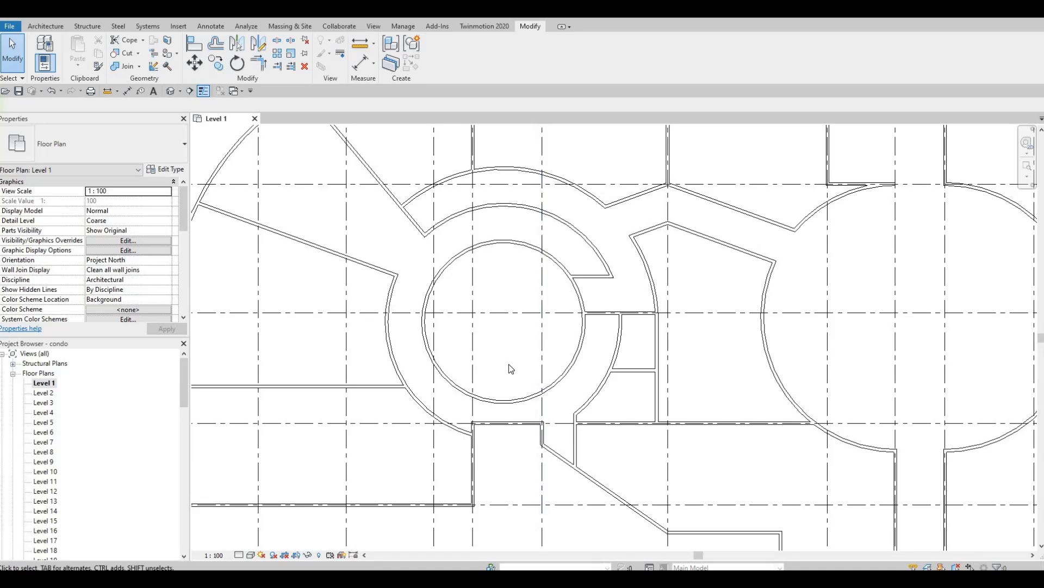
middle_drag(527, 355, 504, 346)
middle_drag(770, 294, 574, 297)
scroll(574, 297, down, 1)
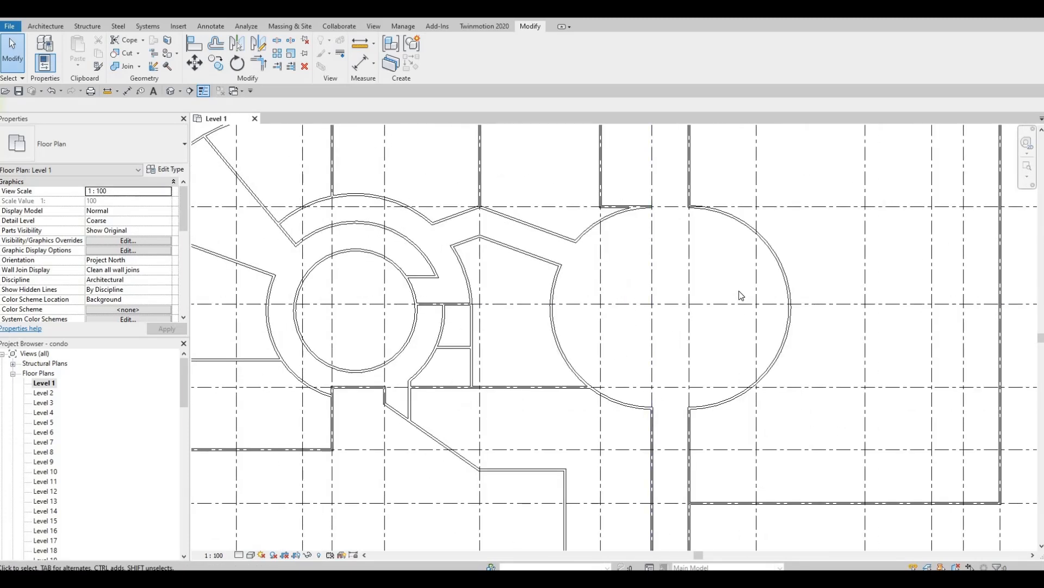
mouse_move(612, 356)
middle_down()
mouse_move(636, 321)
mouse_move(639, 290)
mouse_move(624, 338)
middle_up()
middle_drag(636, 402, 621, 336)
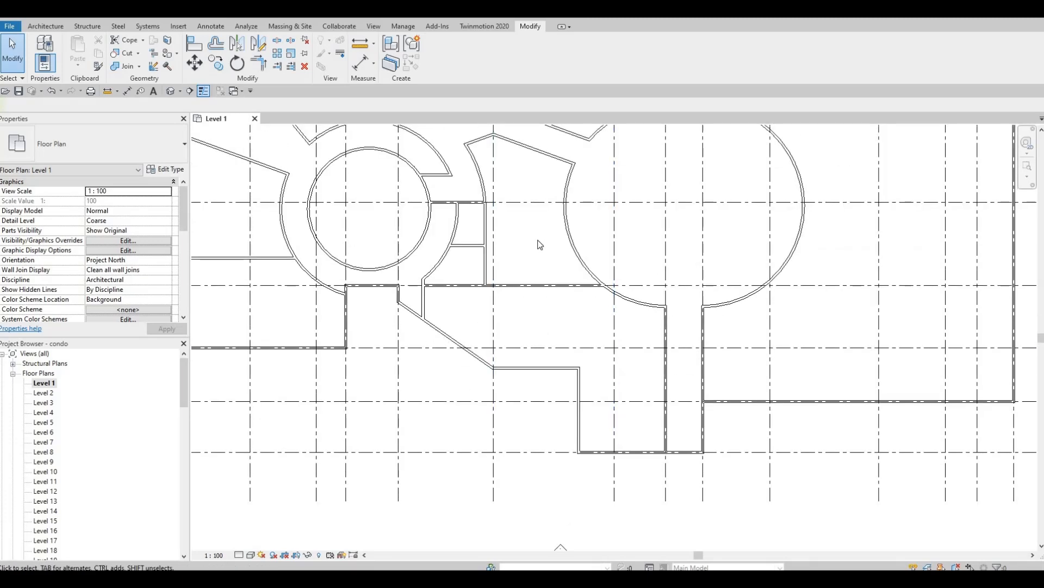
scroll(566, 264, down, 2)
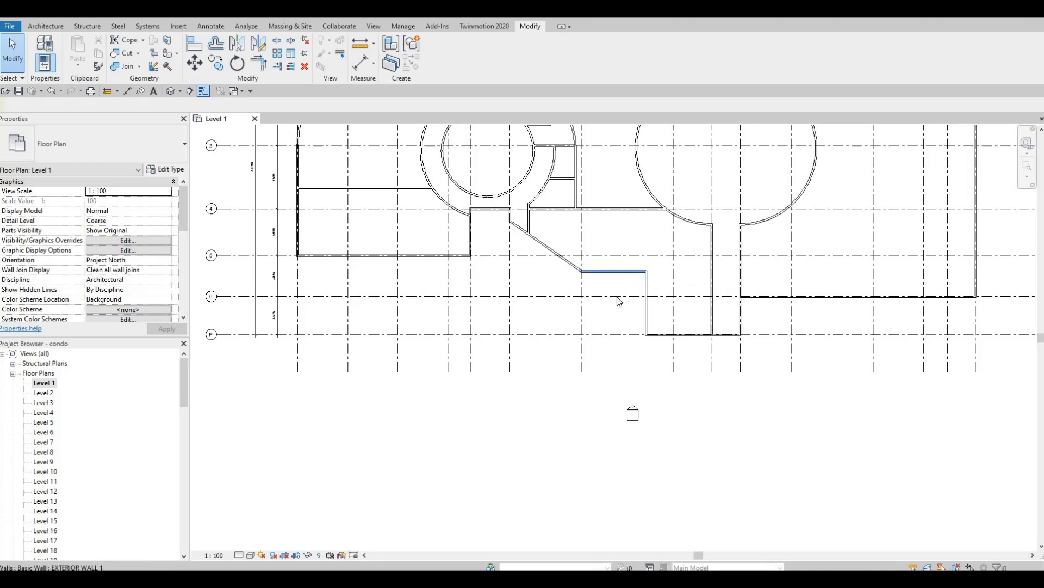
scroll(628, 288, up, 5)
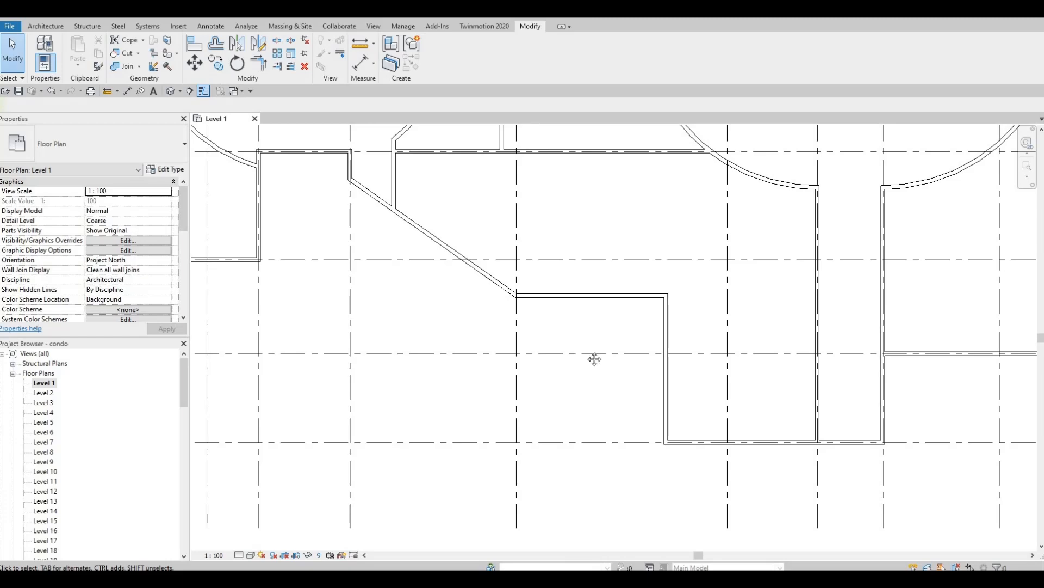
scroll(614, 397, down, 2)
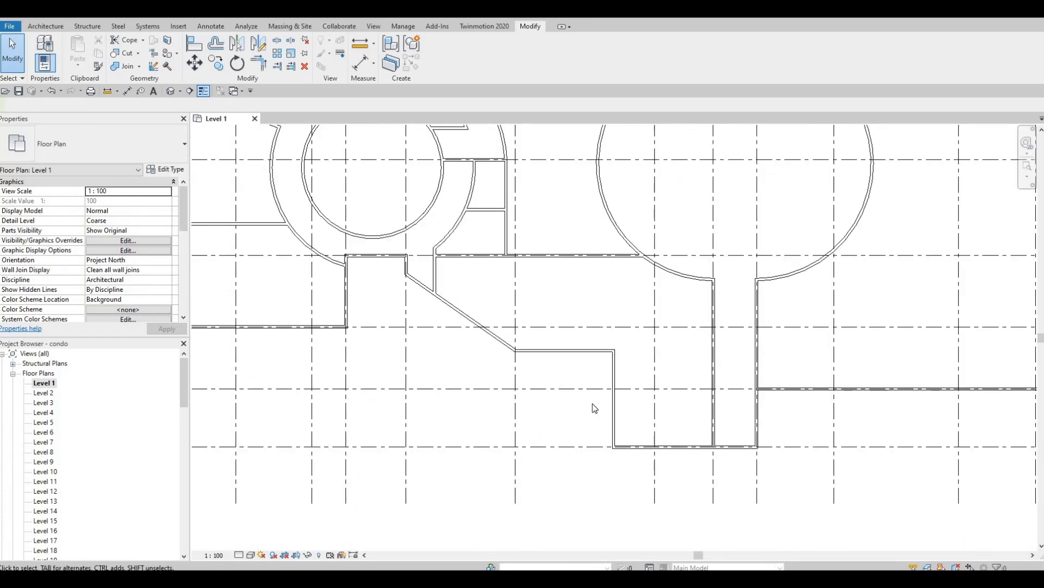
middle_drag(514, 409, 458, 398)
middle_drag(543, 370, 501, 396)
middle_drag(588, 374, 554, 395)
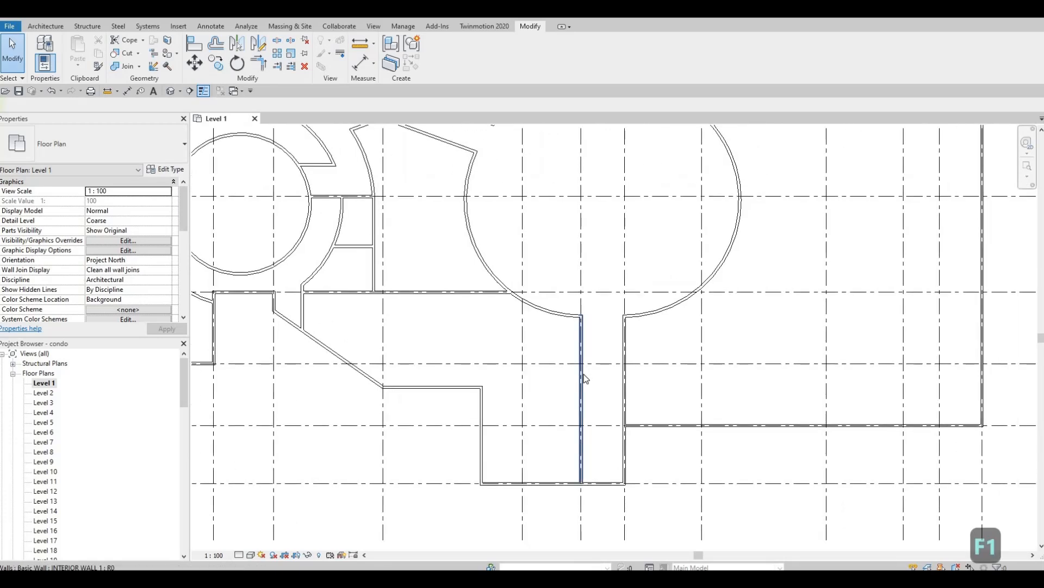
Draw an angled Create Similar interior wall from the stepped wall corner to the circular room's arc.
click(583, 374)
key(c)
key(s)
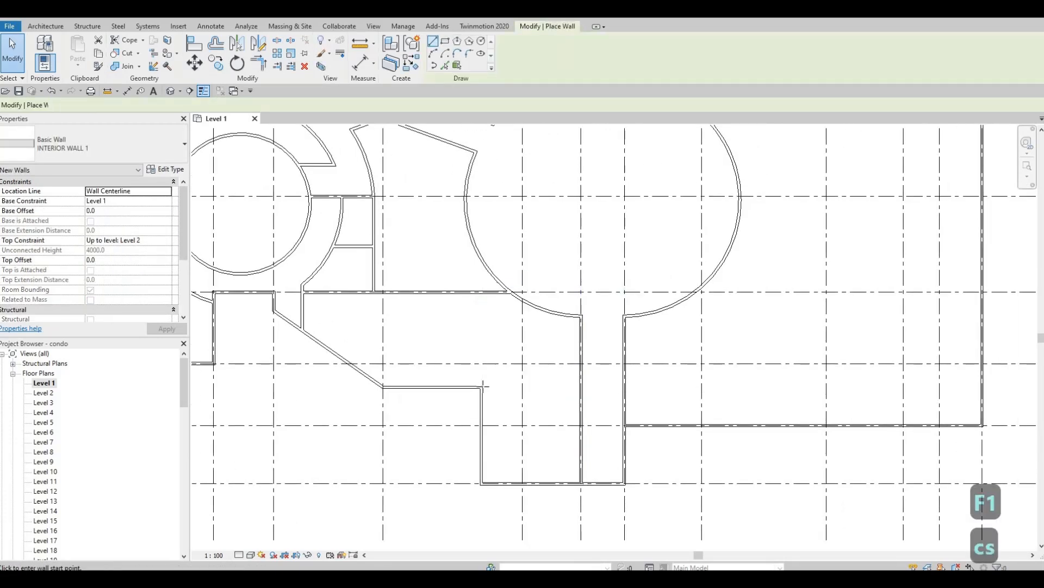
click(482, 387)
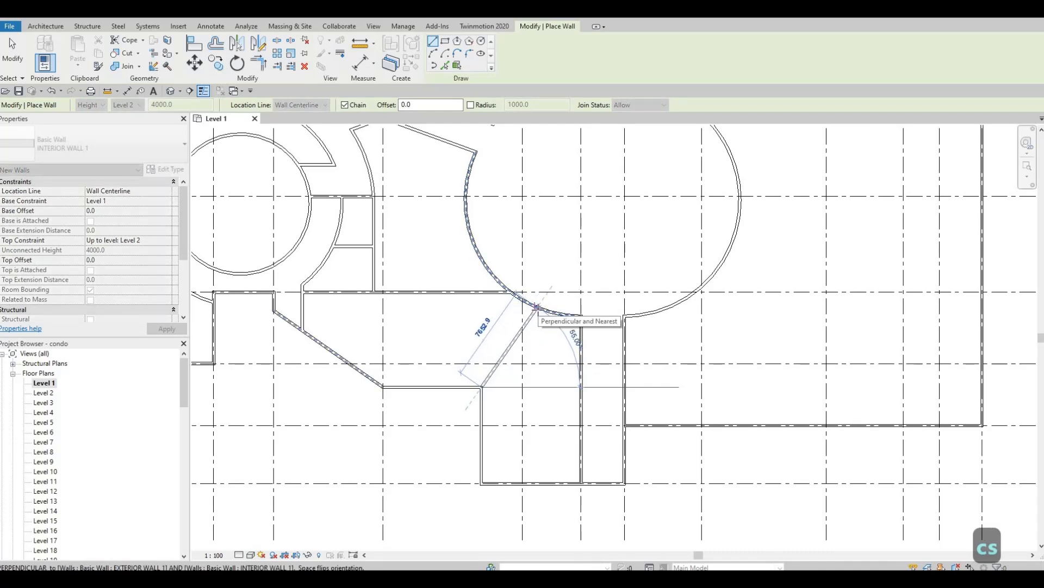
click(536, 307)
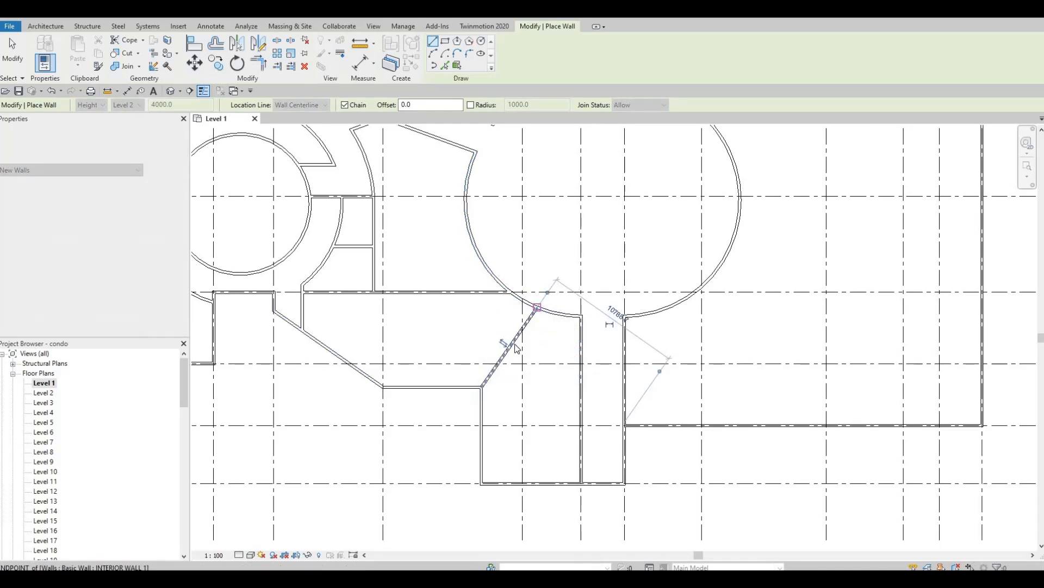
key(Escape)
key(Escape)
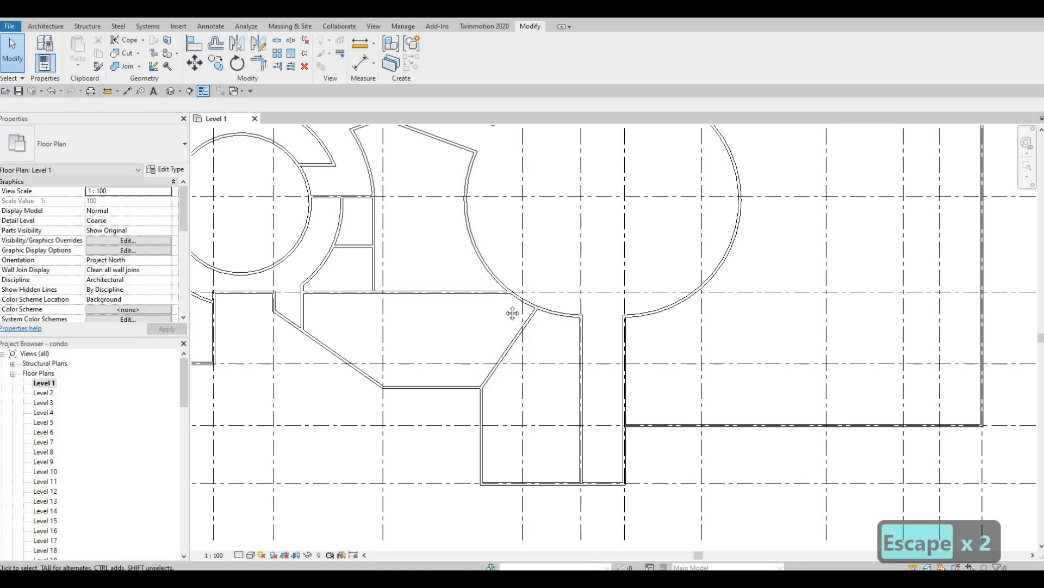
Pan and zoom until the angled, stepped and lower horizontal walls below the core fill the view.
middle_drag(494, 360, 478, 439)
middle_drag(509, 336, 500, 360)
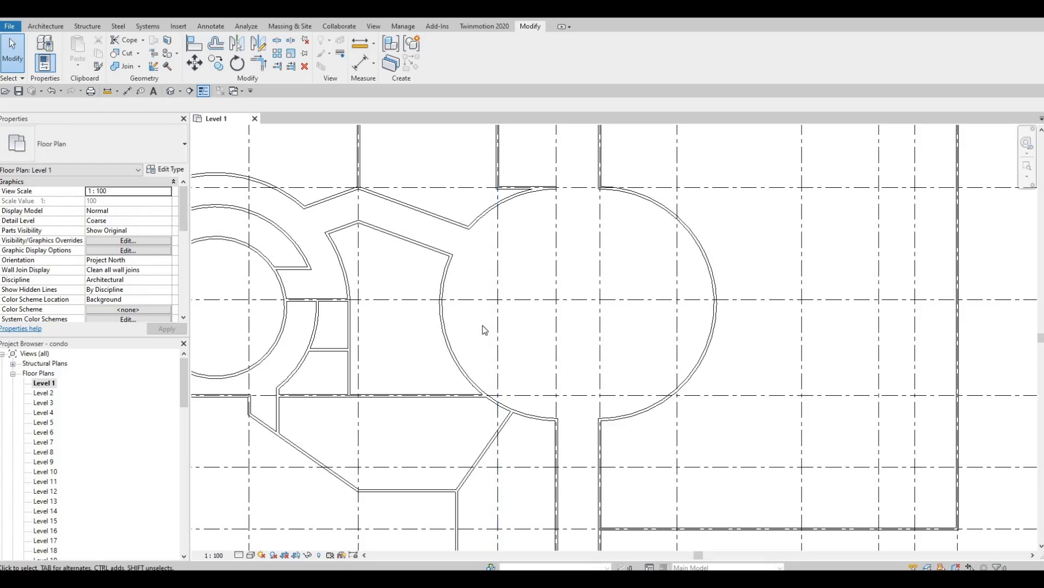
scroll(477, 358, down, 1)
middle_drag(501, 380, 508, 354)
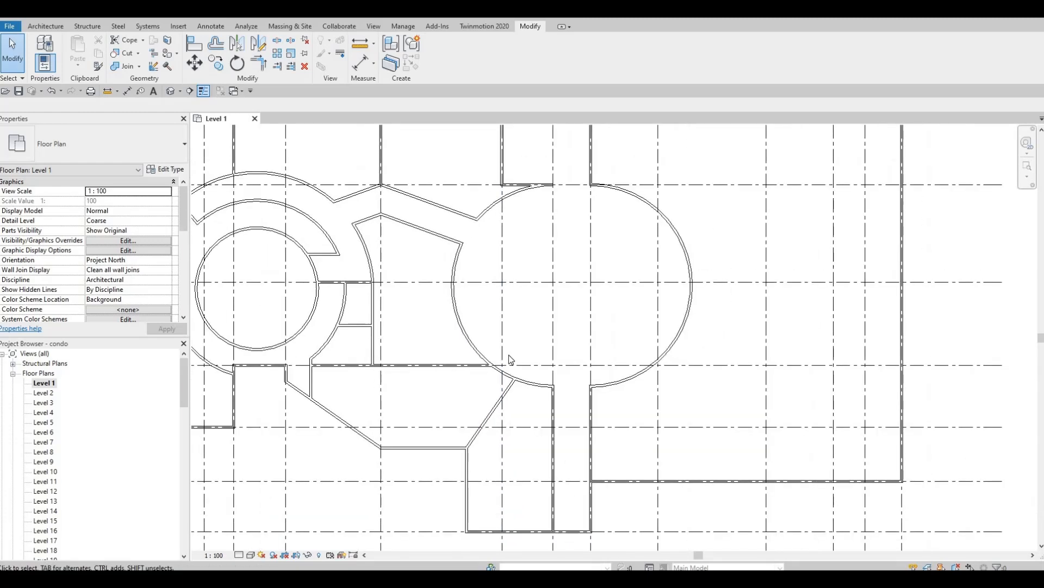
middle_drag(529, 411, 517, 350)
mouse_move(502, 403)
middle_down()
mouse_move(502, 359)
mouse_move(517, 360)
mouse_move(487, 363)
middle_up()
middle_click(515, 390)
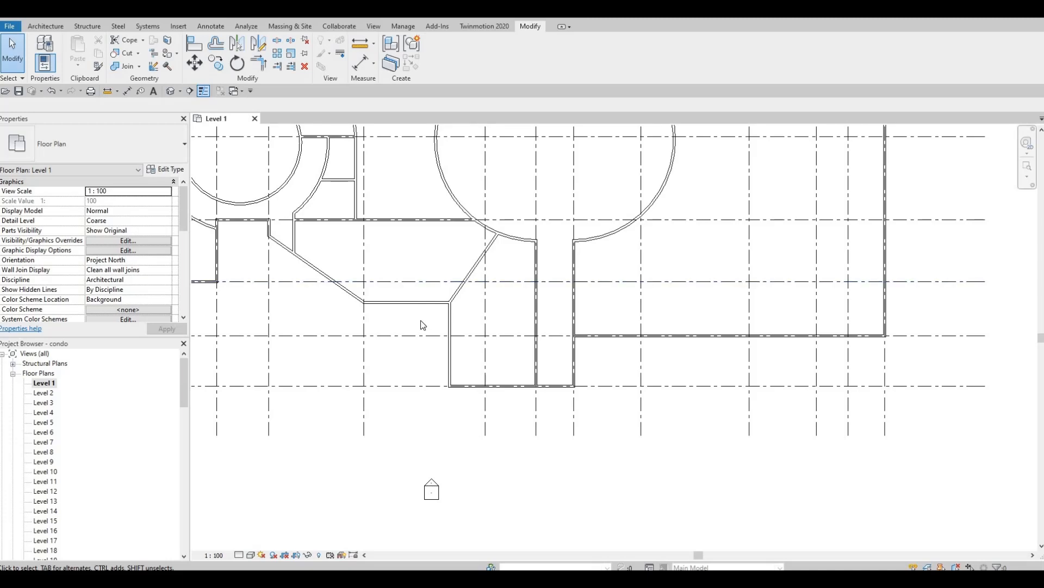
middle_drag(533, 332, 669, 312)
scroll(816, 294, down, 2)
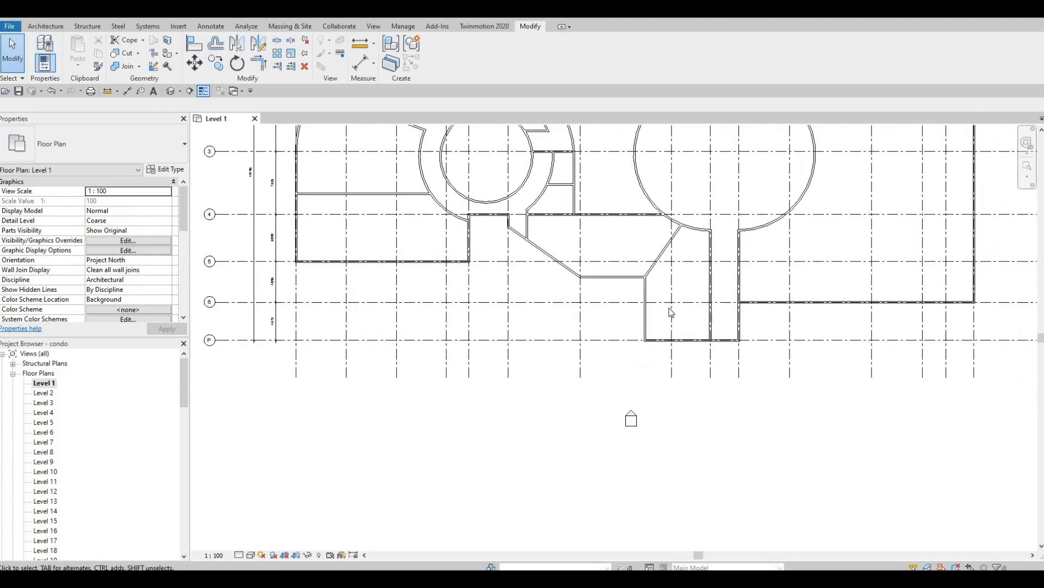
scroll(671, 311, up, 4)
middle_drag(599, 259, 446, 239)
scroll(446, 239, up, 1)
Draw a matching exterior wall horizontally across the lower room using Create Similar (CS).
key(Escape)
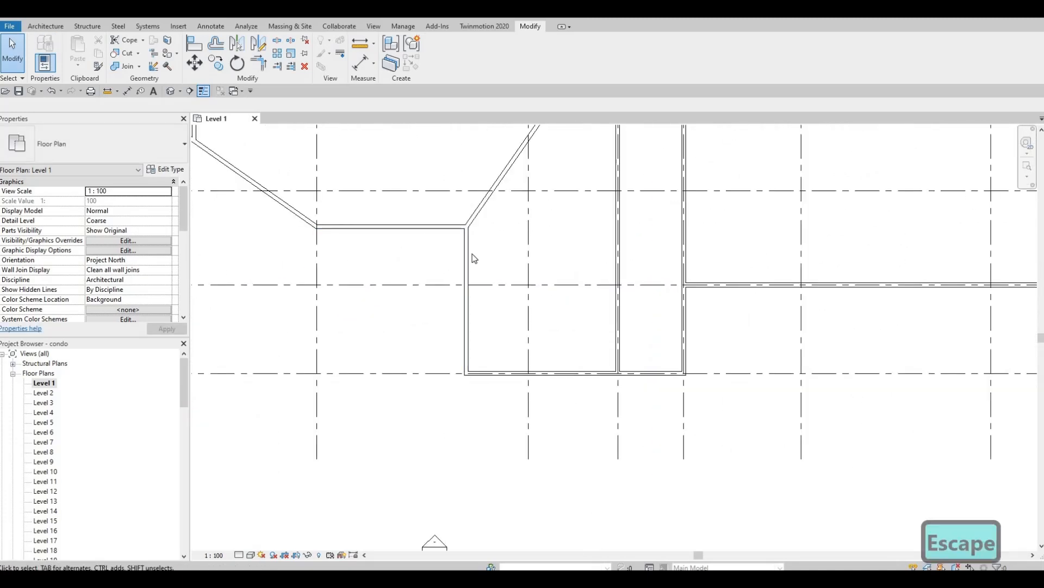
click(472, 254)
key(s)
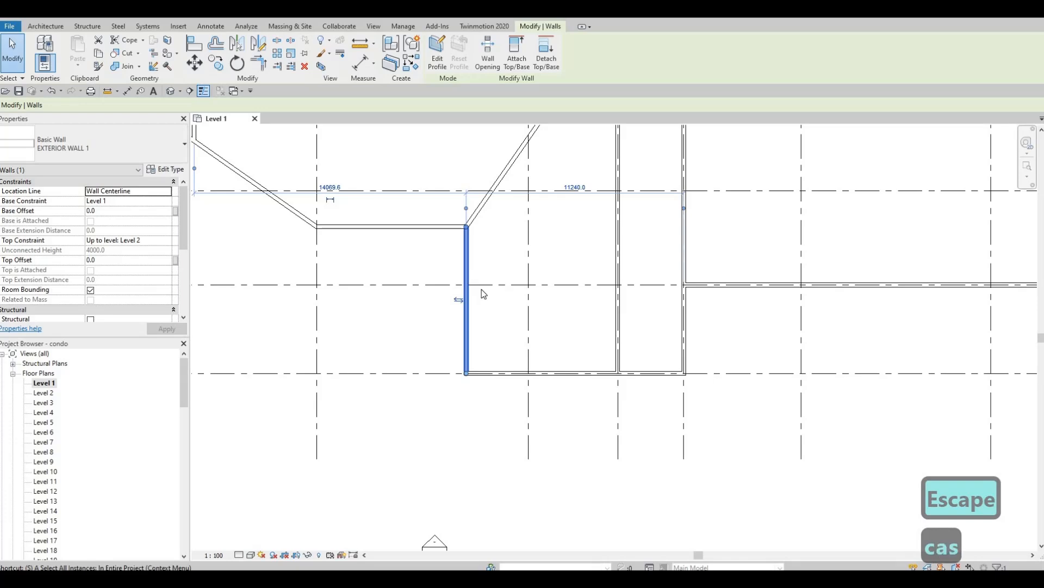
key(c)
key(s)
key(Escape)
key(Escape)
click(477, 302)
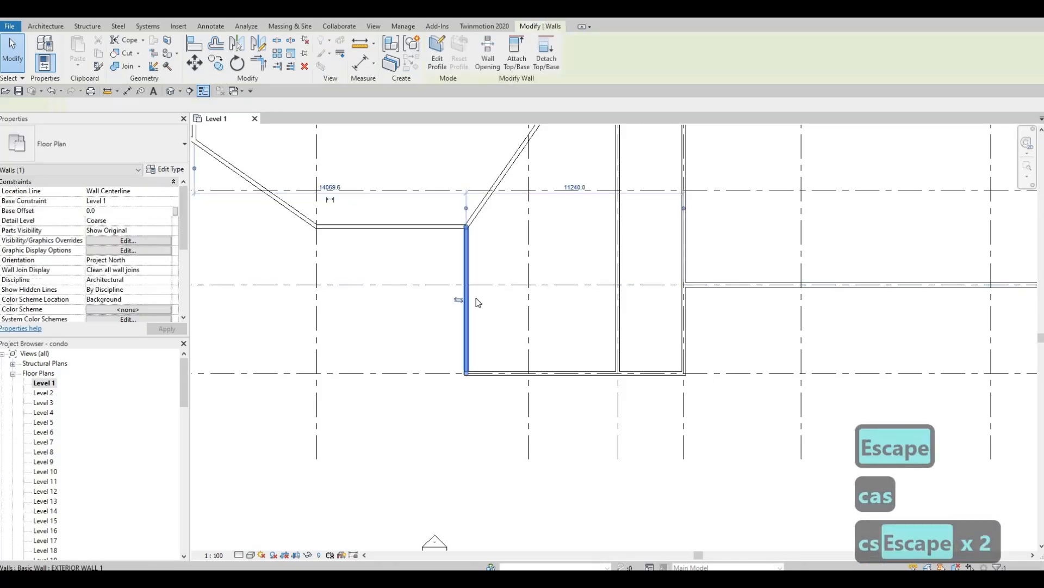
key(c)
key(s)
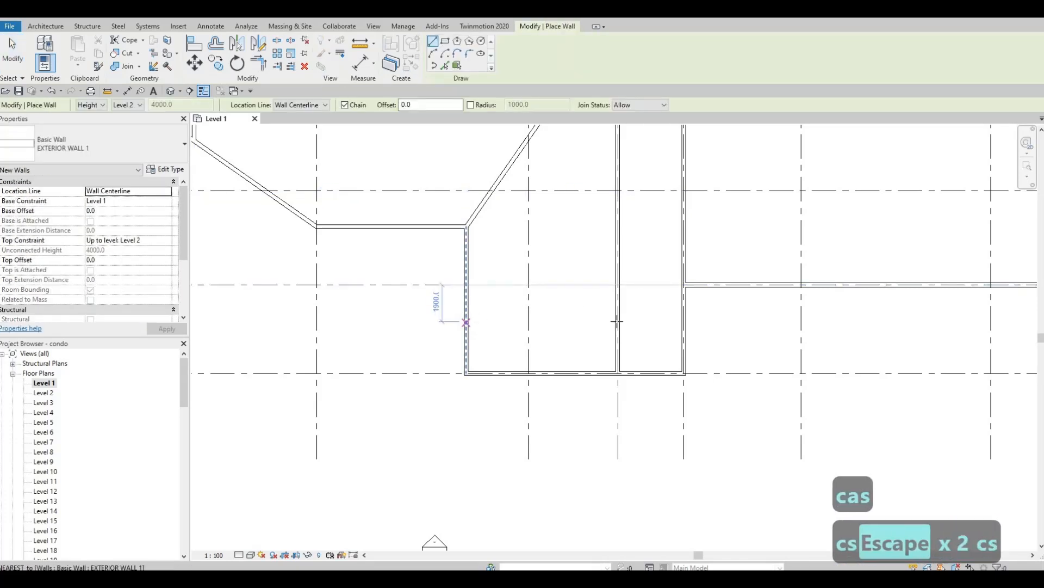
click(465, 322)
click(617, 322)
key(Escape)
key(Escape)
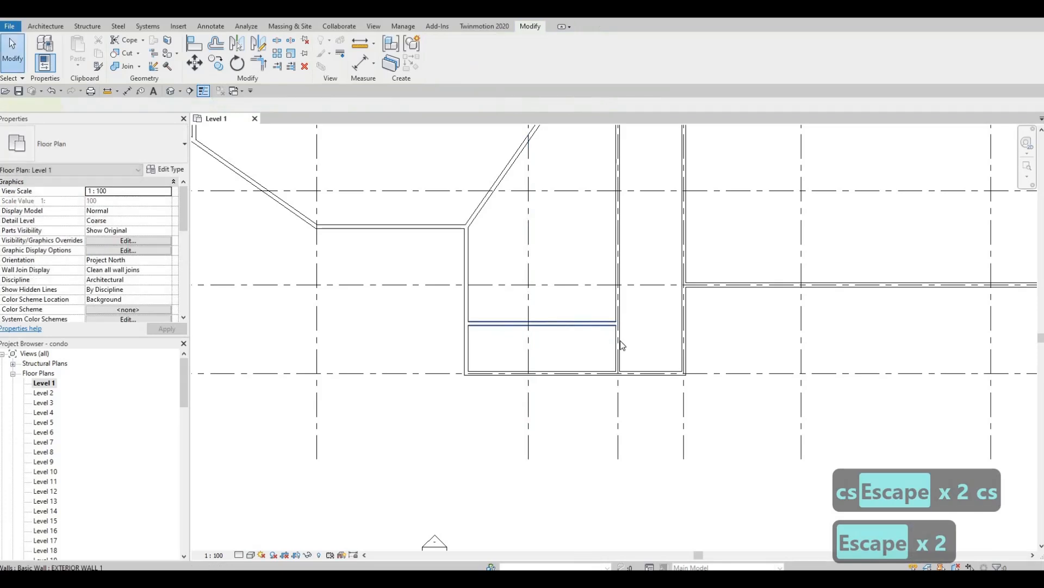
Position the new horizontal wall 2500 above the bottom wall.
click(610, 324)
click(645, 348)
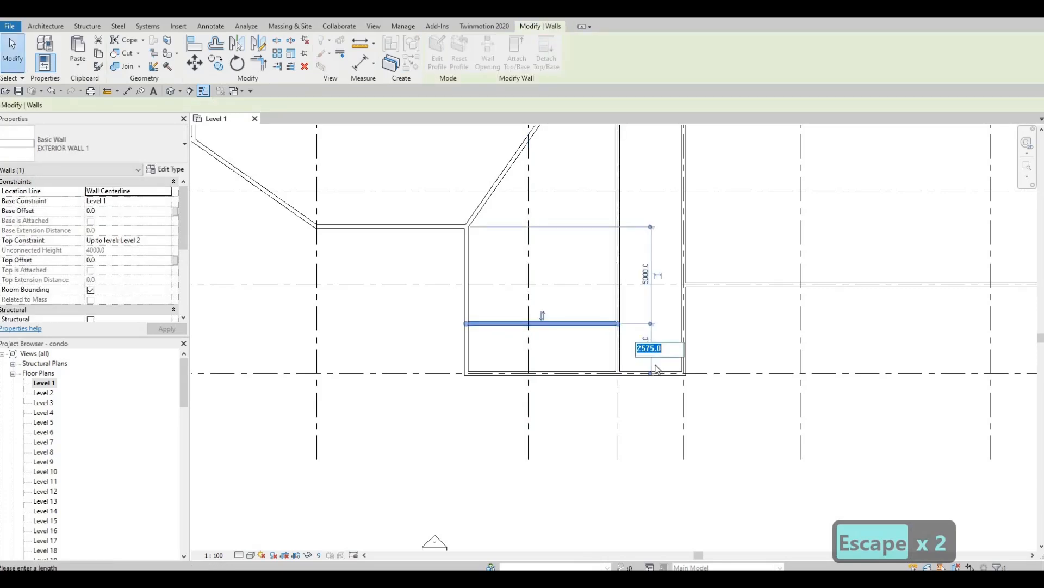
text(25)
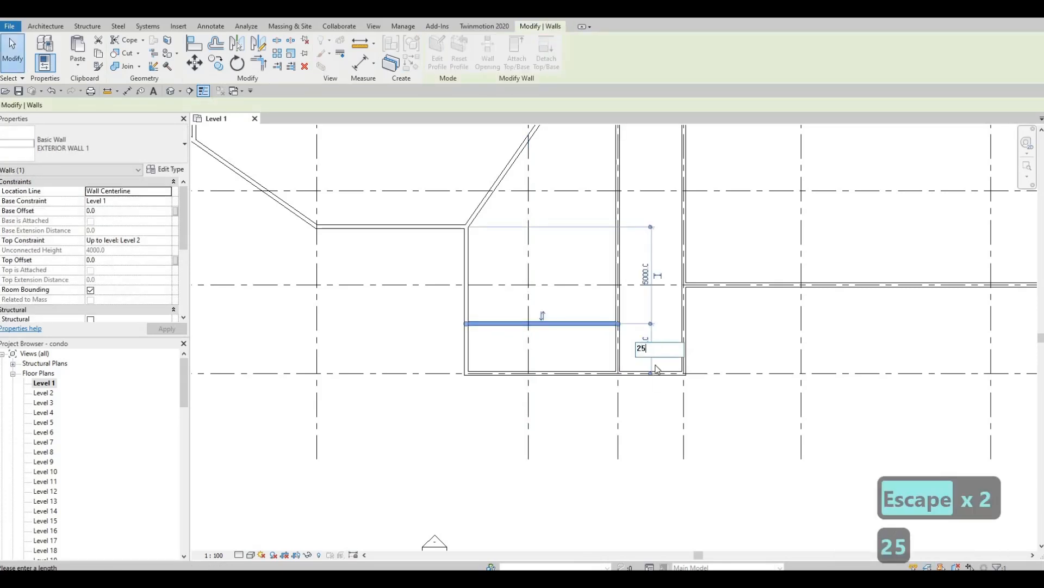
text(00)
key(Return)
key(Escape)
key(Escape)
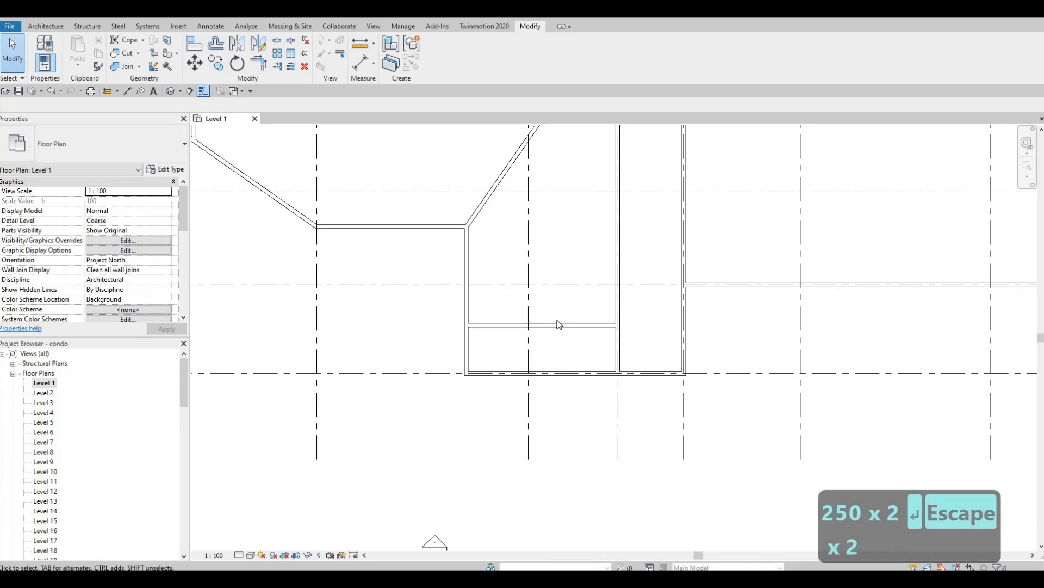
Draw a matching interior wall from the diagonal wall's lower end to the right vertical wall.
middle_drag(475, 221, 472, 284)
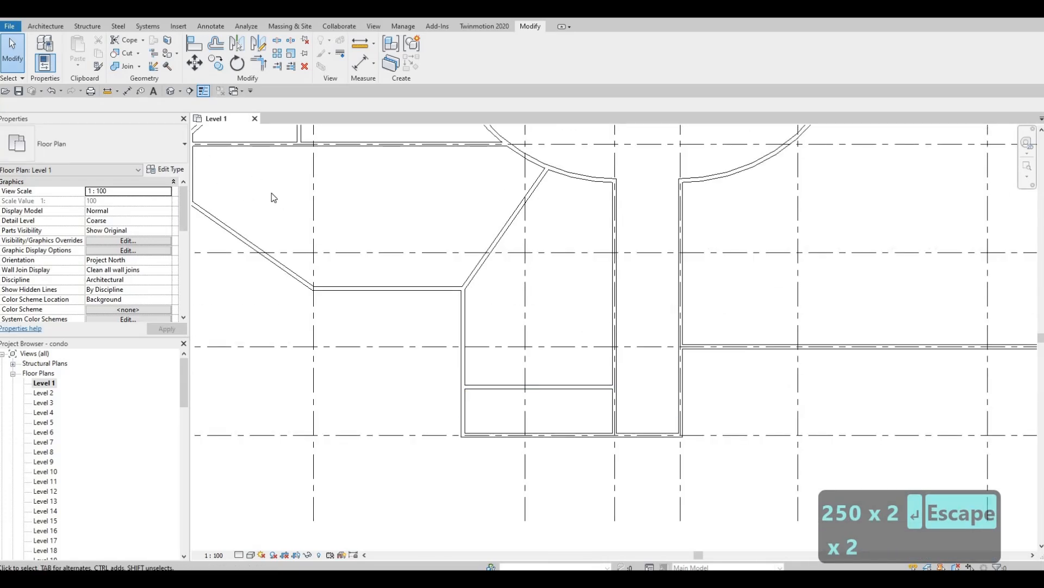
click(494, 250)
key(c)
key(s)
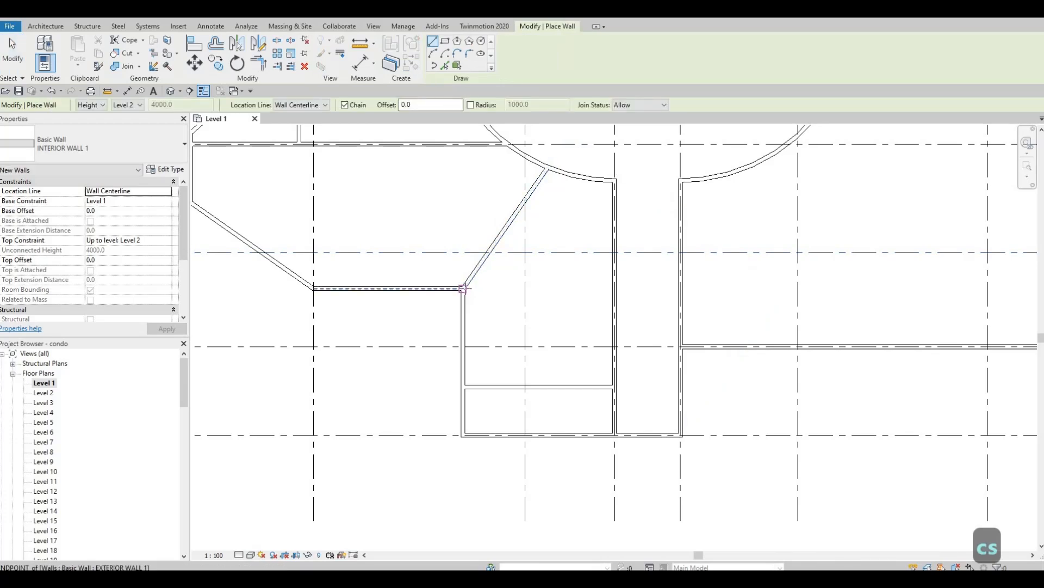
key(Escape)
key(Escape)
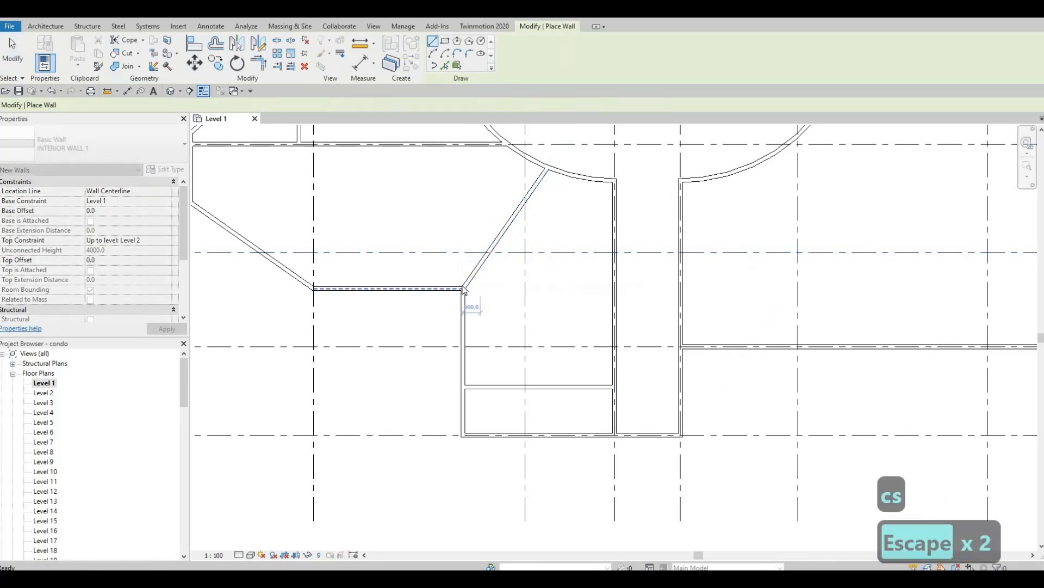
key(Escape)
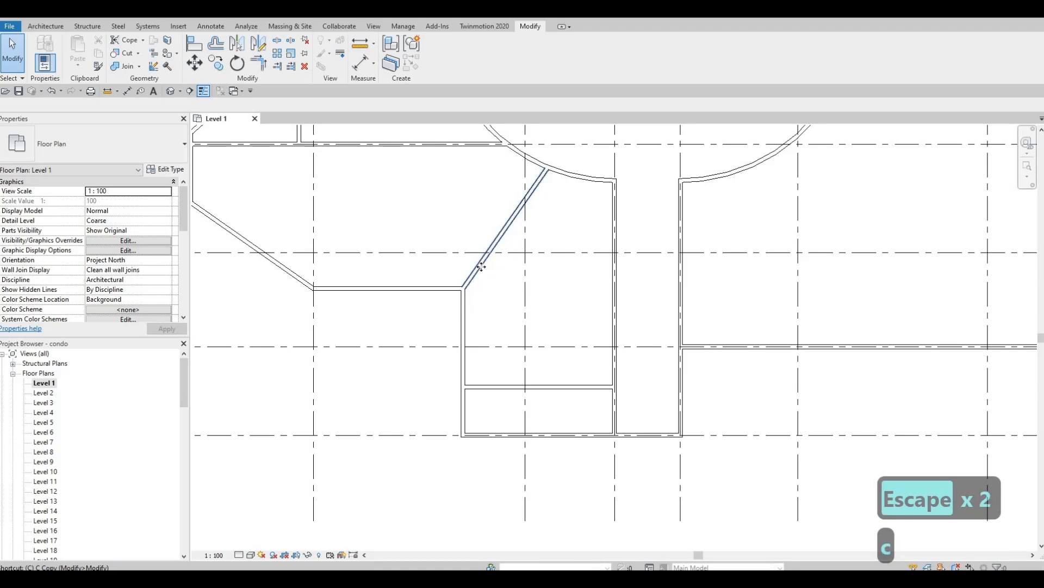
click(479, 266)
key(c)
key(s)
click(464, 288)
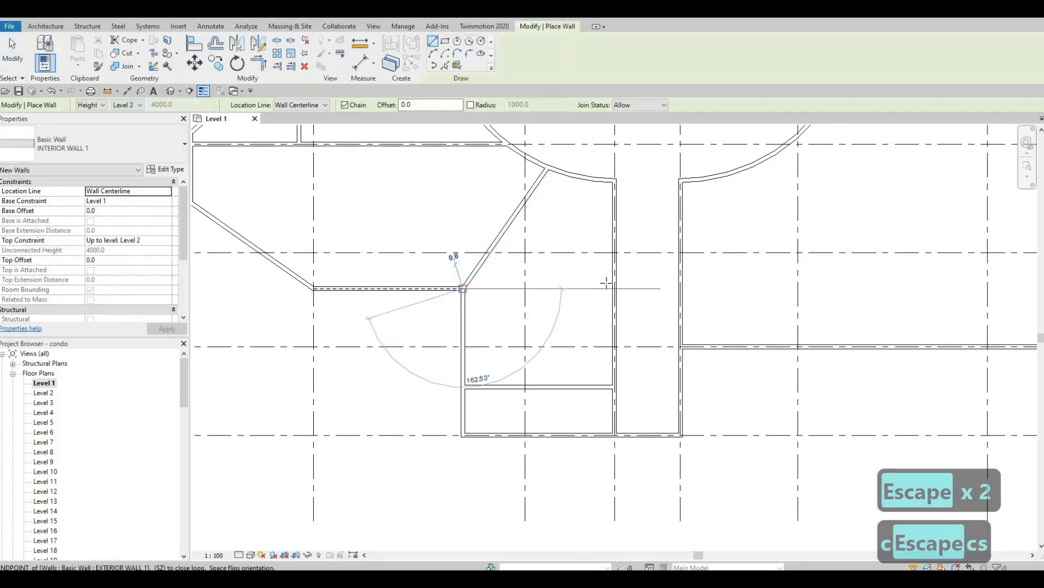
click(614, 287)
key(Escape)
key(Escape)
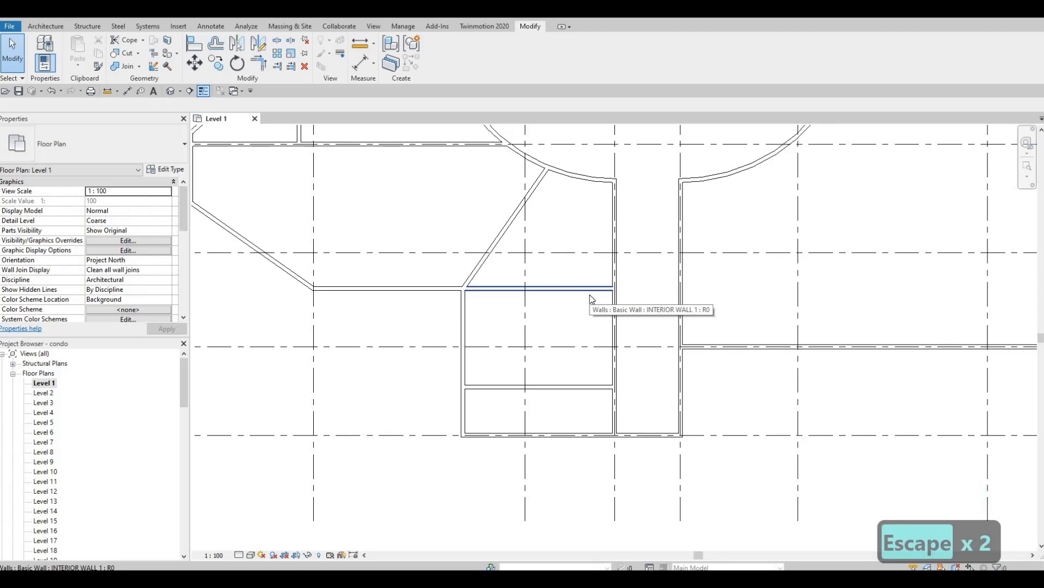
Pan the plan to show the corridor and the rooms to its right.
middle_drag(587, 280, 547, 351)
scroll(527, 321, down, 1)
middle_drag(627, 337, 595, 342)
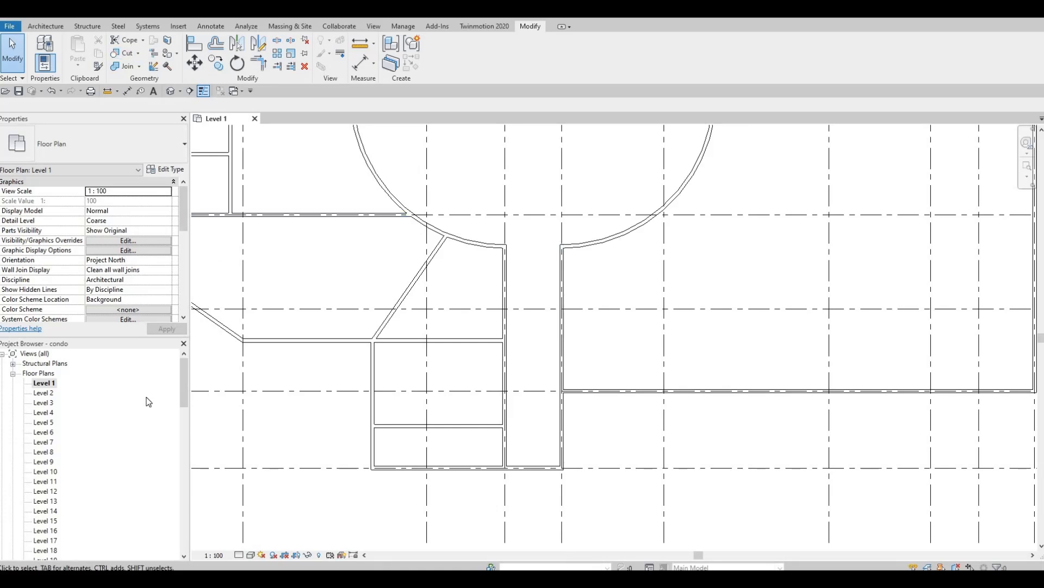
Draw a matching interior wall from the corridor's right wall toward the right.
key(Escape)
key(F1)
middle_drag(493, 346, 432, 361)
key(Escape)
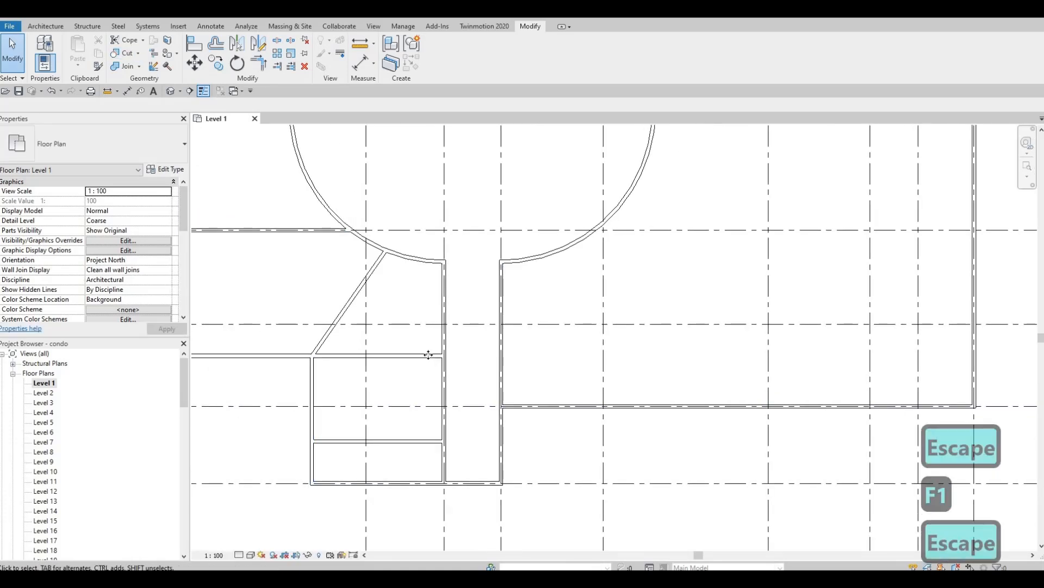
click(448, 355)
key(c)
key(s)
scroll(510, 369, up, 2)
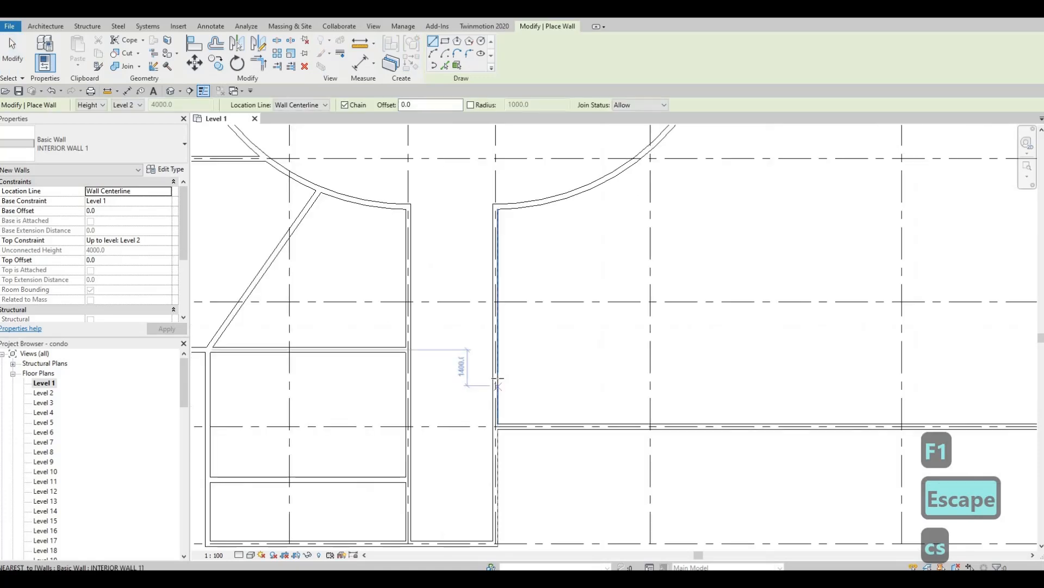
click(495, 377)
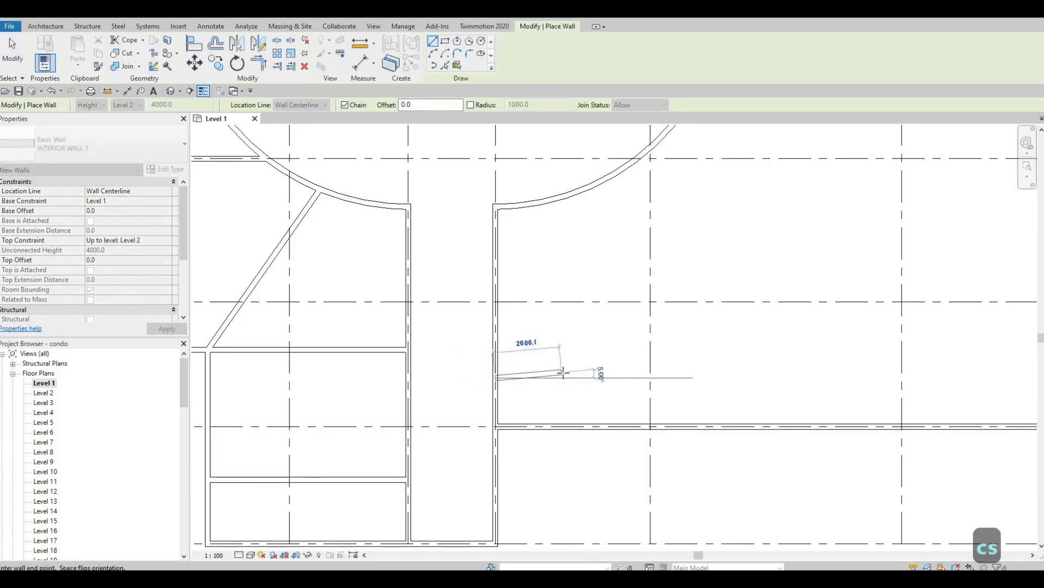
click(563, 372)
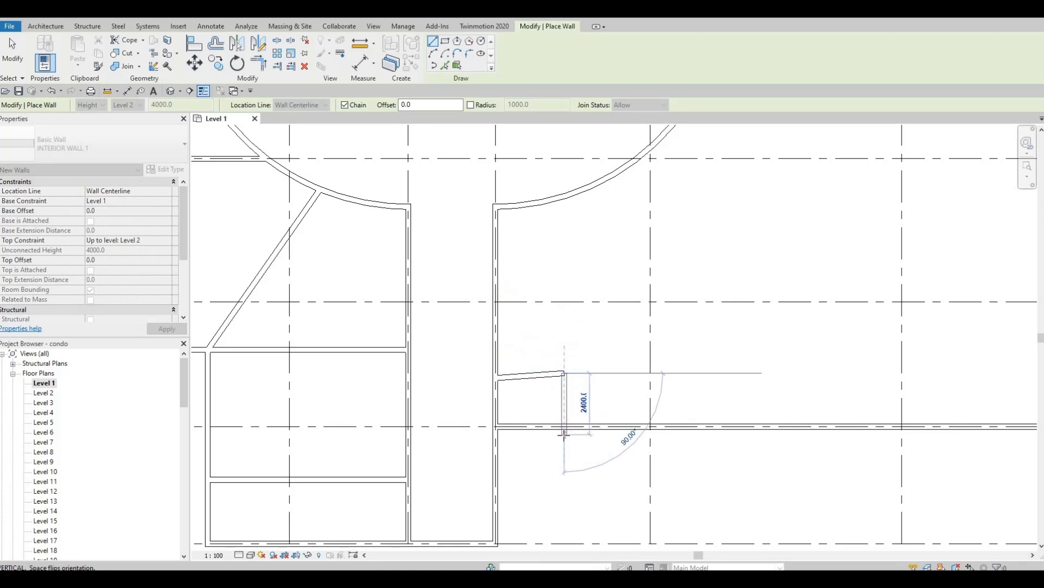
key(Escape)
key(Escape)
Delete the stray angled wall and draw a 2500 wall from the corridor's right wall.
click(536, 374)
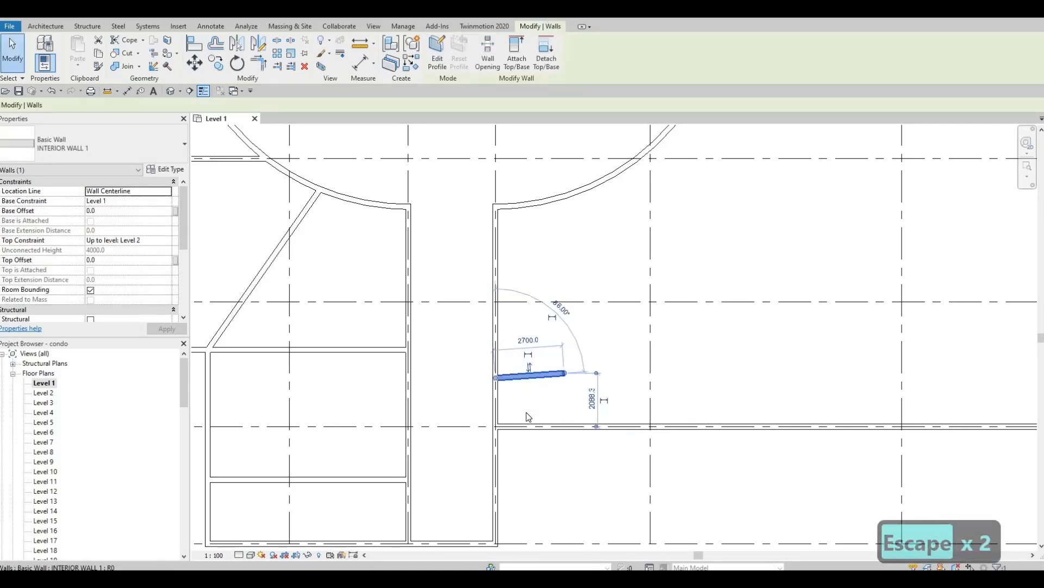
key(Delete)
click(495, 386)
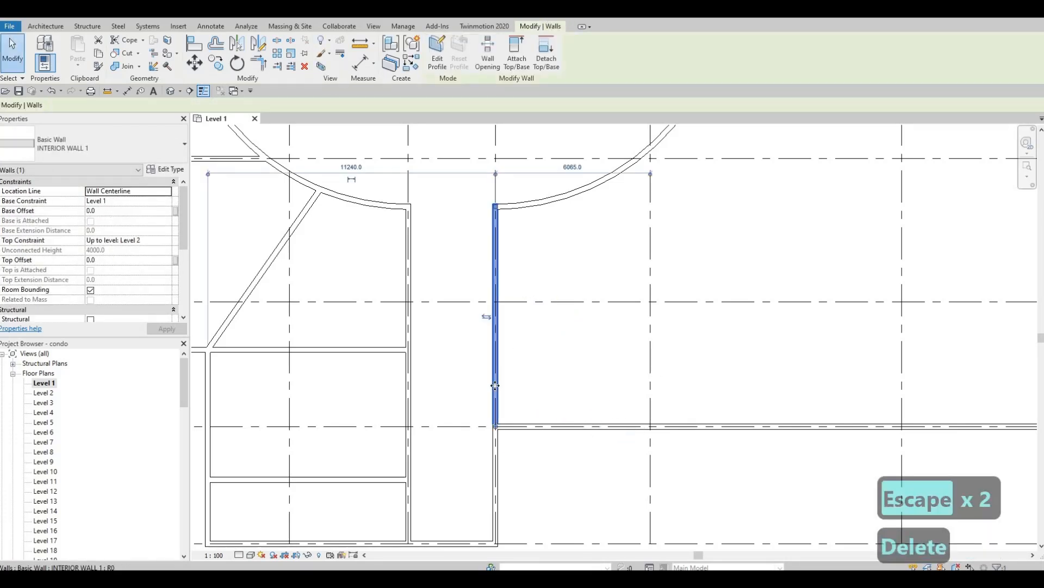
key(c)
key(s)
click(496, 357)
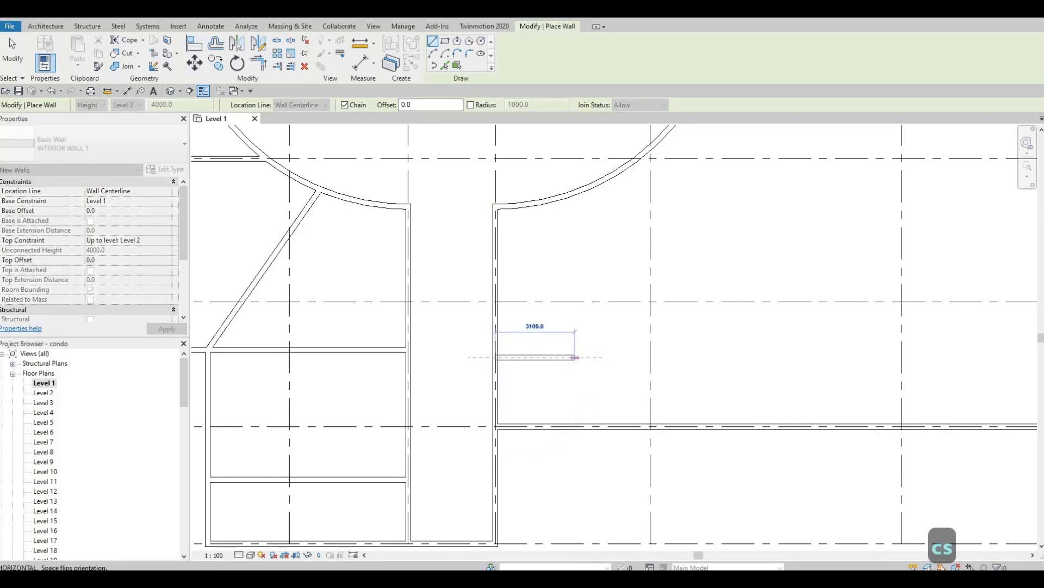
text(2500)
key(Return)
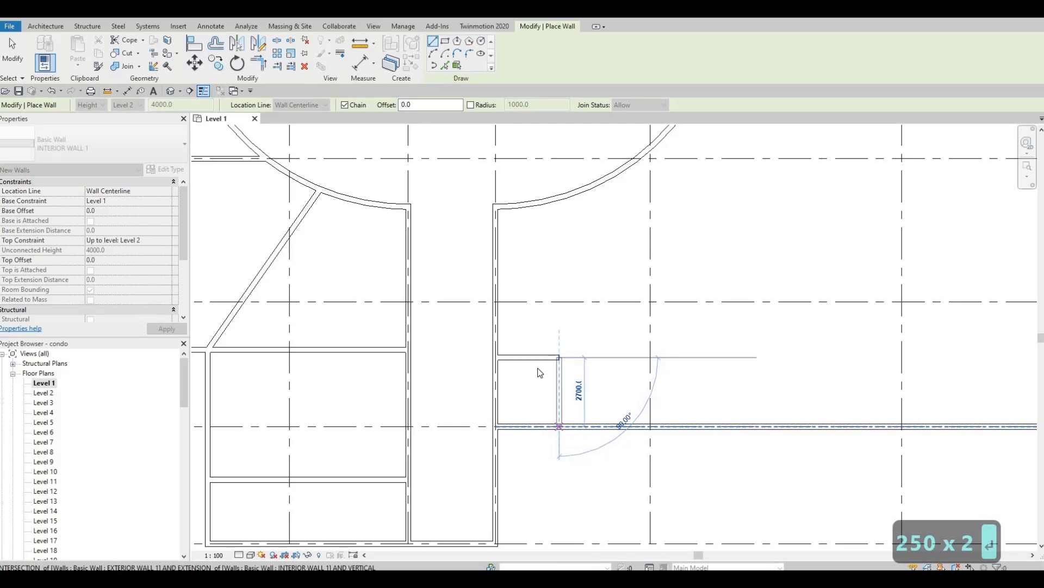
key(Escape)
key(Escape)
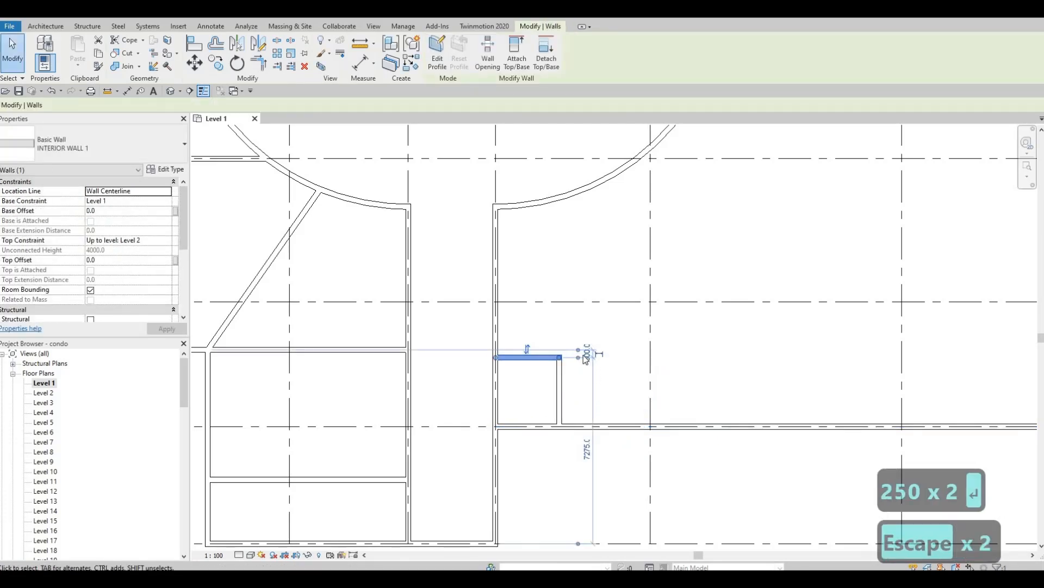
Move the dimension reference to the lower wall and set the short wall's dimension to 250.
drag(577, 349, 571, 426)
middle_drag(576, 491, 577, 463)
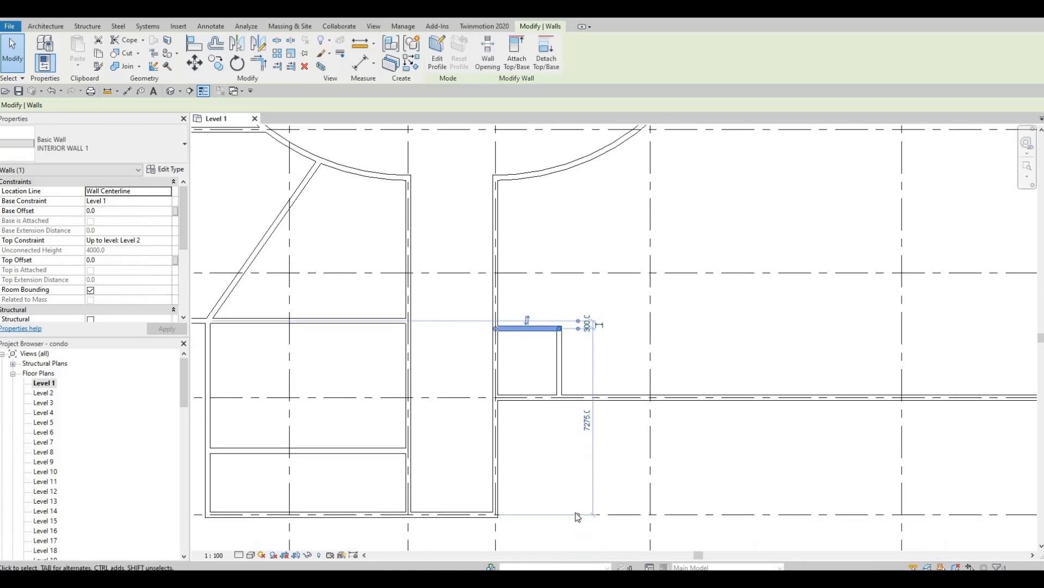
drag(570, 431, 562, 404)
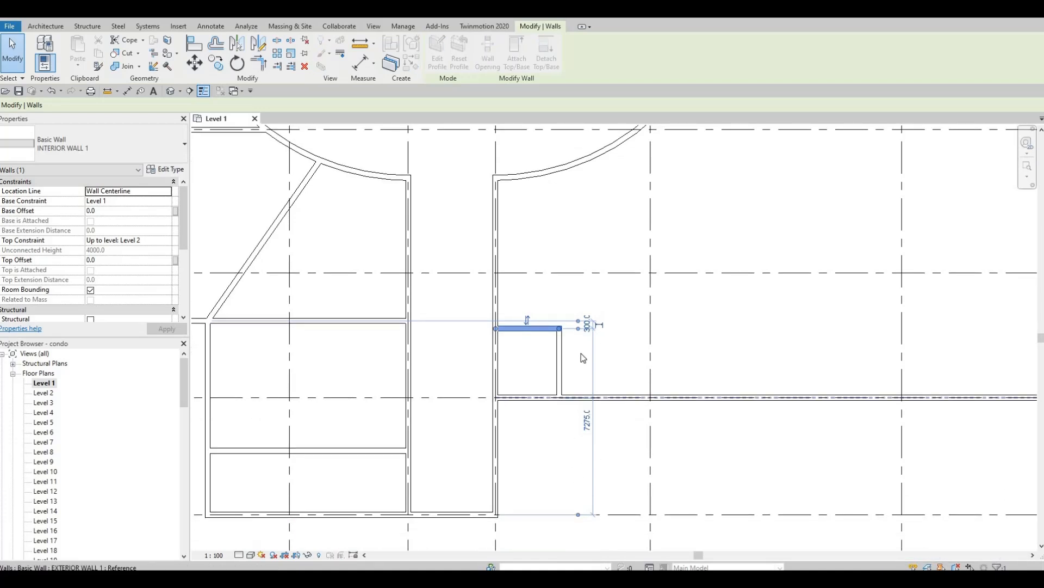
key(Escape)
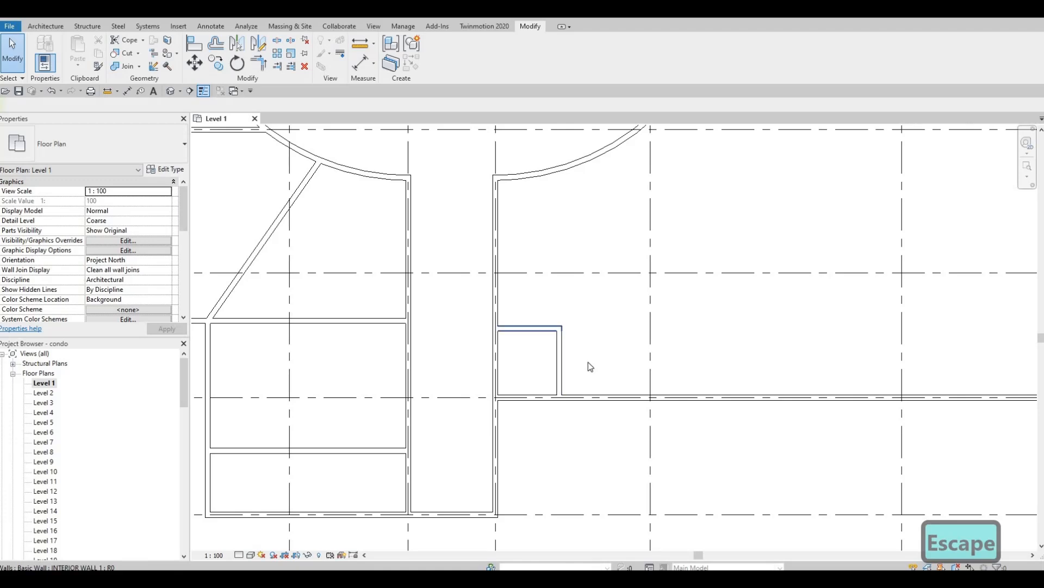
click(544, 327)
click(588, 362)
text(250)
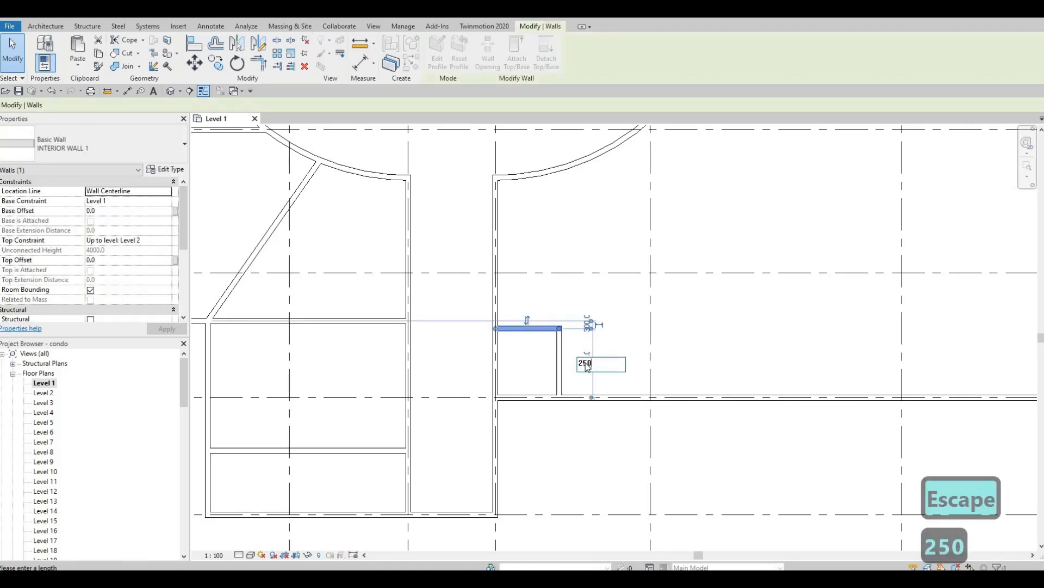
key(Return)
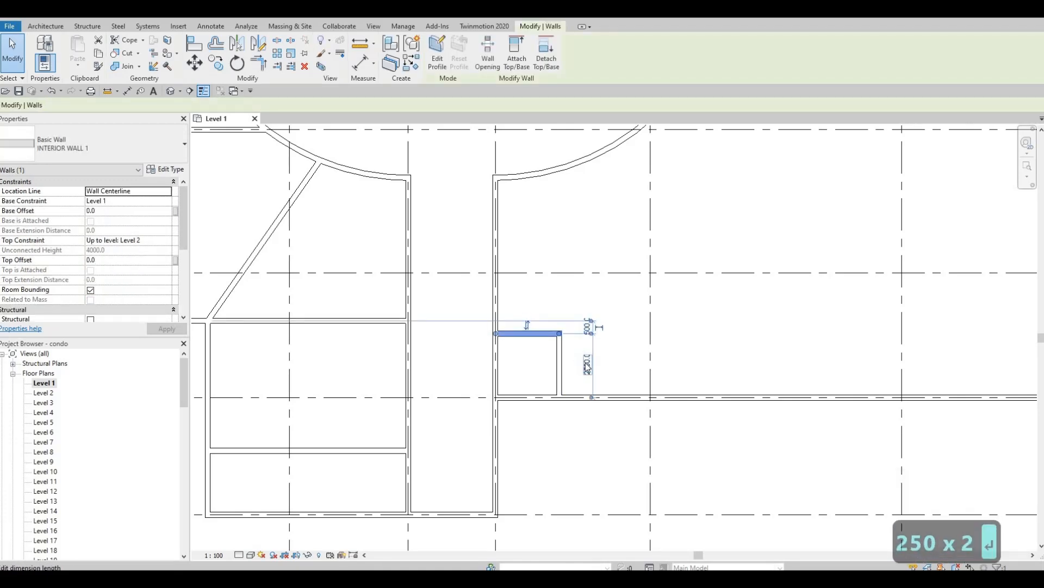
key(Escape)
scroll(579, 415, down, 3)
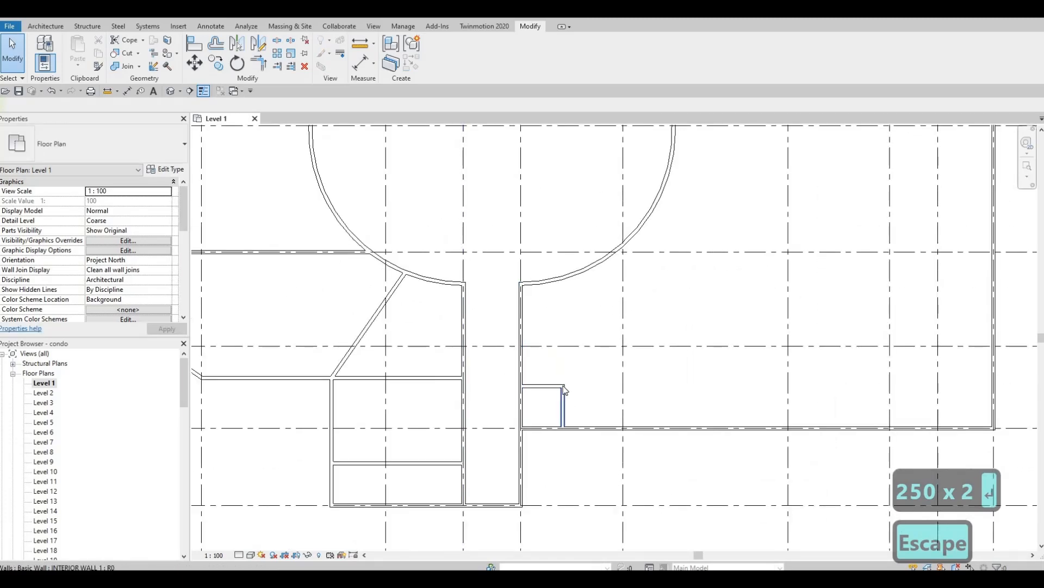
click(563, 390)
key(Escape)
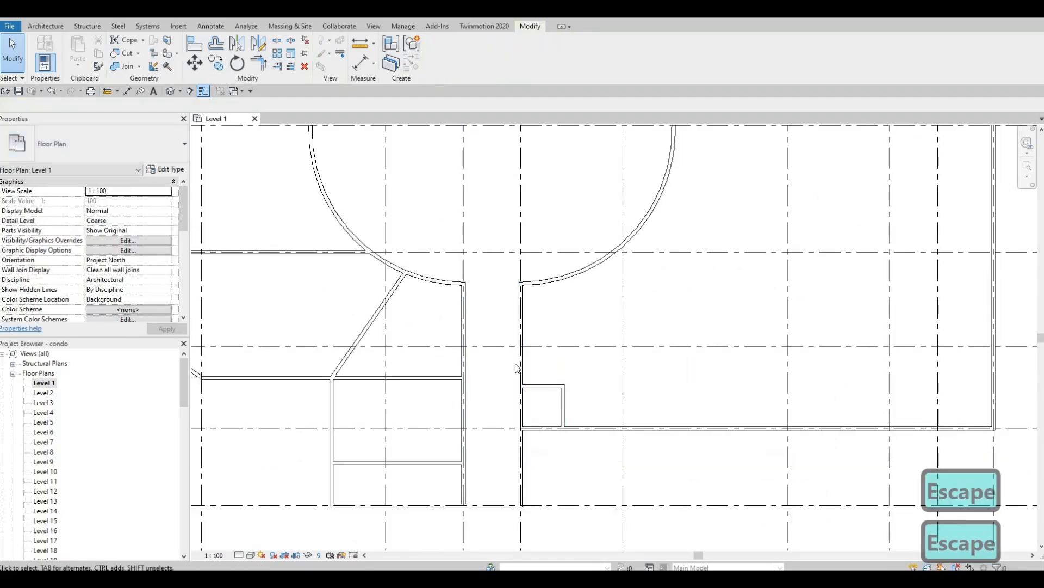
Draw a matching 2500 wall from the short wall's end, then a wall to the grid line.
click(520, 363)
key(c)
key(s)
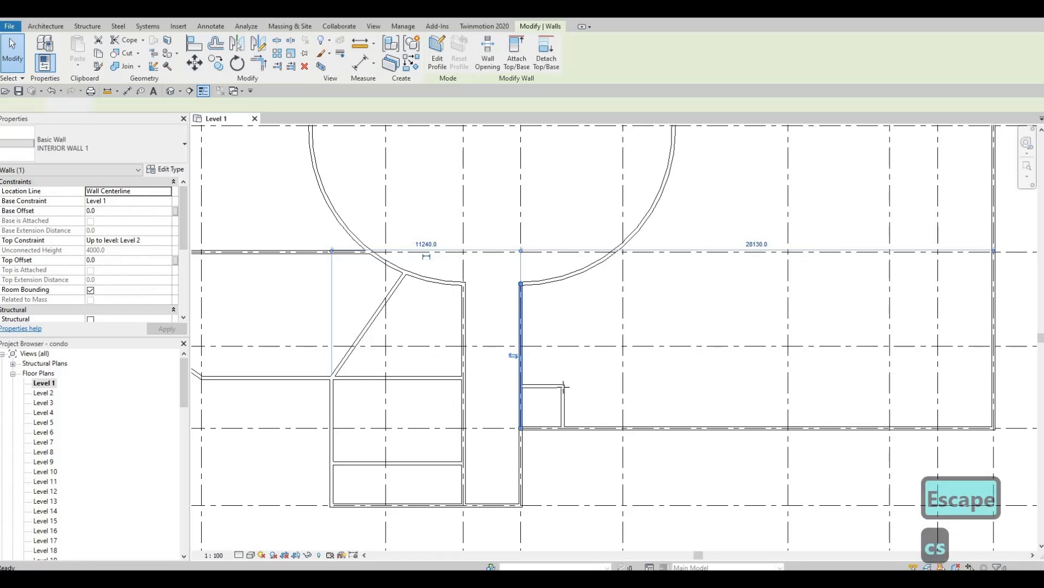
click(569, 313)
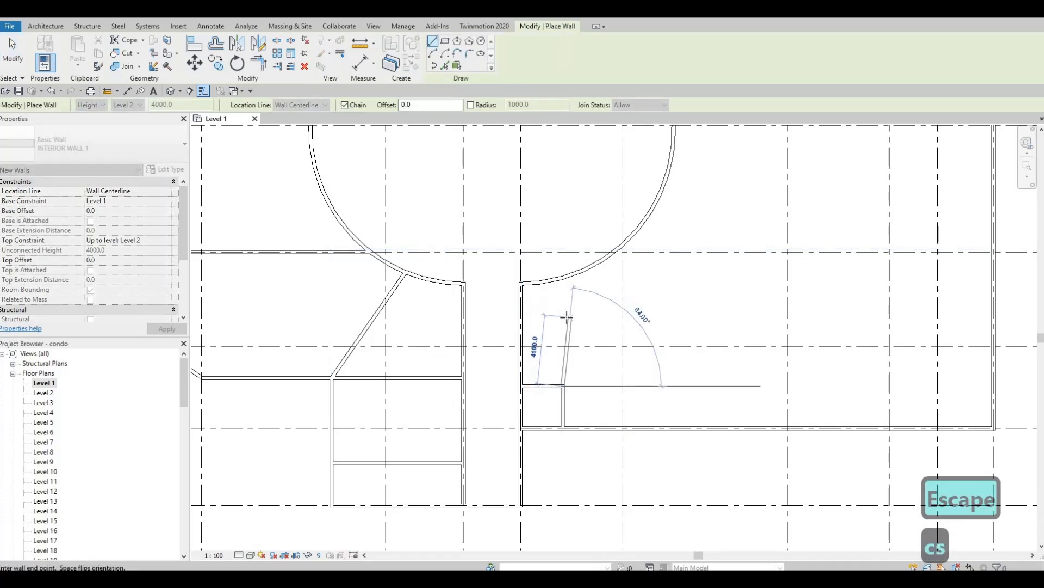
text(2500)
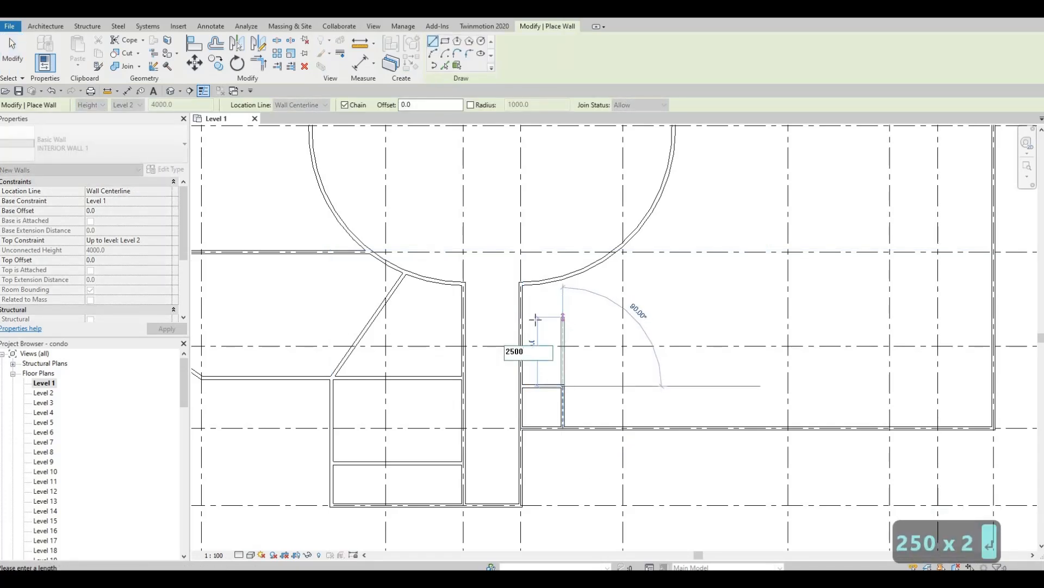
key(Return)
click(523, 343)
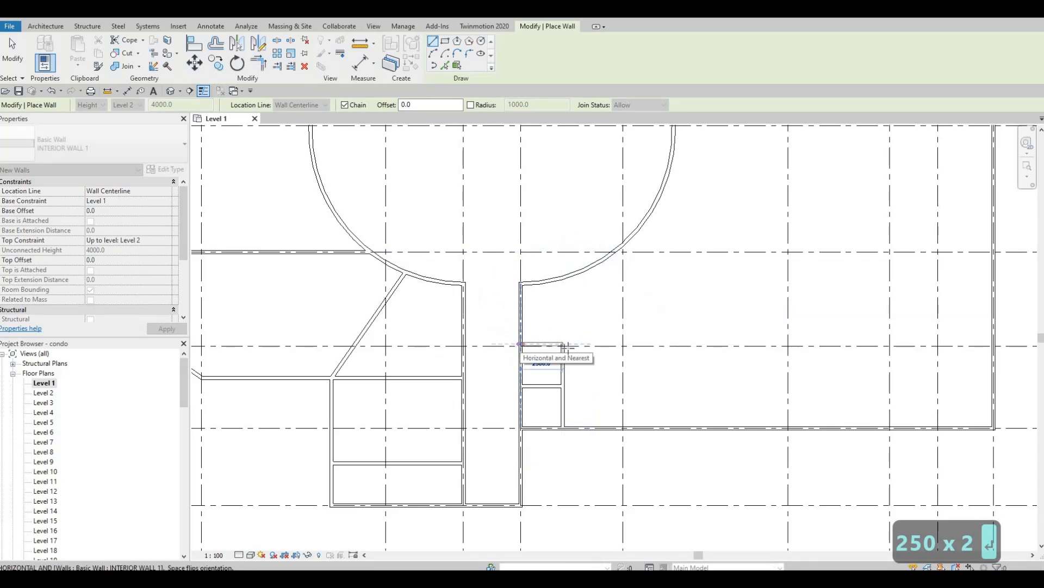
key(Escape)
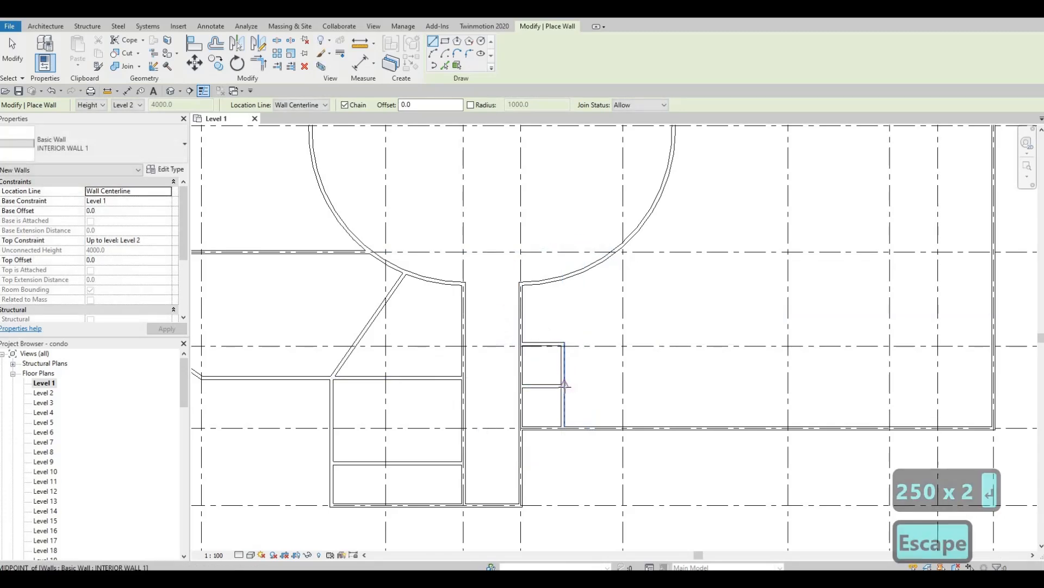
Draw a wall from the cell corner across to grid K and down to the bottom wall.
click(564, 385)
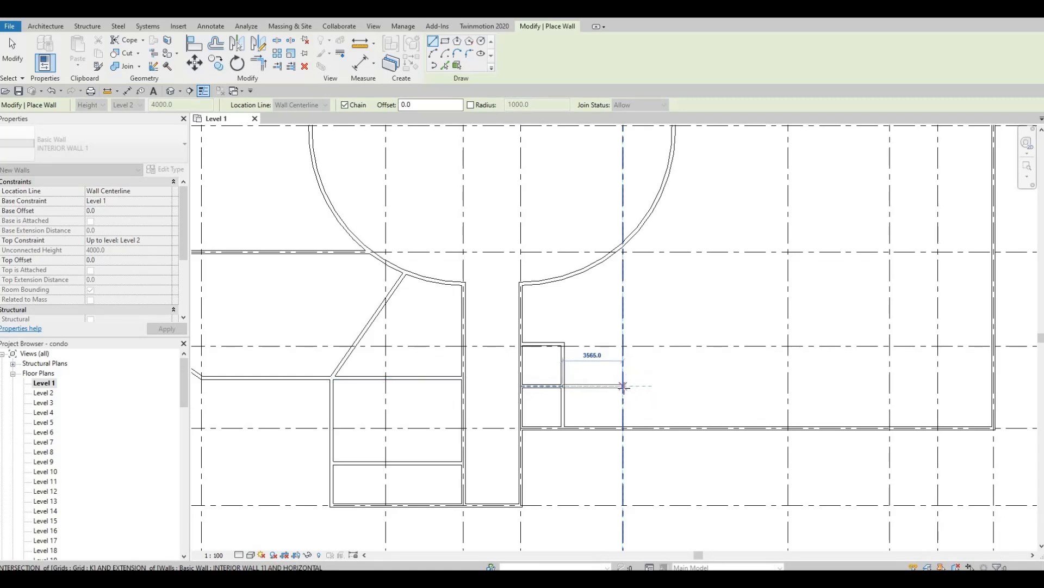
click(623, 386)
click(622, 427)
key(Escape)
key(Escape)
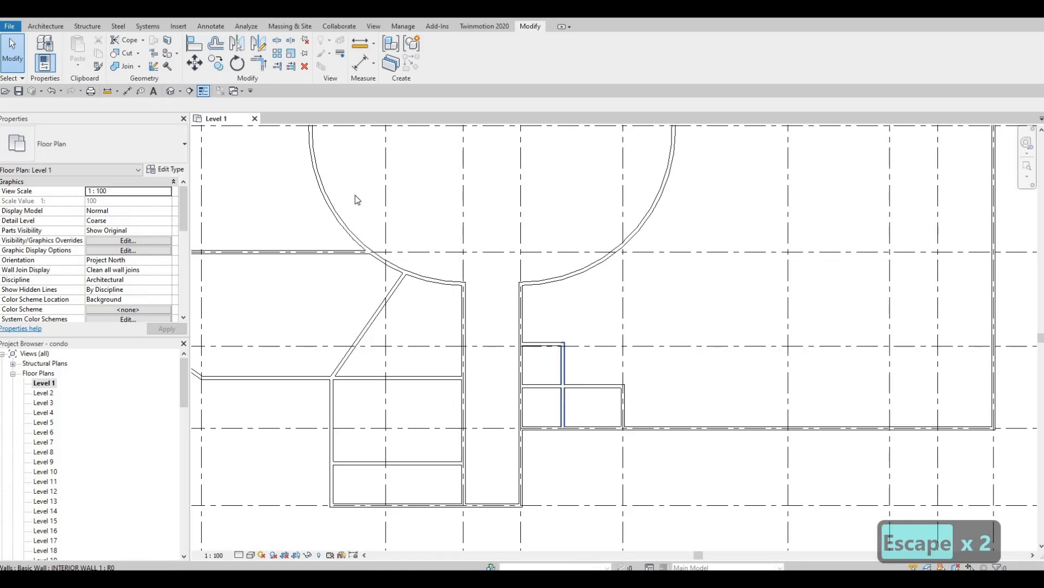
key(Escape)
click(209, 27)
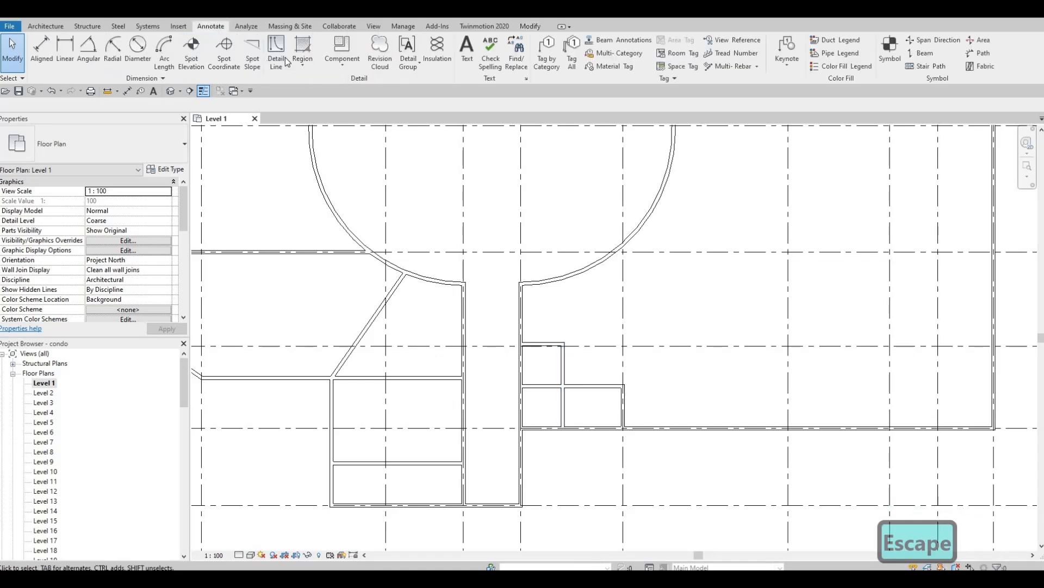
Draw an X of two thin detail-line diagonals corner to corner in the first cell.
click(278, 51)
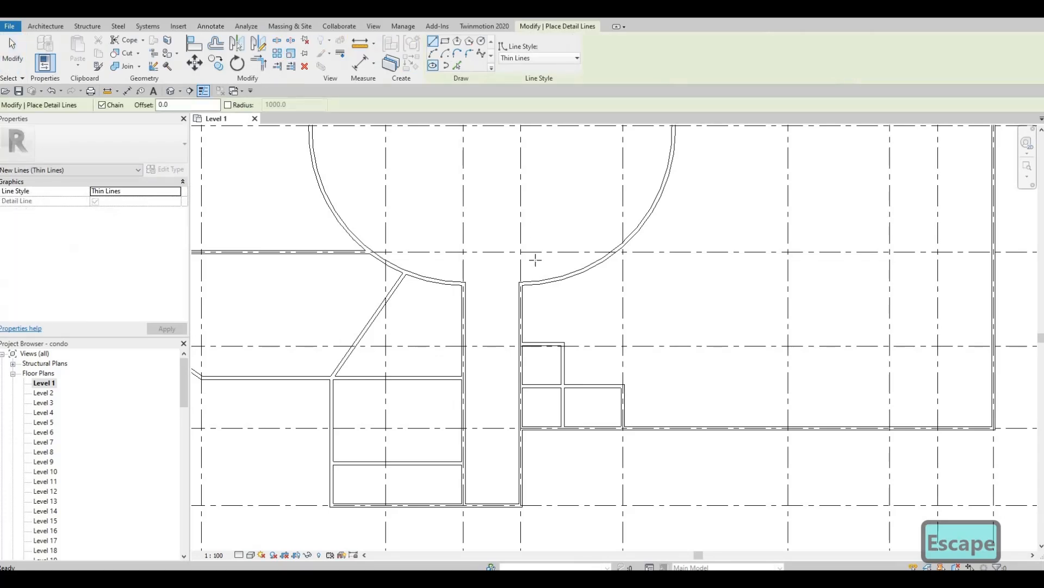
scroll(623, 392, up, 3)
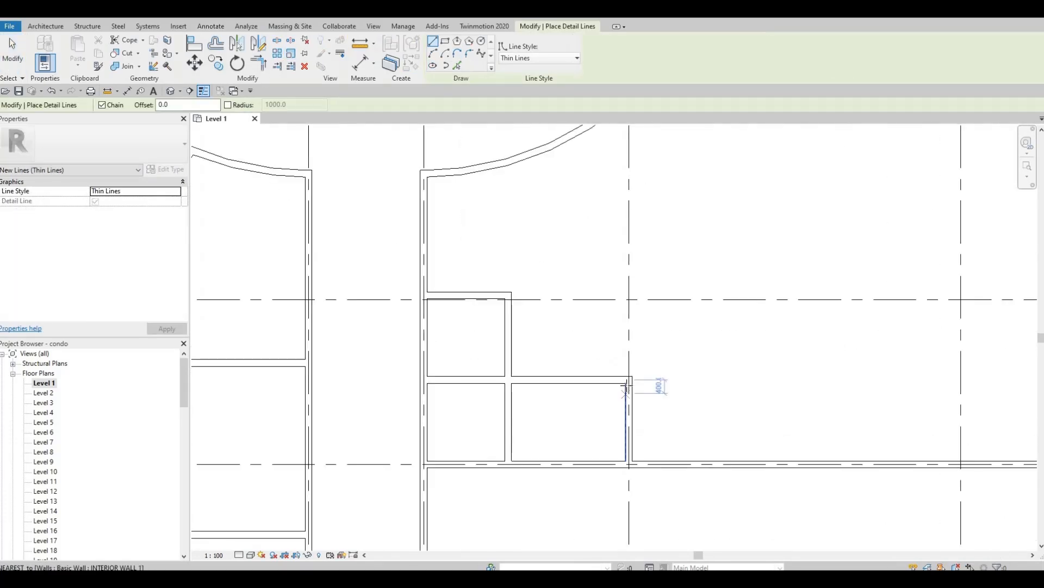
click(629, 383)
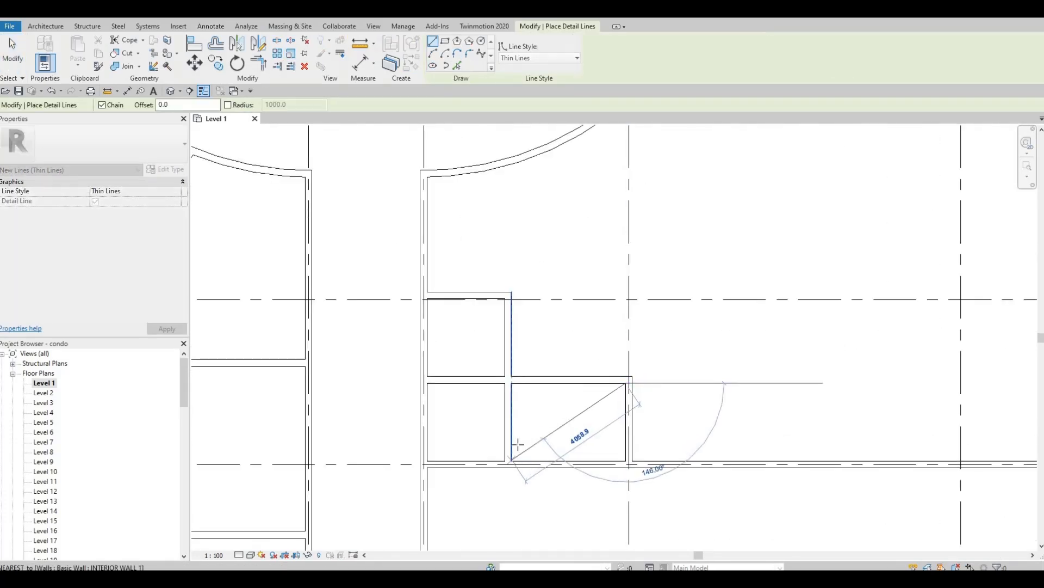
click(511, 460)
key(Escape)
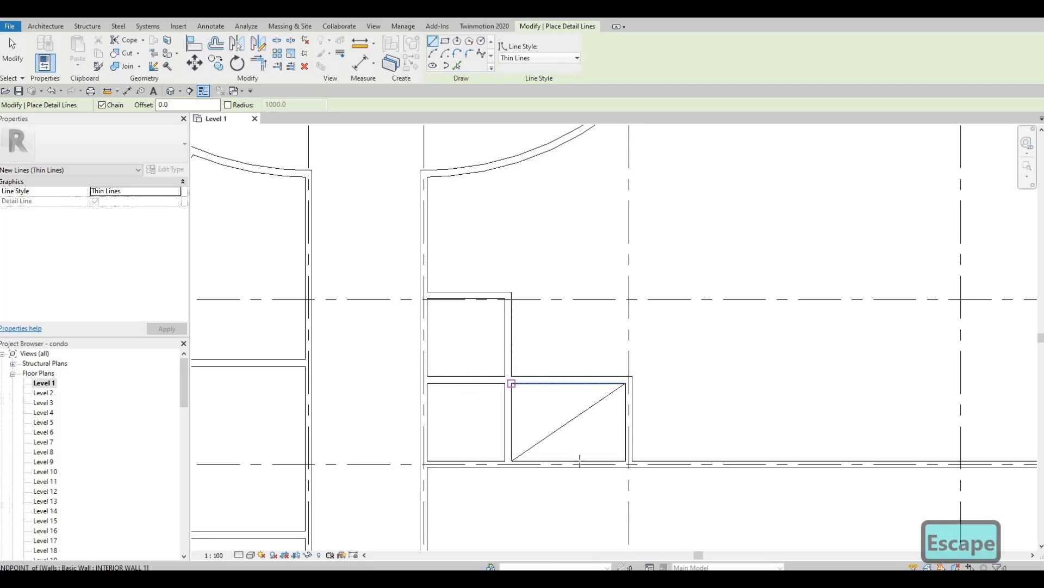
click(511, 383)
click(629, 464)
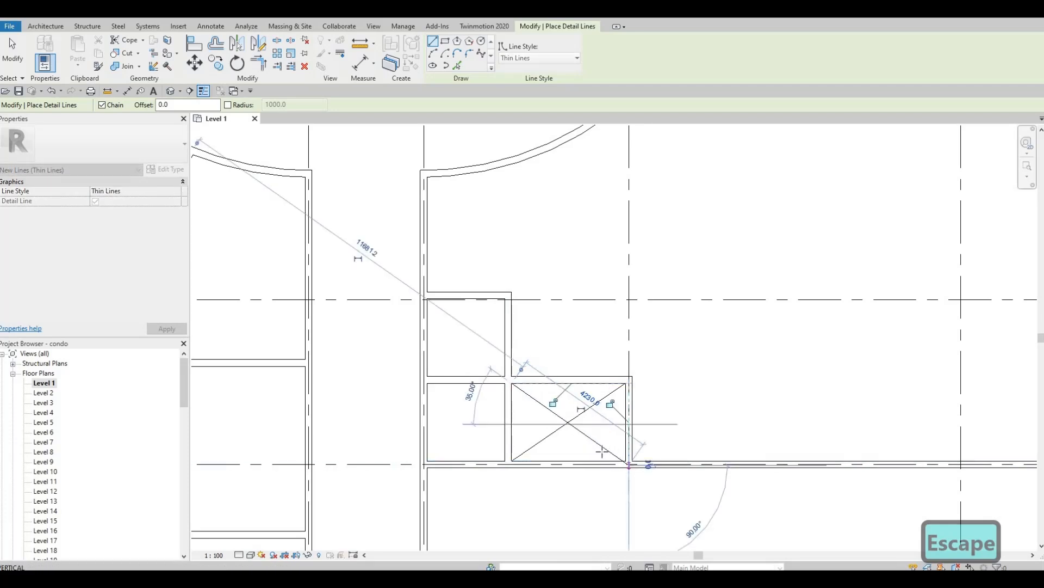
key(Escape)
key(Escape)
Drag the misplaced diagonal's endpoint onto the cell corner.
scroll(625, 456, up, 2)
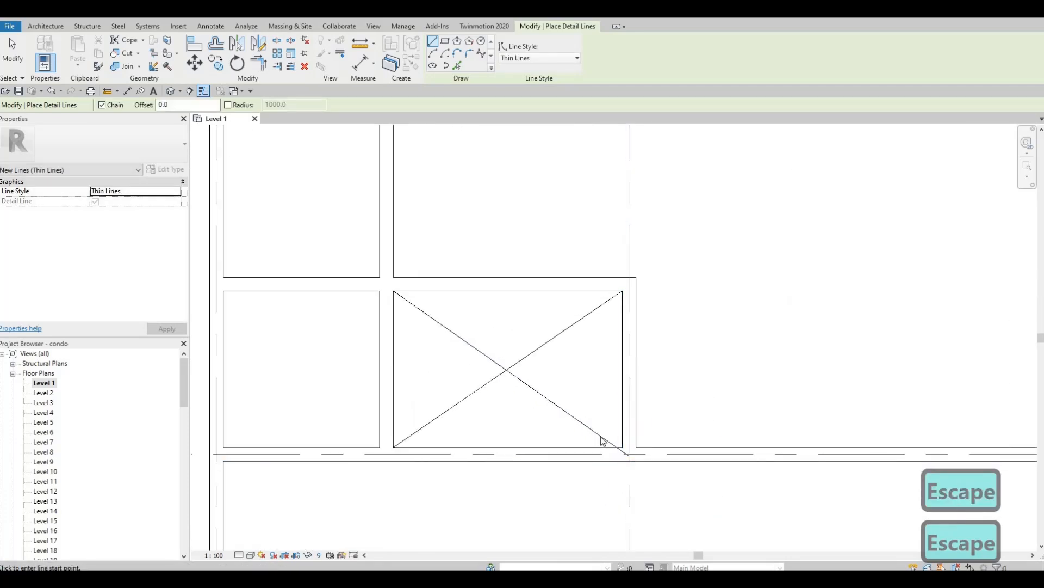
click(625, 454)
drag(629, 456, 623, 440)
key(Escape)
middle_drag(526, 344, 578, 353)
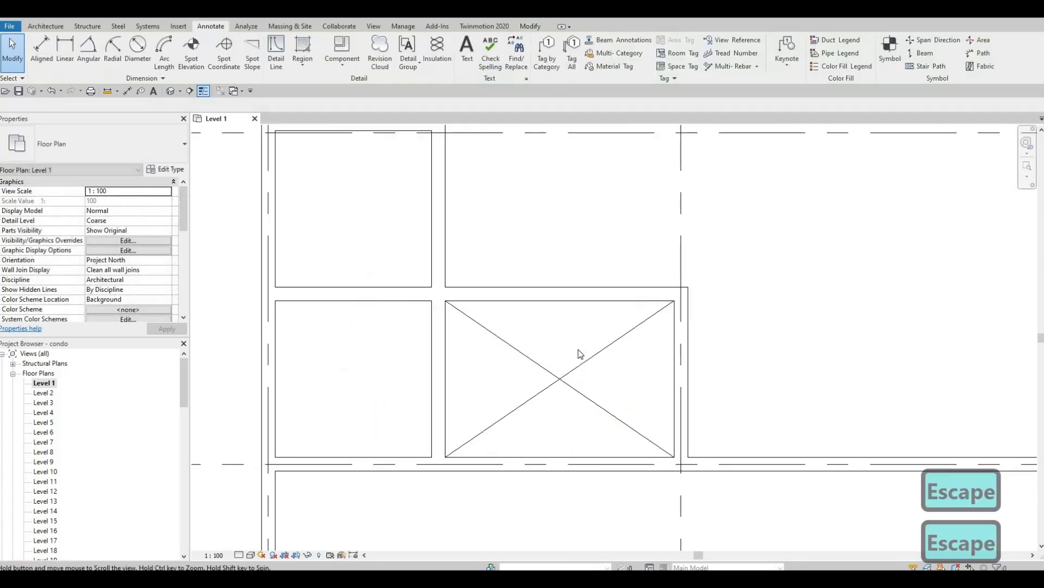
scroll(580, 356, down, 1)
Draw a matching X of corner-to-corner detail lines in the left cell.
click(506, 402)
key(c)
key(s)
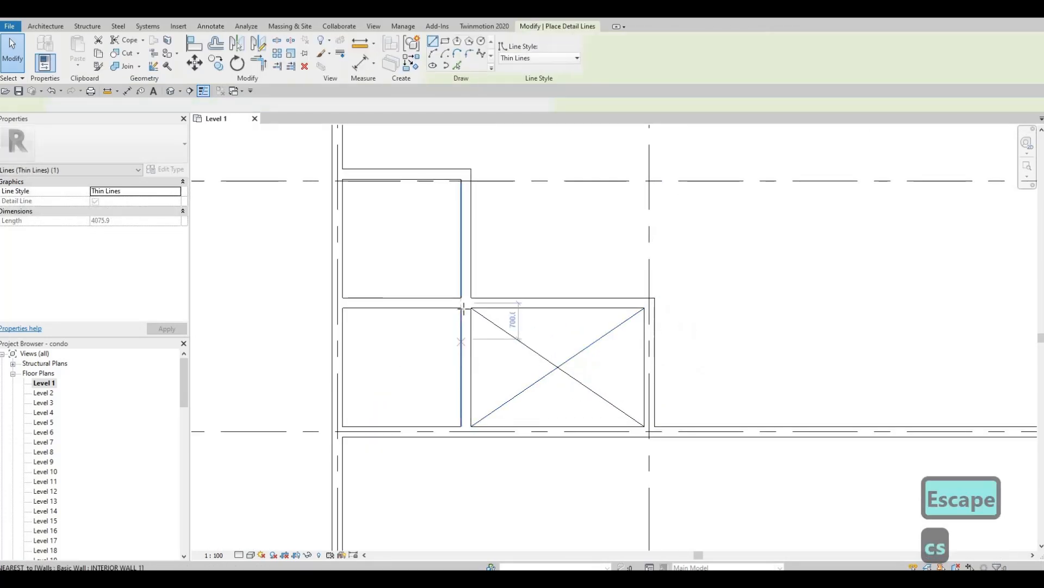
click(462, 309)
click(343, 426)
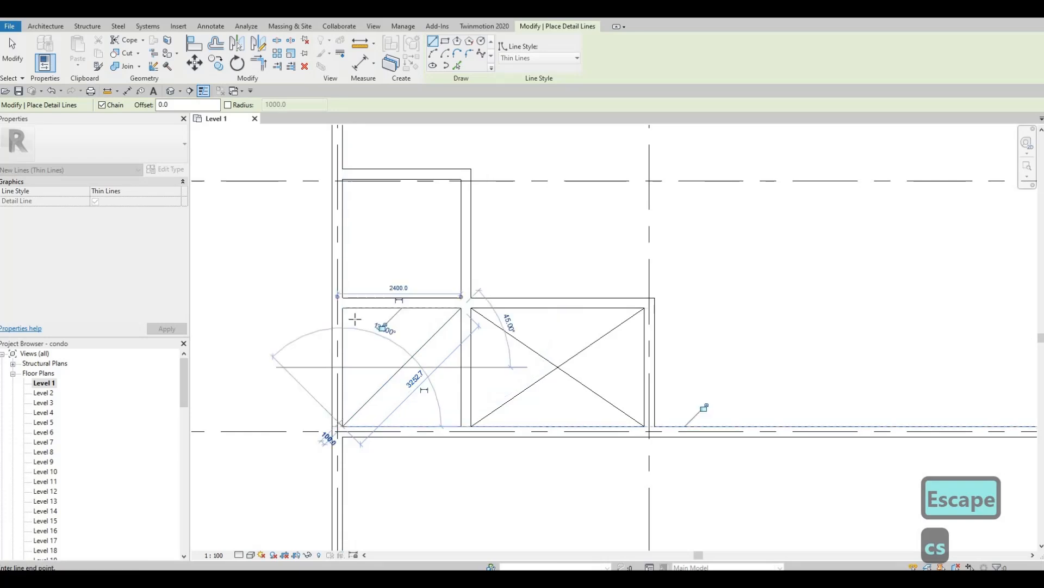
key(Escape)
click(343, 308)
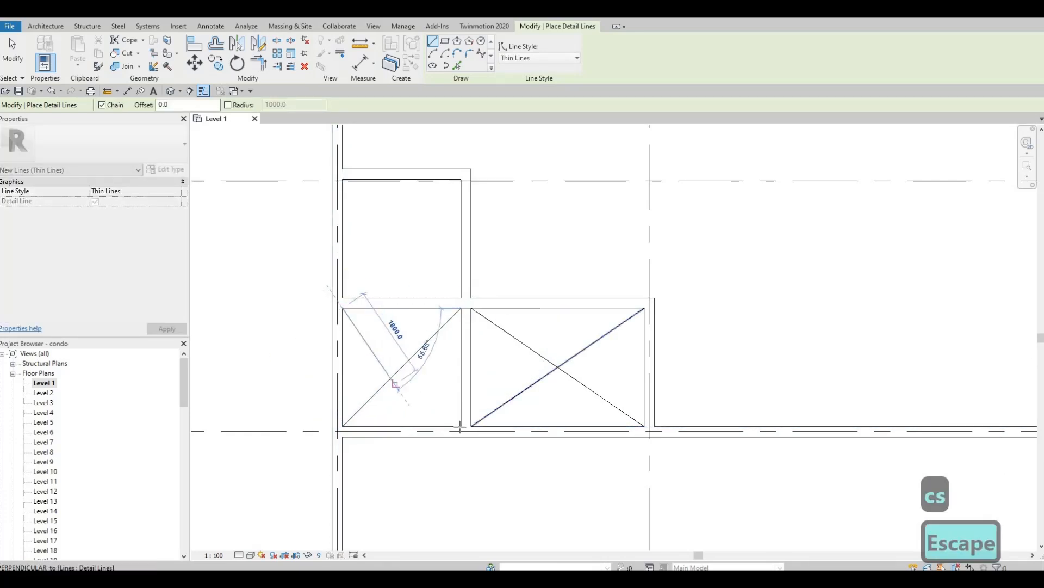
click(461, 426)
key(Escape)
Draw an X of corner-to-corner detail lines in the upper cell.
middle_drag(389, 277, 424, 384)
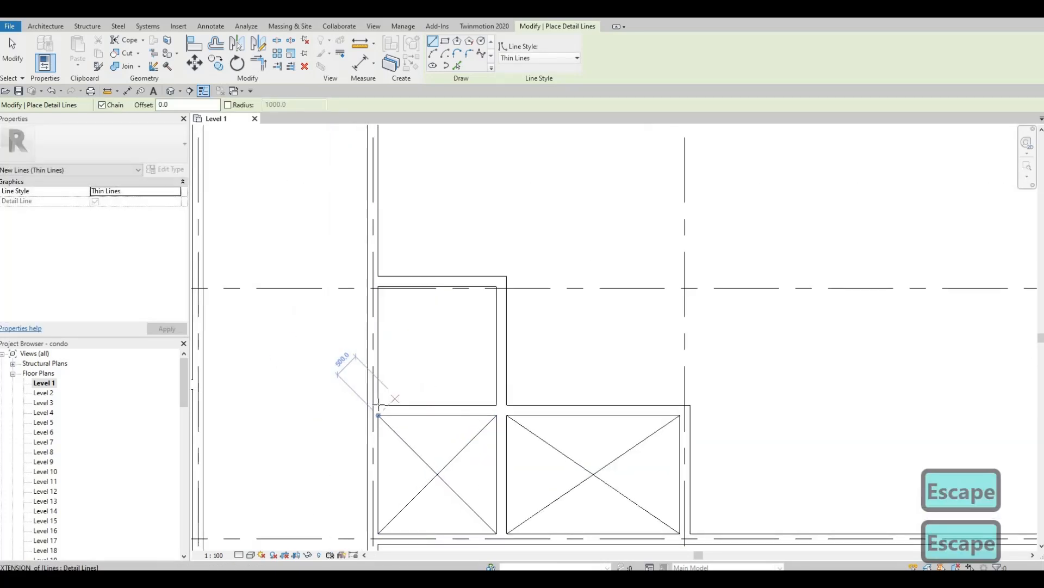
click(378, 405)
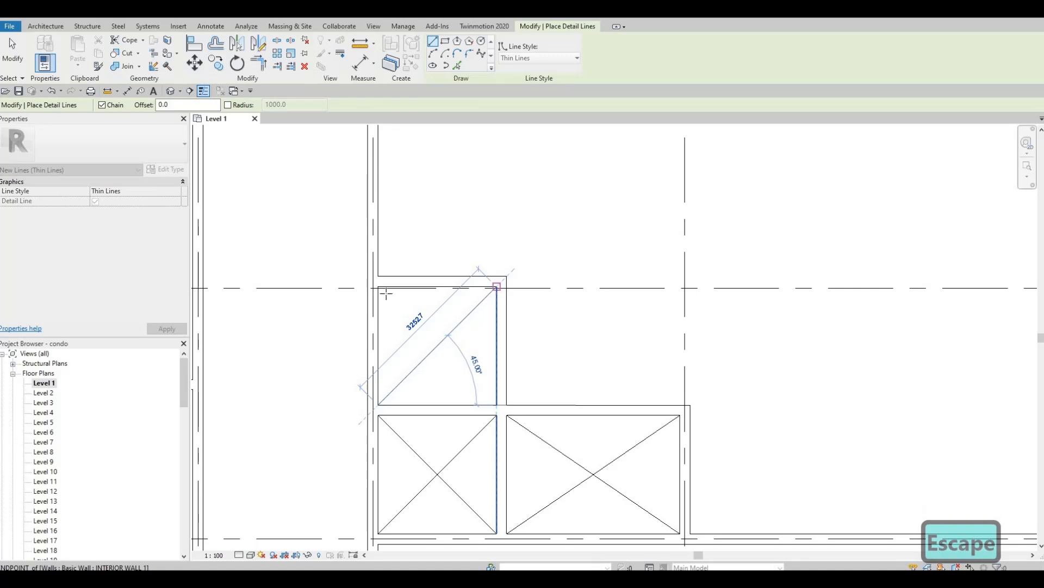
click(496, 287)
key(Escape)
click(378, 287)
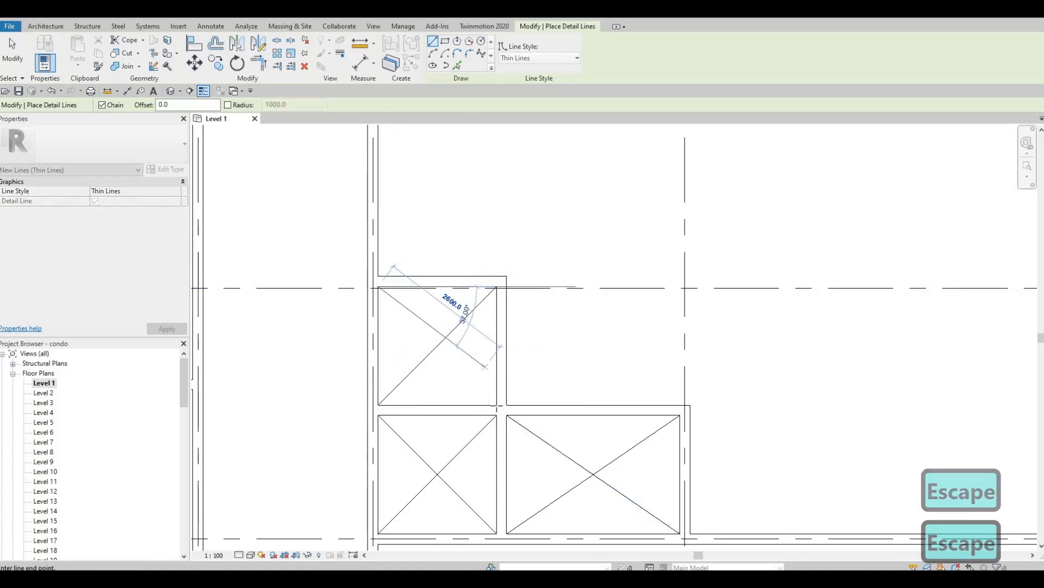
click(497, 405)
key(Escape)
Pan and zoom out to bring the circular core back into view and exit the detail line tool.
scroll(261, 419, down, 1)
middle_drag(261, 419, 676, 322)
scroll(676, 322, down, 6)
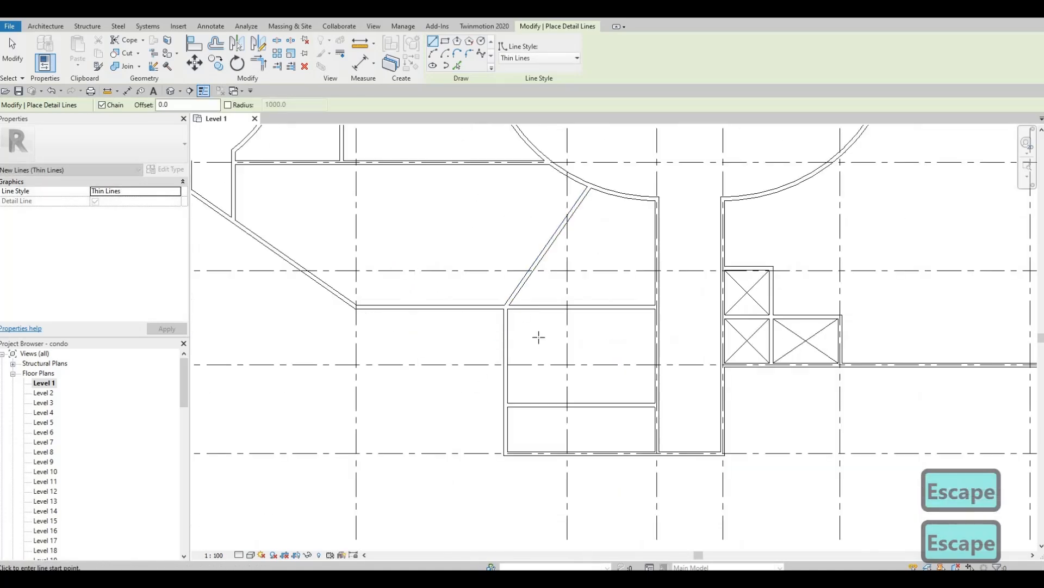
middle_drag(538, 336, 555, 366)
scroll(569, 414, down, 3)
middle_drag(571, 417, 576, 397)
scroll(578, 397, down, 1)
scroll(352, 324, up, 3)
middle_drag(352, 323, 321, 285)
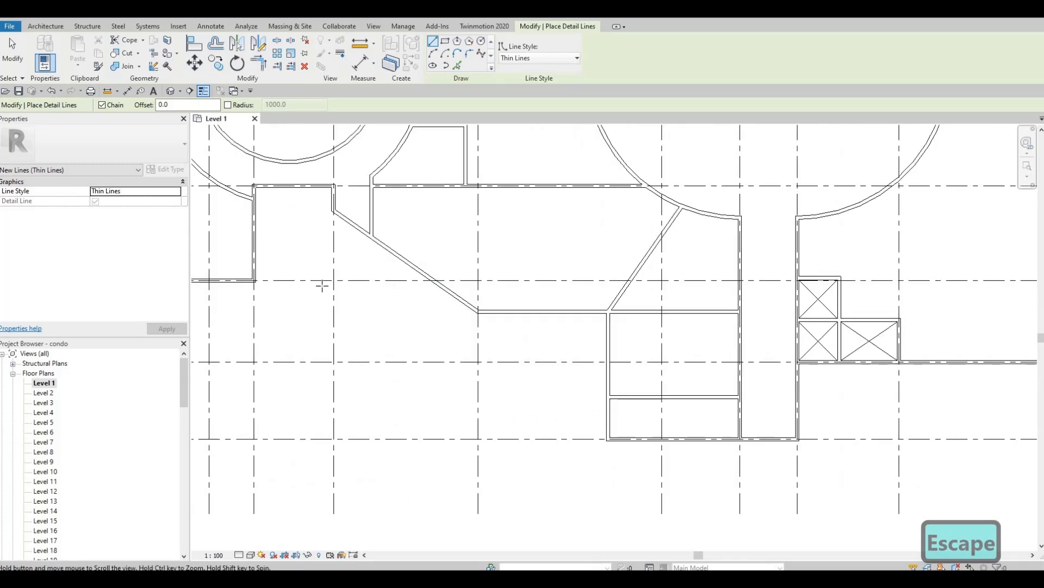
scroll(459, 196, down, 1)
middle_drag(459, 196, 556, 316)
mouse_move(403, 193)
middle_down()
mouse_move(603, 308)
mouse_move(588, 309)
middle_up()
scroll(587, 310, down, 1)
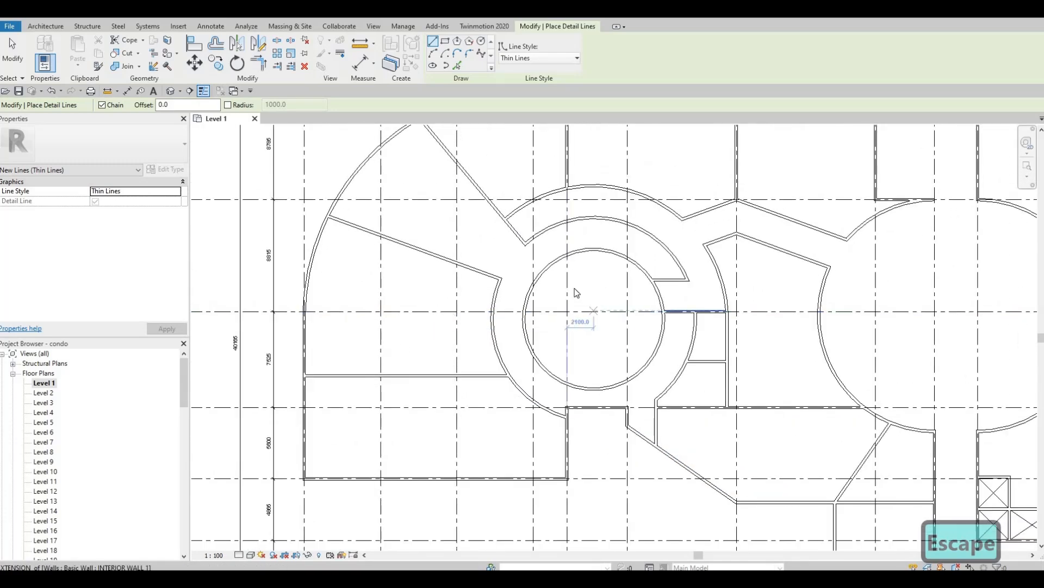
key(Escape)
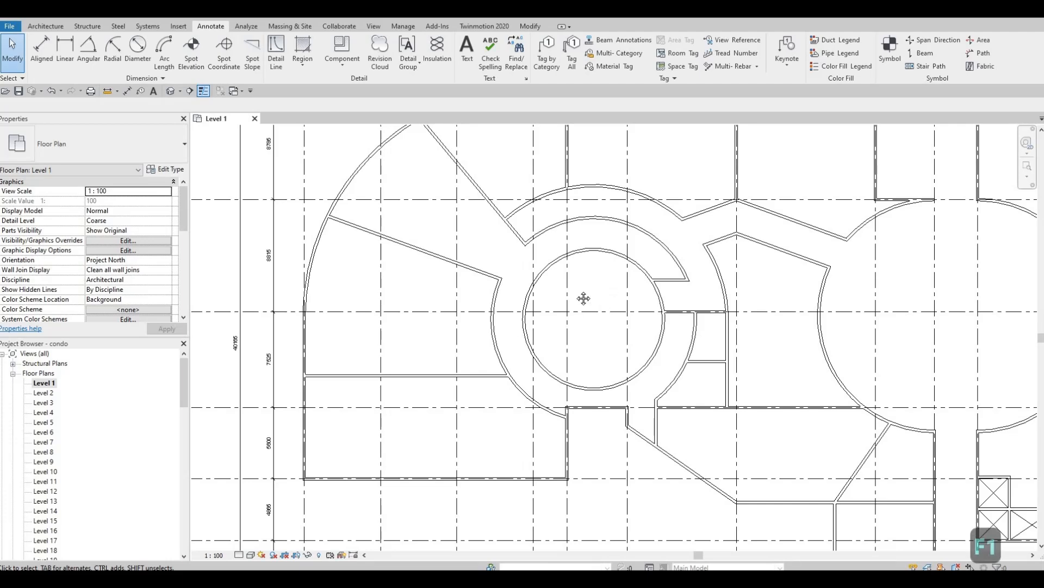
Use Create Similar (CS) to draw a diagonal Interior Wall 1 across the core at 30°, ring edge to ring edge.
middle_drag(512, 266, 480, 277)
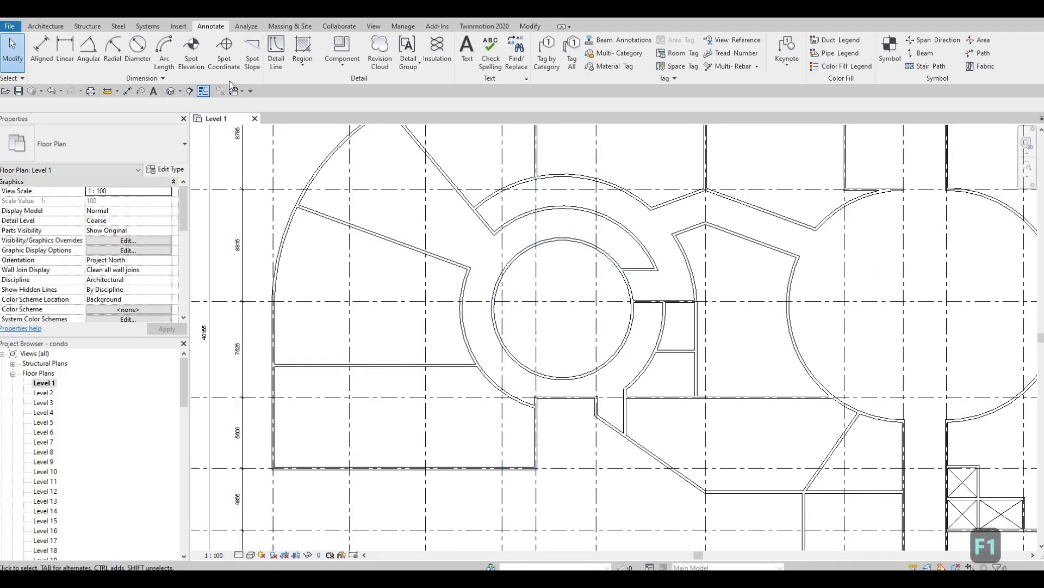
click(41, 53)
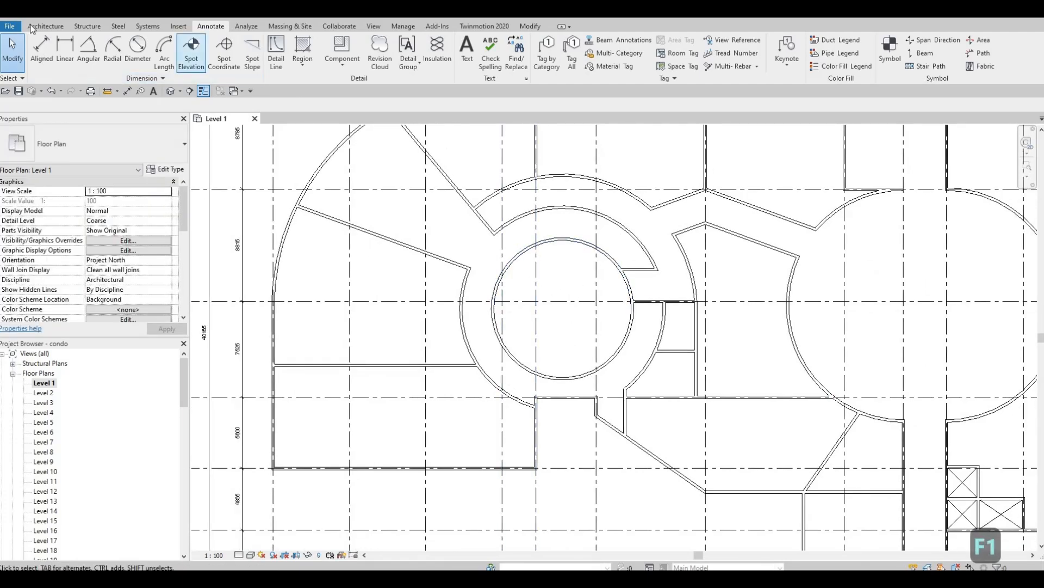
click(410, 250)
key(c)
key(s)
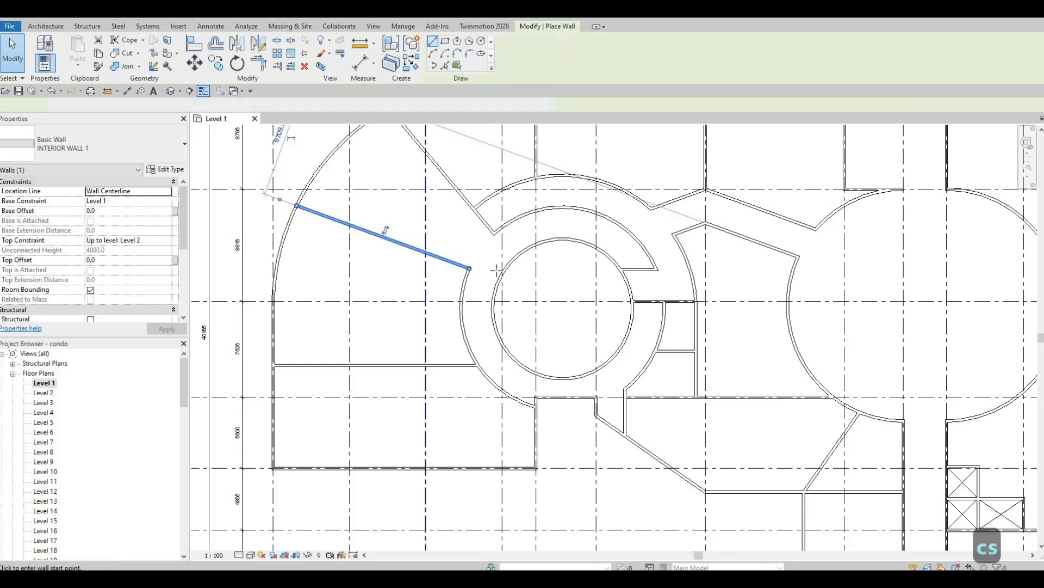
scroll(496, 270, up, 2)
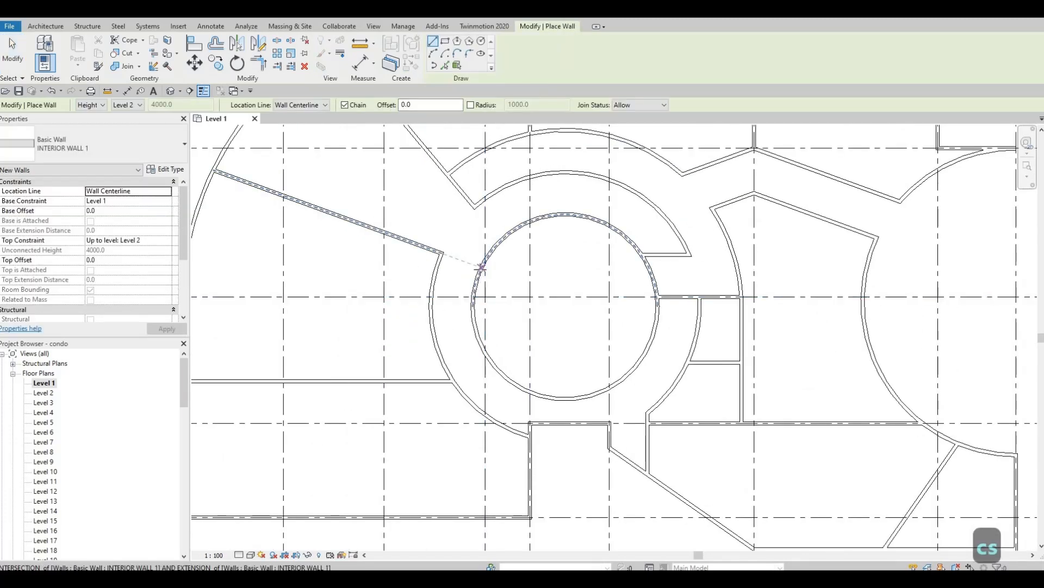
click(482, 267)
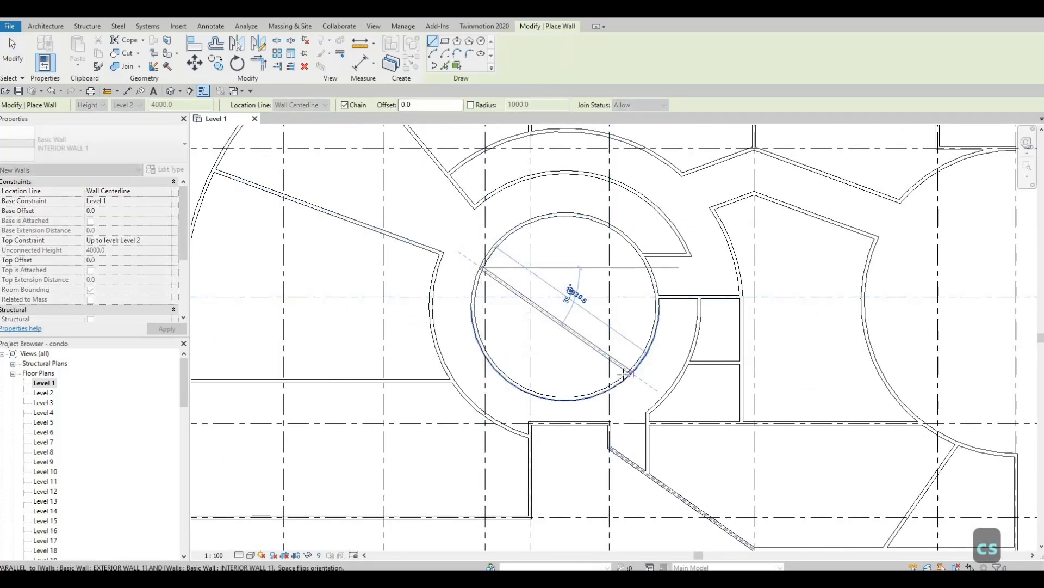
scroll(624, 369, up, 2)
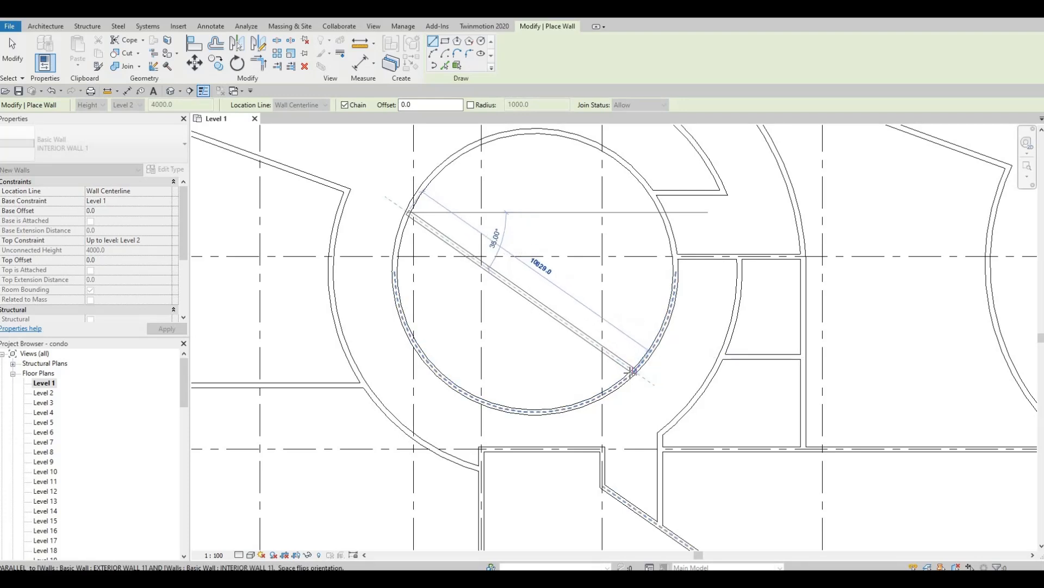
click(649, 352)
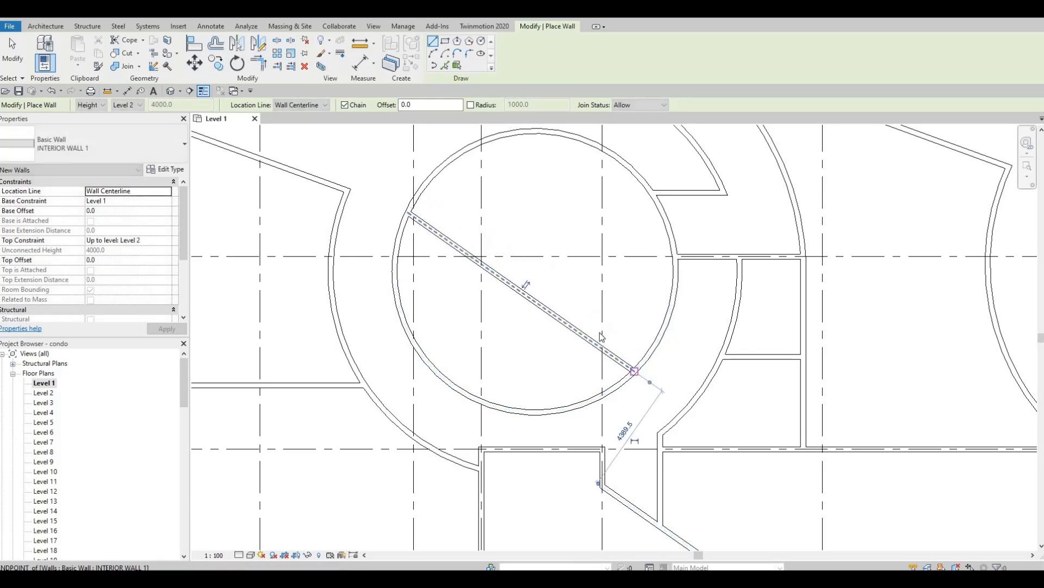
key(Escape)
key(Escape)
key(Escape)
click(486, 271)
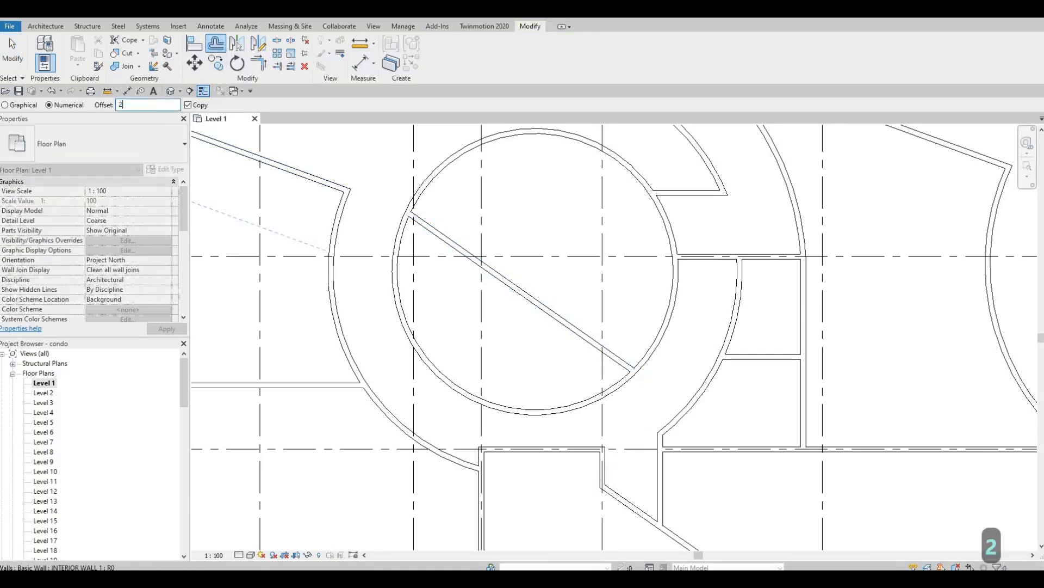
Offset-copy the diagonal wall 2000 to its upper side, forming a diagonal corridor.
key(BackSpace)
text(000)
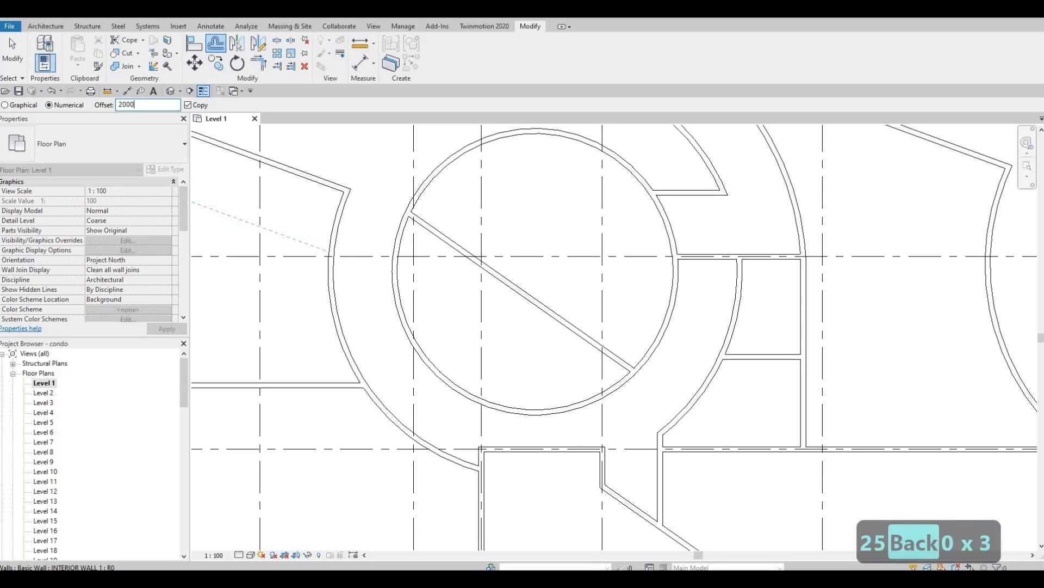
key(Return)
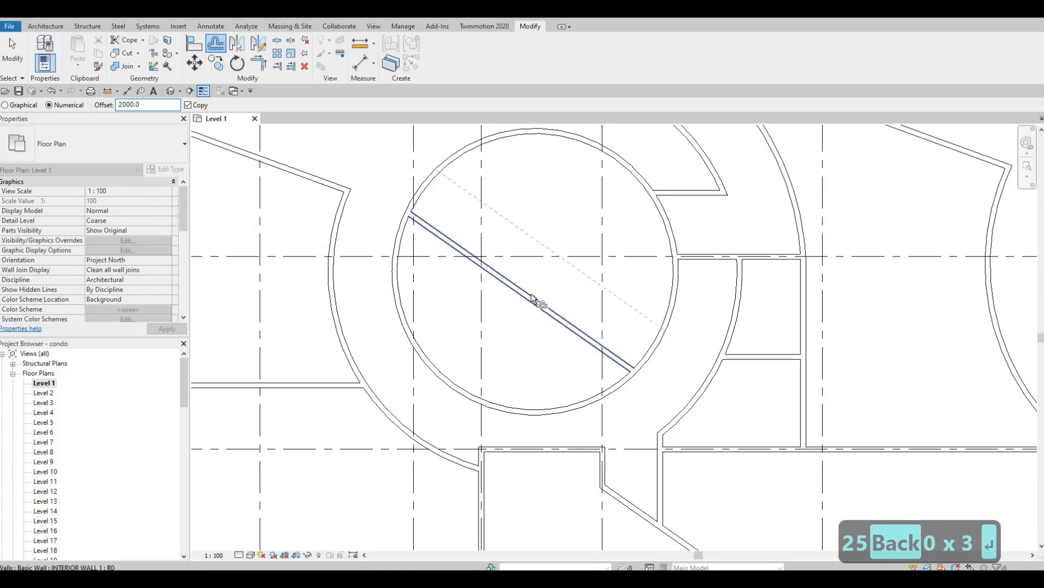
click(533, 298)
key(Escape)
key(Escape)
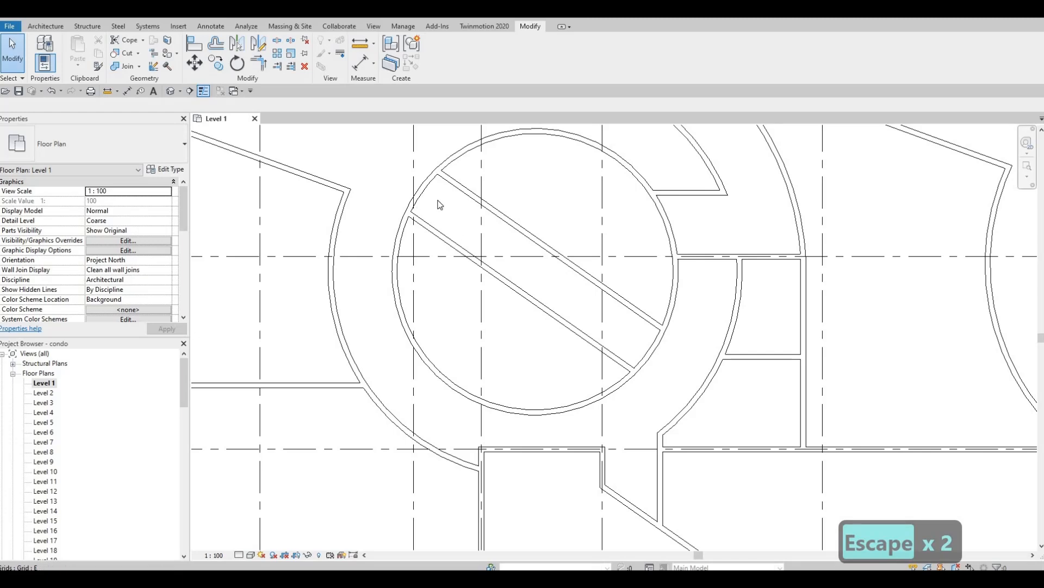
middle_drag(441, 205, 467, 285)
key(Escape)
key(Escape)
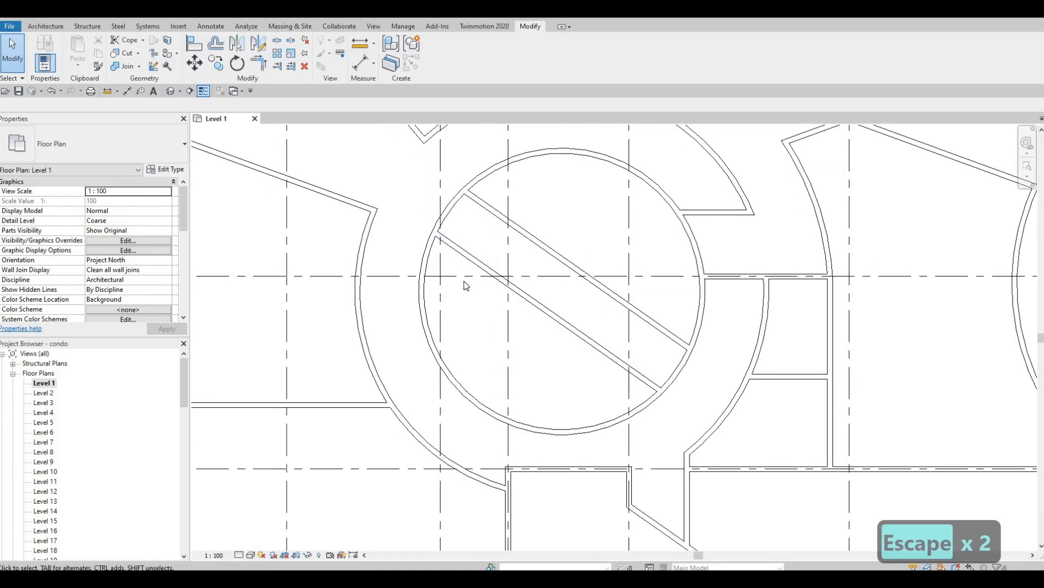
Set the diagonal walls' spacing to 2500 by moving the lower wall, then undo it.
key(Escape)
key(Escape)
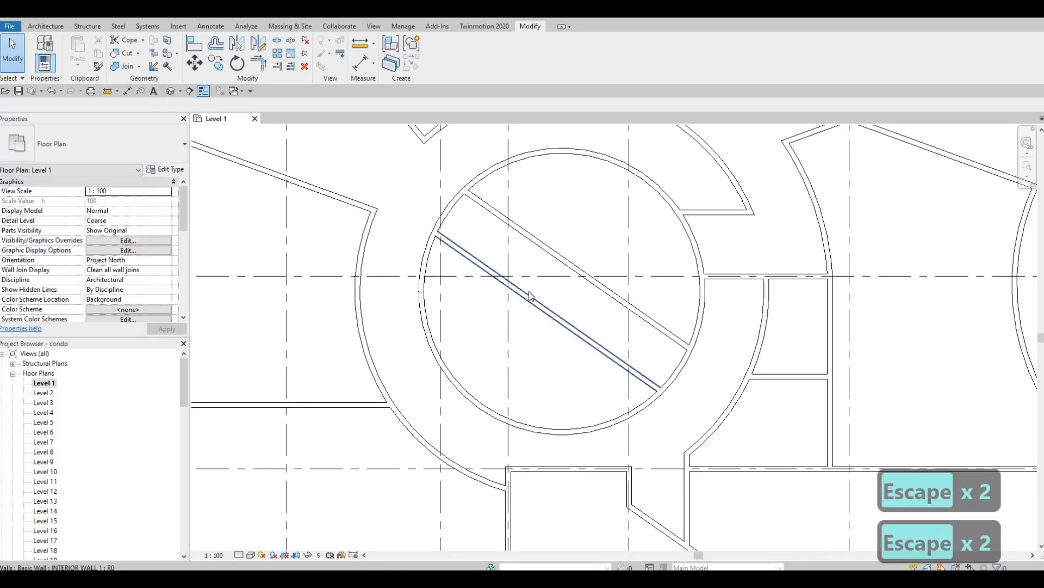
click(532, 296)
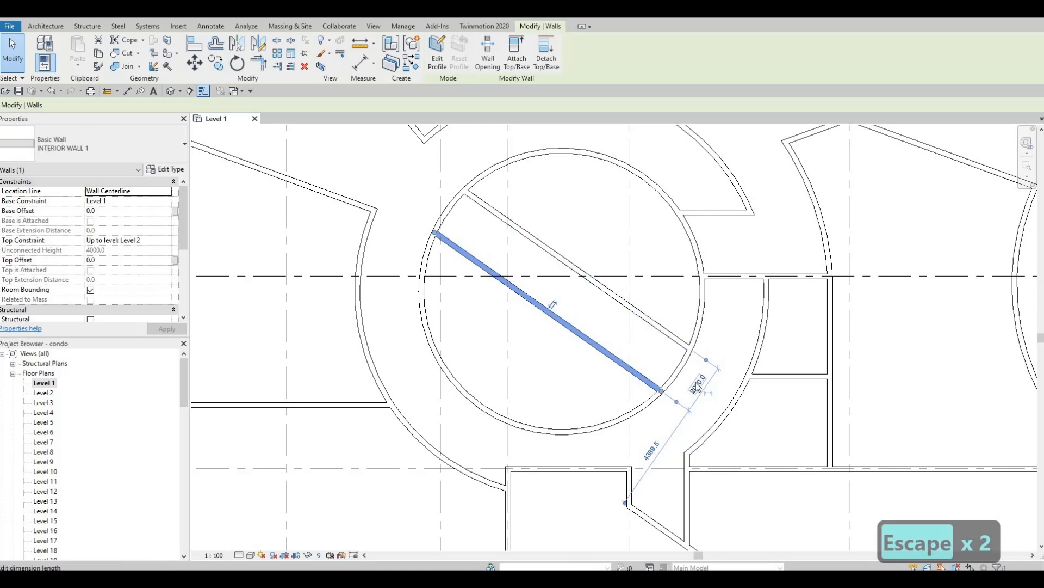
click(698, 383)
text(2500)
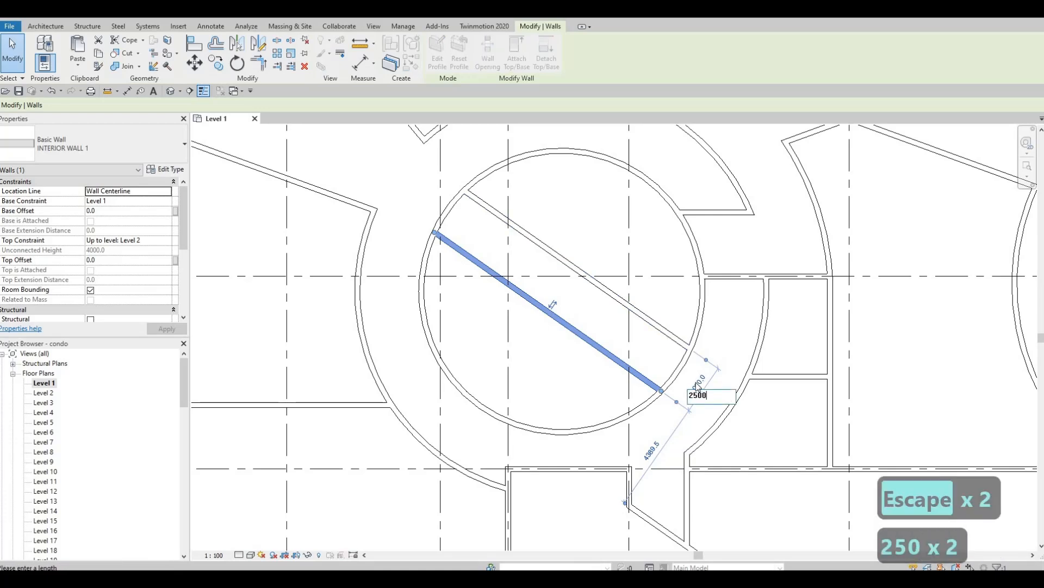
key(Return)
key(Escape)
key(Escape)
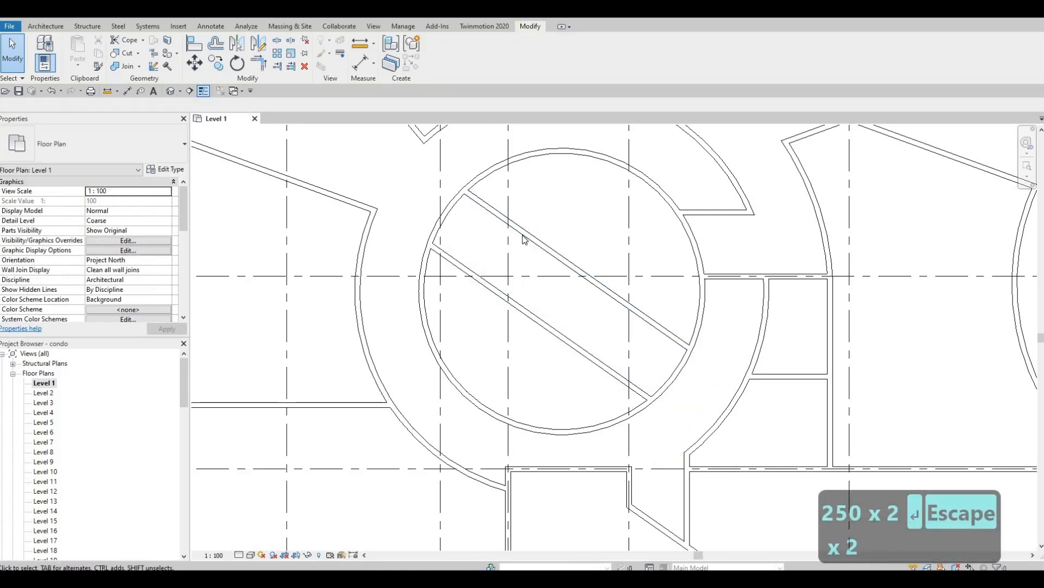
click(538, 249)
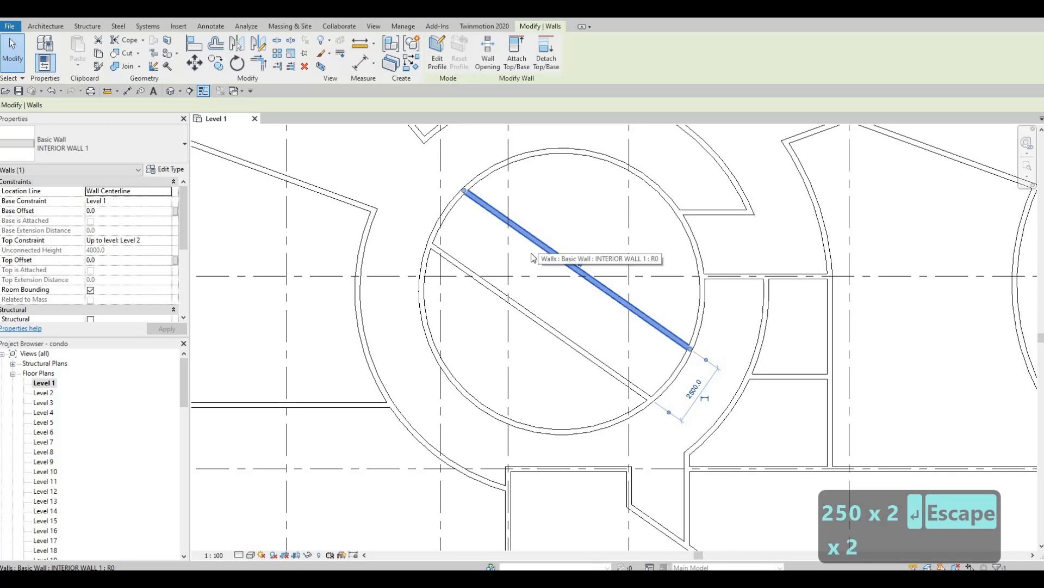
key(Escape)
key(Escape)
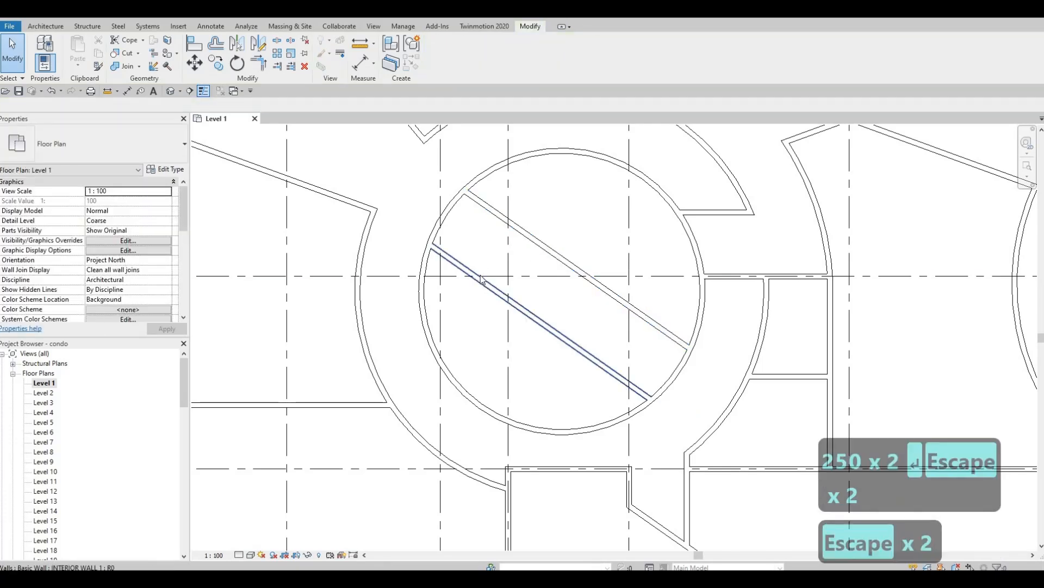
key(ctrl+z)
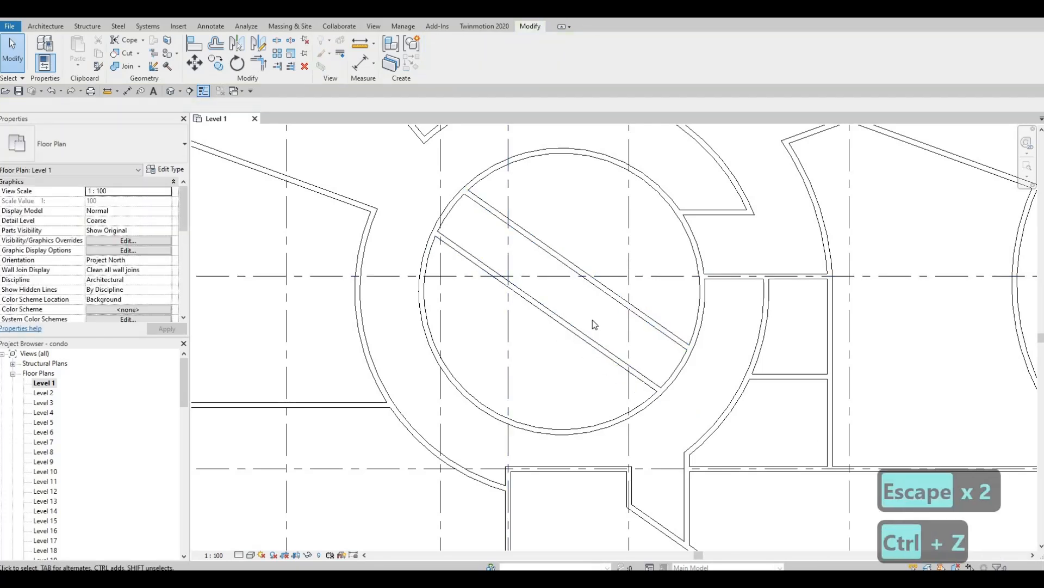
Set the 2500 spacing by moving the upper wall instead, then undo that too.
click(694, 388)
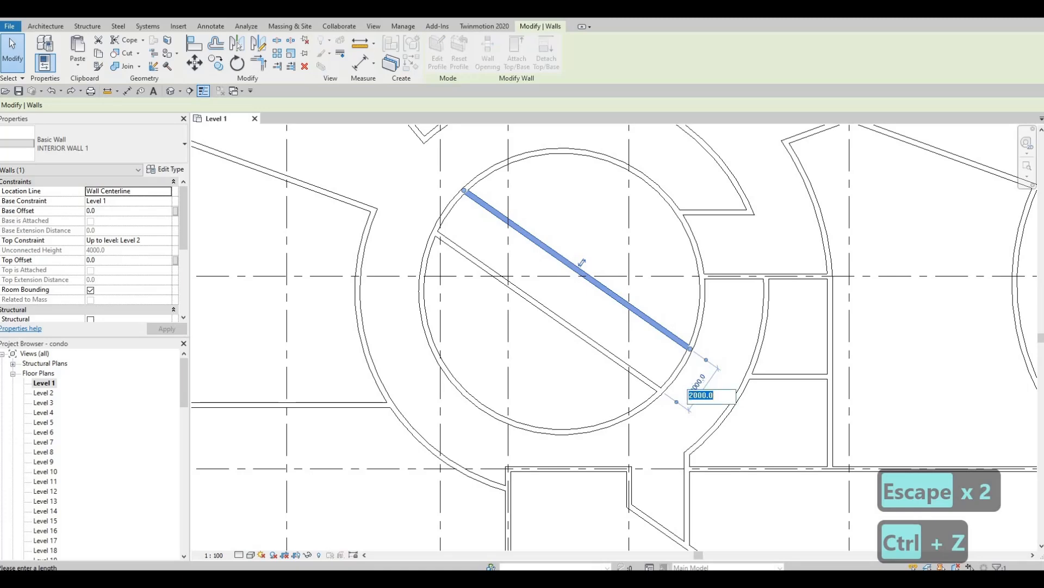
text(2500)
key(Return)
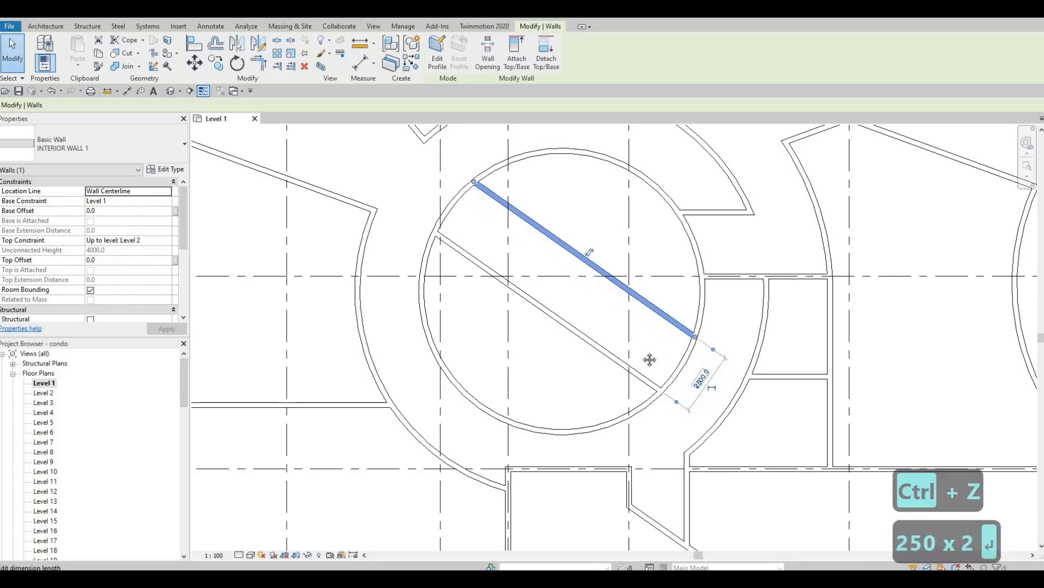
key(Escape)
scroll(635, 370, down, 2)
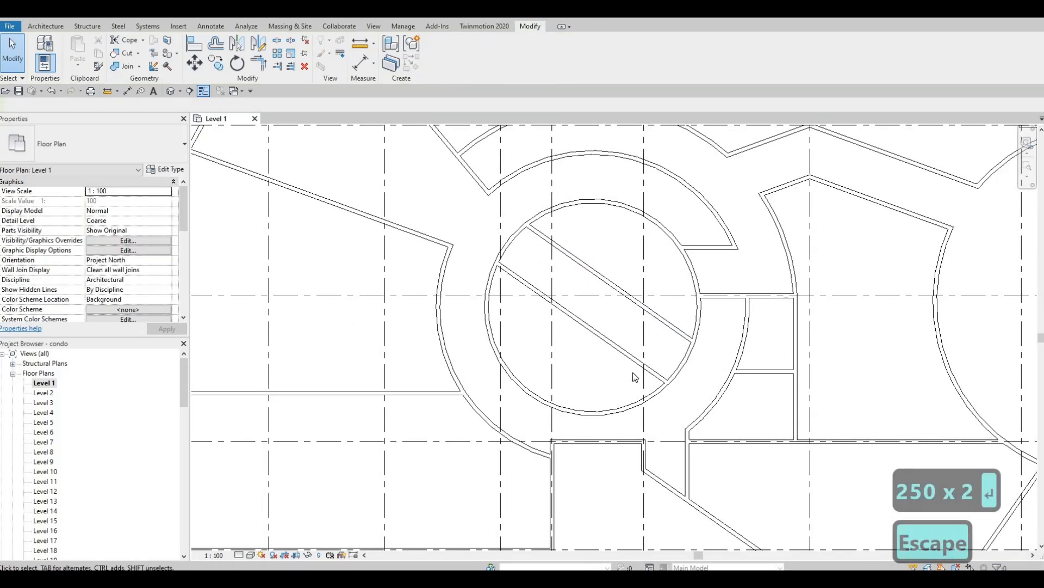
key(ctrl+z)
key(Escape)
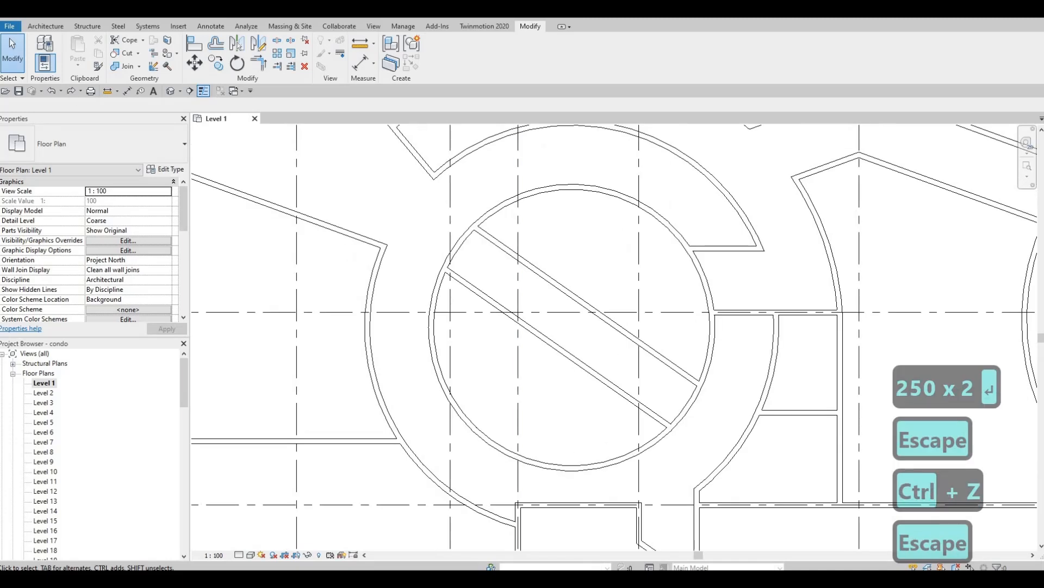
key(Escape)
Select the upper diagonal wall and start Create Similar (CS) for another interior wall.
click(547, 292)
key(c)
key(s)
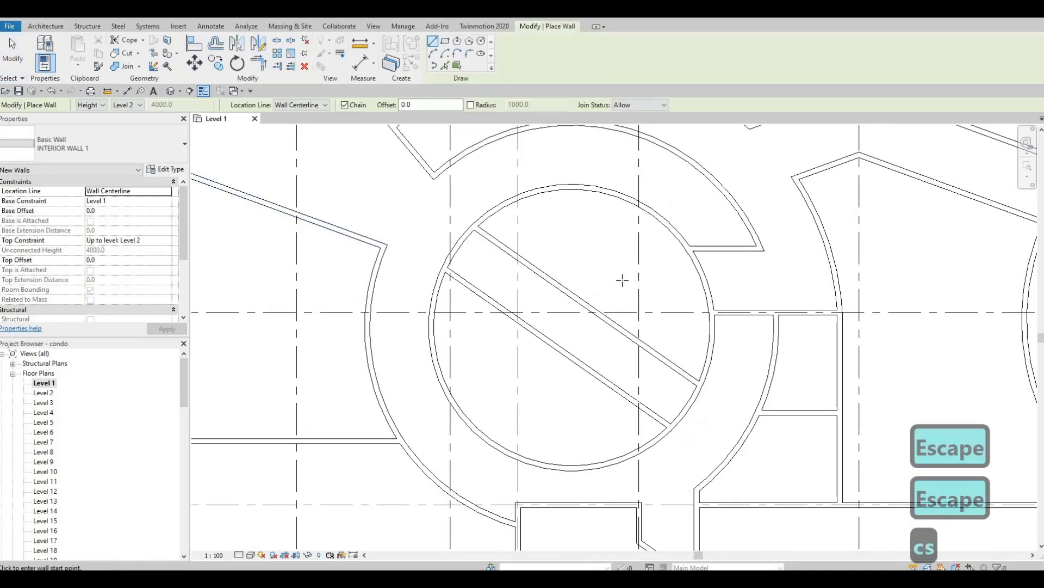
scroll(631, 283, down, 2)
Draw a crossing wall from the circle's upper right to its lower left.
middle_drag(693, 212, 705, 188)
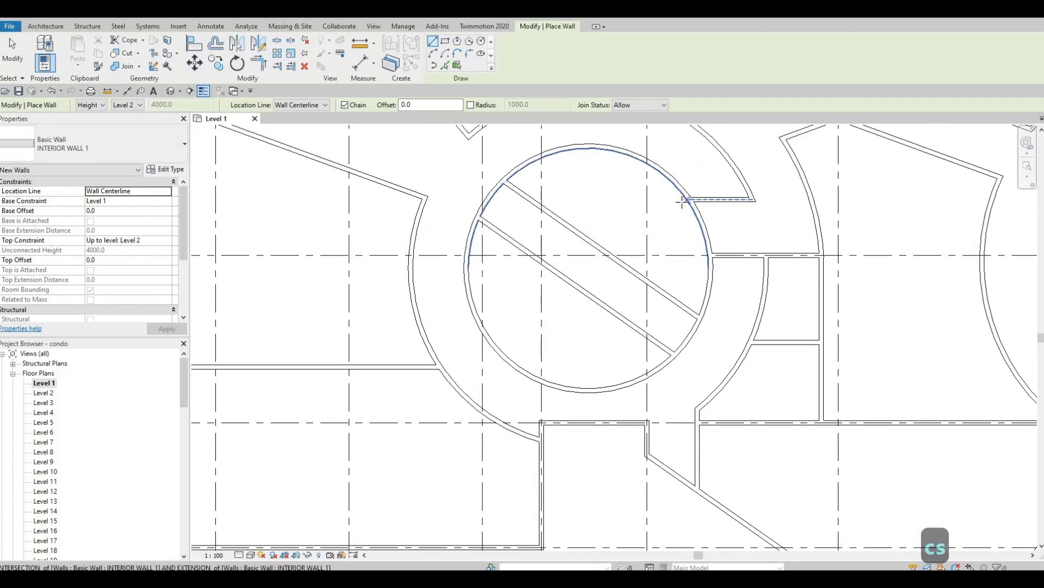
click(687, 200)
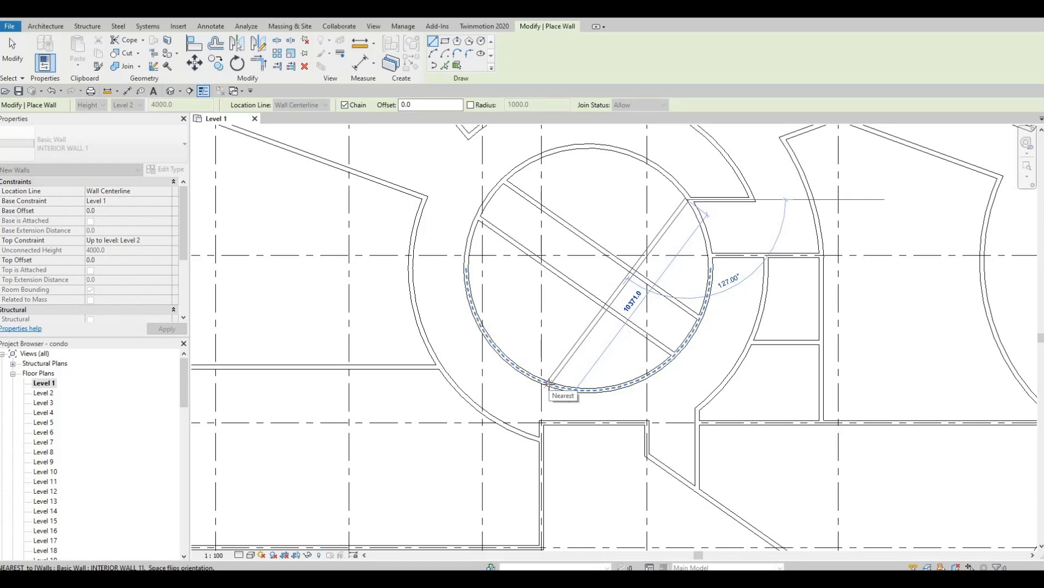
click(549, 383)
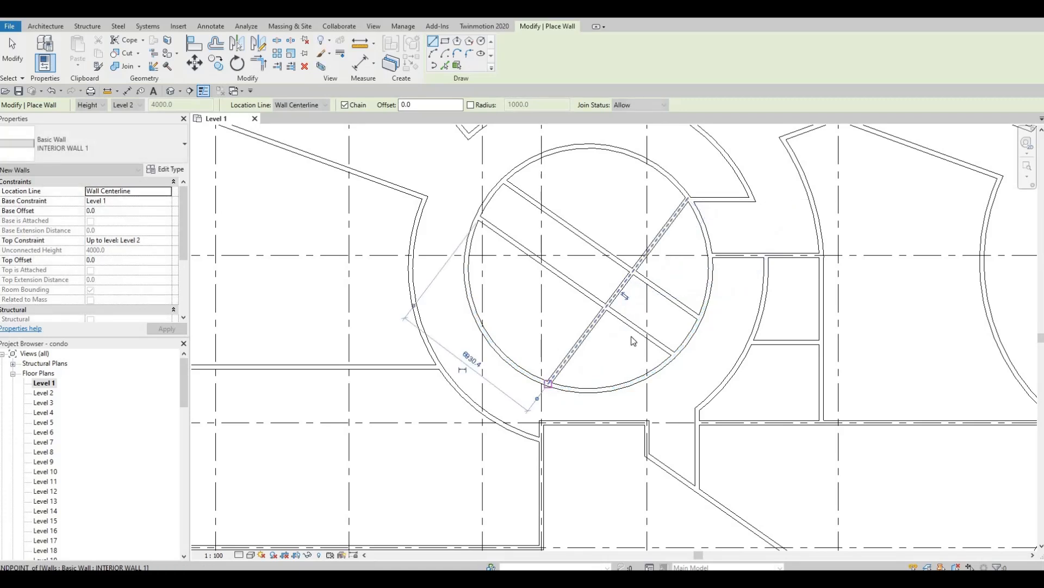
key(Escape)
key(Escape)
key(Escape)
Drag both diagonal walls' end grips back so they end at the crossing wall.
click(658, 294)
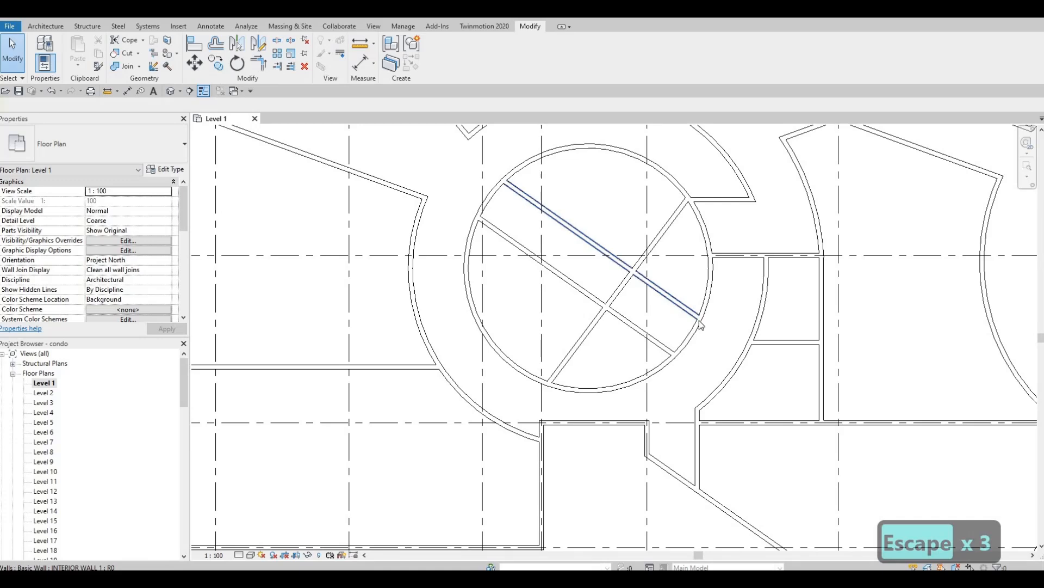
drag(640, 285, 632, 271)
click(637, 330)
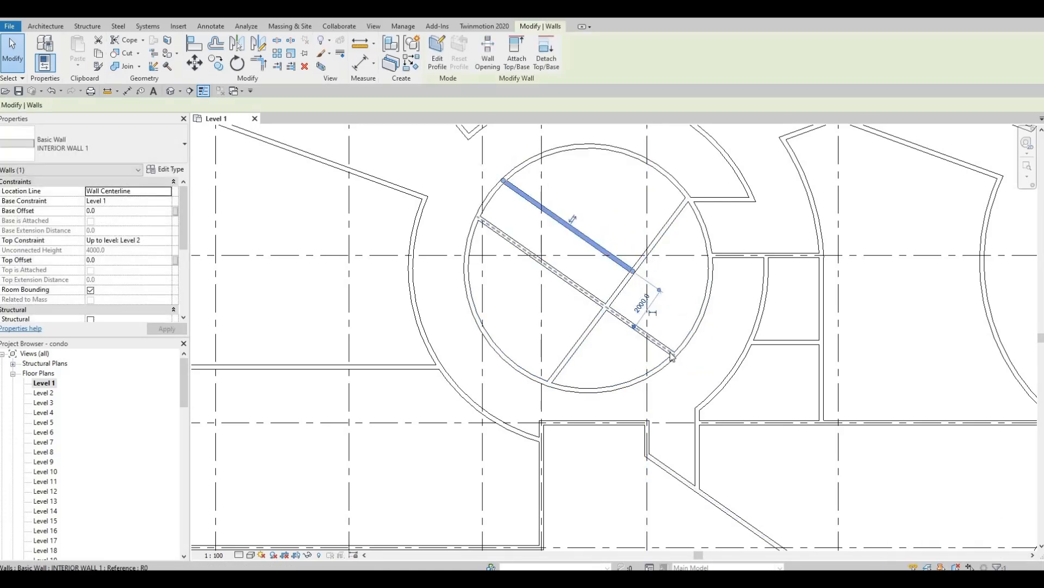
key(Escape)
key(Escape)
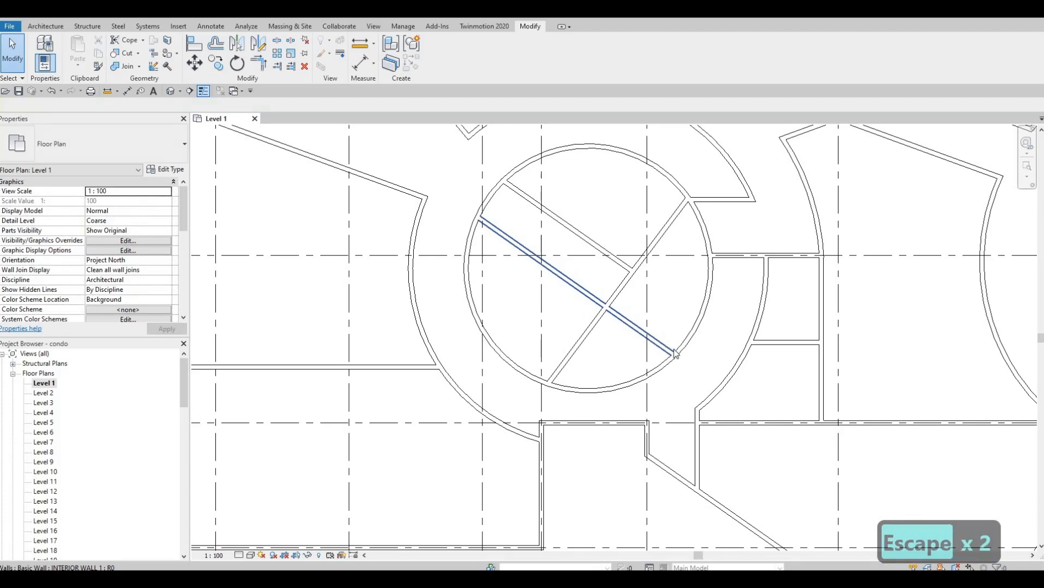
click(661, 345)
drag(606, 306, 623, 262)
key(Escape)
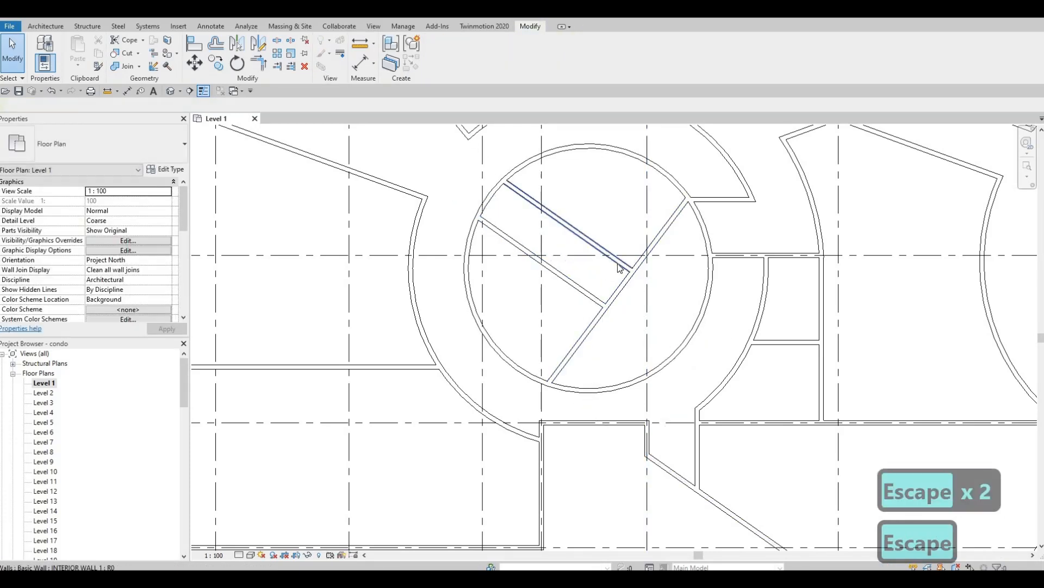
click(623, 270)
Create Similar a wall from the diagonal wall's midpoint, perpendicular, ending on the circle.
key(c)
key(s)
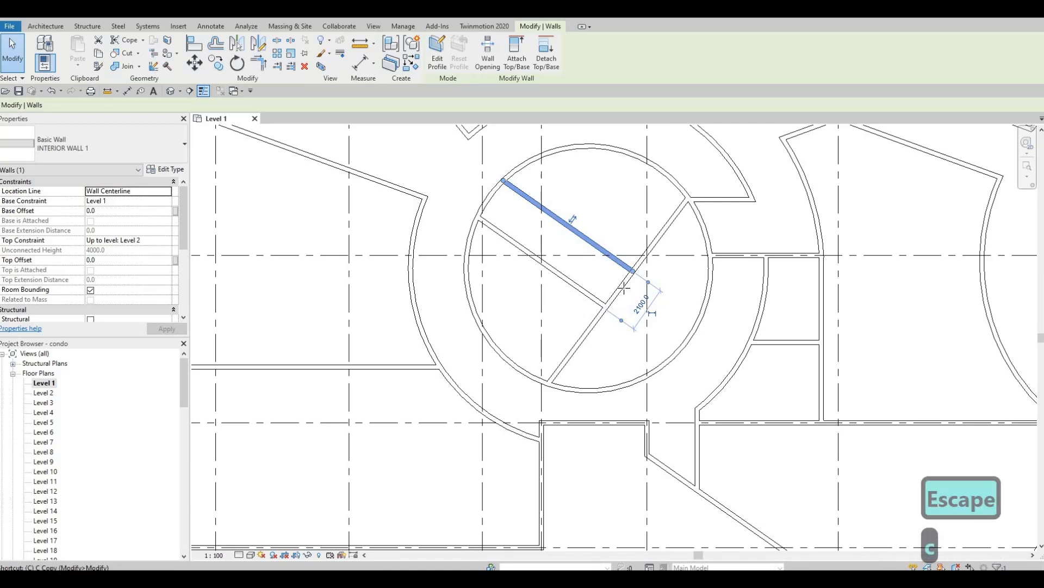
click(618, 291)
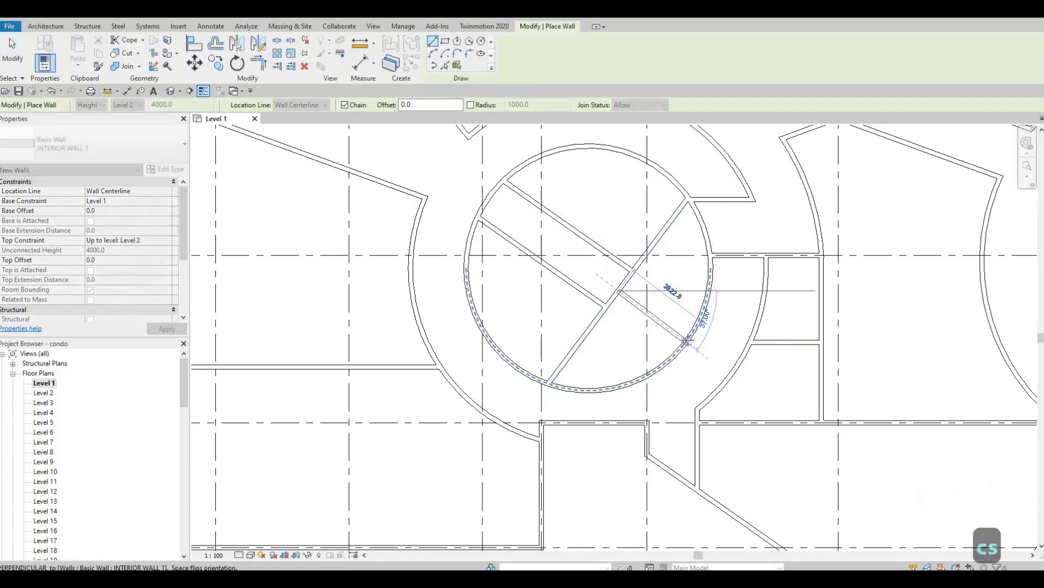
click(651, 361)
key(Escape)
key(Escape)
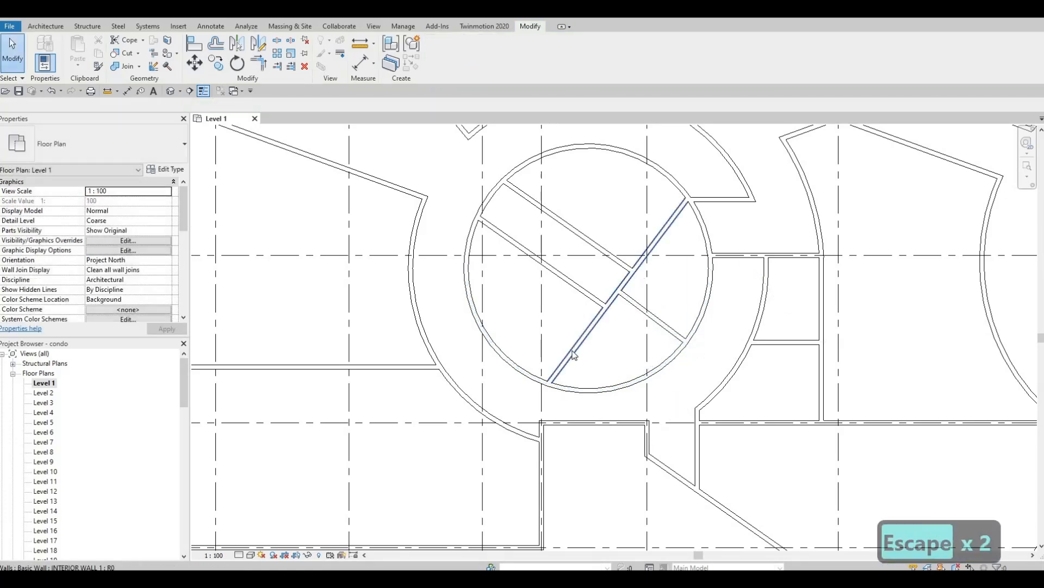
middle_drag(673, 300, 756, 340)
scroll(754, 340, down, 1)
middle_drag(648, 345, 618, 380)
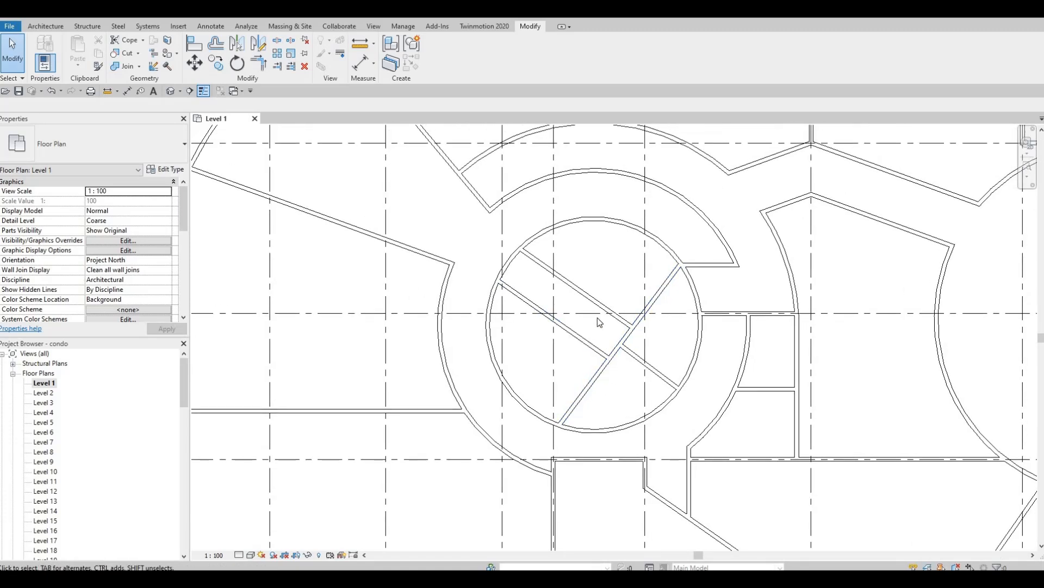
middle_drag(597, 318, 600, 348)
middle_drag(566, 305, 567, 314)
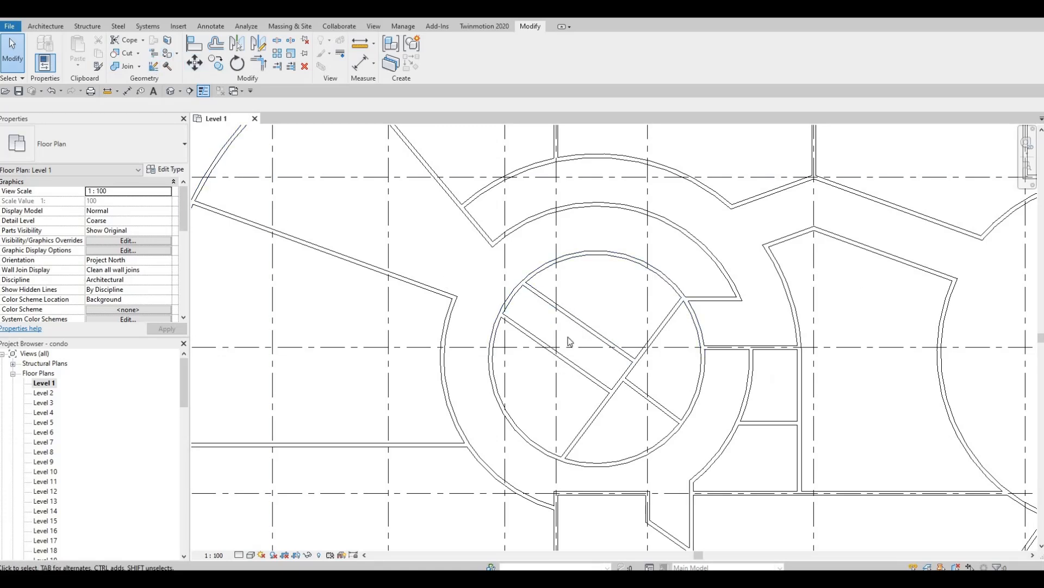
middle_drag(573, 333, 575, 298)
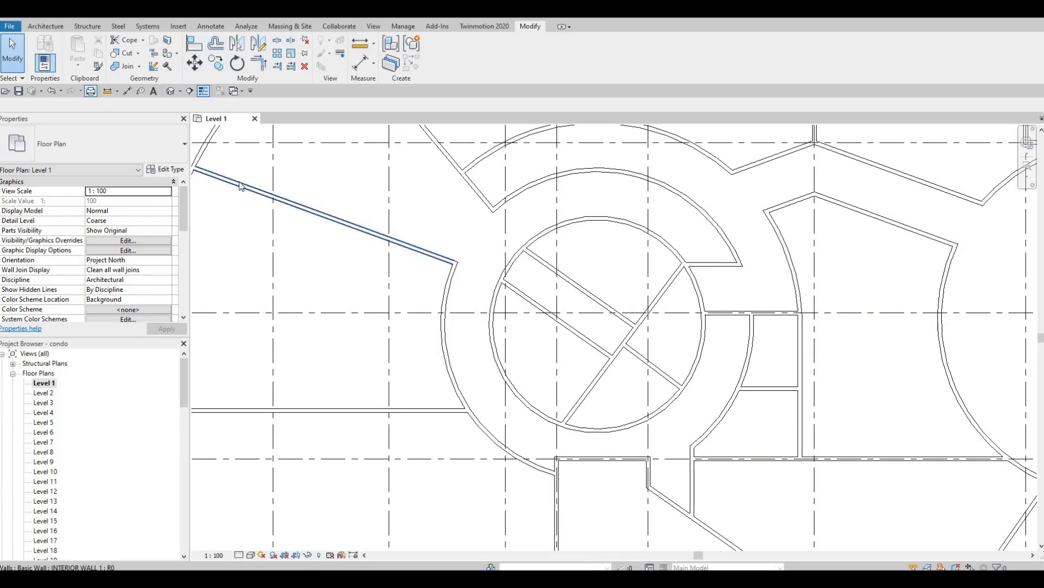
Create Similar an interior wall from the interior wall's midpoint to the circular wall.
click(575, 285)
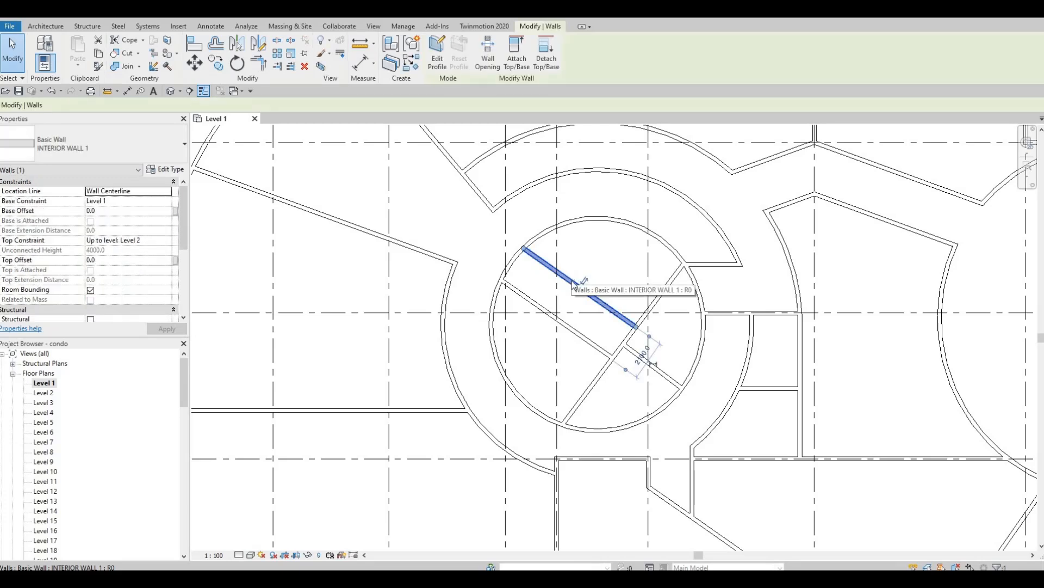
key(c)
key(s)
scroll(586, 278, up, 2)
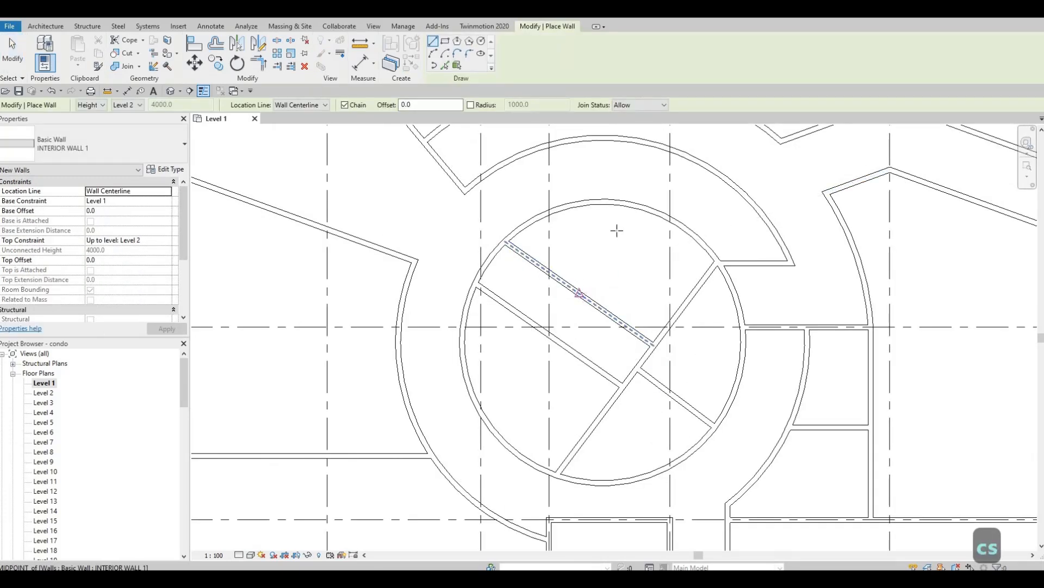
click(580, 292)
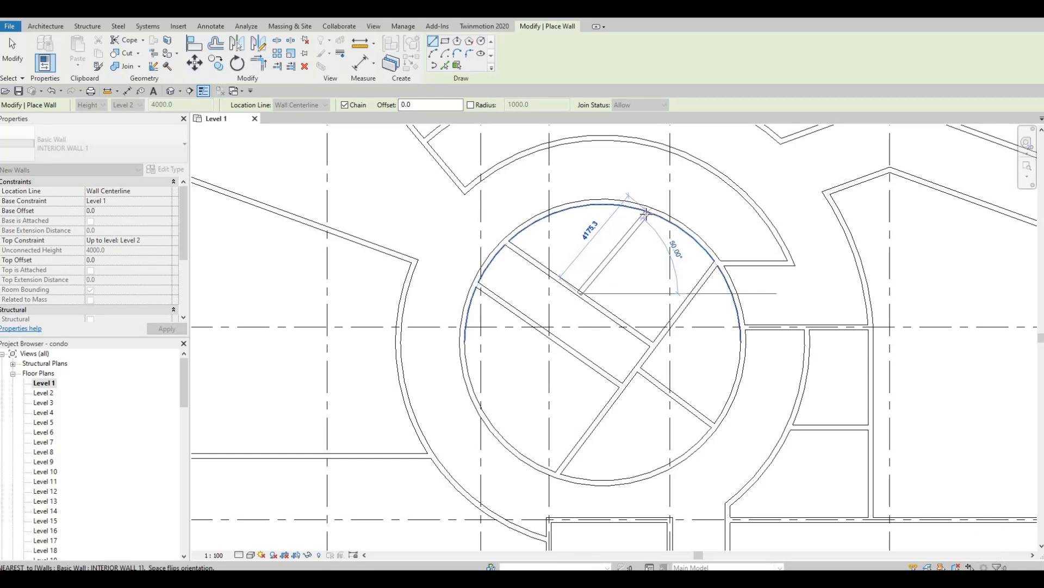
key(Escape)
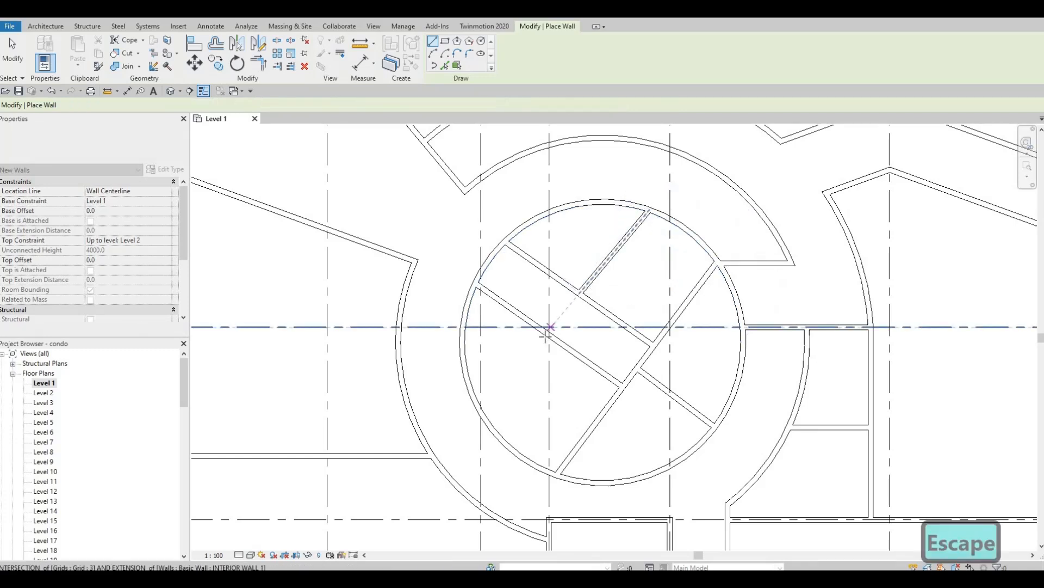
click(548, 336)
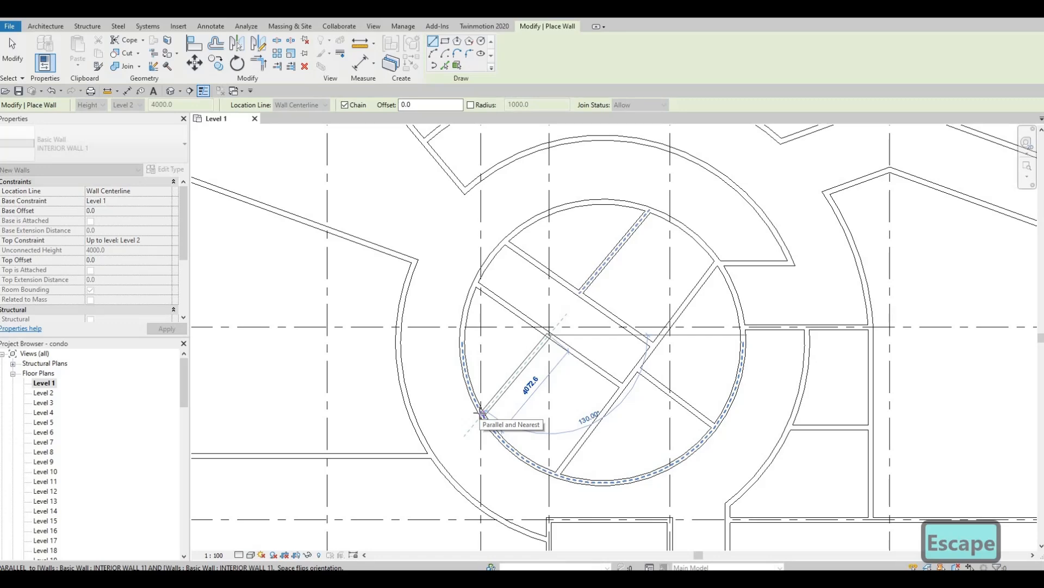
click(483, 413)
key(Escape)
middle_drag(536, 465, 668, 386)
middle_drag(572, 346, 520, 348)
middle_drag(652, 387, 517, 413)
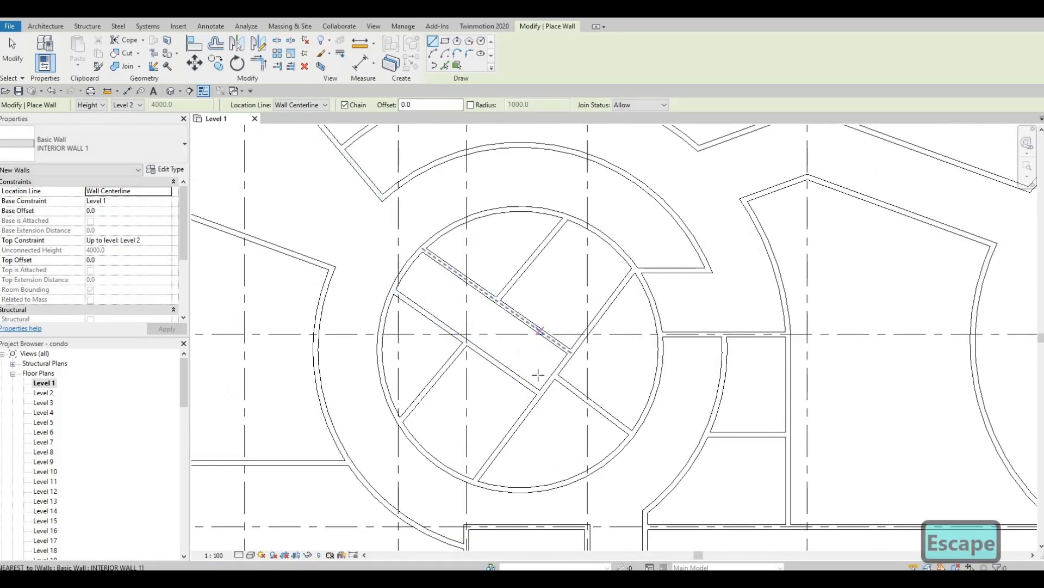
middle_drag(539, 371, 516, 424)
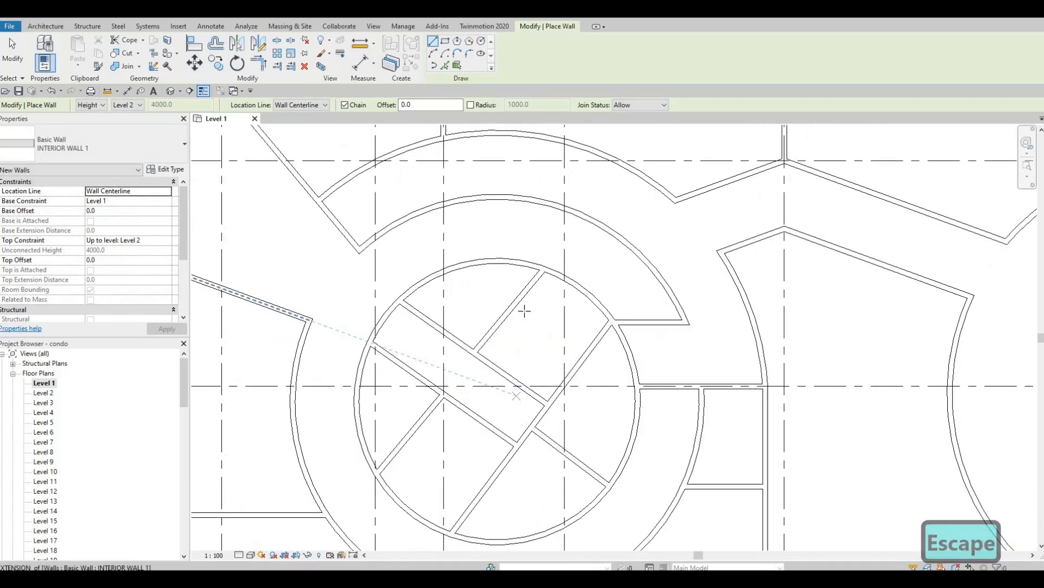
Add two more walls from the circle, perpendicular to the interior and diagonal walls.
click(475, 265)
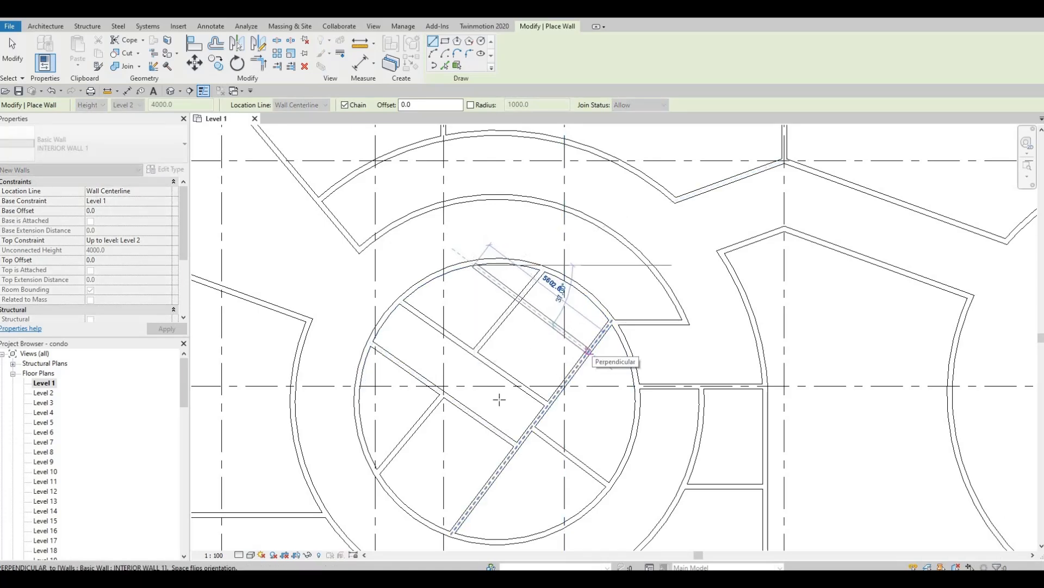
click(588, 351)
key(Escape)
middle_drag(371, 424, 435, 302)
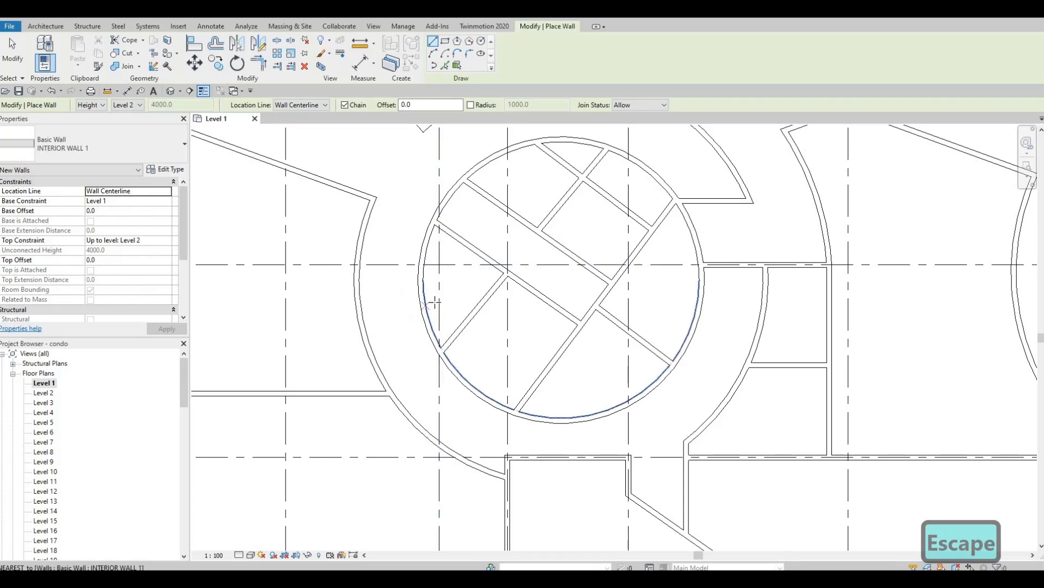
click(422, 294)
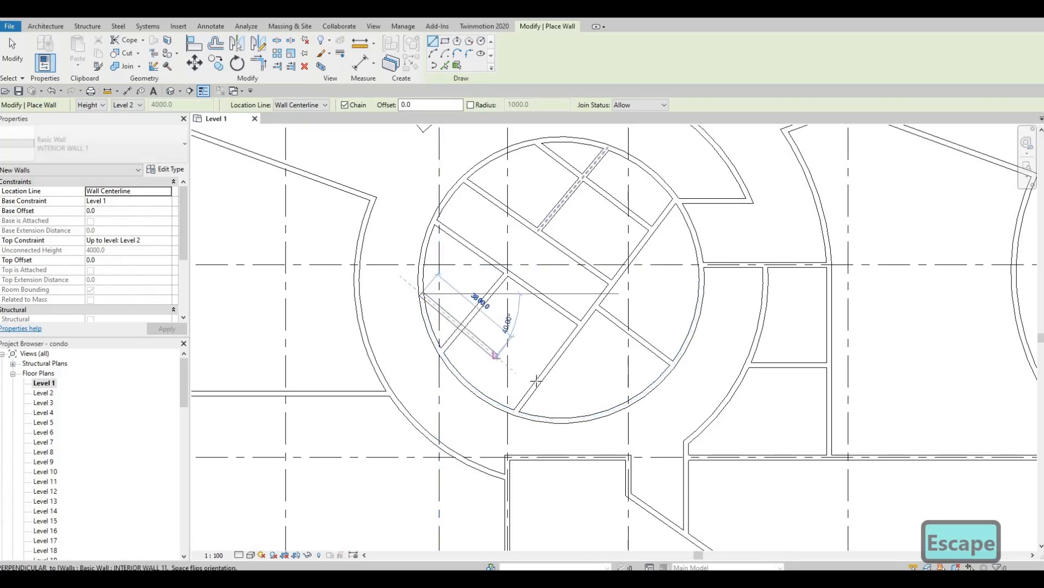
click(479, 385)
key(Escape)
key(Escape)
click(485, 348)
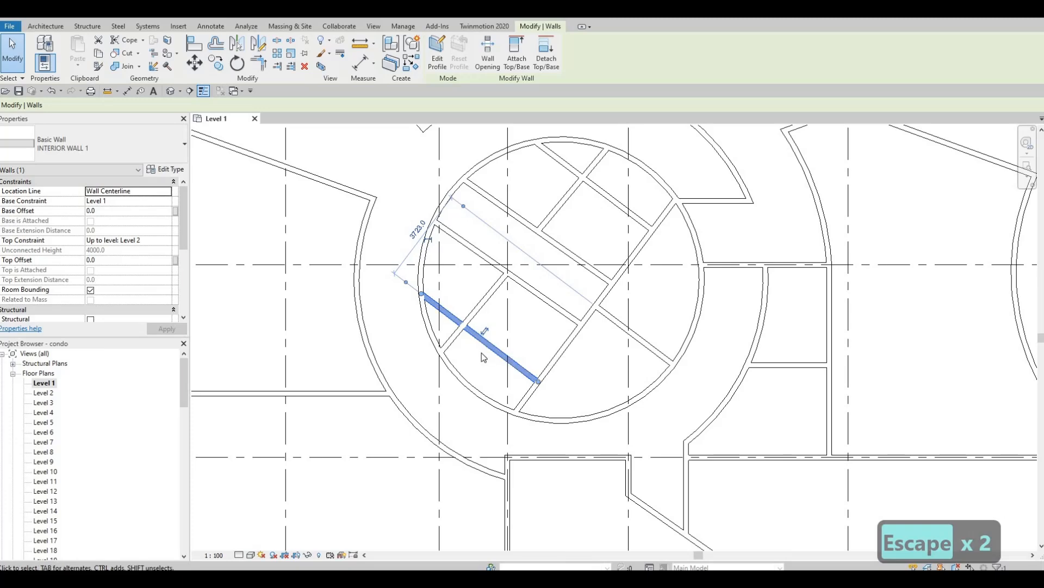
middle_drag(587, 270, 572, 330)
key(Escape)
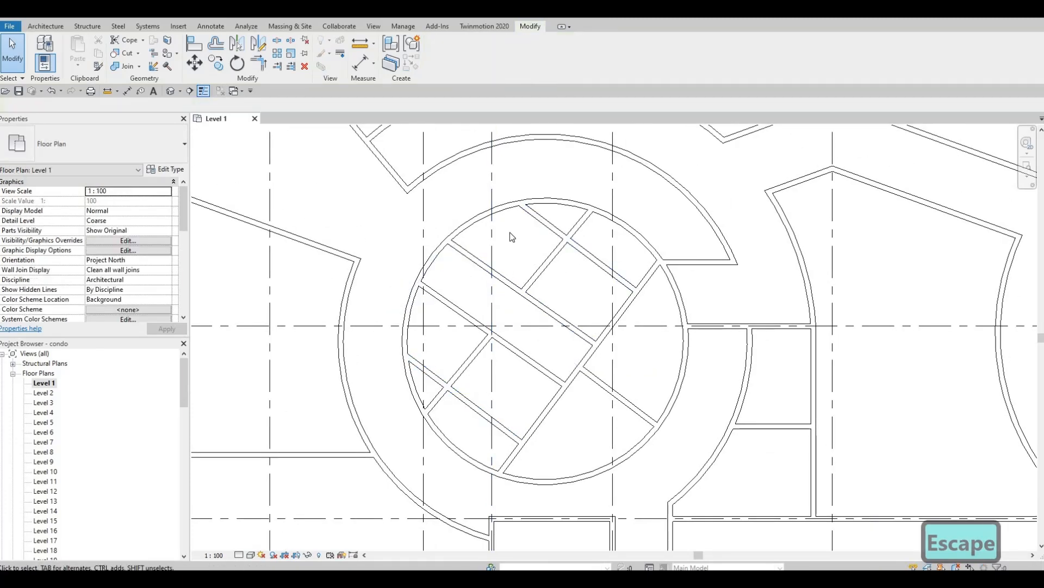
Create Similar a wall from the top interior wall's end to the circle's left edge.
middle_drag(443, 249, 439, 271)
key(Escape)
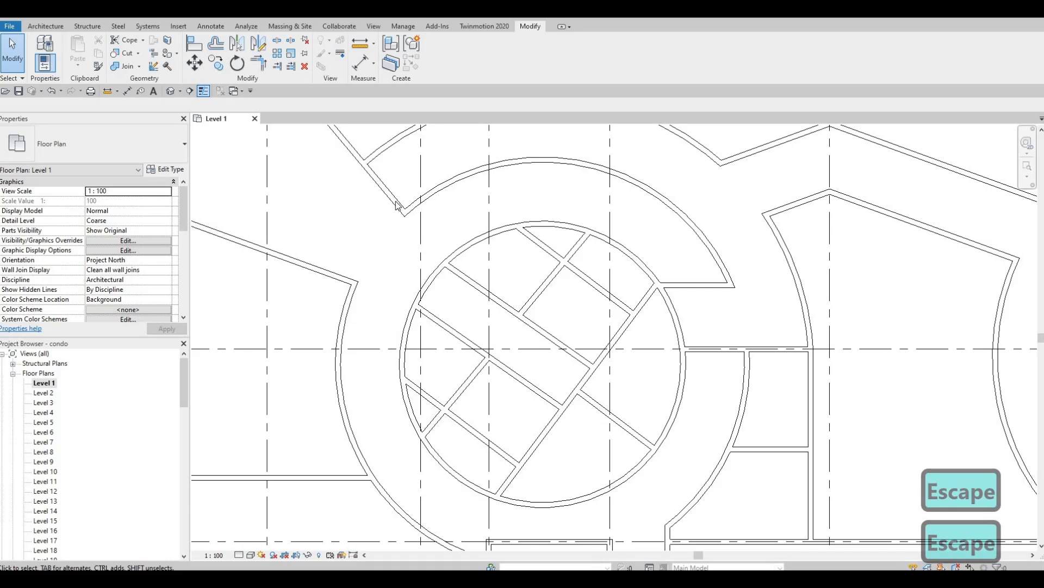
click(521, 235)
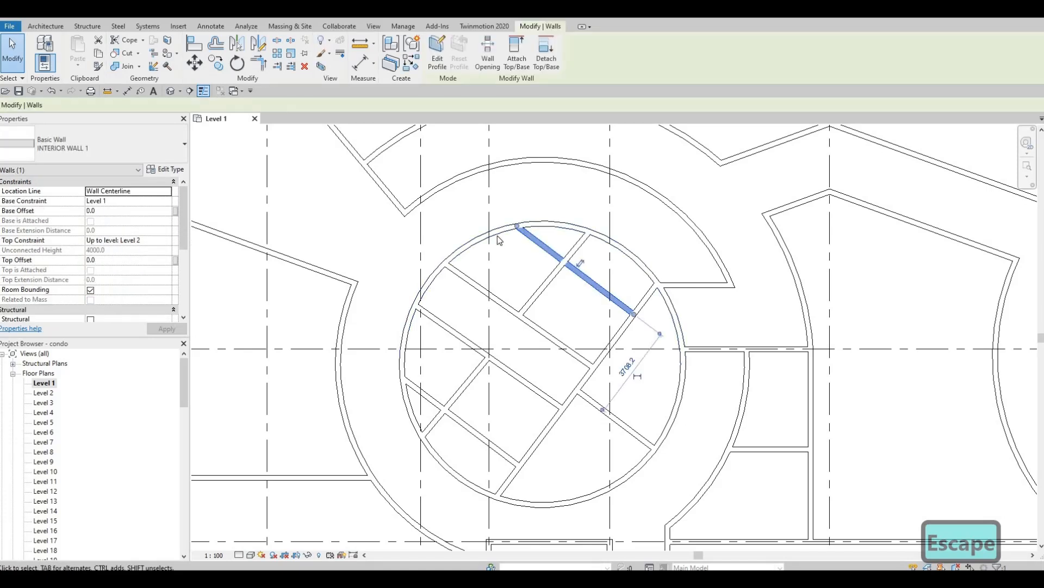
key(c)
key(s)
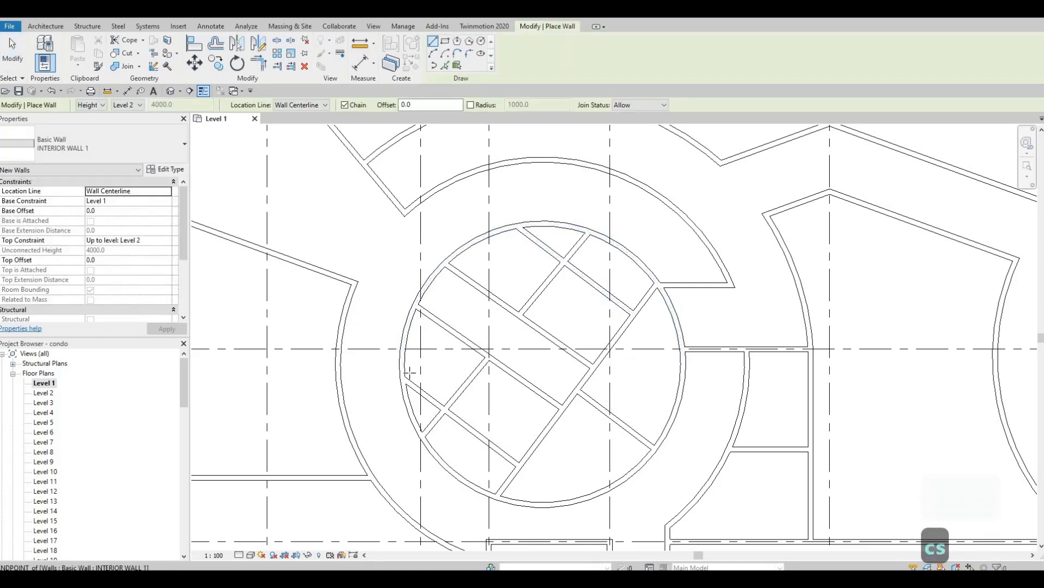
click(517, 226)
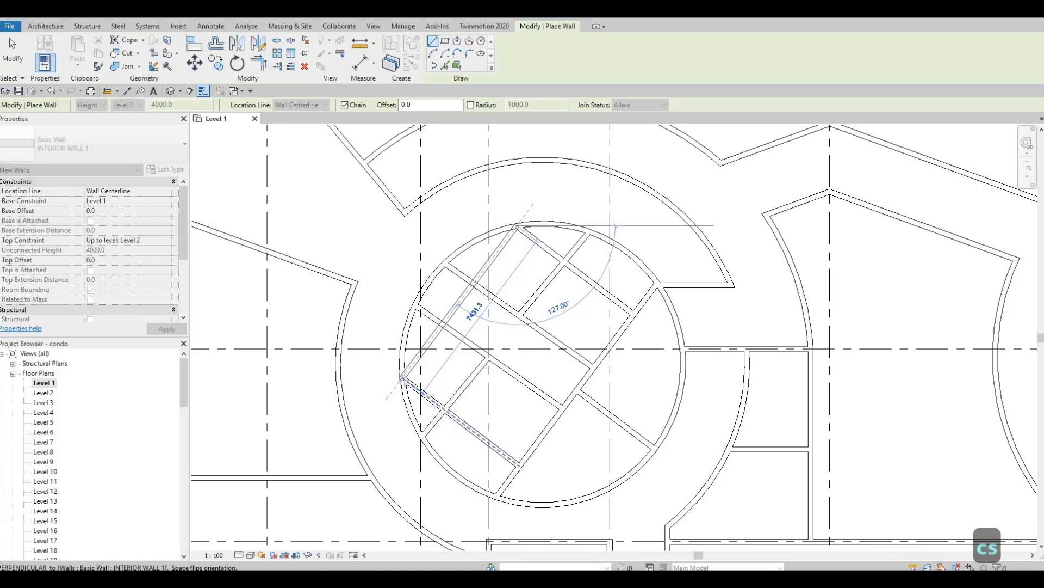
click(408, 378)
key(Escape)
key(Escape)
key(Escape)
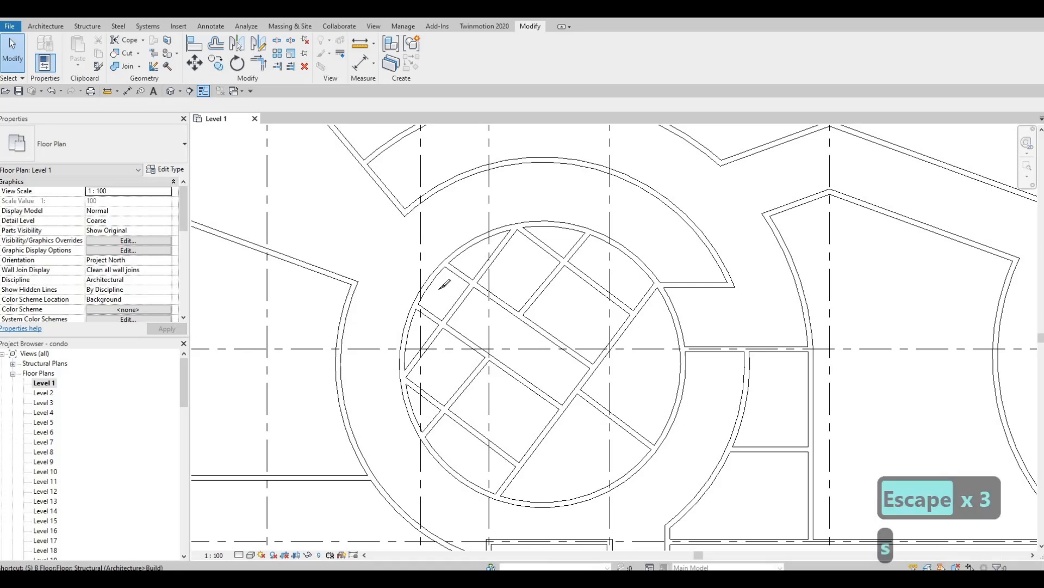
key(s)
key(l)
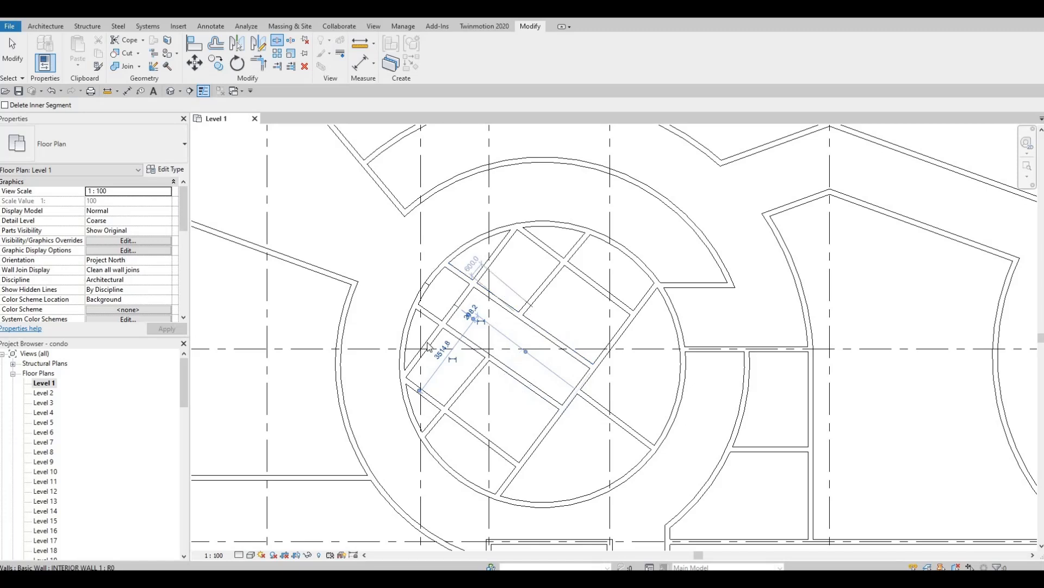
Extend the short stub wall by dragging its end grip to the crossing wall.
key(Escape)
key(Escape)
key(Escape)
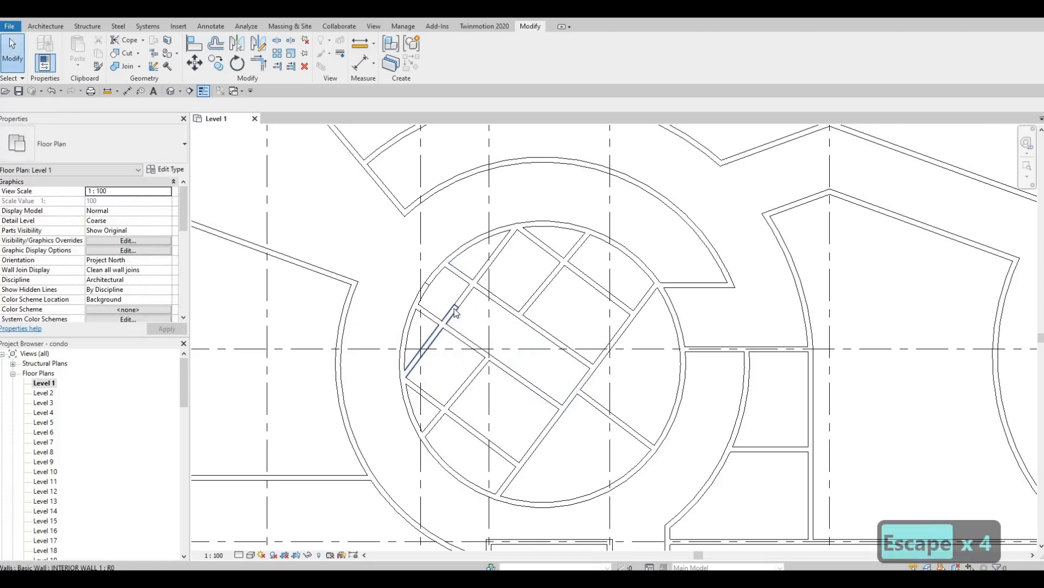
click(456, 313)
drag(441, 322, 460, 304)
key(Escape)
click(460, 302)
scroll(477, 271, up, 2)
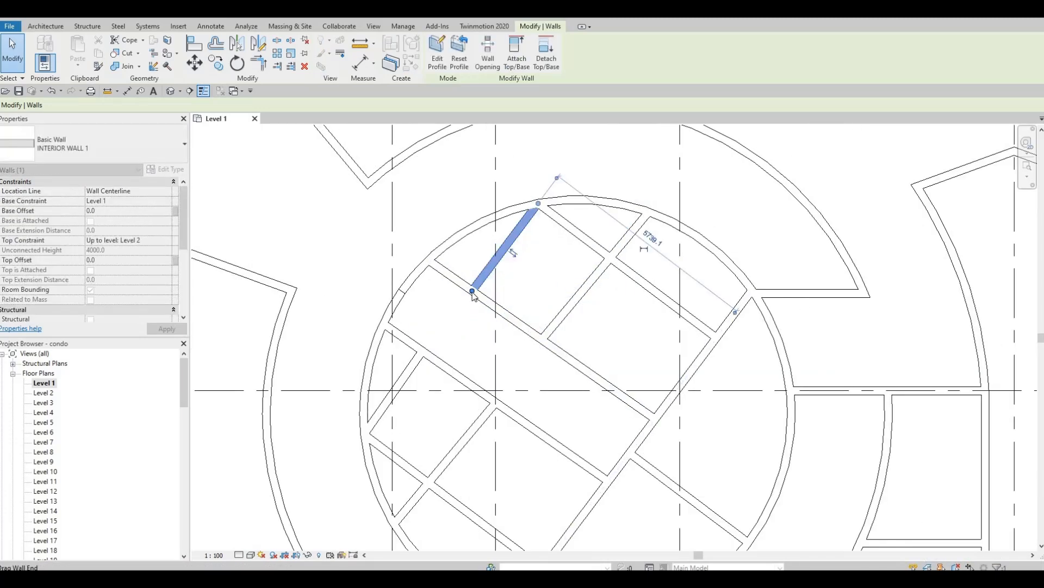
key(Escape)
scroll(458, 308, down, 2)
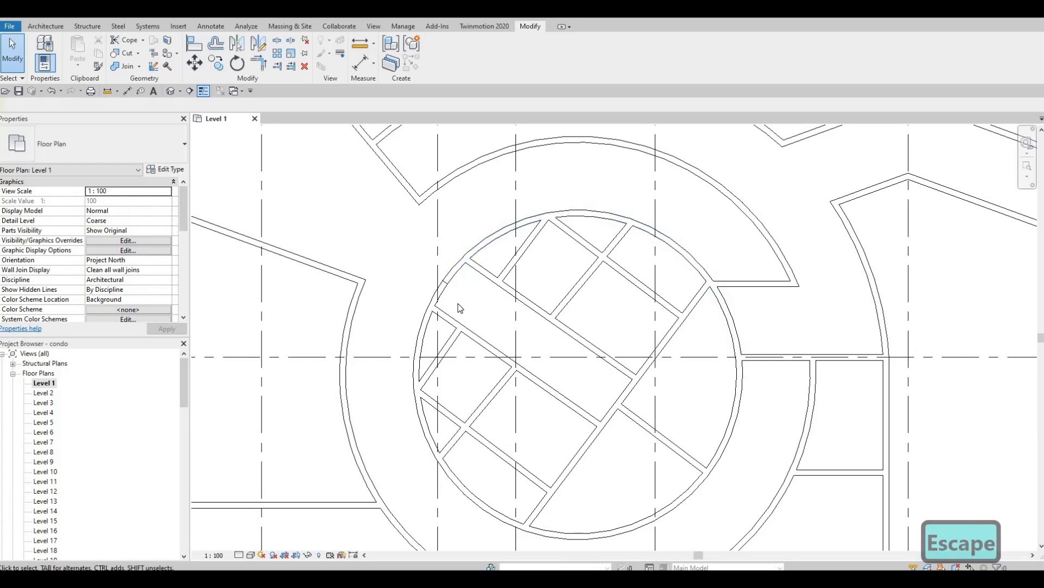
Trim the circular wall to the long diagonal wall with Trim/Extend to Corner (TR).
key(t)
key(r)
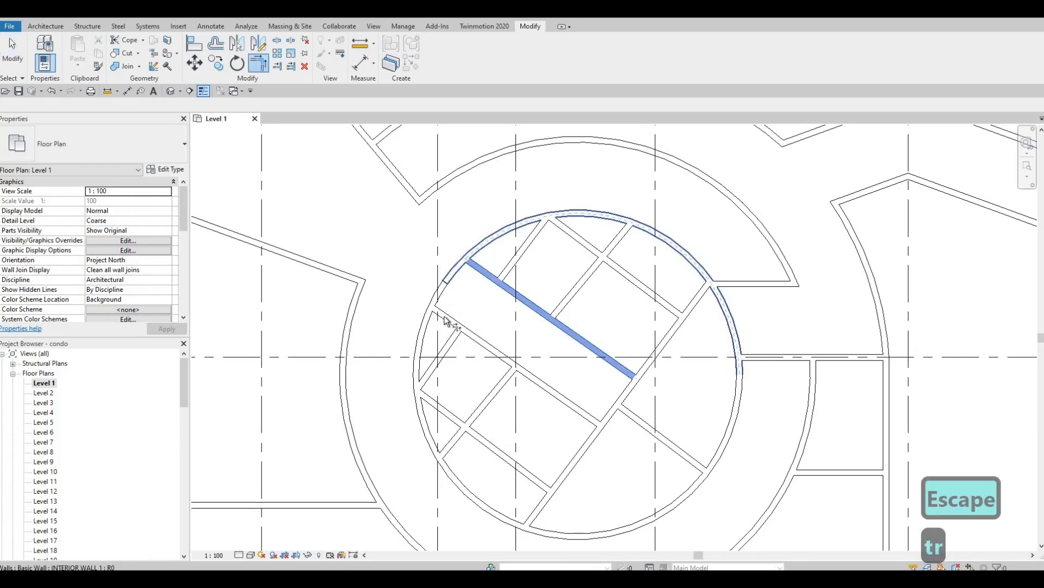
click(439, 314)
click(426, 324)
middle_drag(458, 329, 497, 297)
scroll(458, 306, down, 1)
key(Escape)
scroll(496, 297, up, 1)
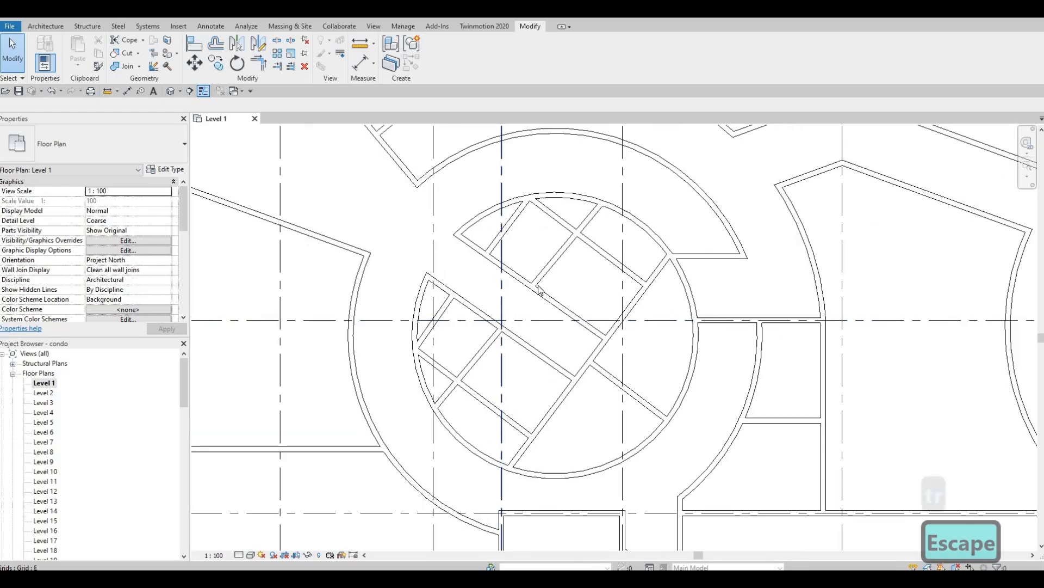
middle_drag(570, 272, 567, 266)
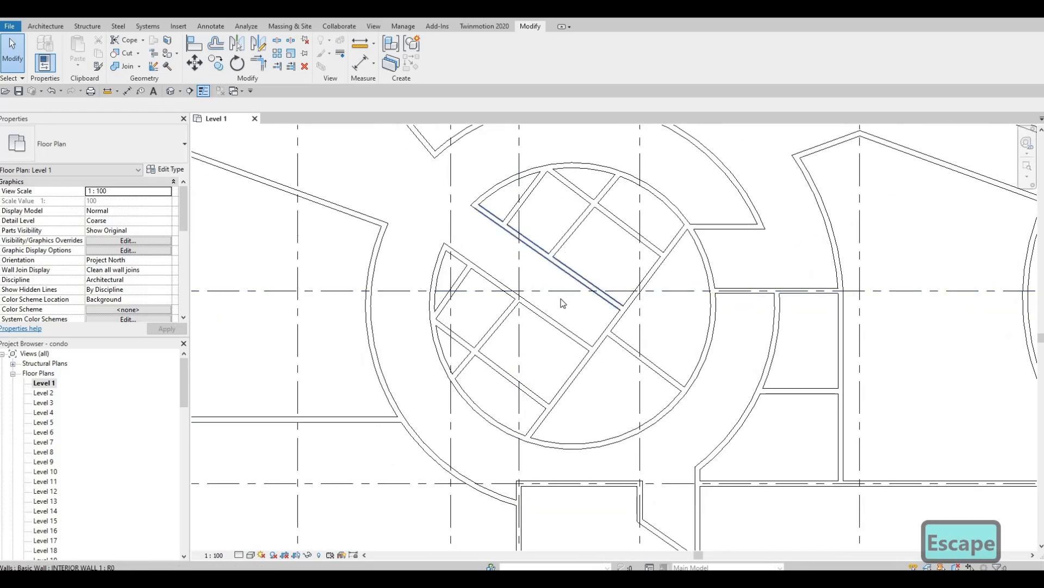
middle_drag(563, 303, 557, 317)
Undo four wall edits, leaving only the crossing wall and two diagonals in the core.
key(ctrl+z)
key(ctrl+z)
key(ctrl+z)
key(ctrl+z)
key(ctrl+z)
key(ctrl+z)
key(ctrl+z)
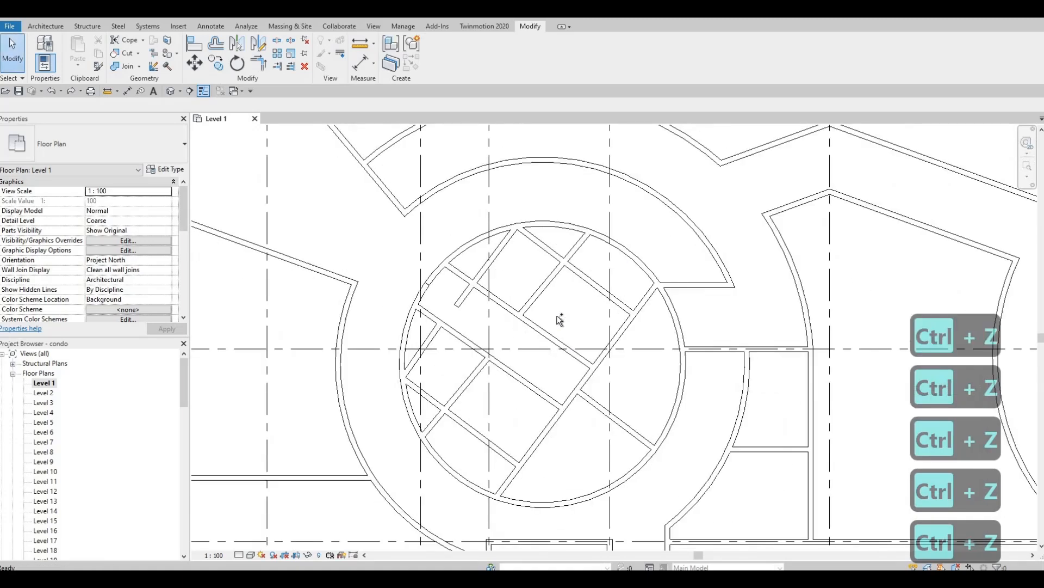
key(ctrl+z)
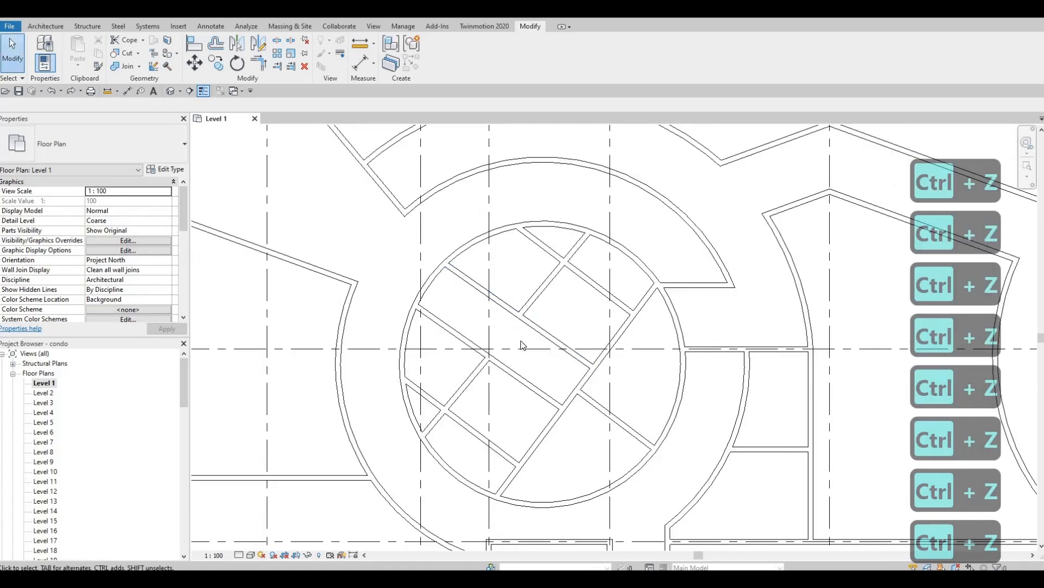
key(ctrl+z)
key(ctrl+z)
key(ctrl+z)
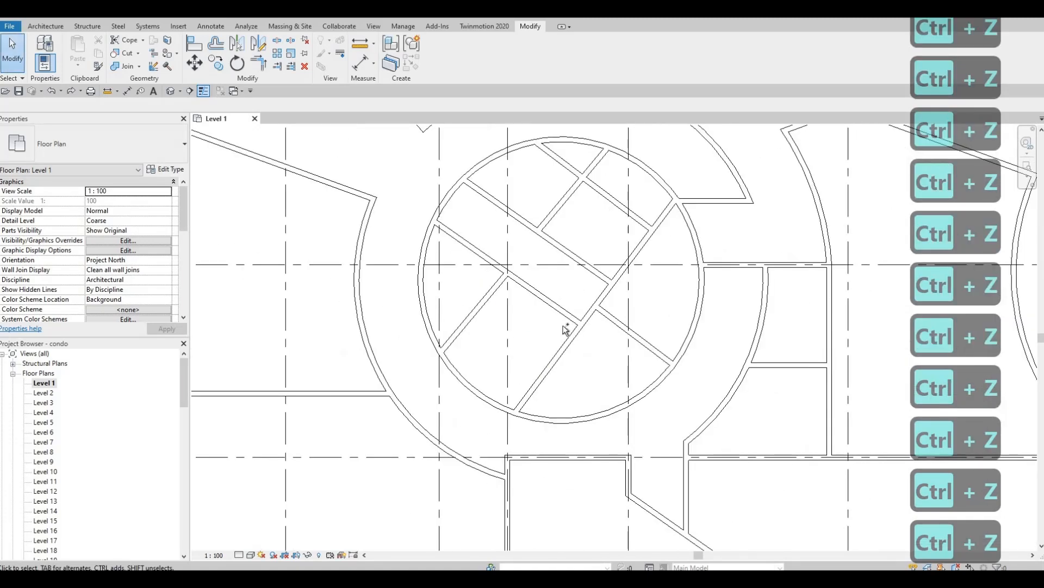
key(ctrl+z)
key(ctrl+z)
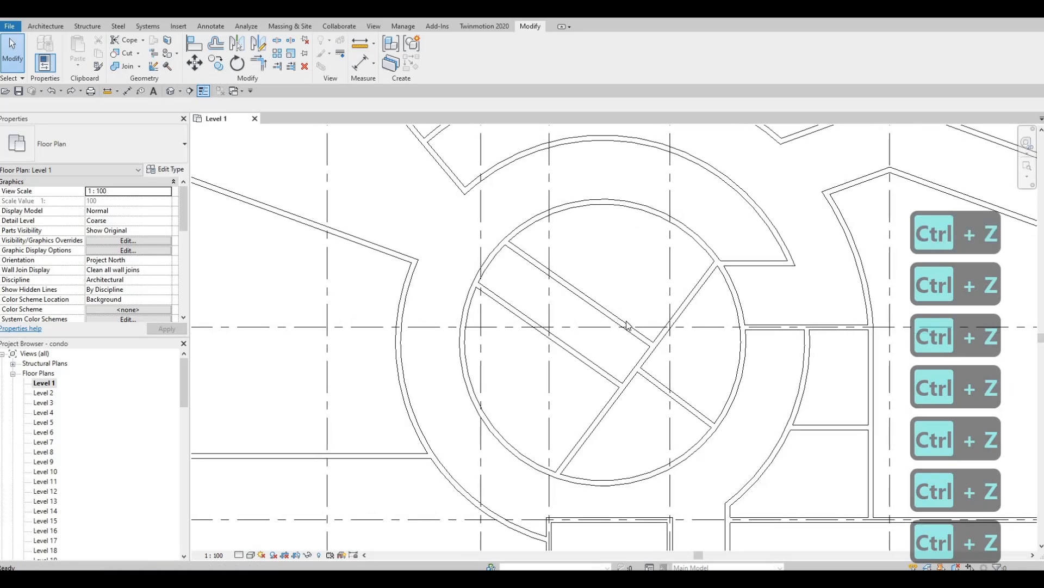
key(Escape)
With numerical Offset and Copy, place parallel copies of the diagonal wall at 3500, then 2500.
click(663, 329)
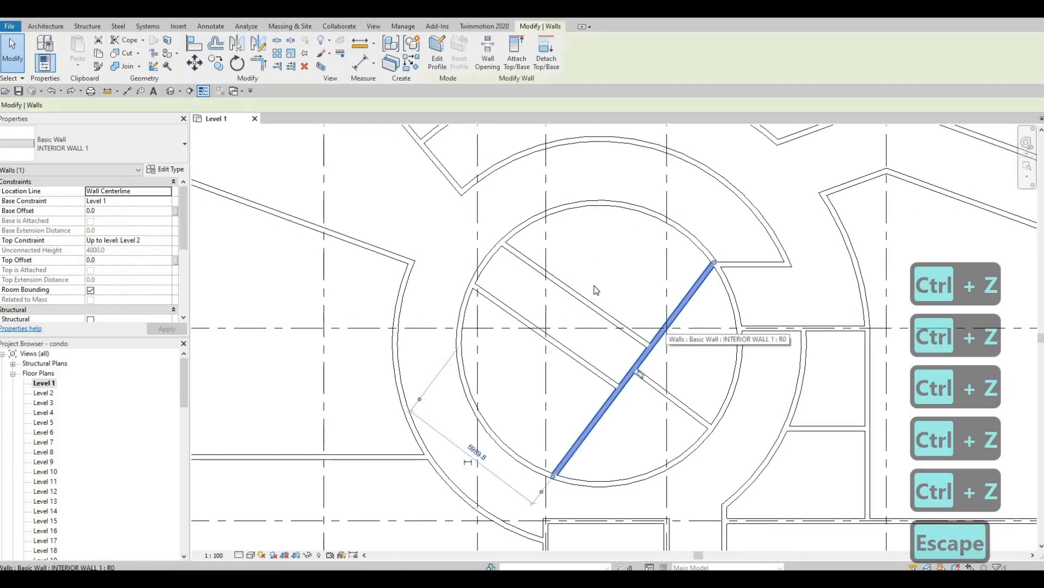
click(215, 45)
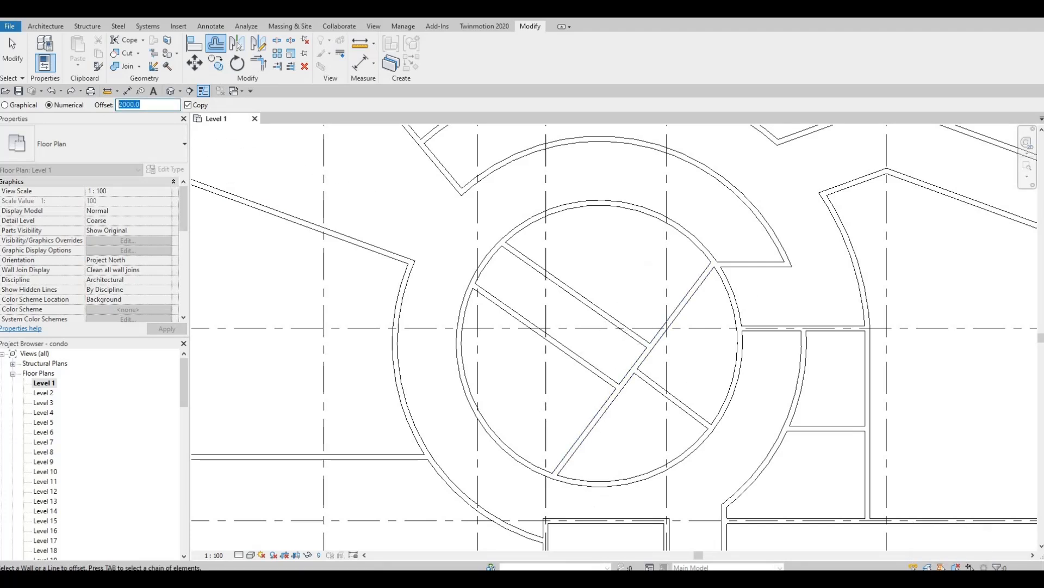
text(3500)
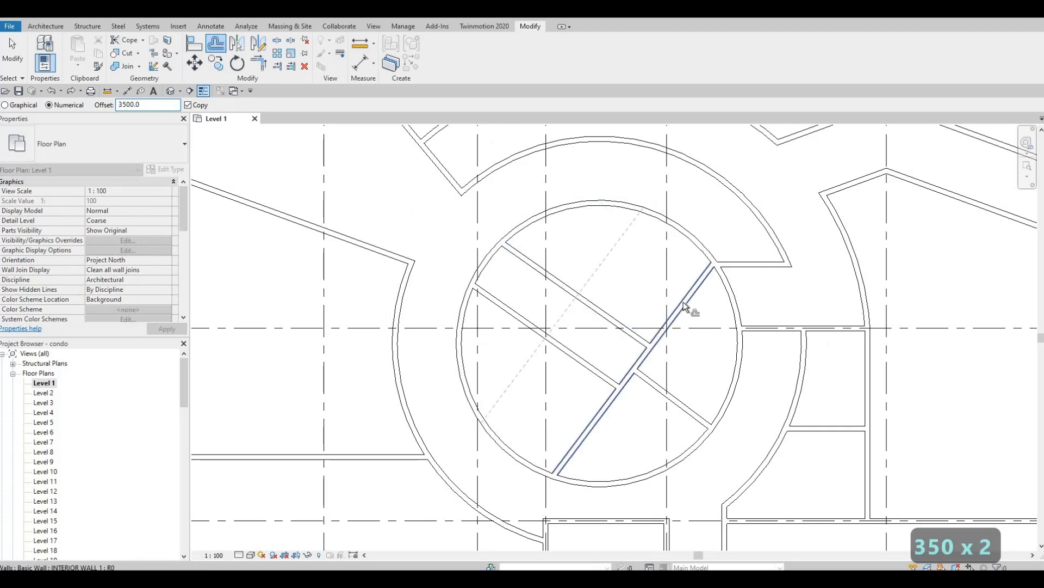
click(675, 310)
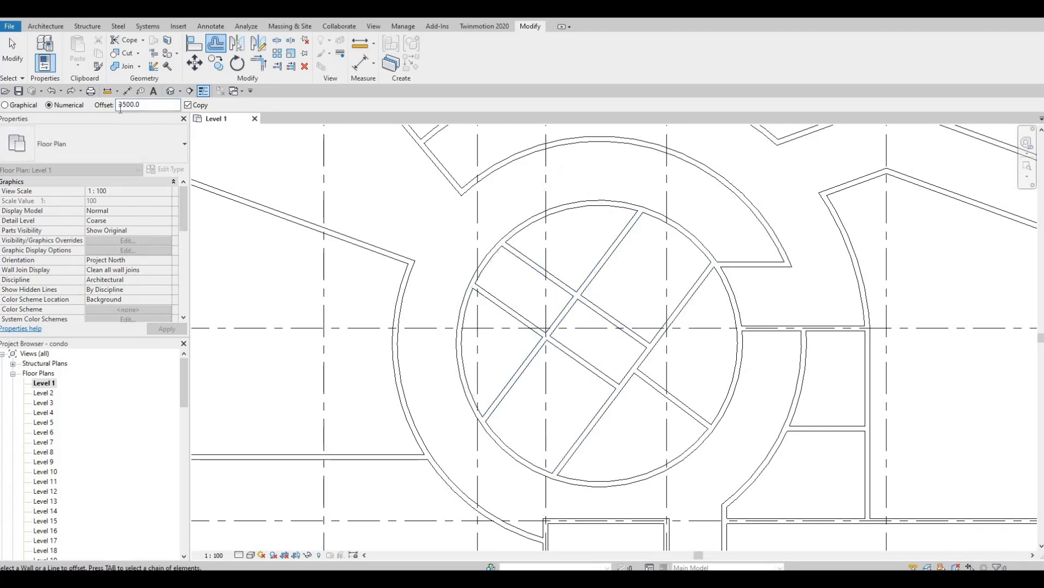
text(300)
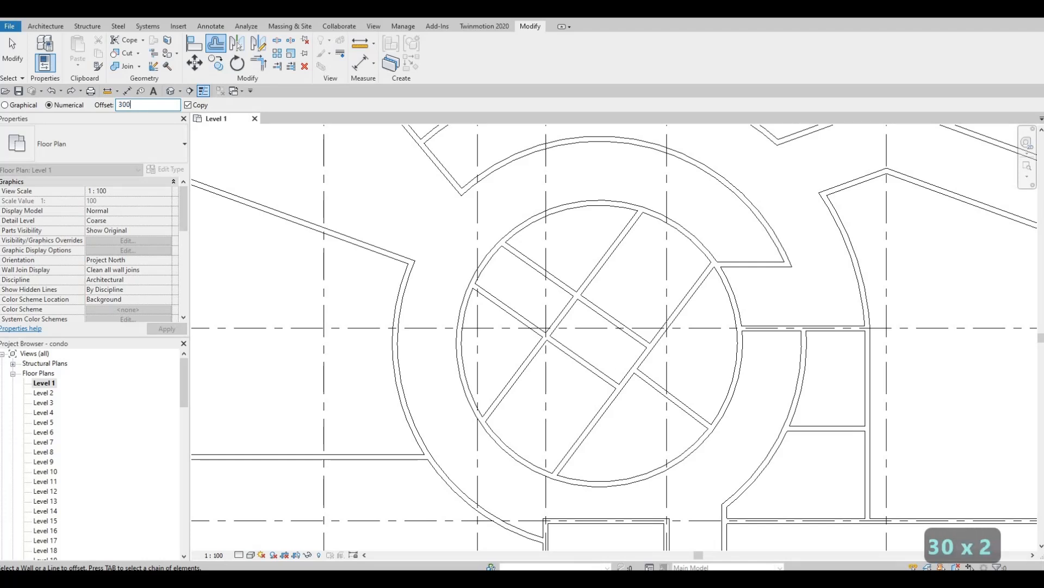
text(0.)
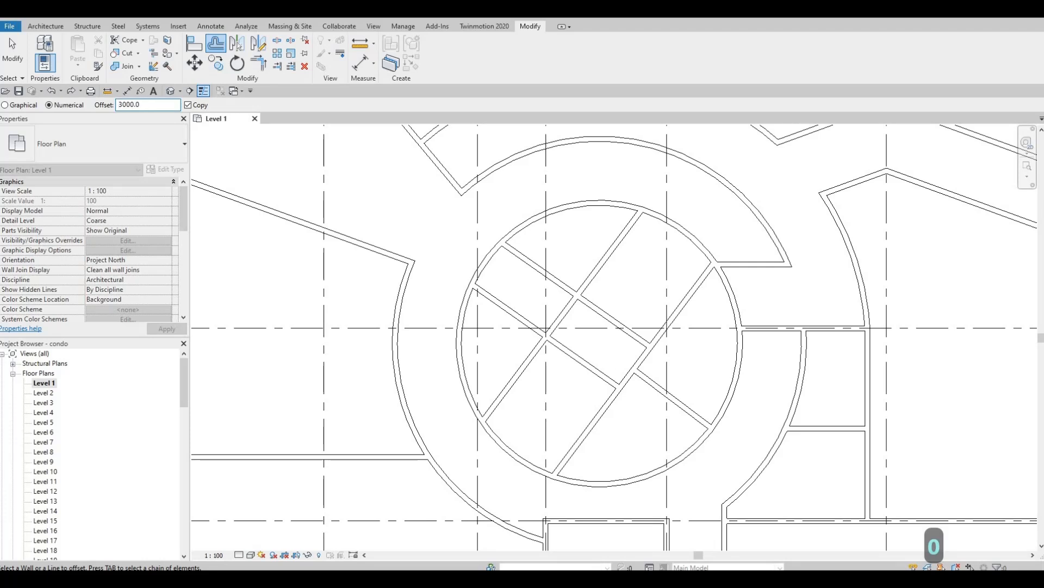
text(0)
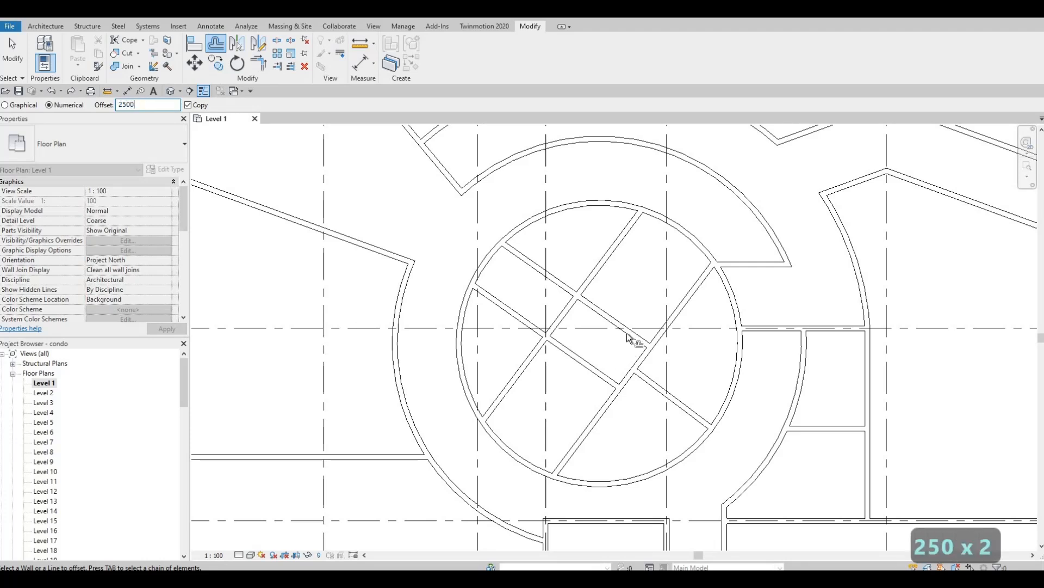
click(588, 277)
key(Escape)
key(Escape)
key(Escape)
key(Escape)
key(Escape)
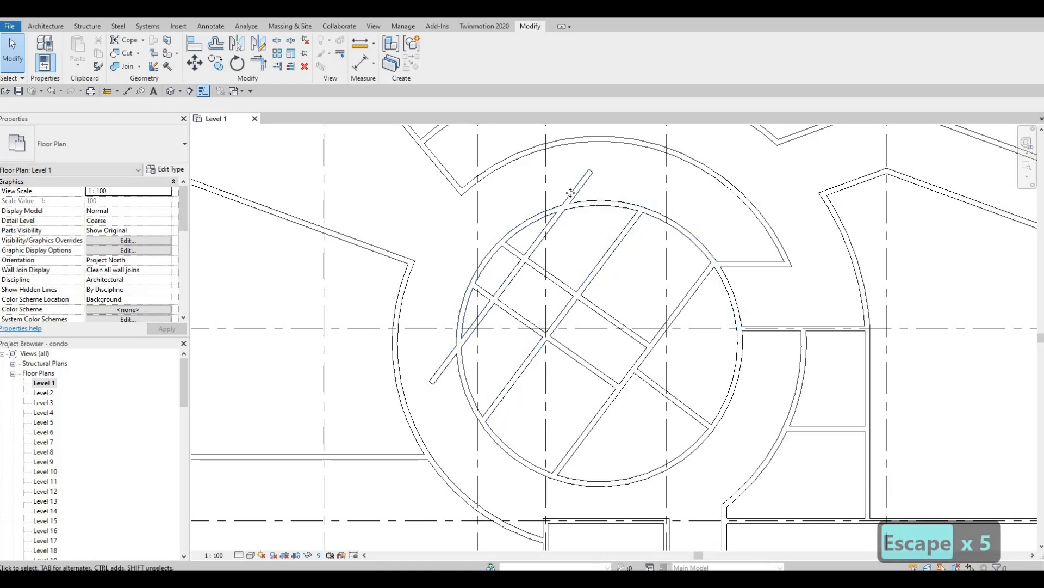
Trial-drag the overshooting diagonal wall's upper end toward the circle, then undo it.
click(585, 173)
drag(591, 173, 564, 207)
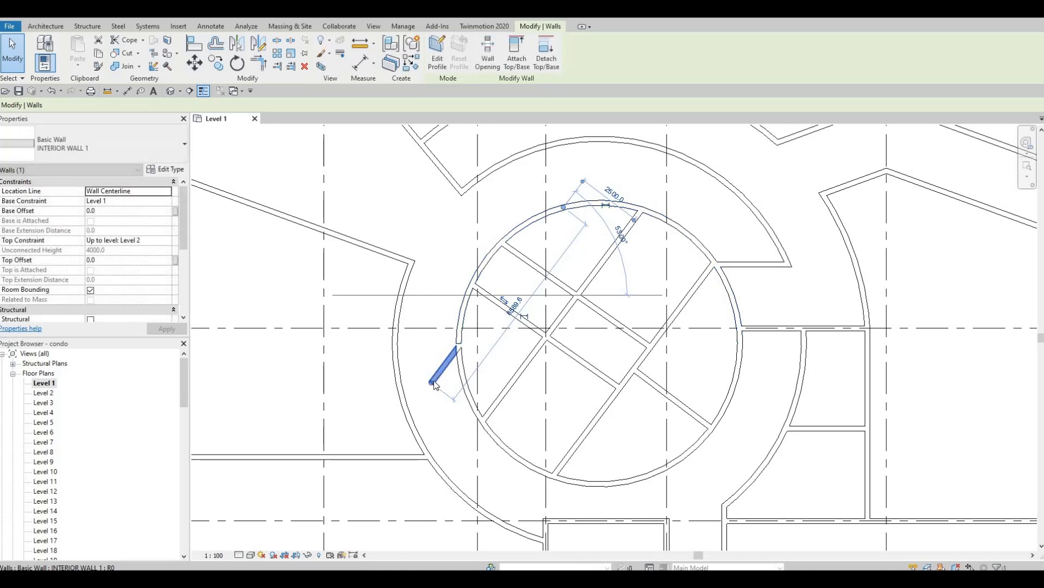
key(Escape)
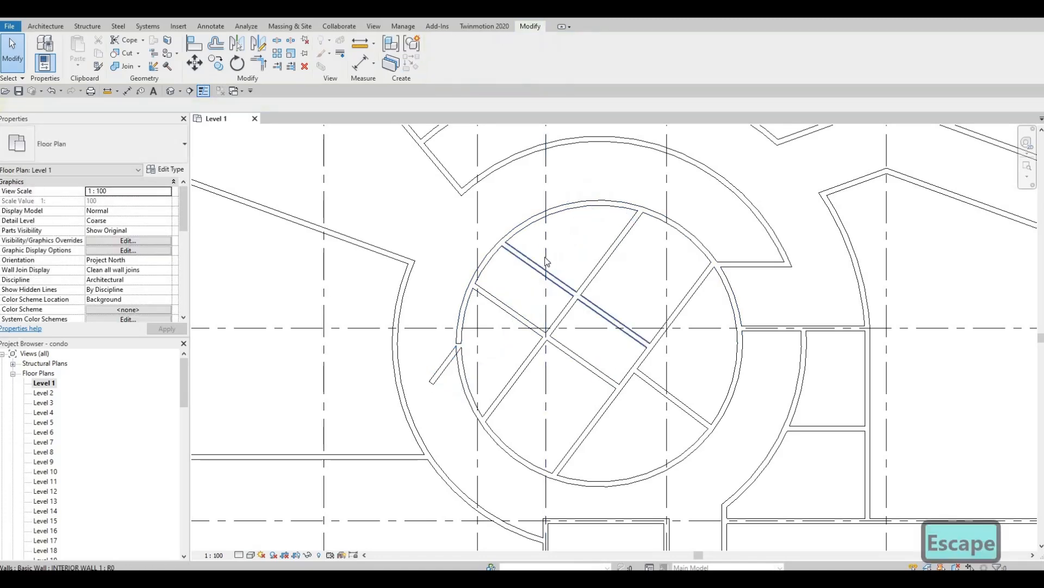
key(ctrl+z)
key(Escape)
key(Escape)
Try attaching the diagonal wall's end to the circular wall, then undo the change.
click(546, 233)
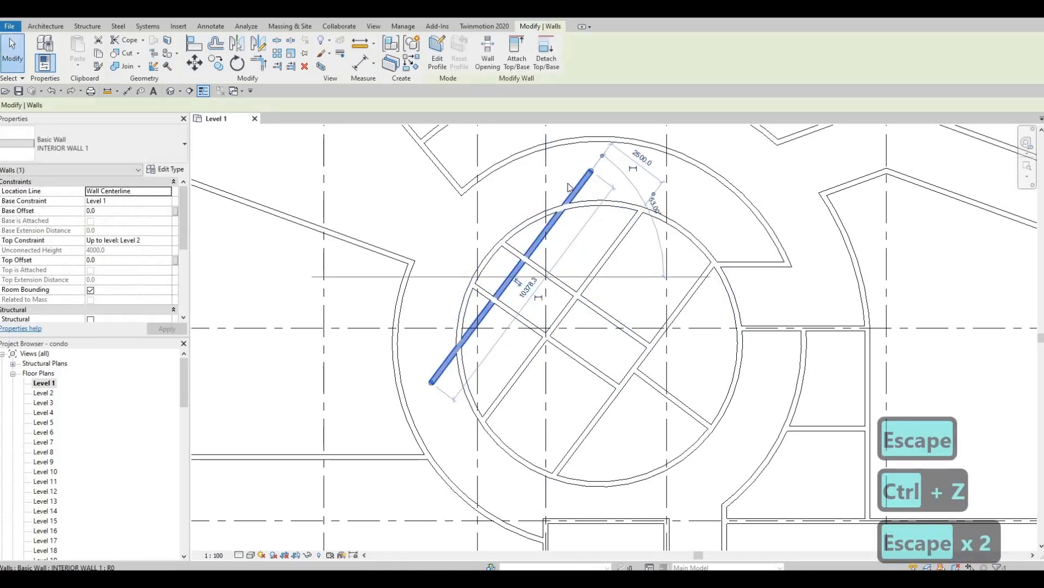
scroll(588, 200, up, 2)
scroll(594, 166, up, 2)
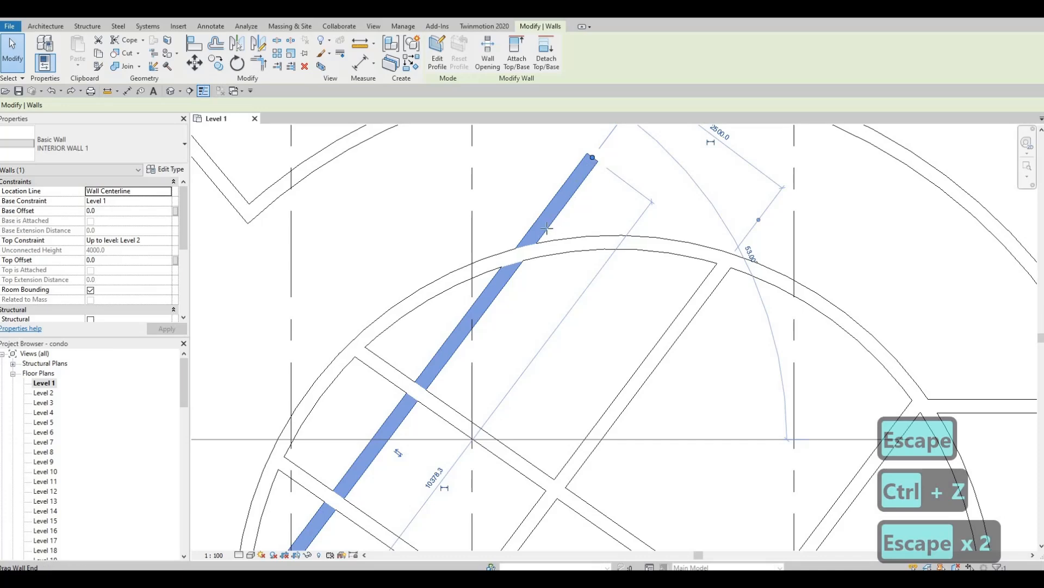
drag(595, 152, 517, 260)
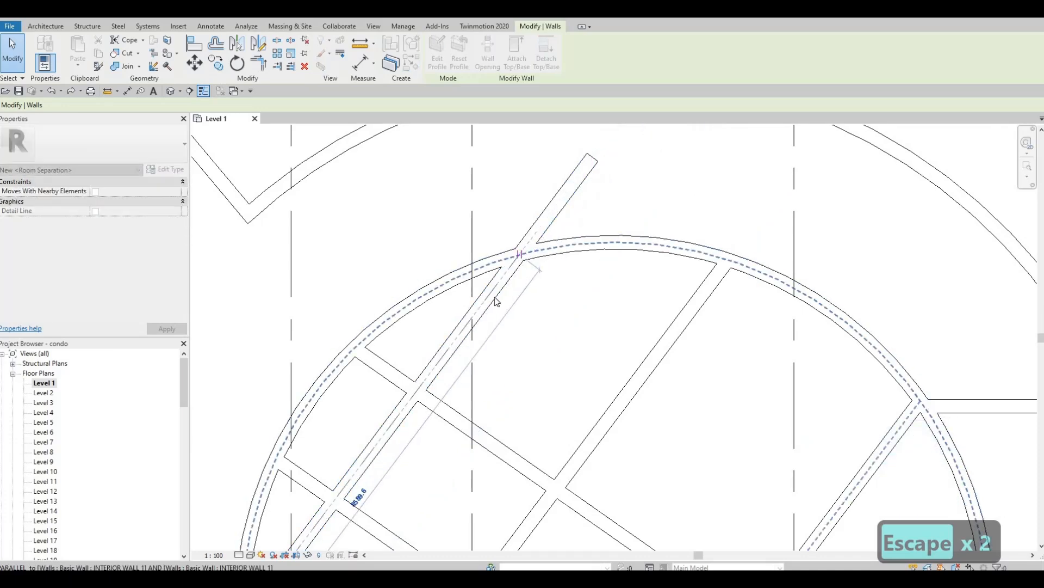
middle_drag(506, 341, 537, 273)
scroll(544, 250, down, 2)
key(ctrl+z)
scroll(544, 250, up, 2)
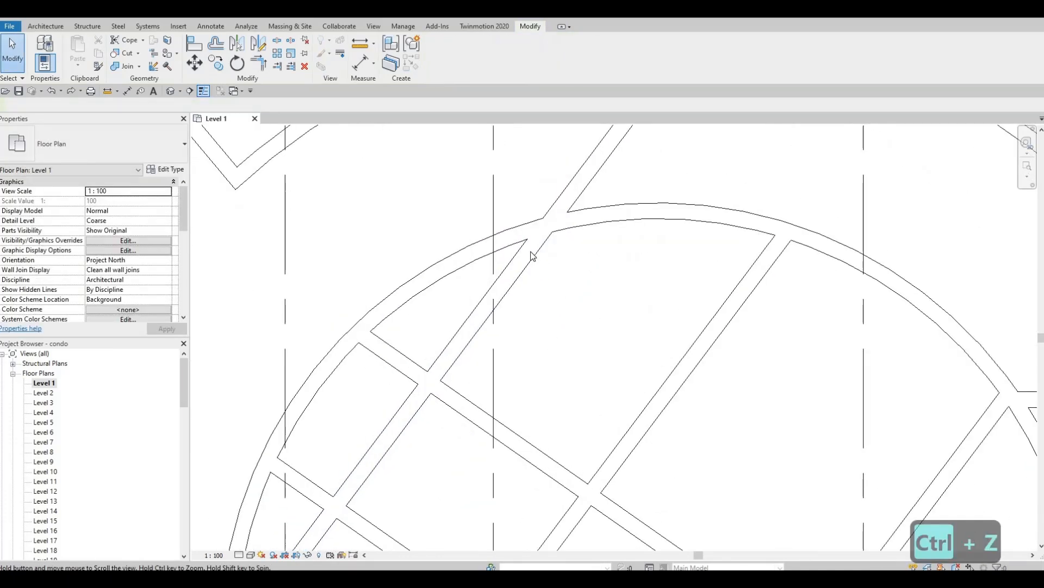
key(Escape)
key(Escape)
Split the diagonal wall with SL where it crosses the circle's edge.
click(543, 256)
scroll(539, 261, down, 1)
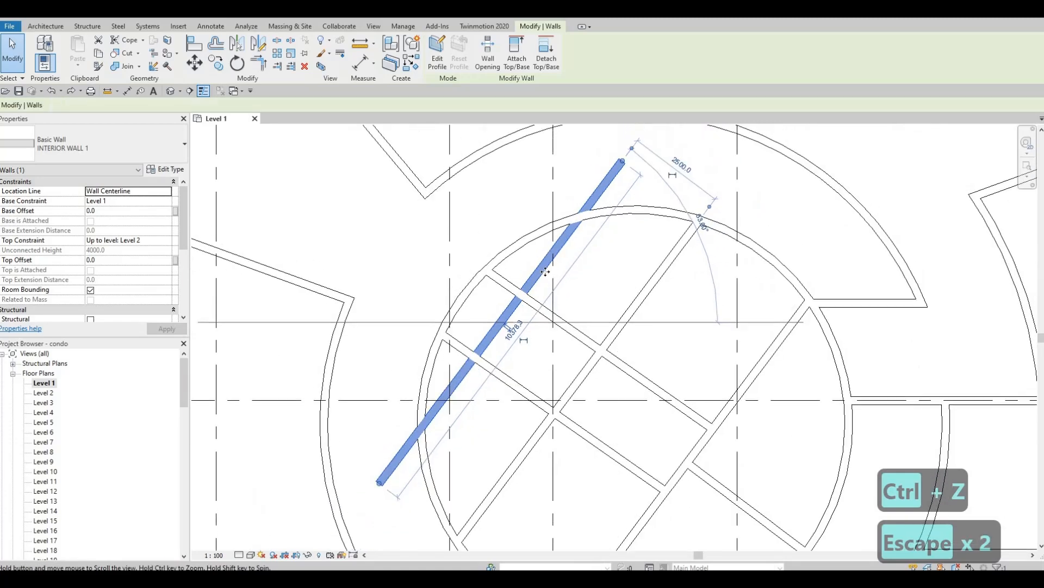
scroll(502, 295, down, 1)
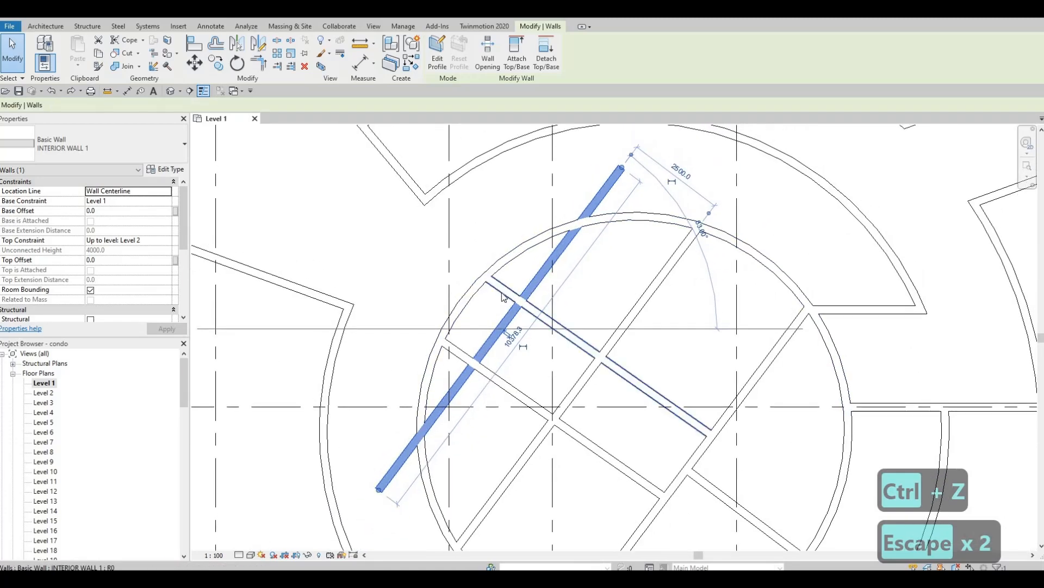
key(s)
key(l)
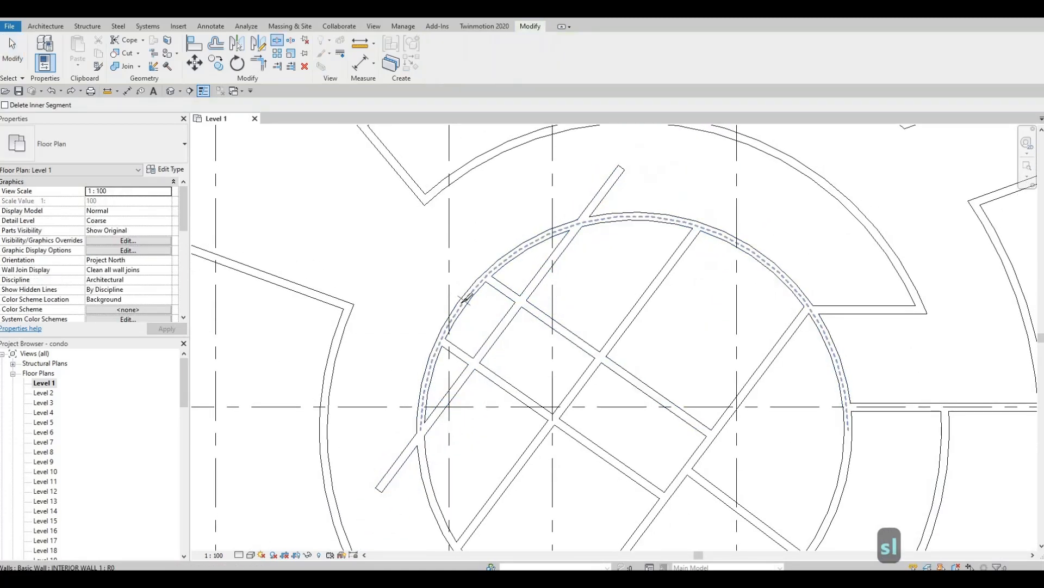
click(499, 324)
key(Escape)
key(Escape)
key(Escape)
Shorten the upper split piece and pull the lower piece's top end to the crossing wall.
click(500, 327)
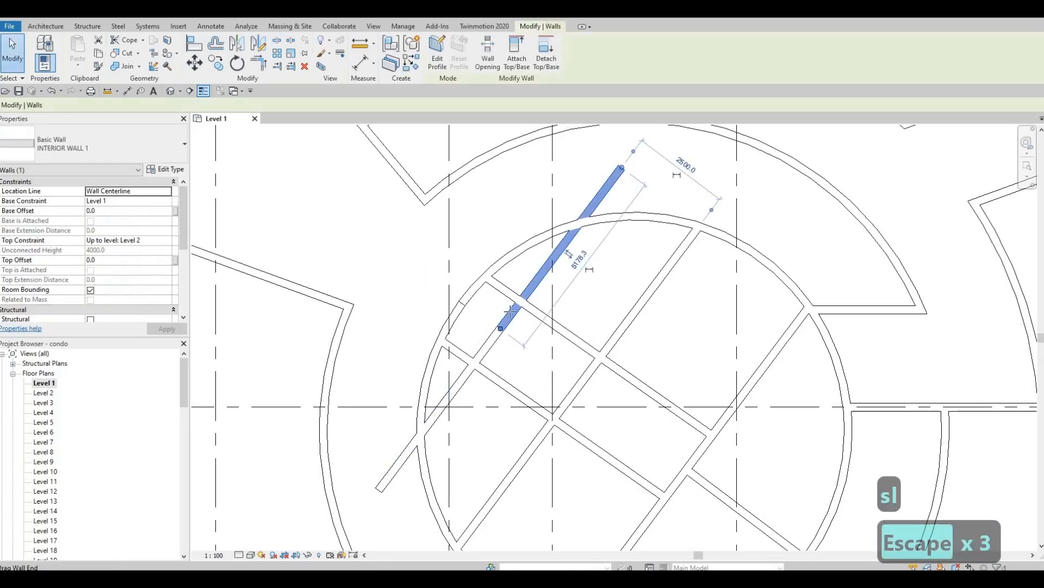
drag(514, 306, 505, 298)
middle_drag(500, 328, 520, 280)
key(Escape)
click(520, 282)
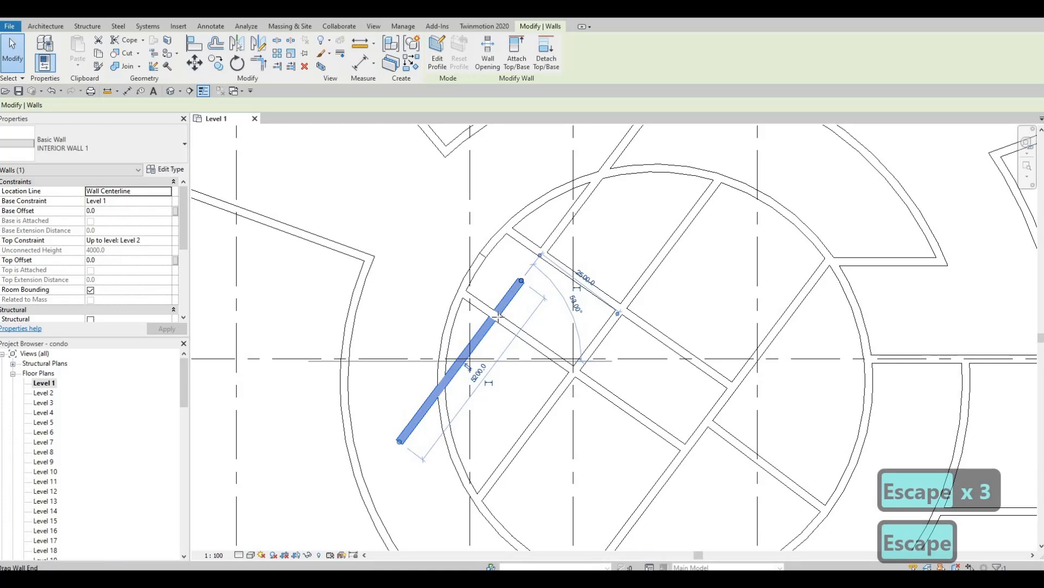
drag(521, 280, 498, 280)
key(Escape)
key(Escape)
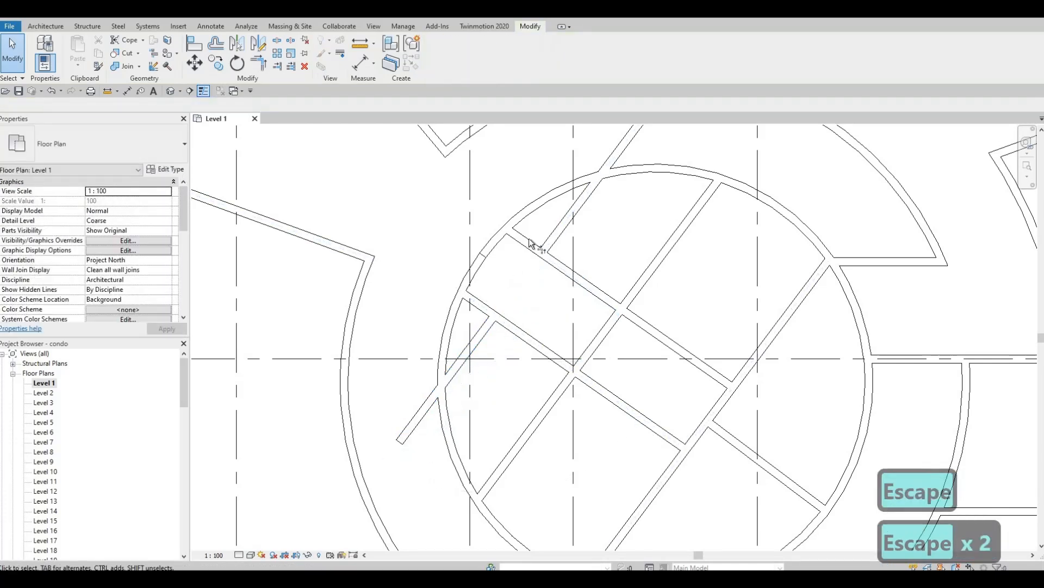
Trim the upper and lower diagonal walls to the circular wall with TR.
key(t)
key(r)
click(526, 230)
click(459, 305)
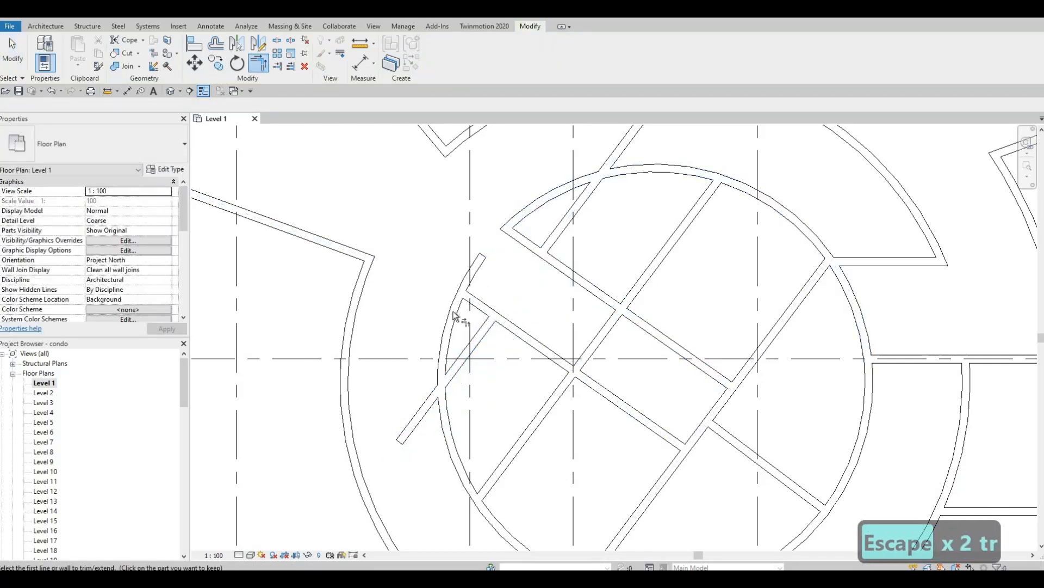
click(456, 310)
click(454, 311)
key(Escape)
key(Escape)
middle_drag(426, 408, 448, 340)
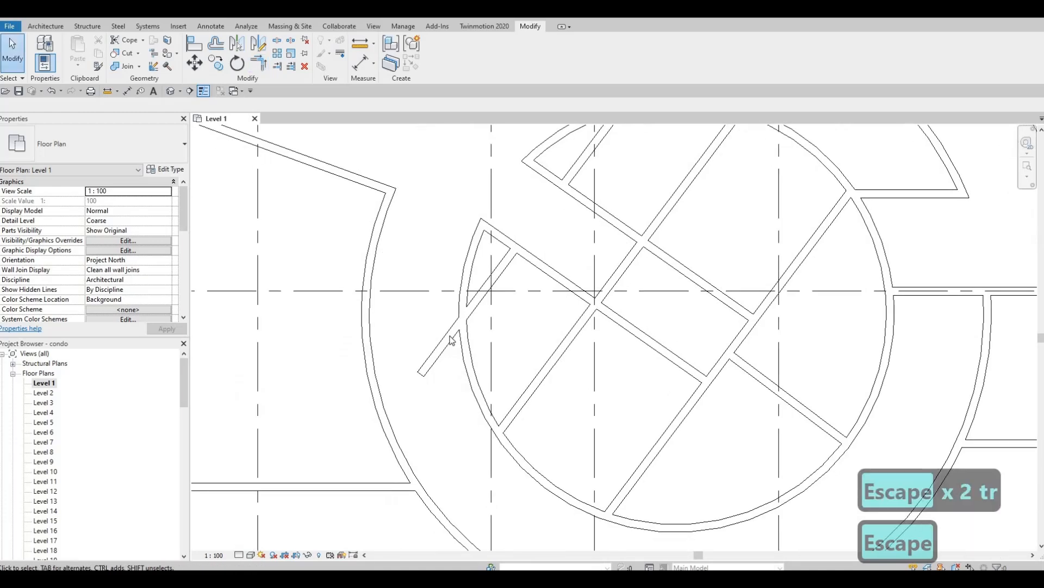
Drag the lower diagonal wall and the outside stub so both end on the circular wall.
click(420, 374)
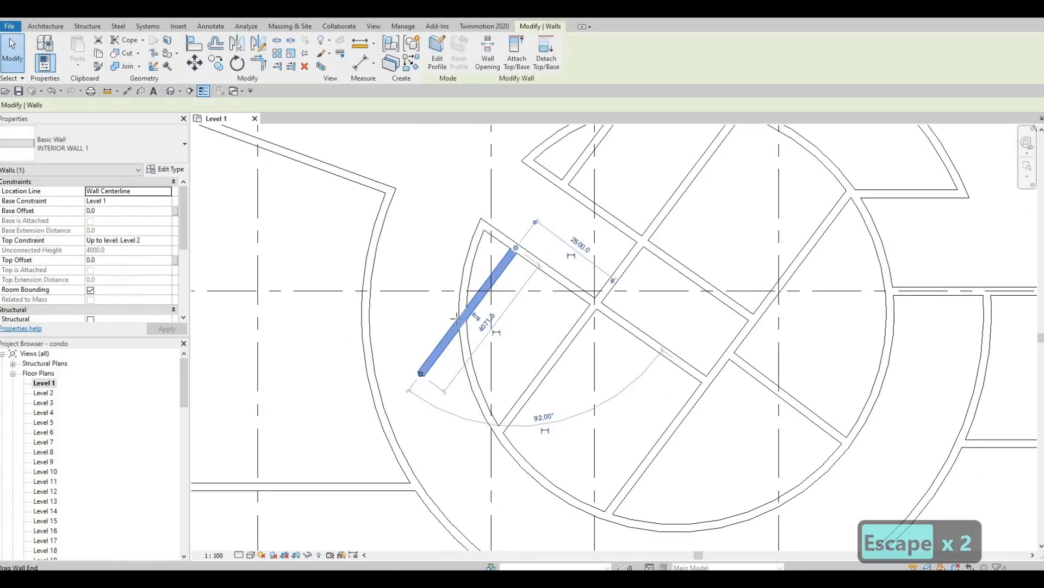
drag(421, 373, 459, 320)
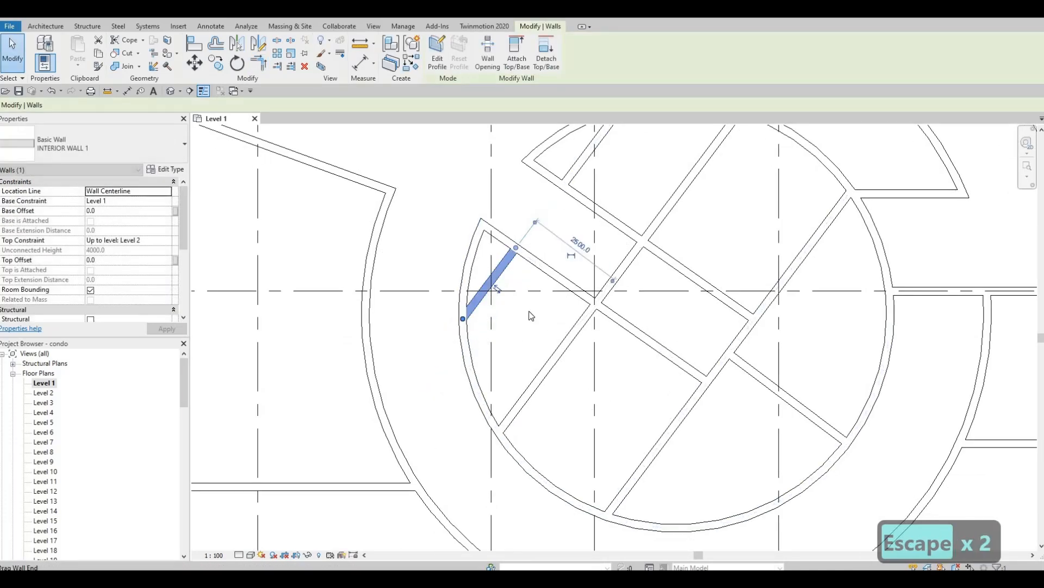
middle_drag(580, 153, 516, 312)
key(Escape)
key(Escape)
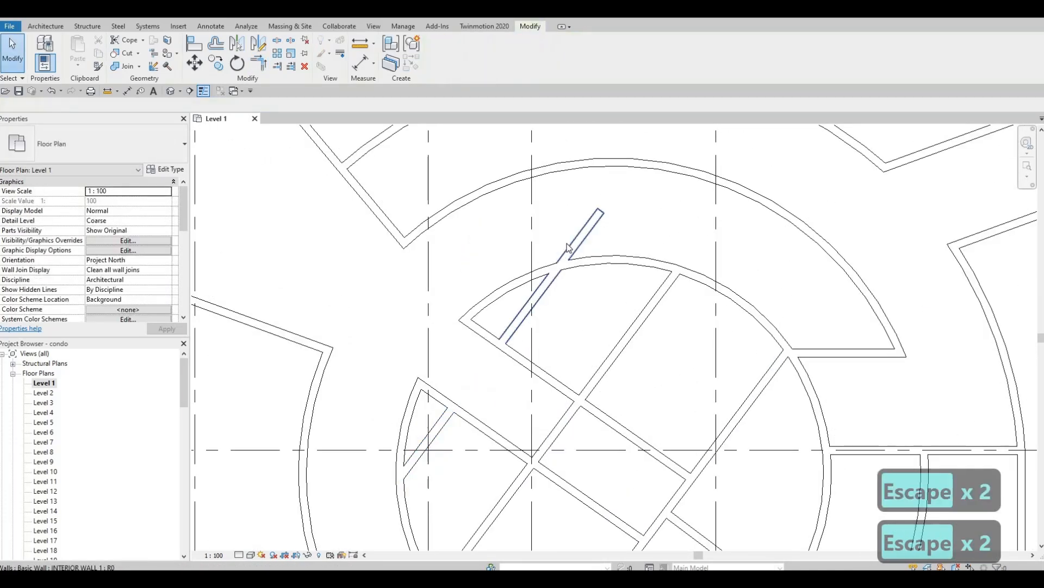
click(598, 214)
drag(600, 212, 560, 263)
key(Escape)
key(Escape)
scroll(548, 301, down, 2)
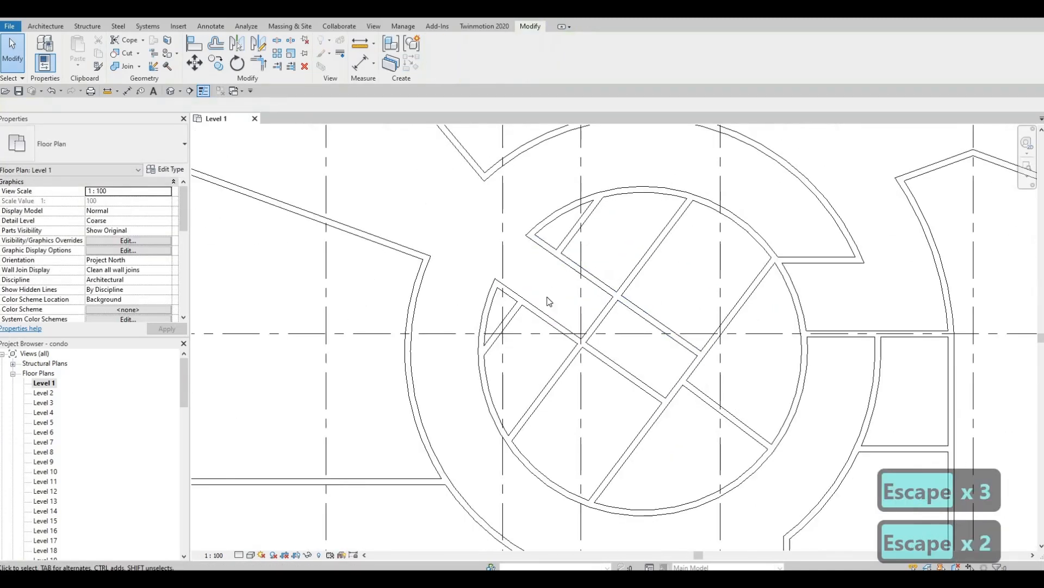
scroll(548, 300, down, 2)
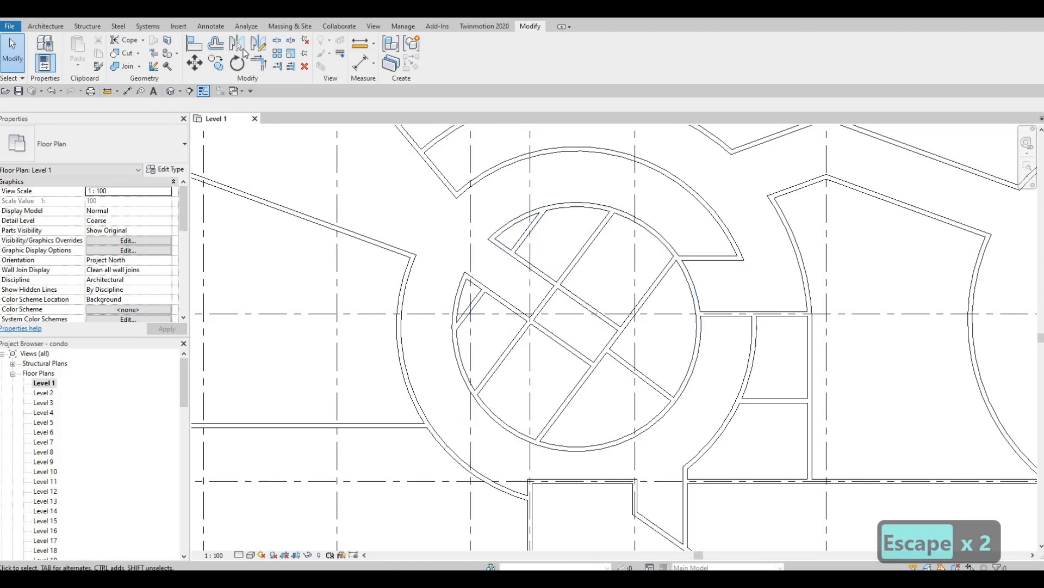
Place an offset copy of the diagonal interior wall.
click(215, 63)
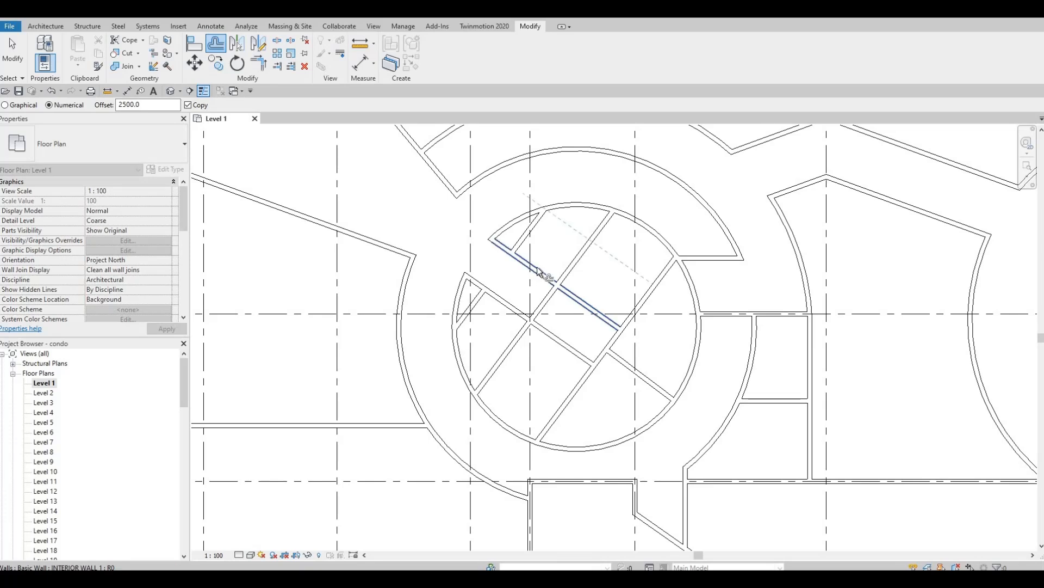
click(524, 324)
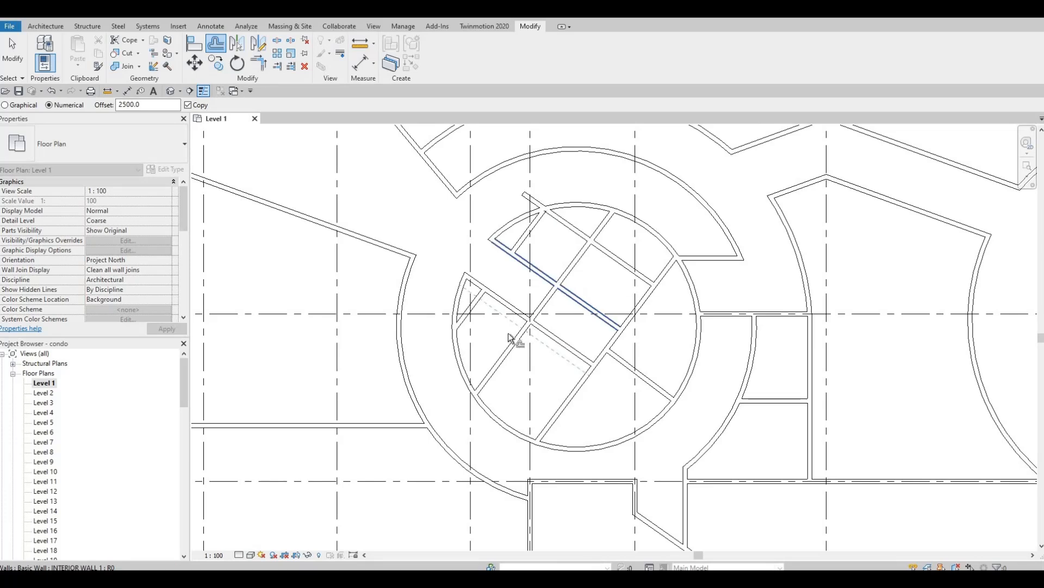
key(Escape)
key(Escape)
key(Escape)
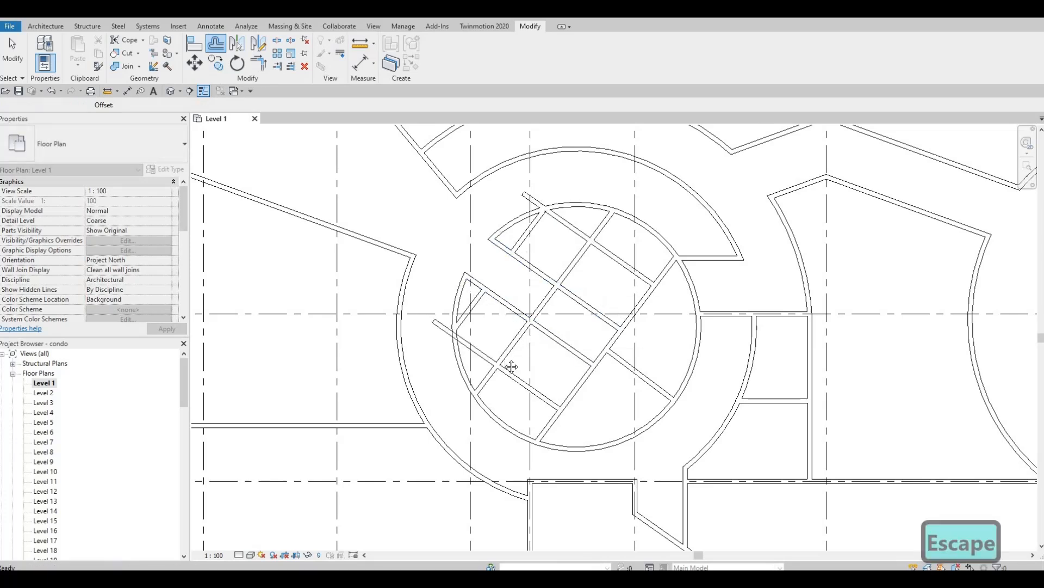
middle_drag(515, 375, 509, 341)
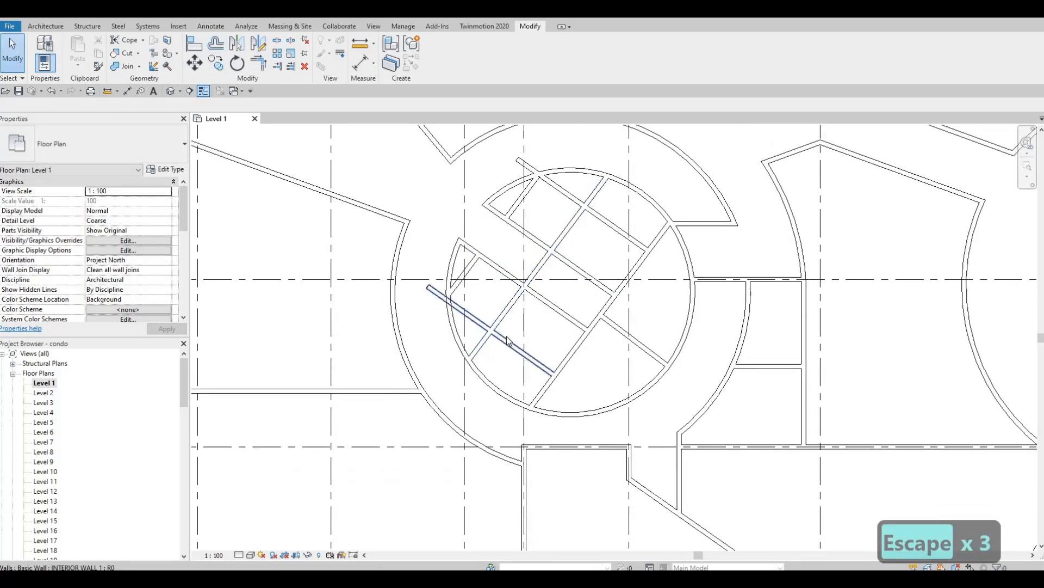
Pull the upper and lower diagonal walls' ends back to the circular wall.
click(522, 163)
scroll(517, 162, up, 2)
drag(517, 161, 549, 187)
middle_drag(409, 369, 426, 284)
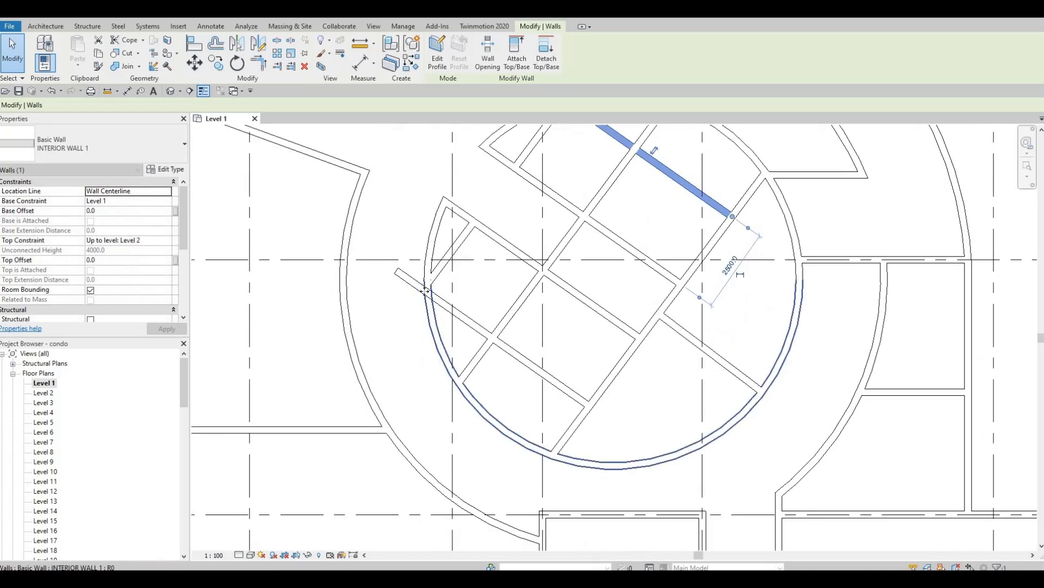
click(395, 278)
drag(426, 290, 427, 291)
key(Escape)
End the long diagonal wall at the crossing walls on both ends.
middle_drag(649, 150, 582, 205)
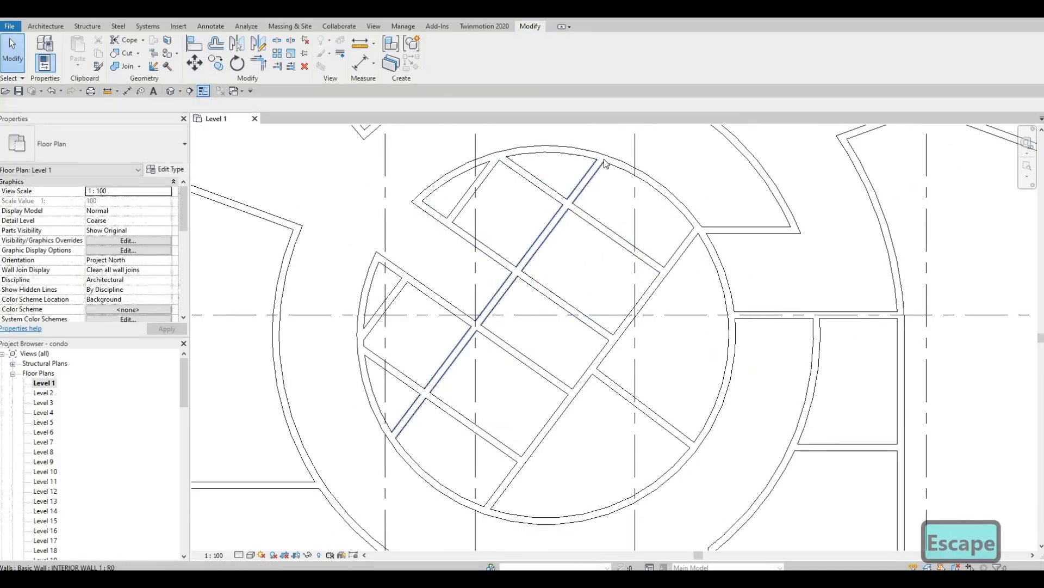
click(602, 159)
drag(575, 202, 567, 204)
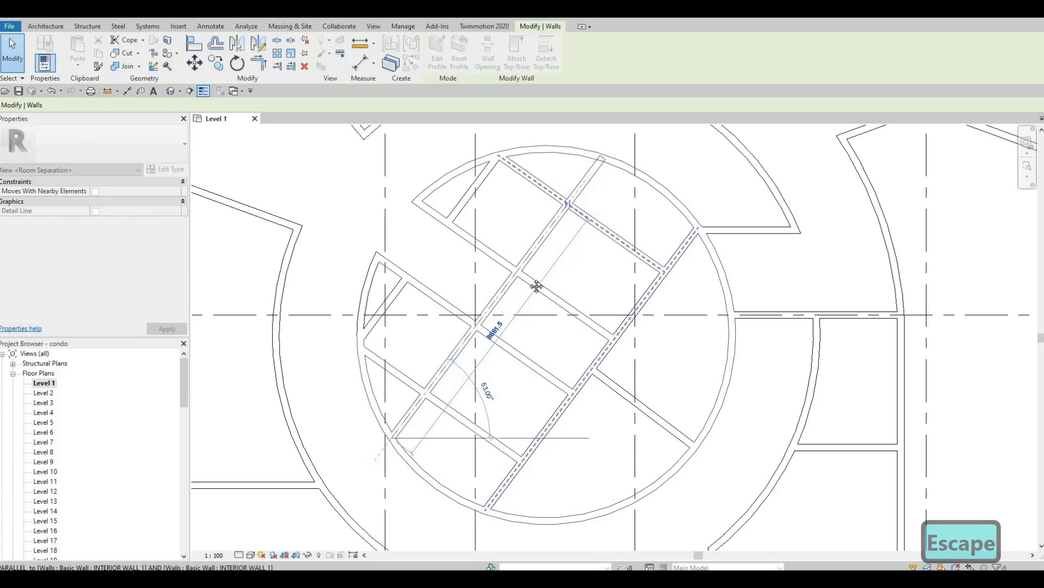
key(Escape)
middle_drag(480, 335, 511, 251)
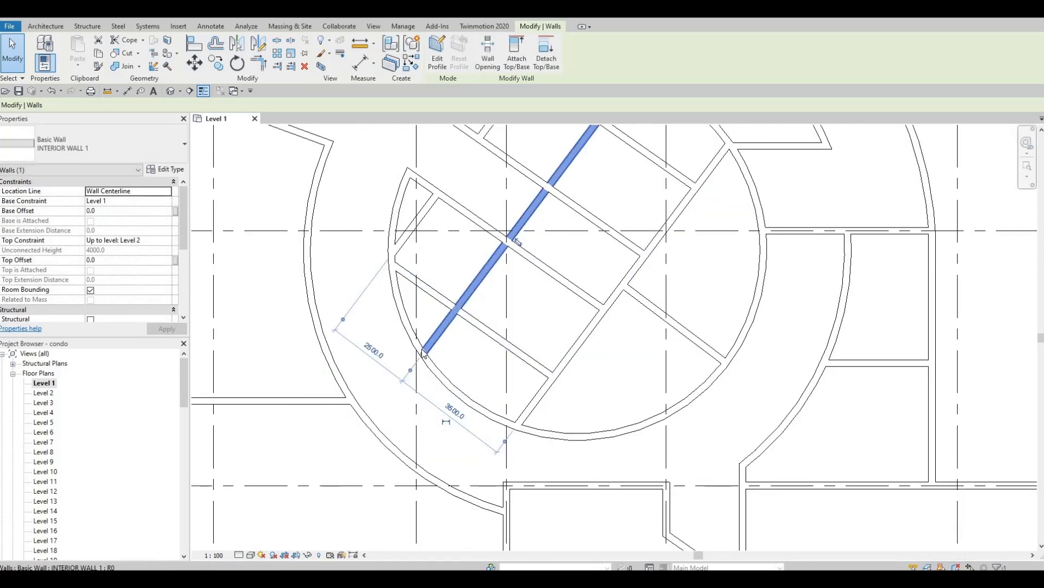
drag(448, 317, 461, 313)
middle_drag(466, 318, 466, 321)
scroll(464, 321, down, 2)
key(Escape)
key(Escape)
key(Escape)
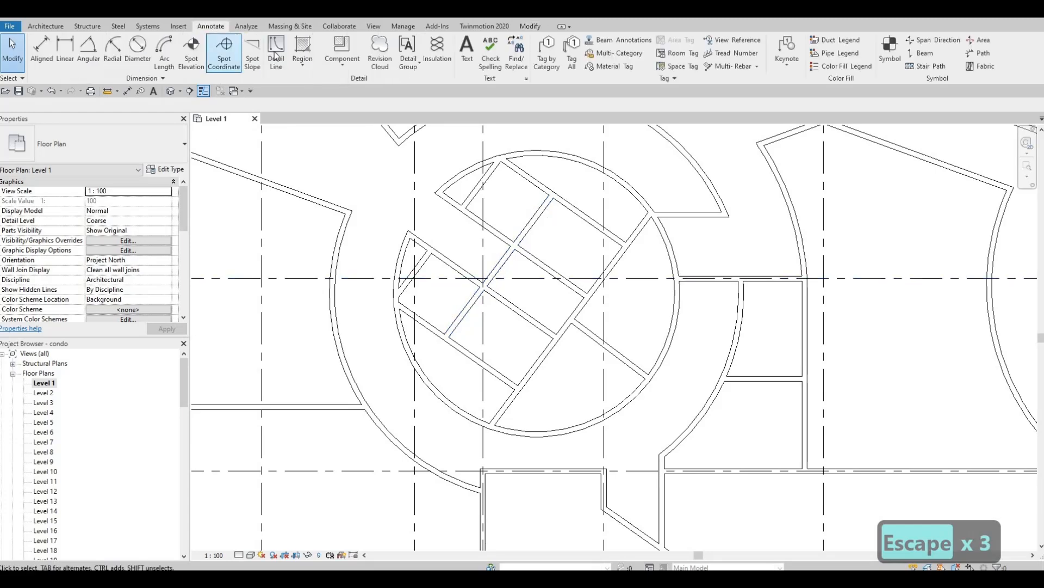
Draw two thin diagonal detail lines across the top cell of the core.
click(276, 53)
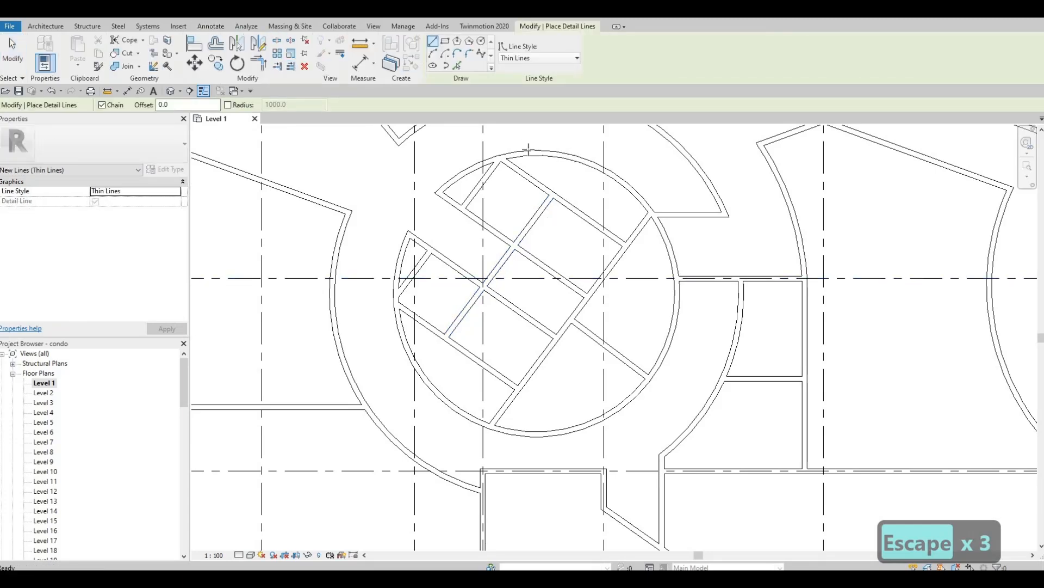
scroll(527, 150, up, 4)
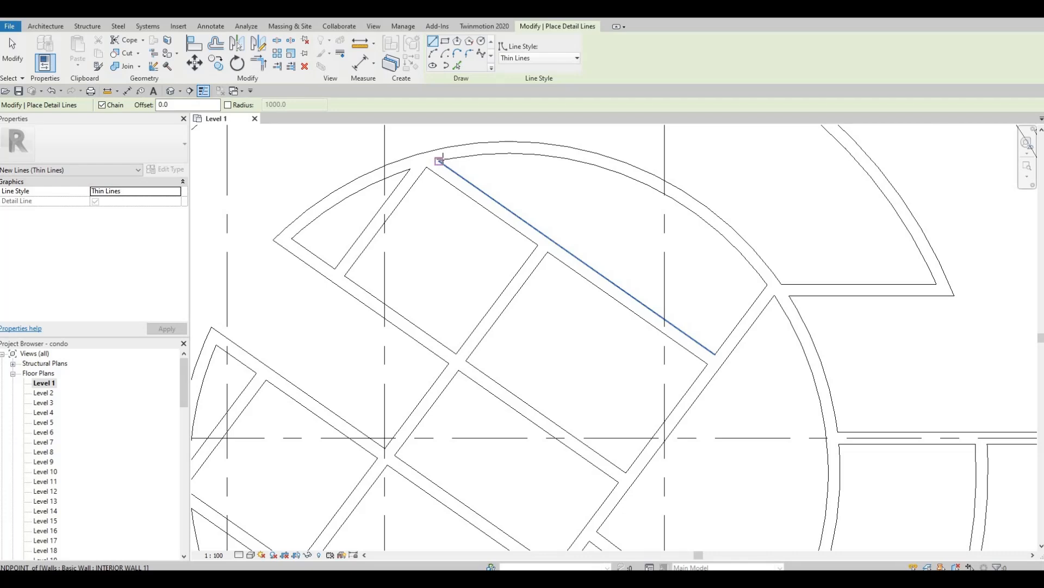
click(441, 161)
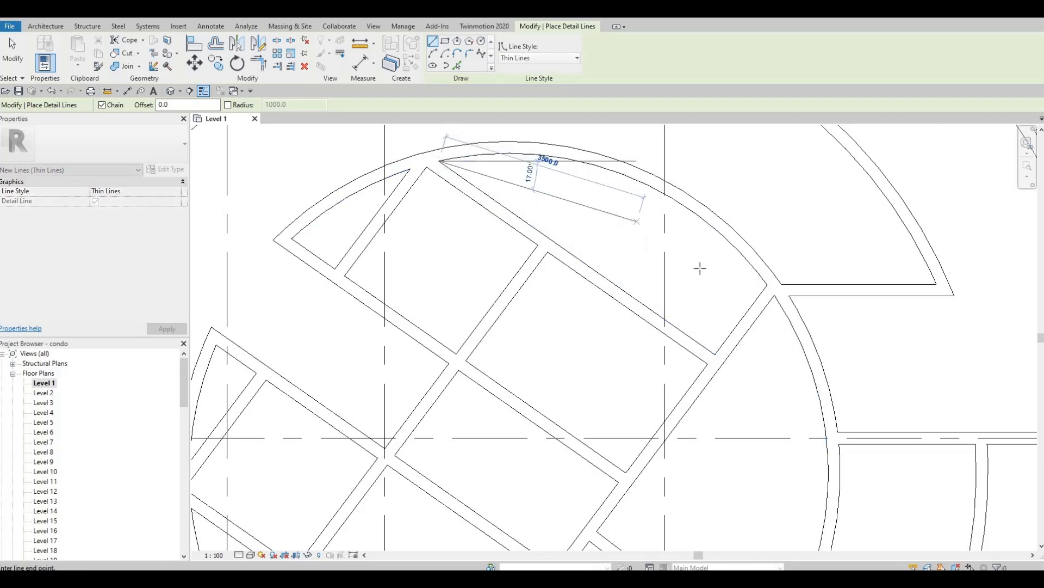
click(767, 284)
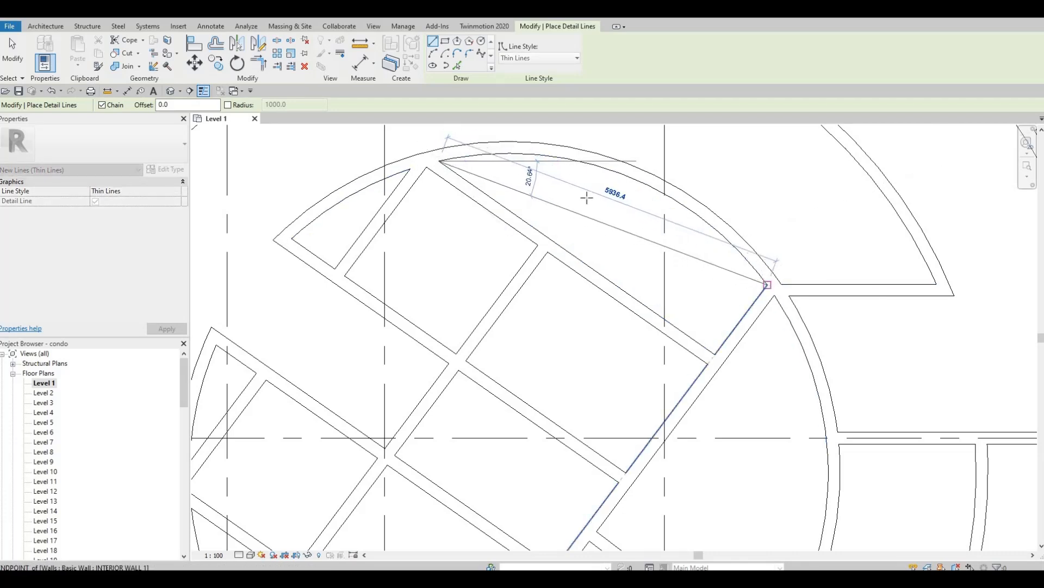
key(Escape)
click(599, 166)
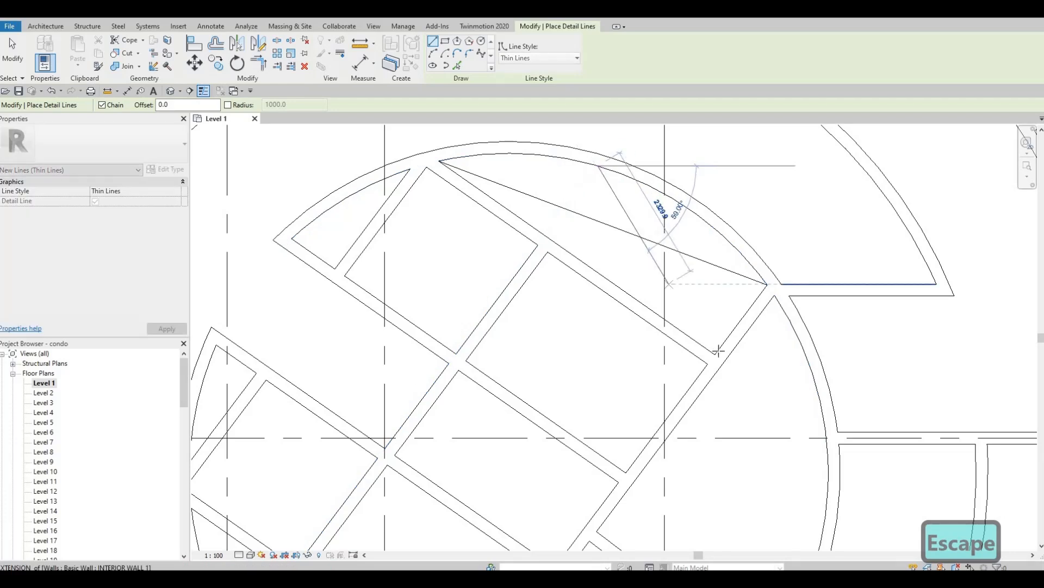
click(715, 354)
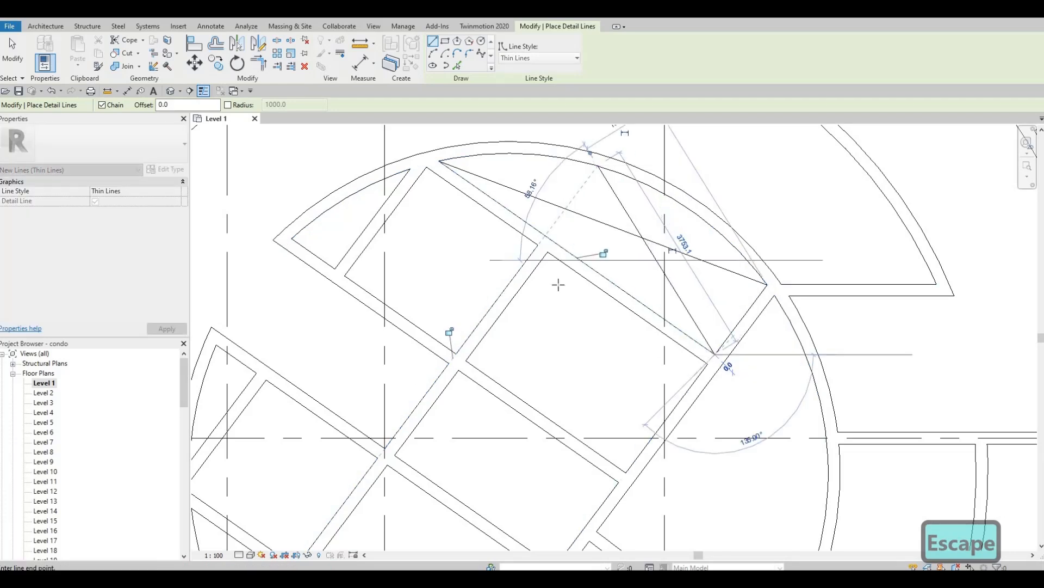
key(Escape)
Add a diagonal detail line in the small top cell.
middle_drag(295, 238, 380, 237)
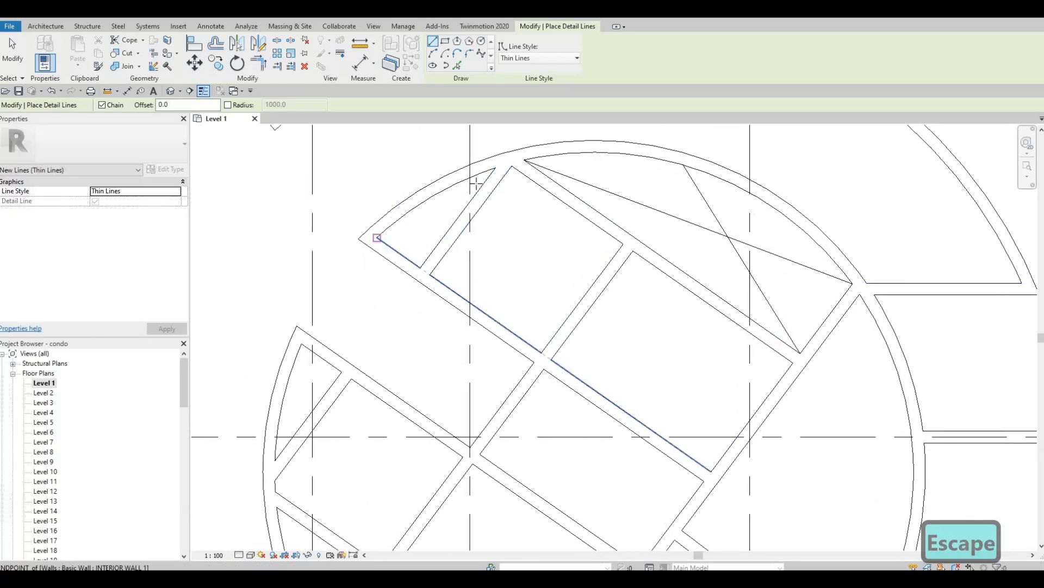
click(379, 237)
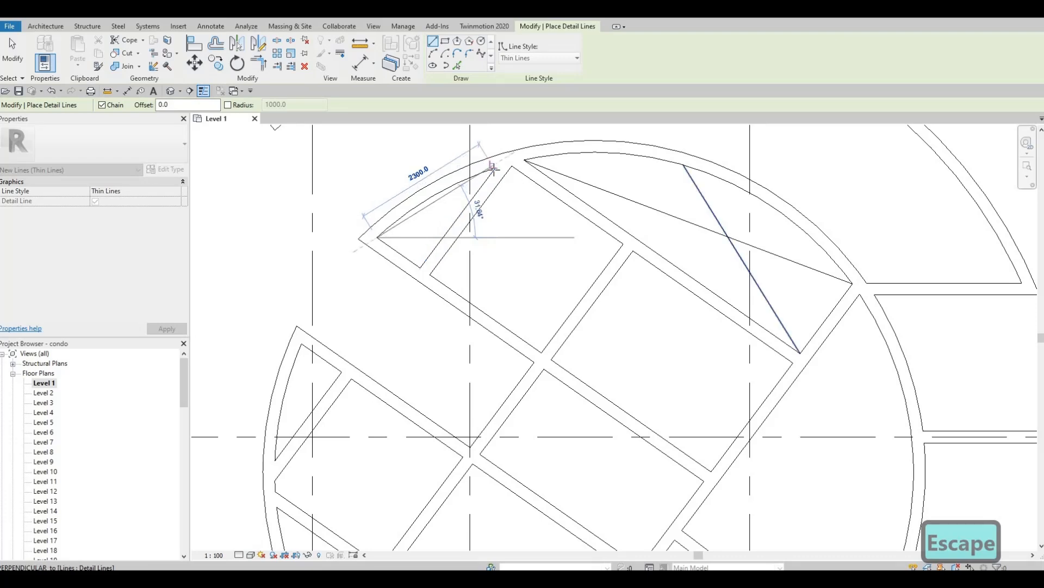
scroll(491, 171, up, 2)
key(Escape)
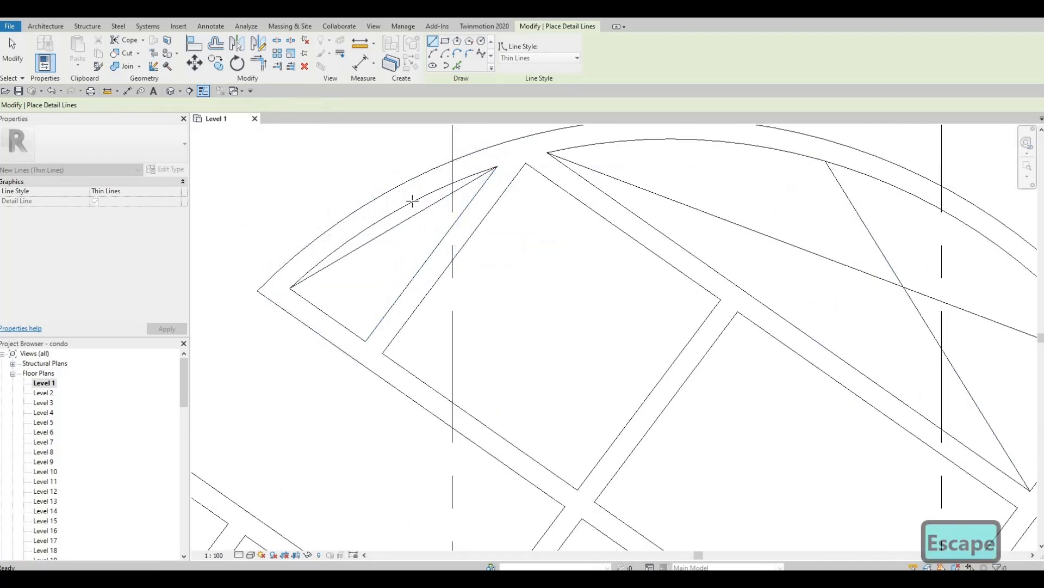
click(412, 202)
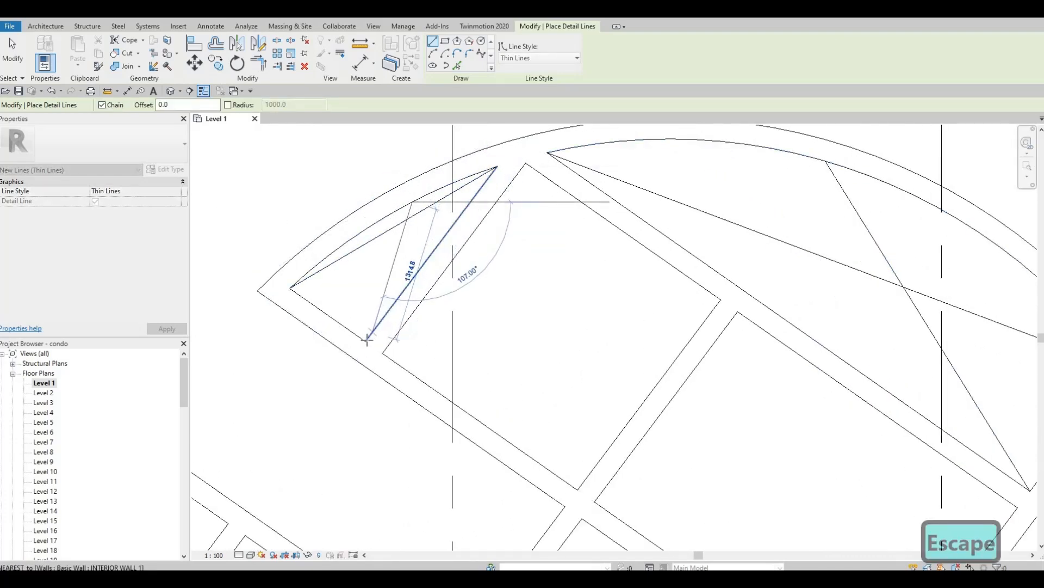
click(366, 341)
middle_drag(349, 348, 552, 111)
scroll(468, 245, down, 1)
key(Escape)
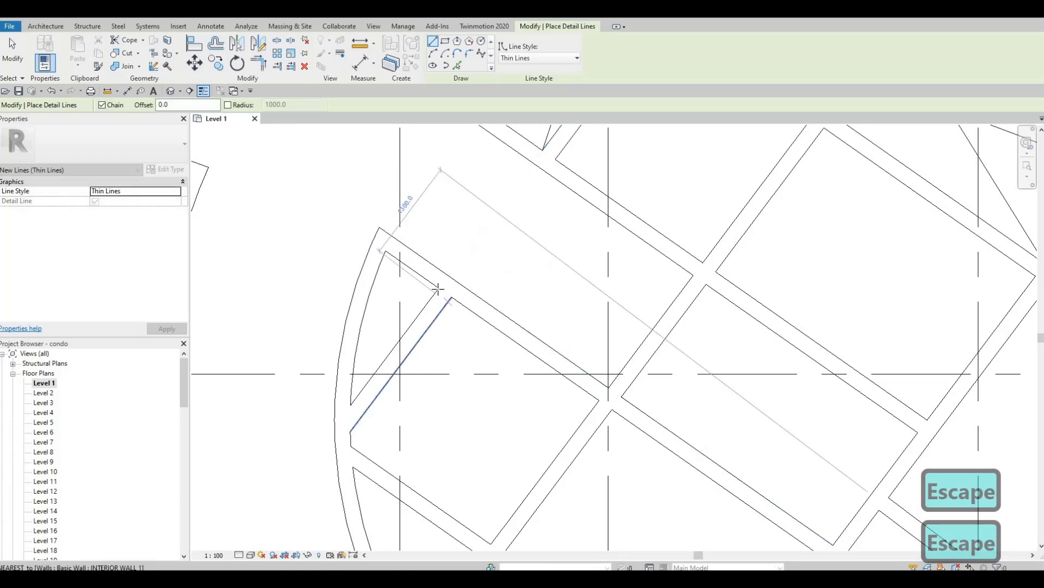
Mark the narrow cell on the core's left edge with a diagonal, then exit Detail Line.
click(392, 314)
scroll(387, 319, down, 2)
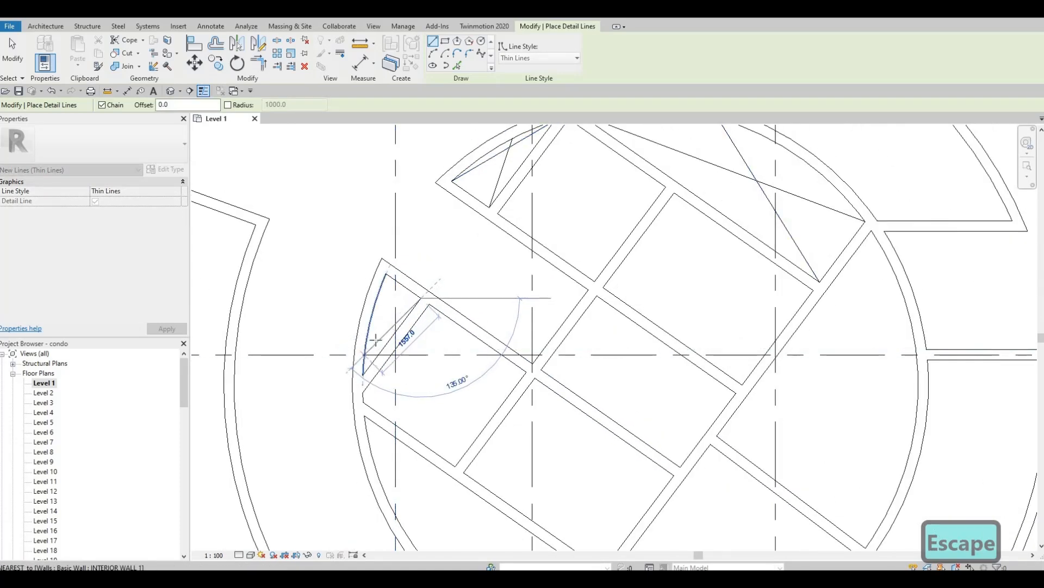
scroll(376, 339, down, 2)
key(Escape)
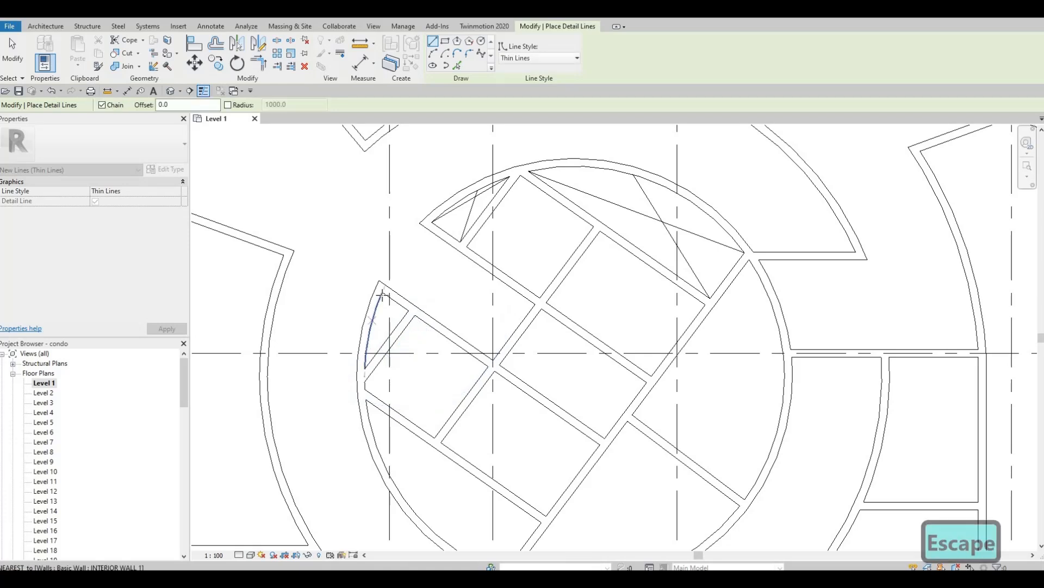
click(383, 293)
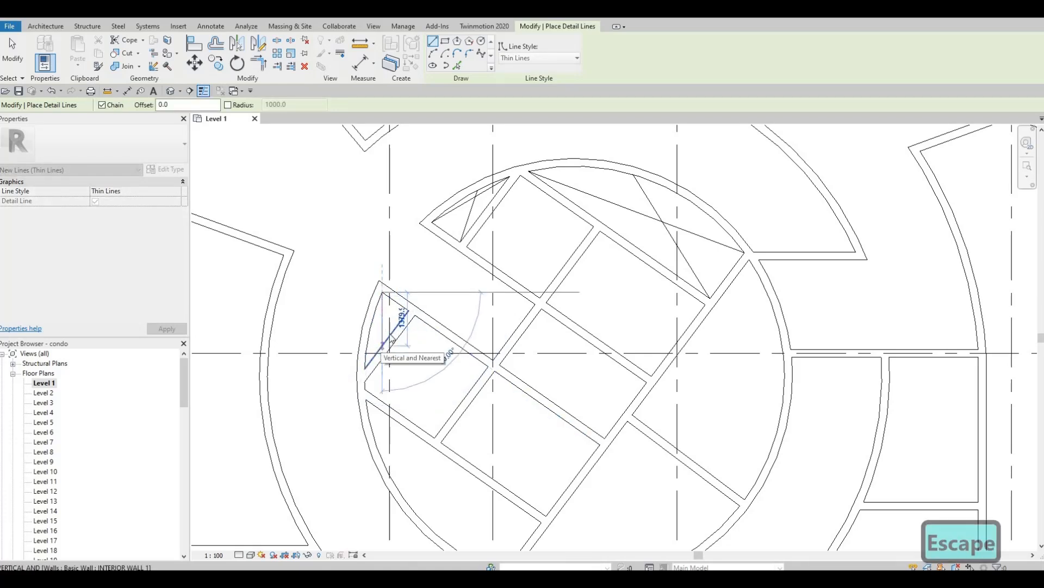
key(Escape)
click(408, 311)
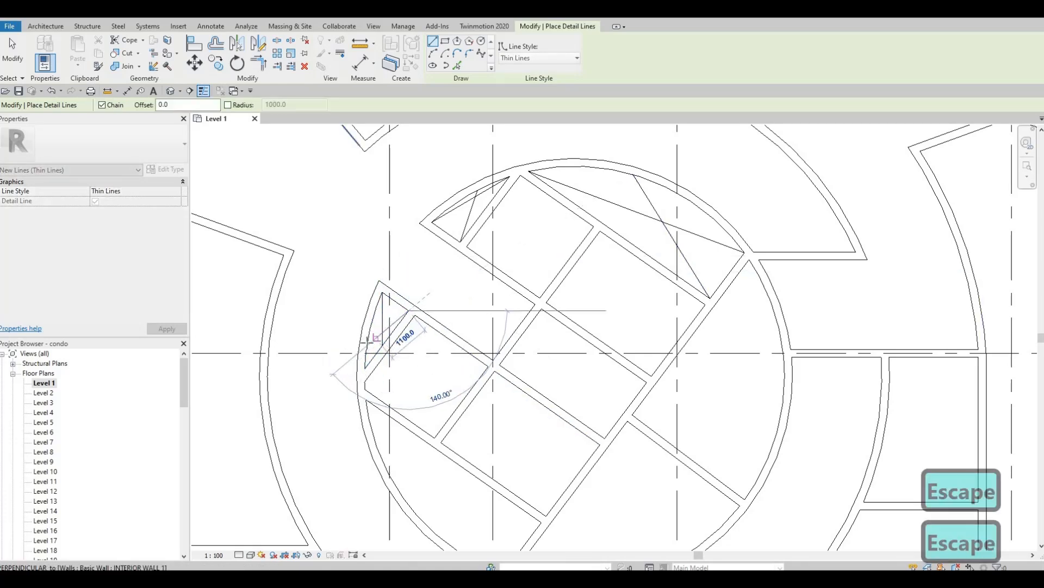
key(Escape)
scroll(443, 299, down, 1)
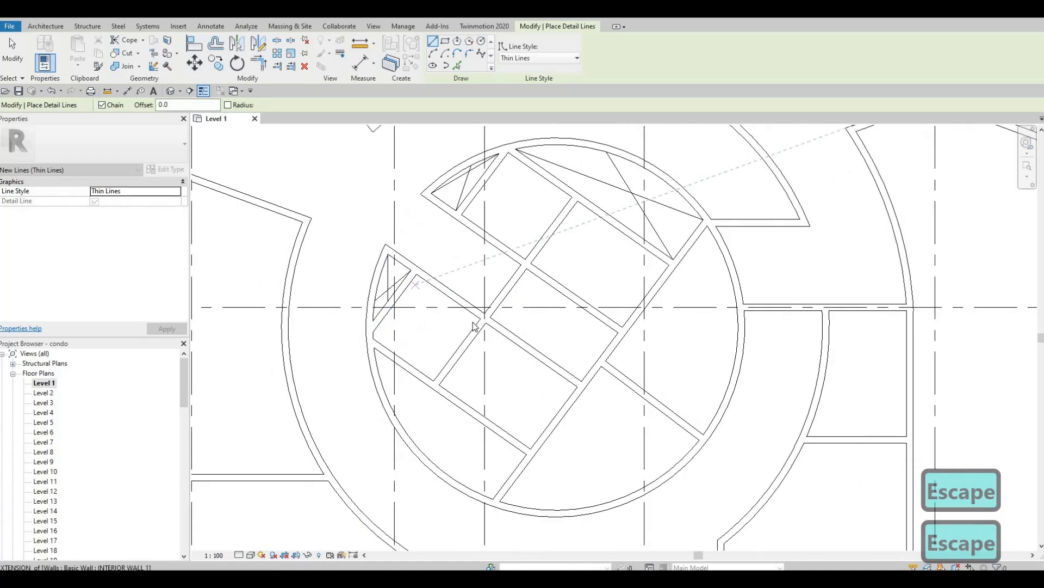
key(Escape)
middle_drag(386, 364, 374, 320)
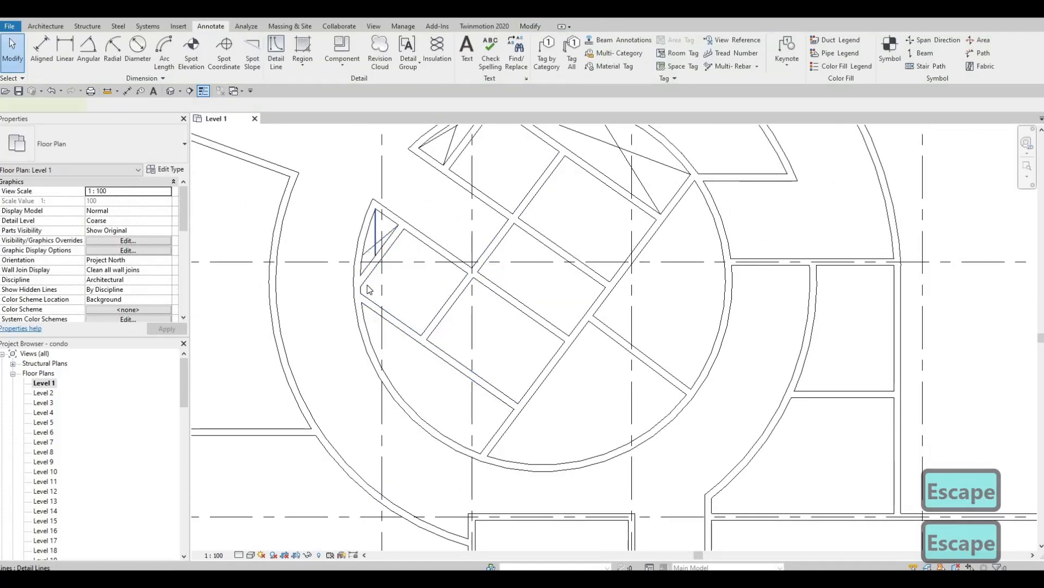
Use CS on an existing detail line to draw a diagonal in the lower-left cell.
click(363, 298)
key(c)
key(s)
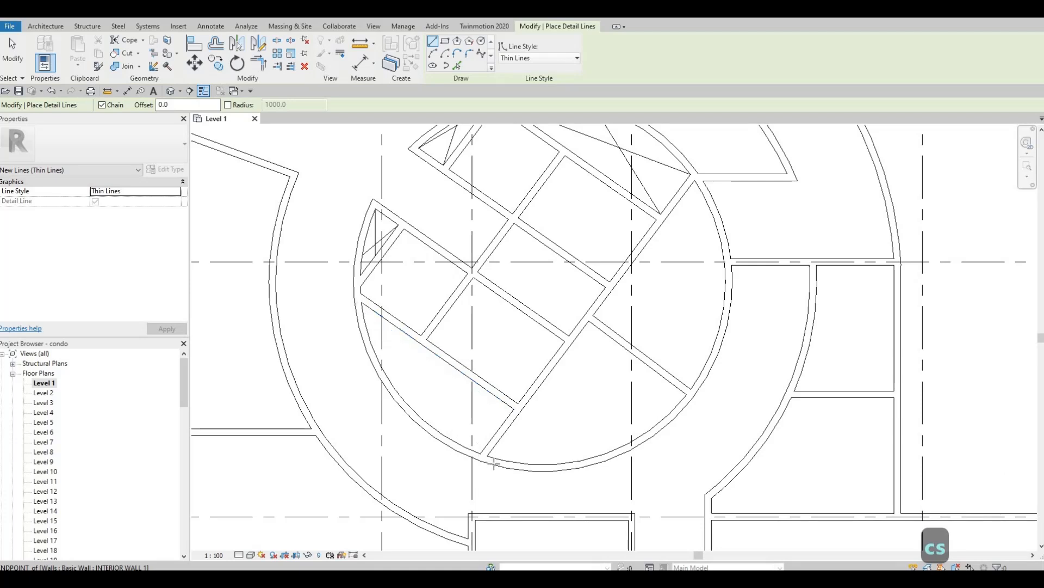
click(362, 302)
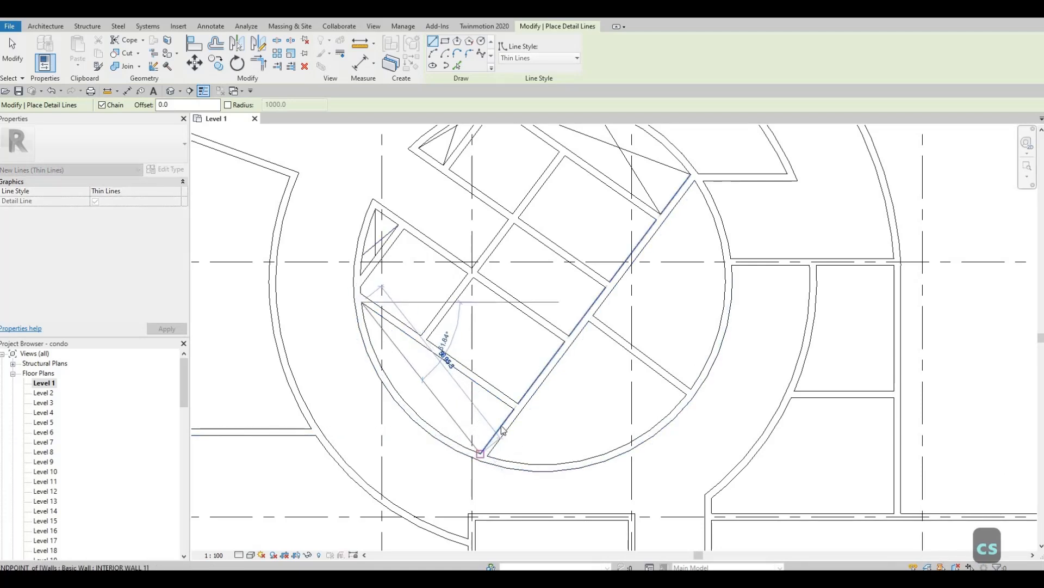
click(481, 452)
key(Escape)
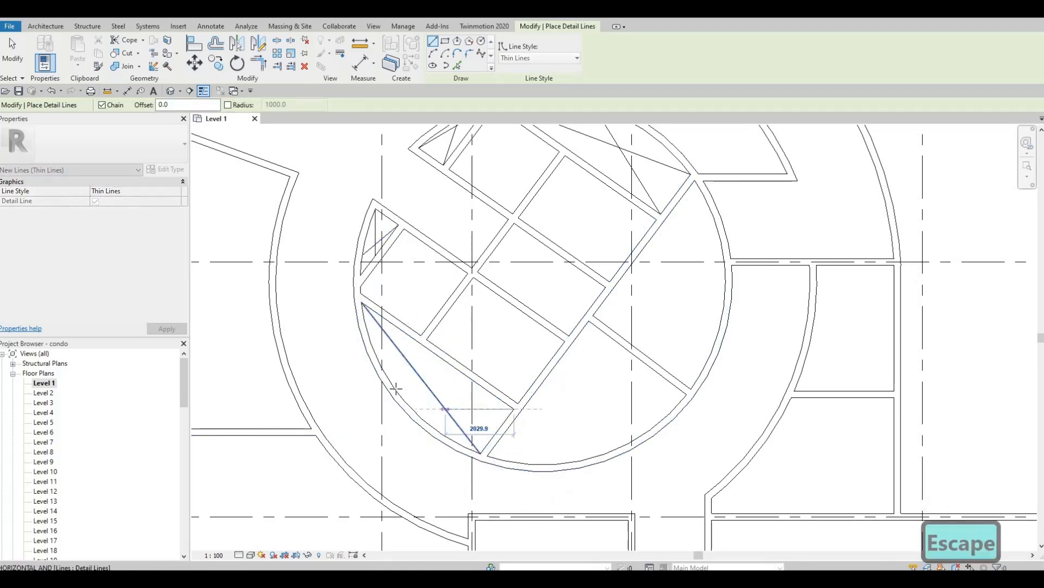
key(Escape)
scroll(425, 329, down, 2)
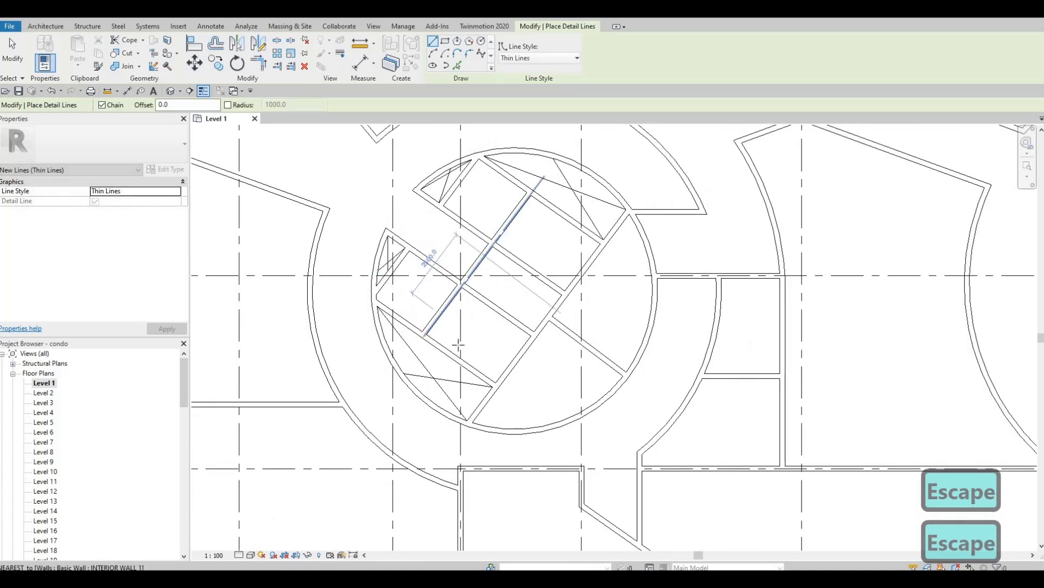
scroll(387, 330, up, 3)
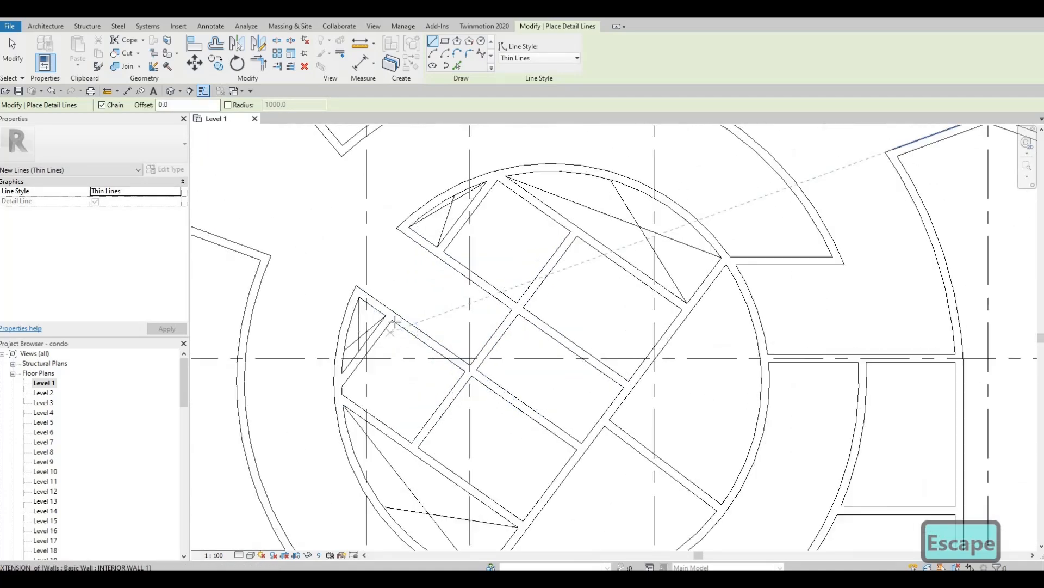
Draw two more diagonal lines between wall corners in the left cells.
click(394, 316)
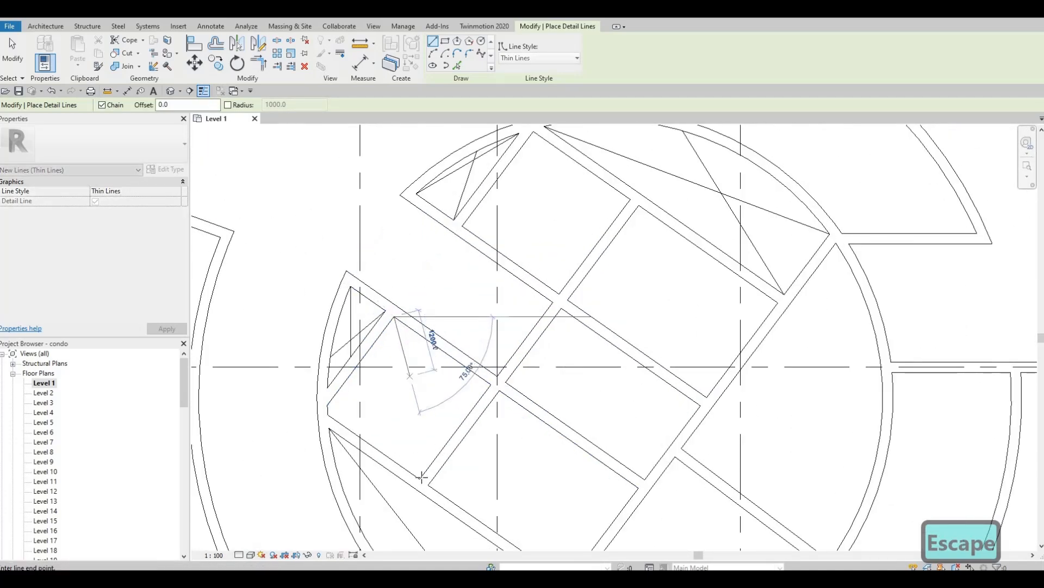
click(420, 478)
key(Escape)
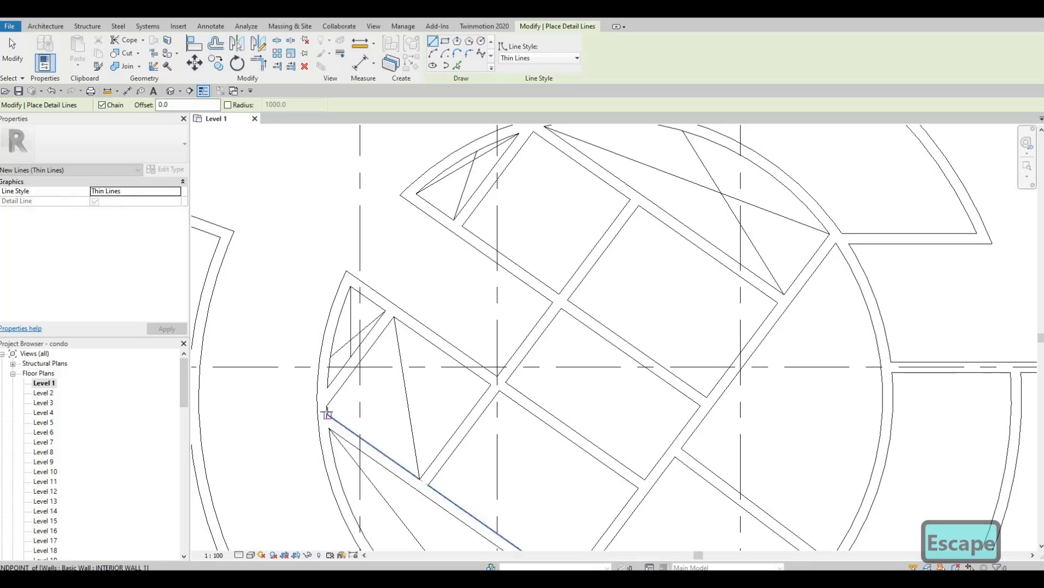
click(327, 413)
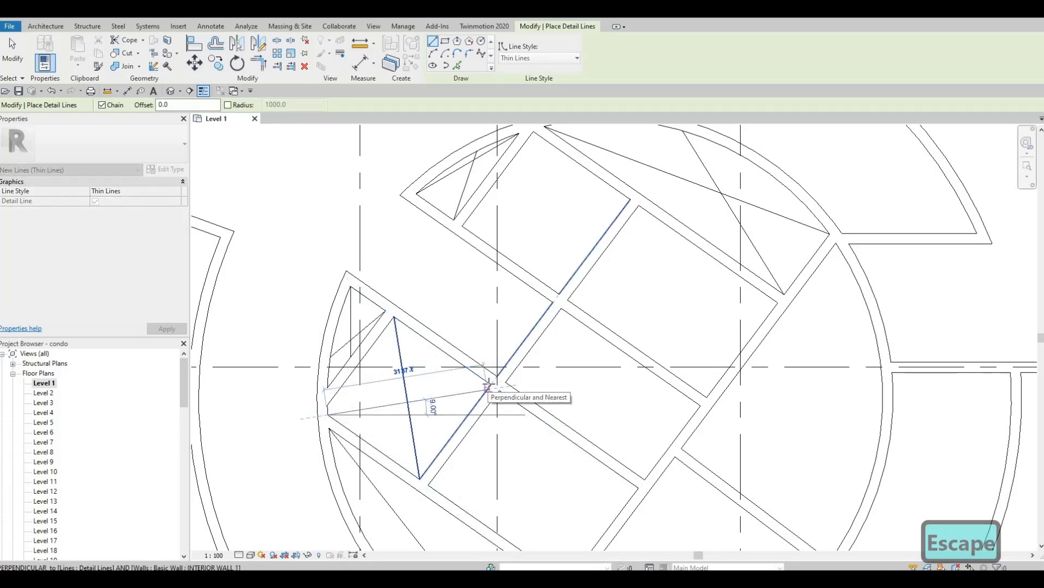
scroll(489, 384, up, 2)
scroll(491, 385, up, 3)
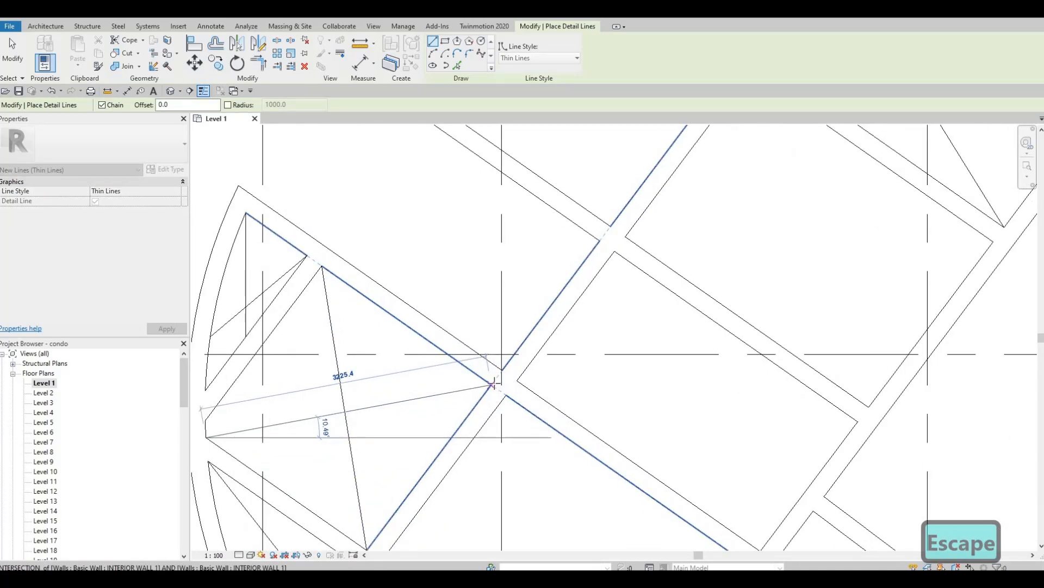
click(493, 384)
key(Escape)
scroll(511, 381, down, 5)
Draw a wall-midpoint-to-corner line and a crossing line in an upper cell.
middle_drag(571, 375, 549, 501)
click(565, 397)
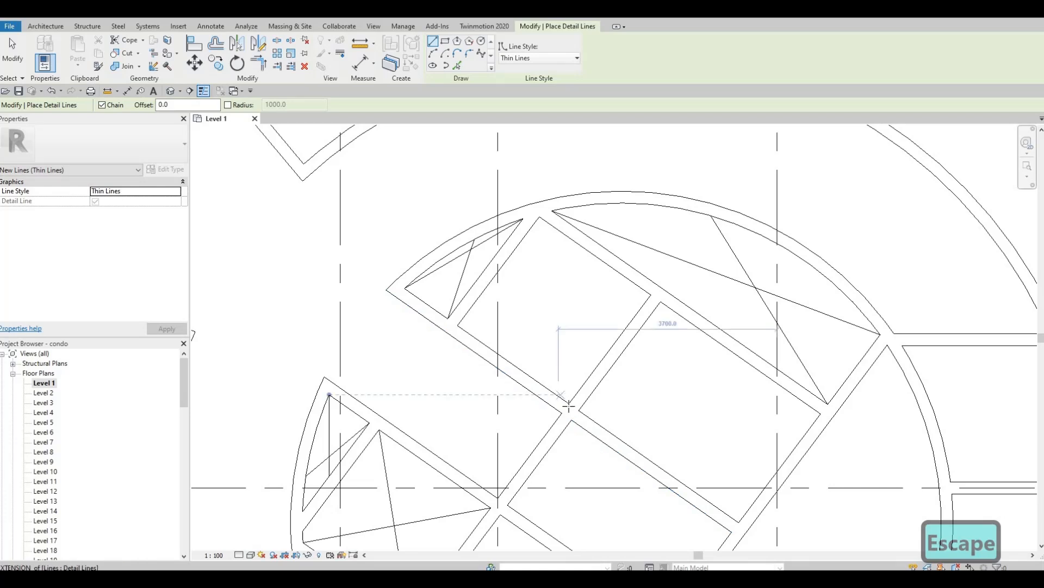
key(Escape)
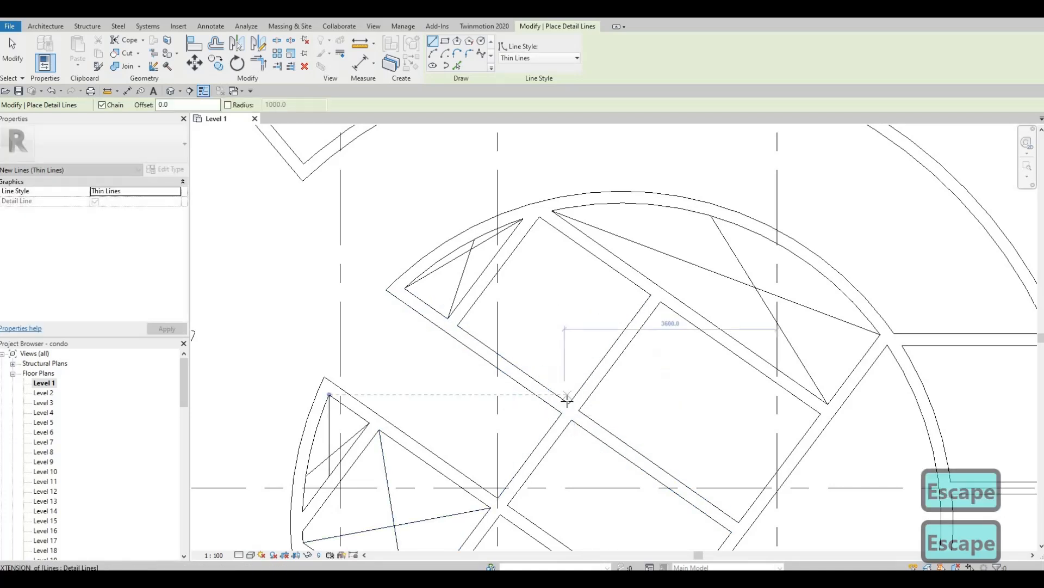
click(569, 403)
click(540, 219)
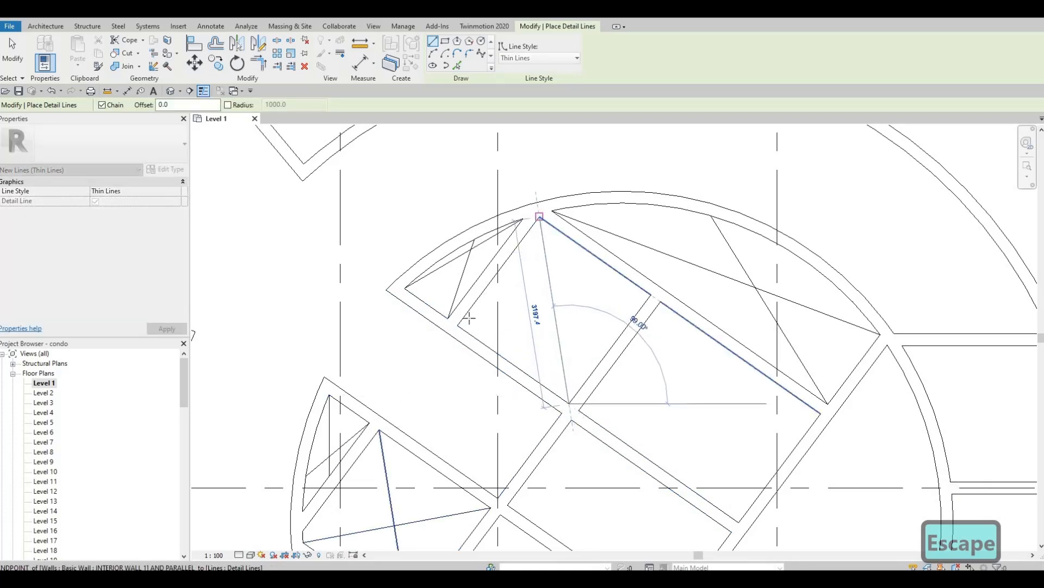
key(Escape)
click(457, 325)
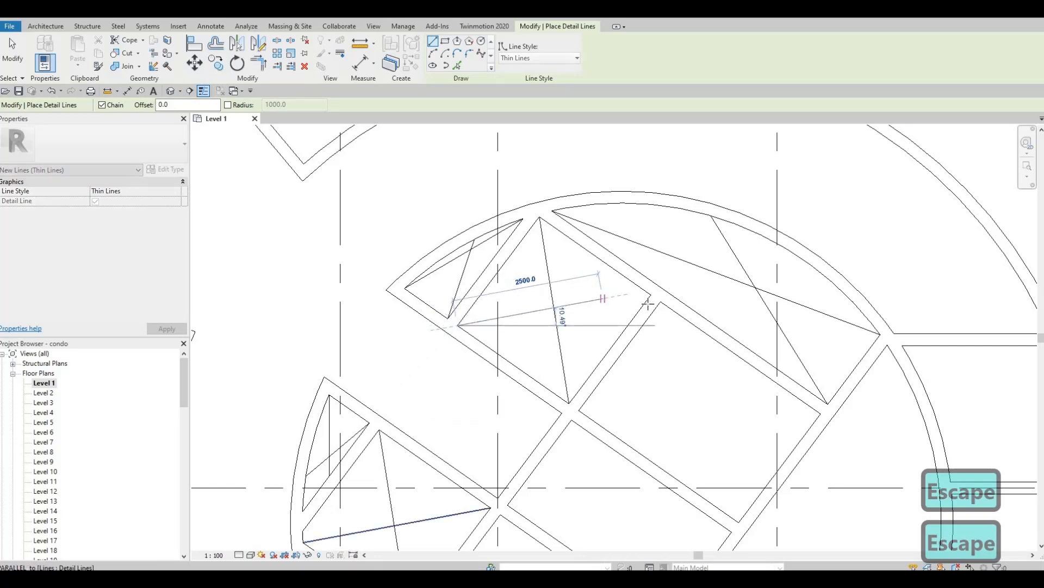
click(651, 295)
key(Escape)
Add a diagonal and a horizontal line in the cells further right, then stop drawing.
middle_drag(562, 288, 450, 246)
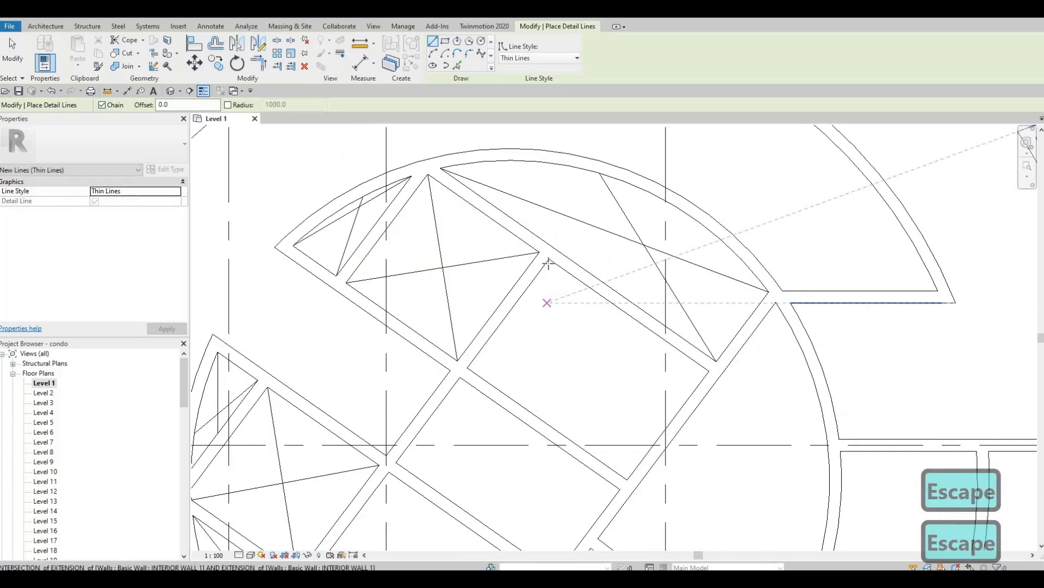
click(550, 260)
middle_drag(625, 476, 559, 375)
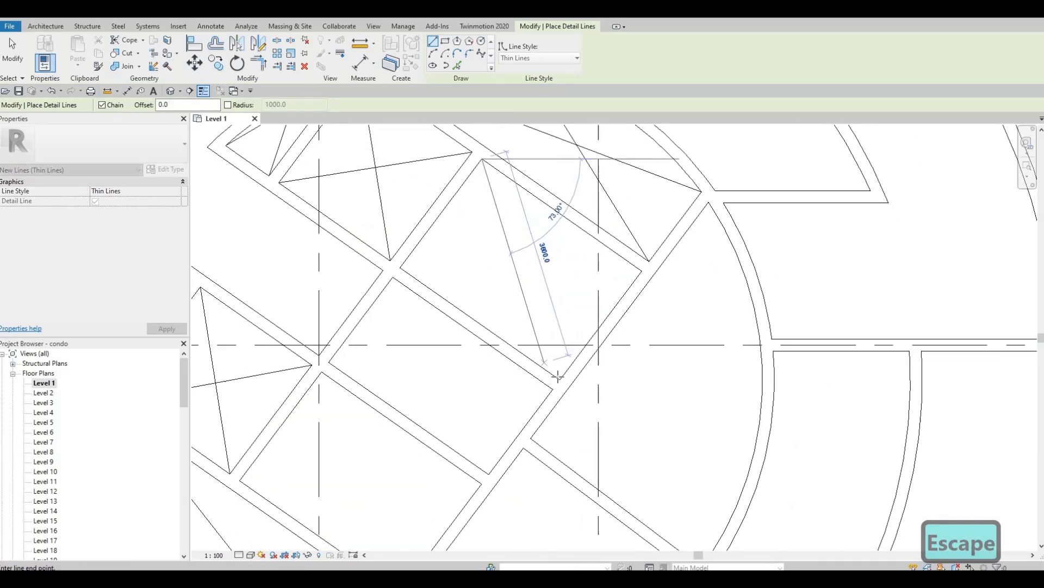
click(562, 377)
key(Escape)
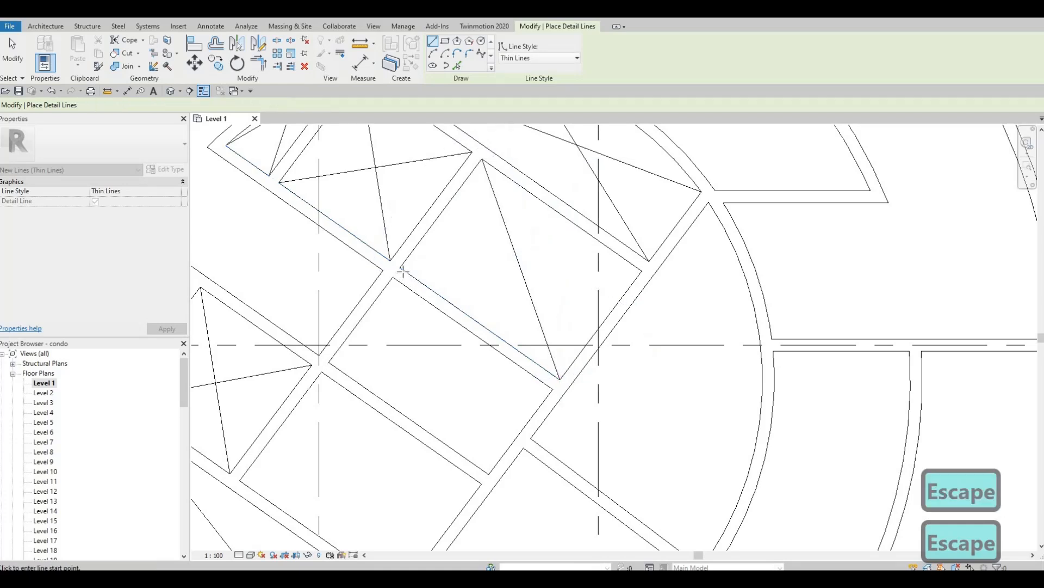
click(401, 268)
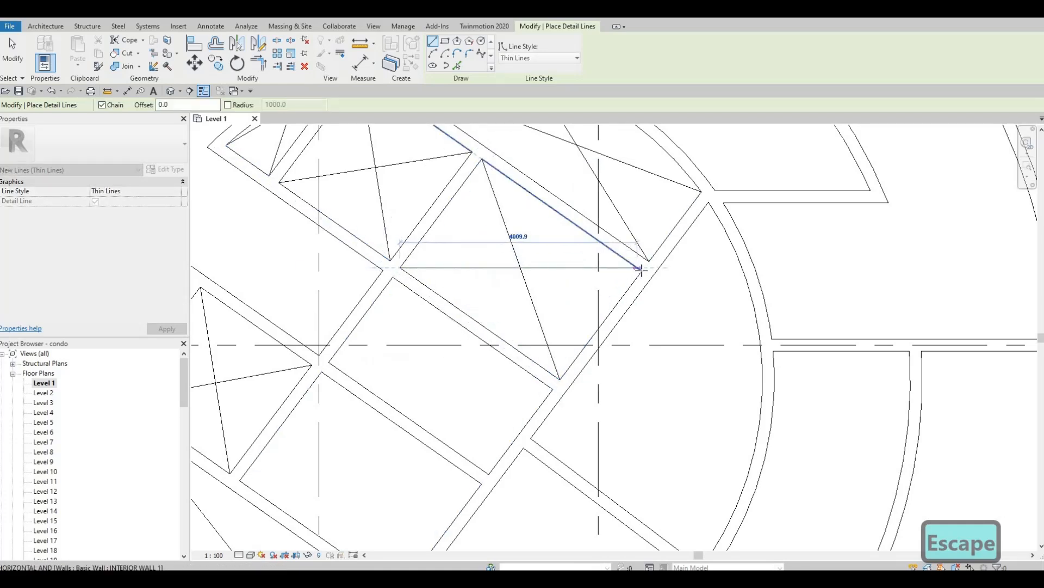
scroll(639, 274, up, 2)
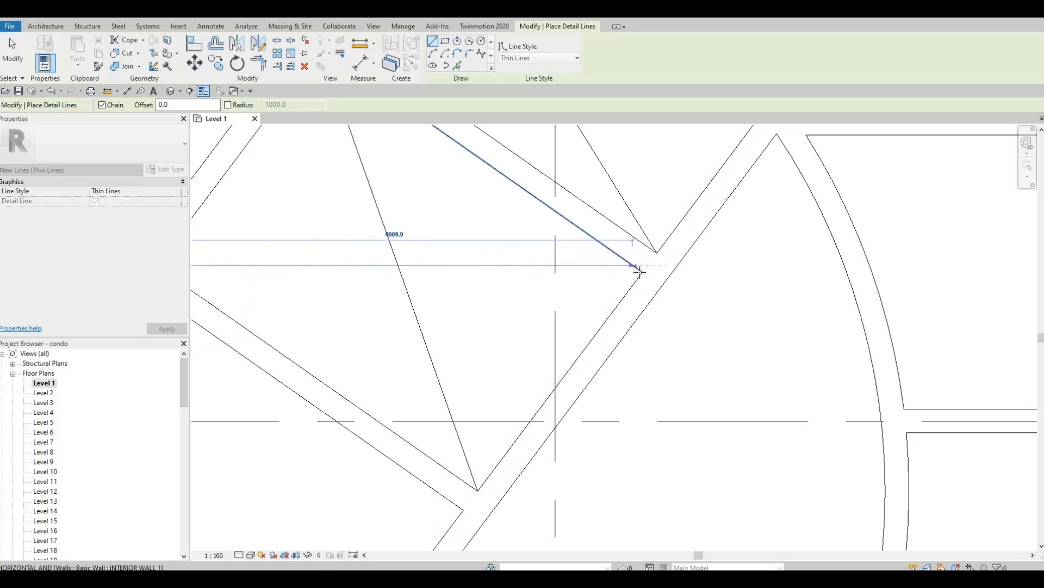
scroll(640, 273, up, 2)
click(642, 273)
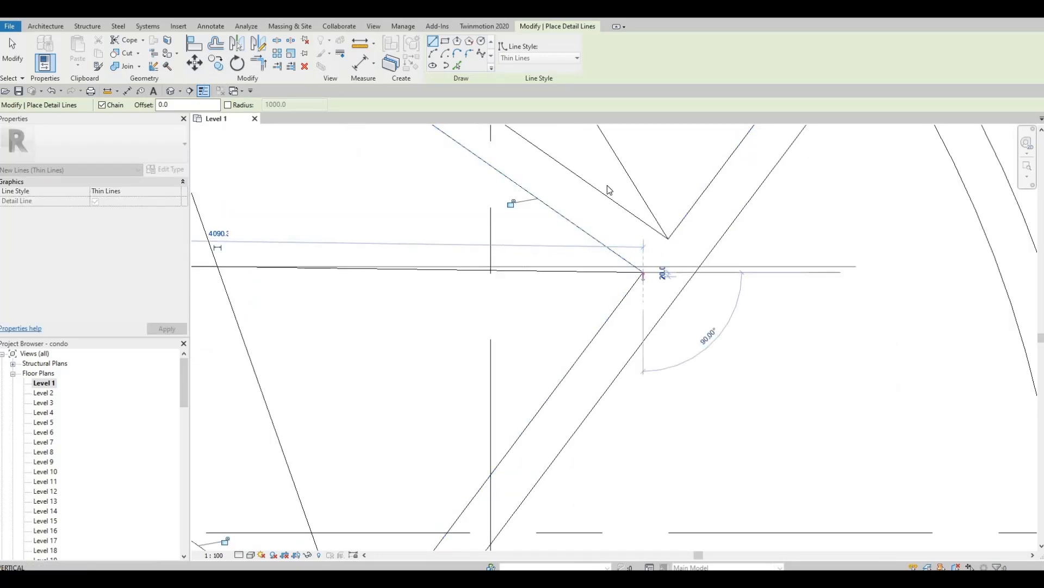
key(Escape)
key(Escape)
scroll(505, 276, down, 3)
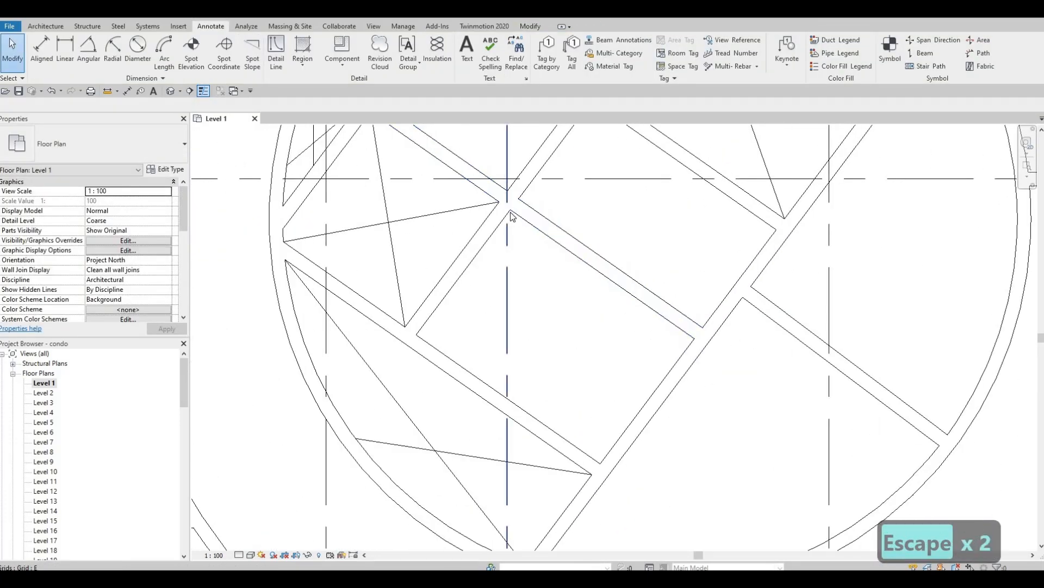
Draw a diagonal detail line between opposite wall corners of another core cell.
key(Escape)
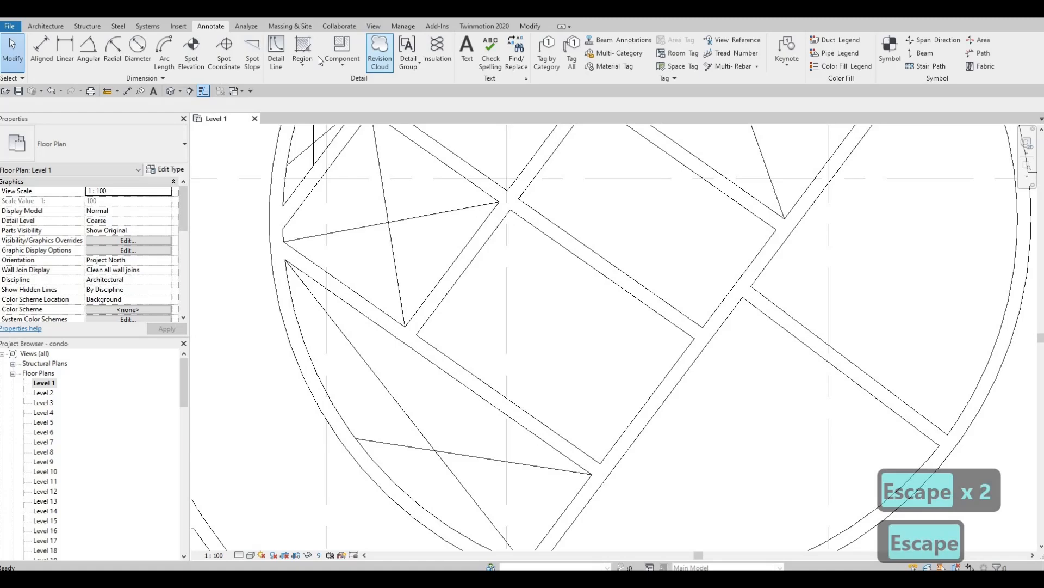
click(277, 54)
scroll(489, 207, up, 3)
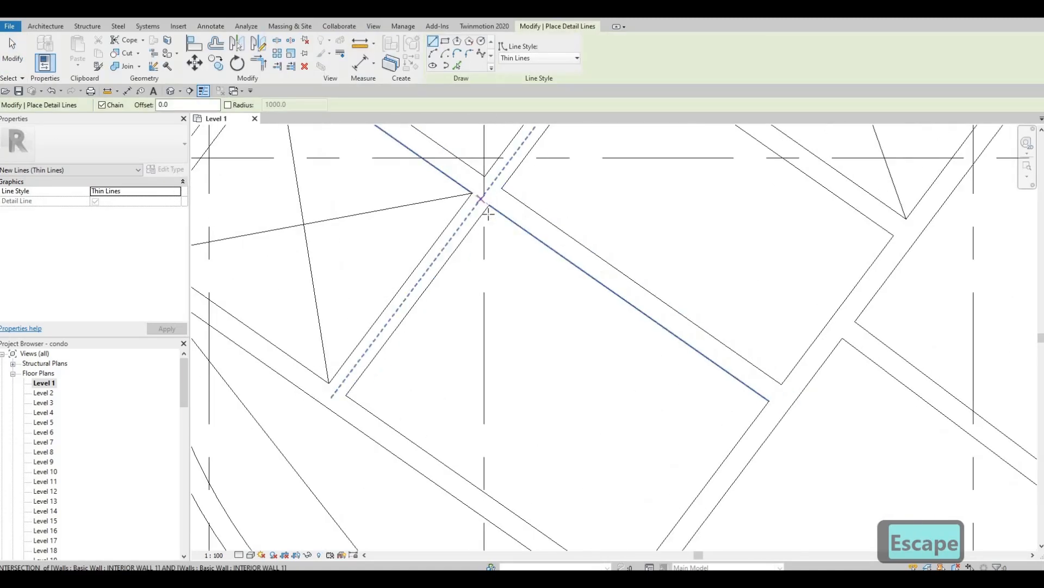
click(489, 206)
middle_drag(541, 412, 537, 252)
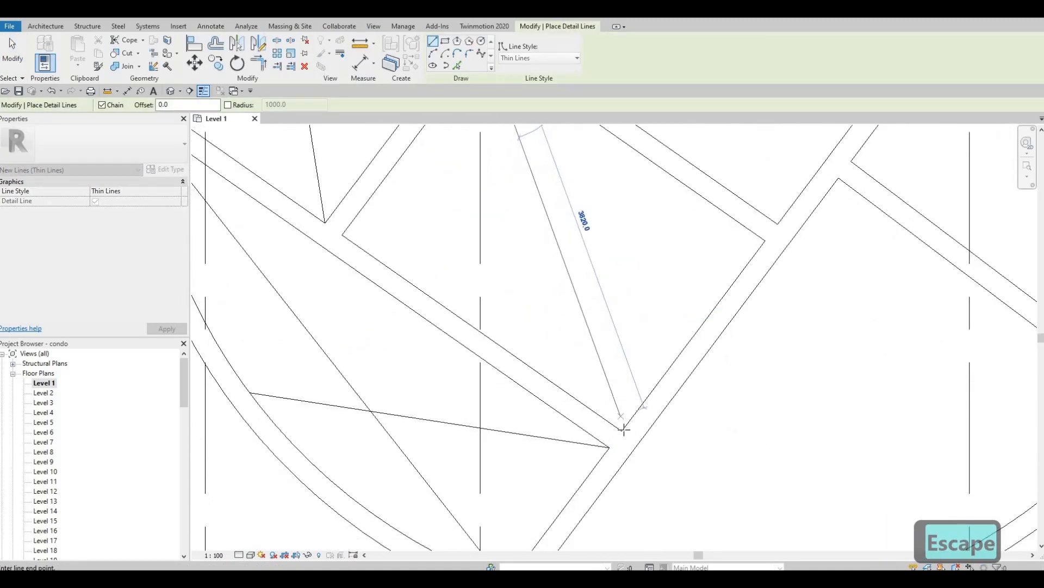
click(624, 429)
key(Escape)
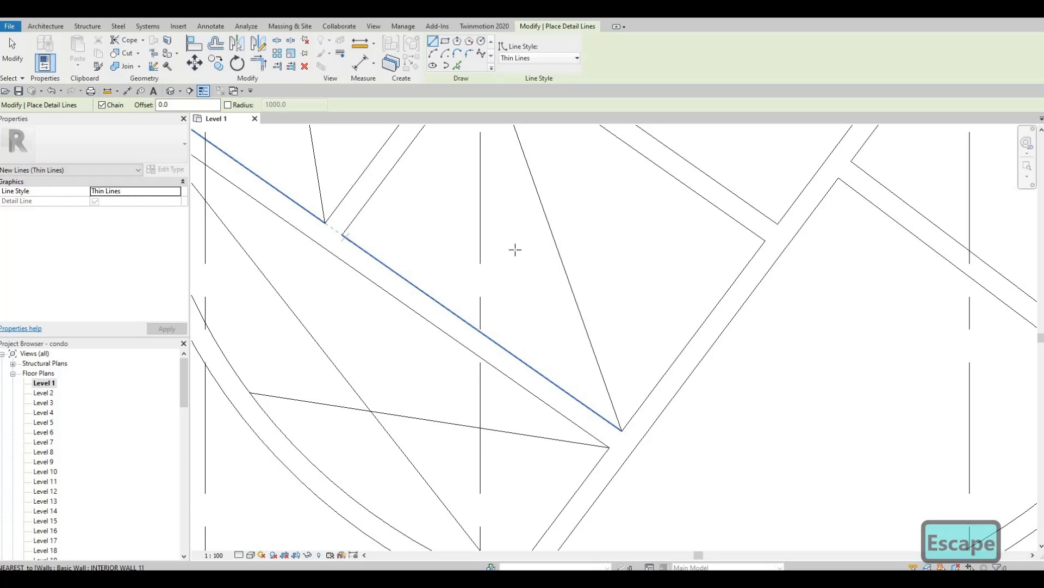
Add a horizontal detail line across the cell to complete the triangle, then exit the tool.
click(342, 235)
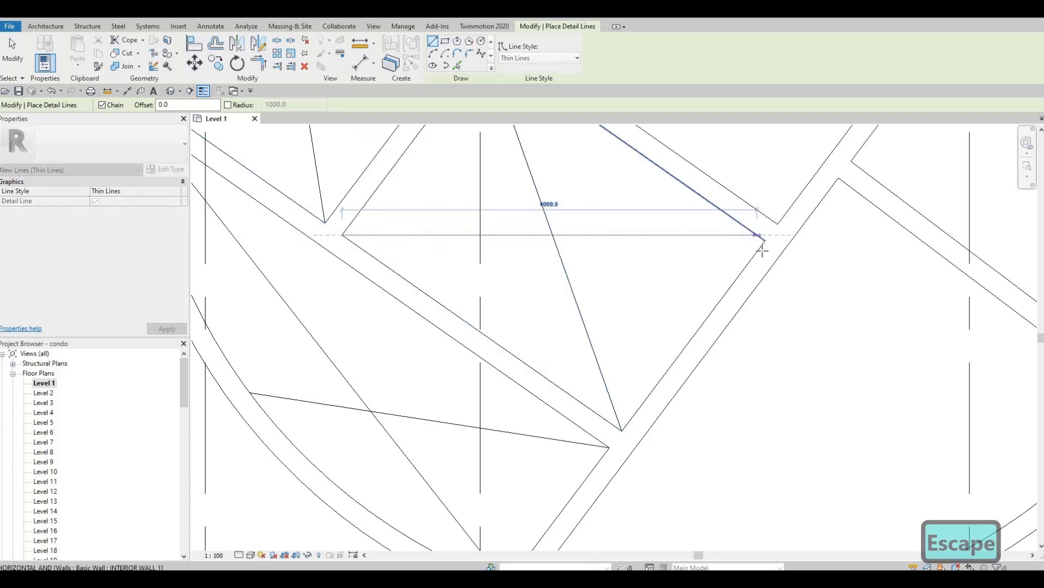
scroll(762, 251, up, 2)
scroll(764, 242, up, 3)
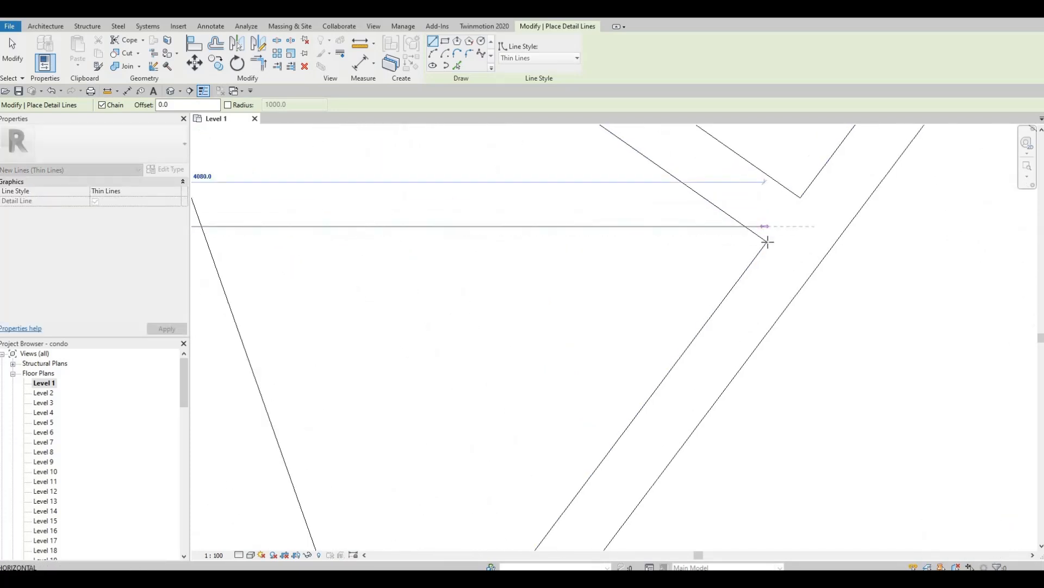
click(761, 241)
scroll(701, 258, down, 3)
key(Escape)
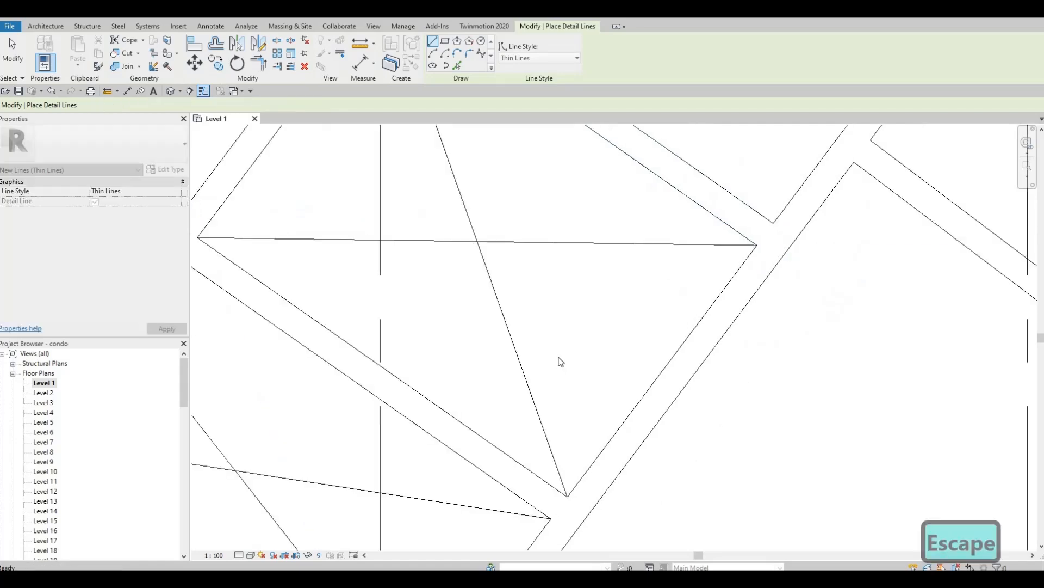
key(Escape)
scroll(568, 351, down, 5)
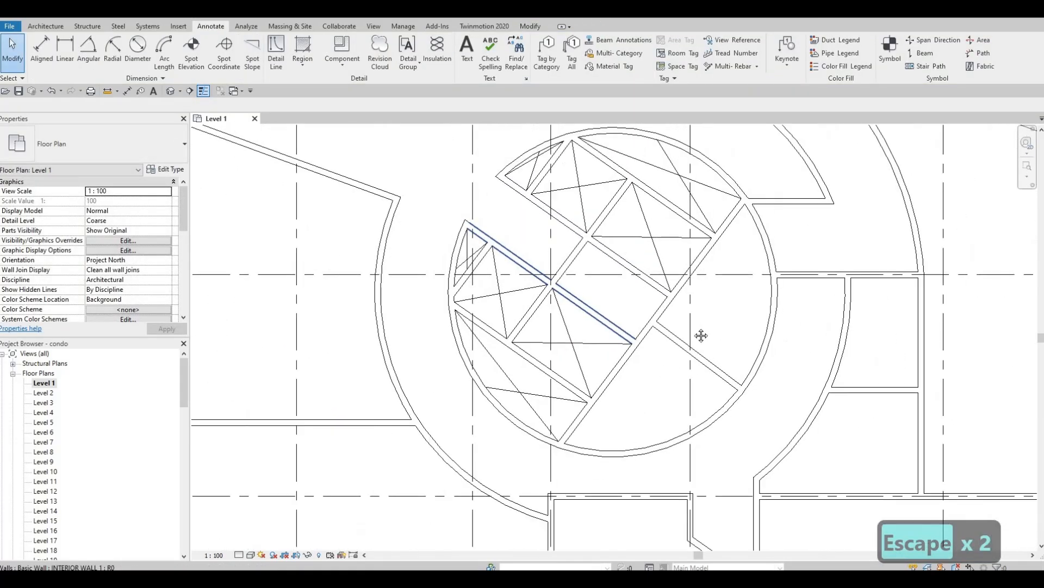
middle_drag(781, 231, 726, 266)
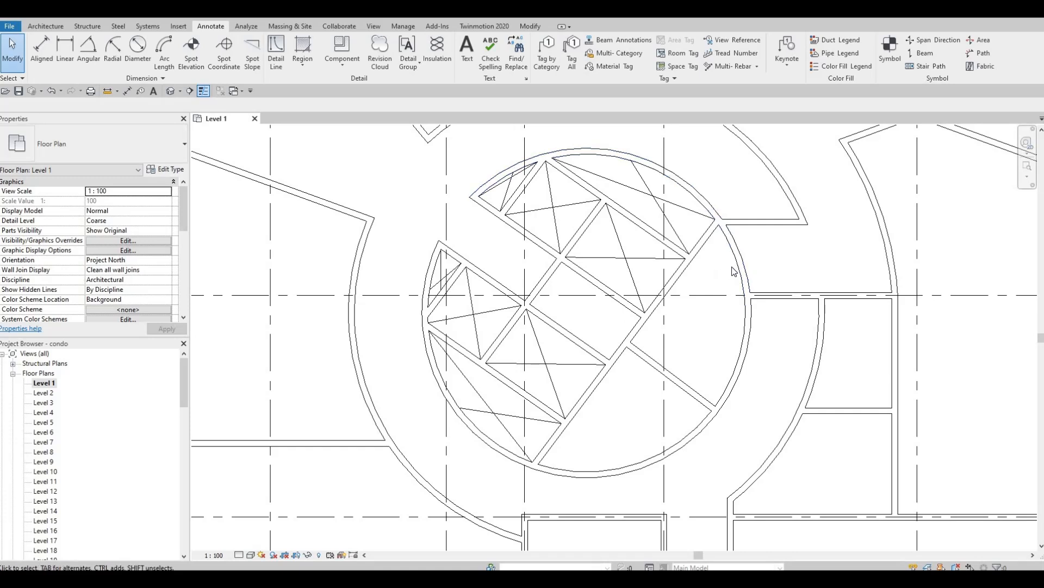
middle_drag(723, 283, 716, 300)
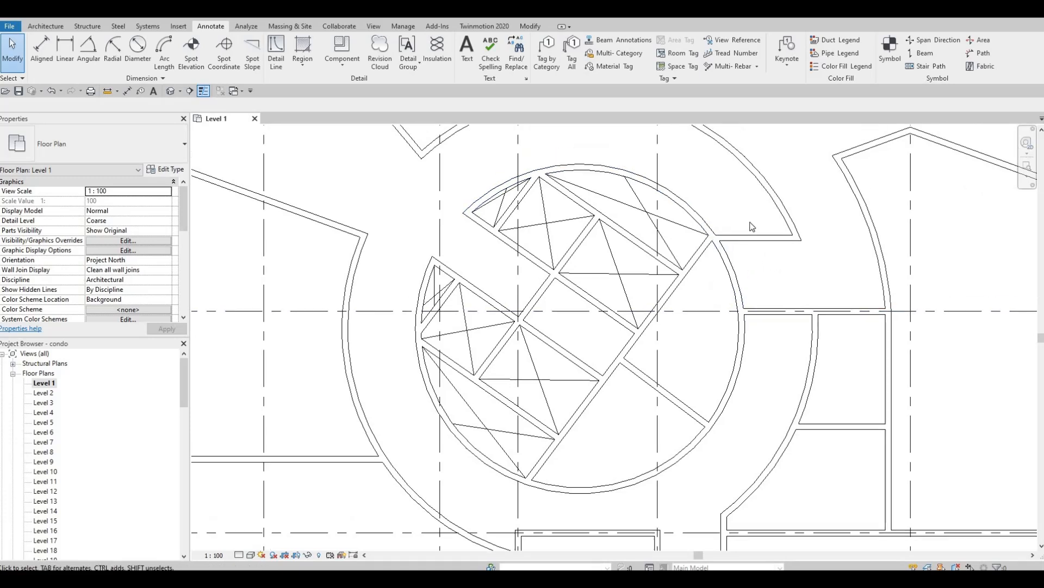
scroll(771, 247, down, 2)
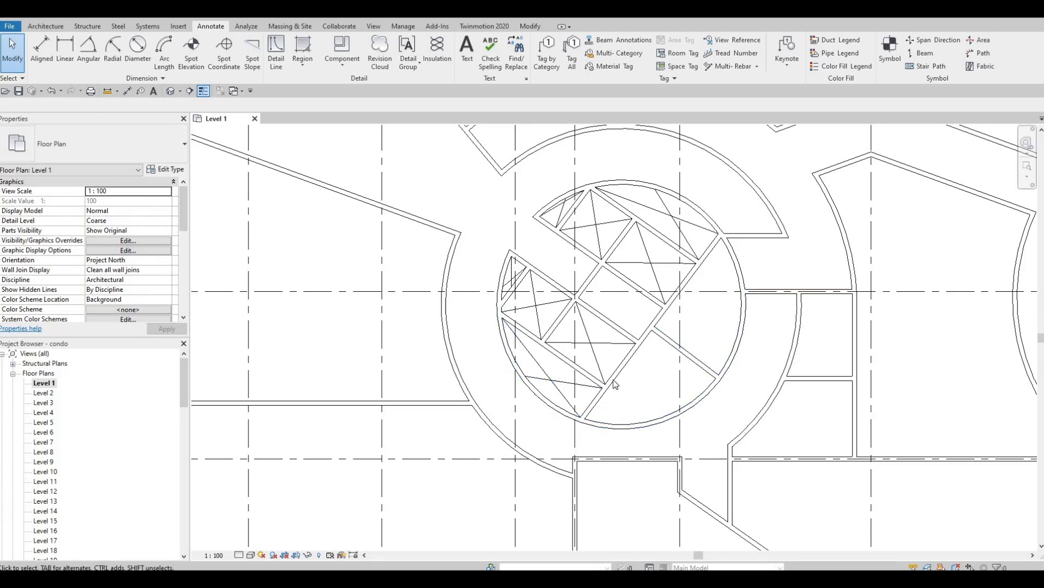
Split the diagonal interior wall in the elevator core using SL.
middle_drag(613, 407, 604, 376)
scroll(601, 387, down, 1)
scroll(582, 426, down, 1)
middle_drag(584, 300, 569, 342)
scroll(569, 342, up, 1)
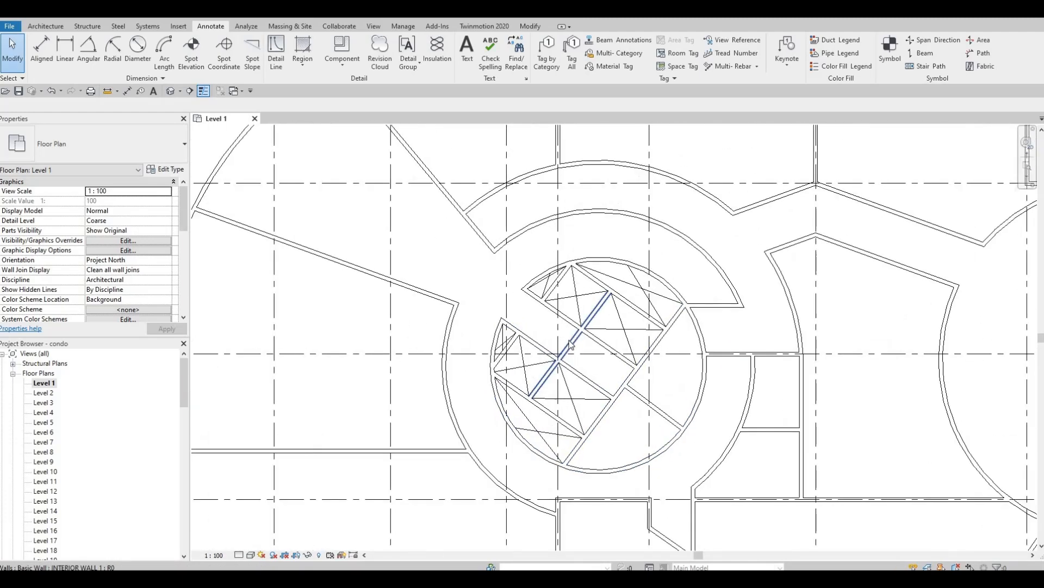
scroll(570, 345, up, 2)
click(571, 351)
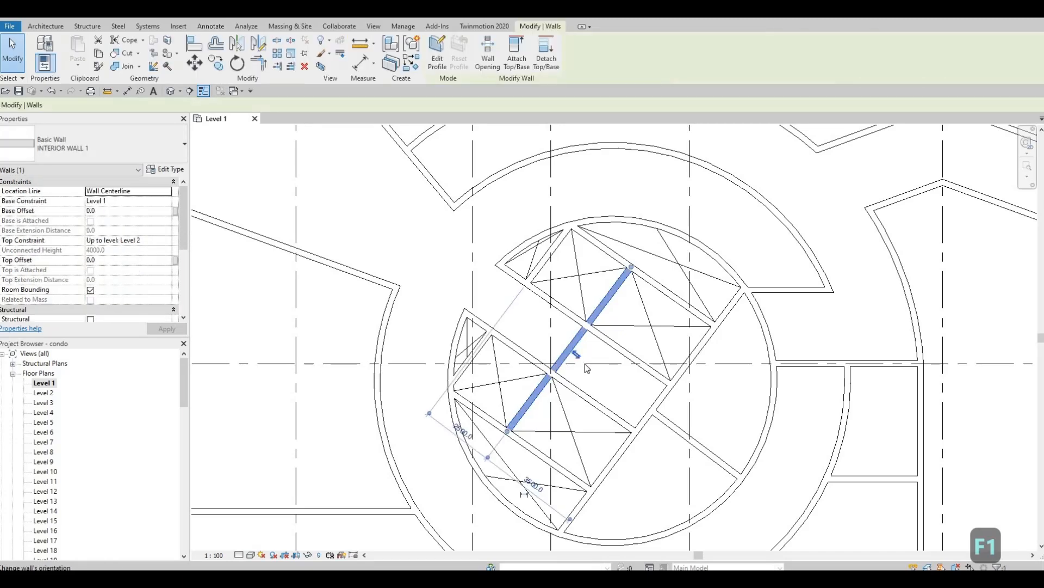
key(Escape)
key(s)
key(l)
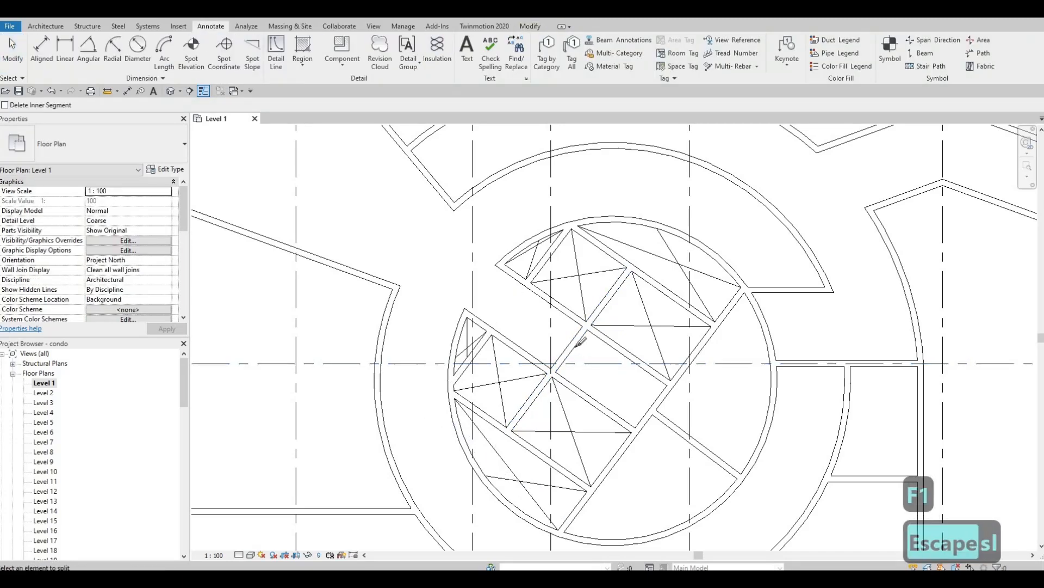
key(Escape)
key(Escape)
key(Escape)
Trim the lower wall piece back to the corridor wall and the upper piece to the crossing wall.
scroll(564, 363, up, 2)
click(574, 341)
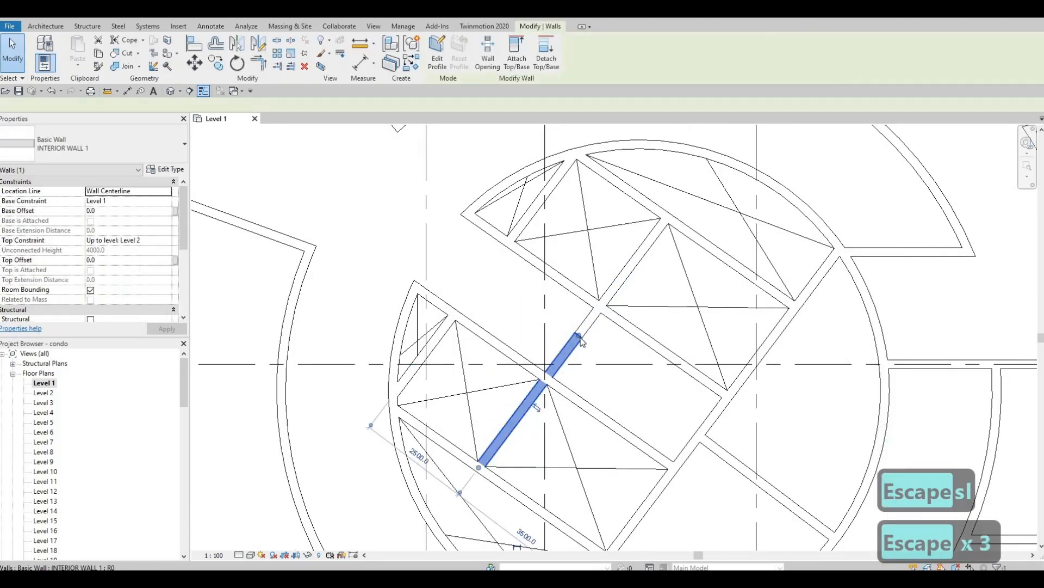
drag(579, 335, 548, 366)
key(Escape)
click(579, 335)
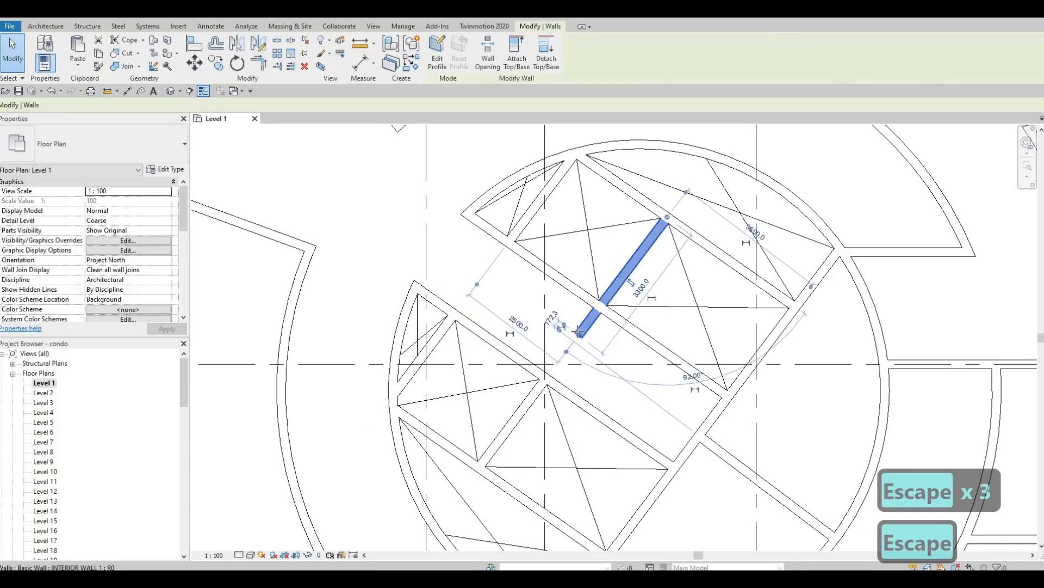
drag(580, 333, 601, 306)
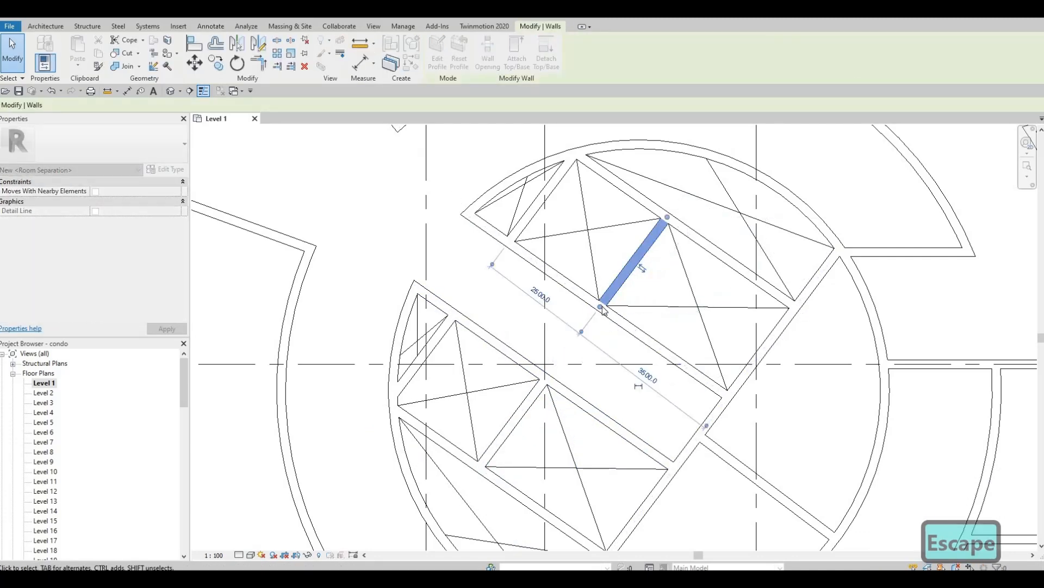
key(Escape)
Zoom out and pan to view the whole floor plan and grid bubbles.
scroll(599, 380, down, 5)
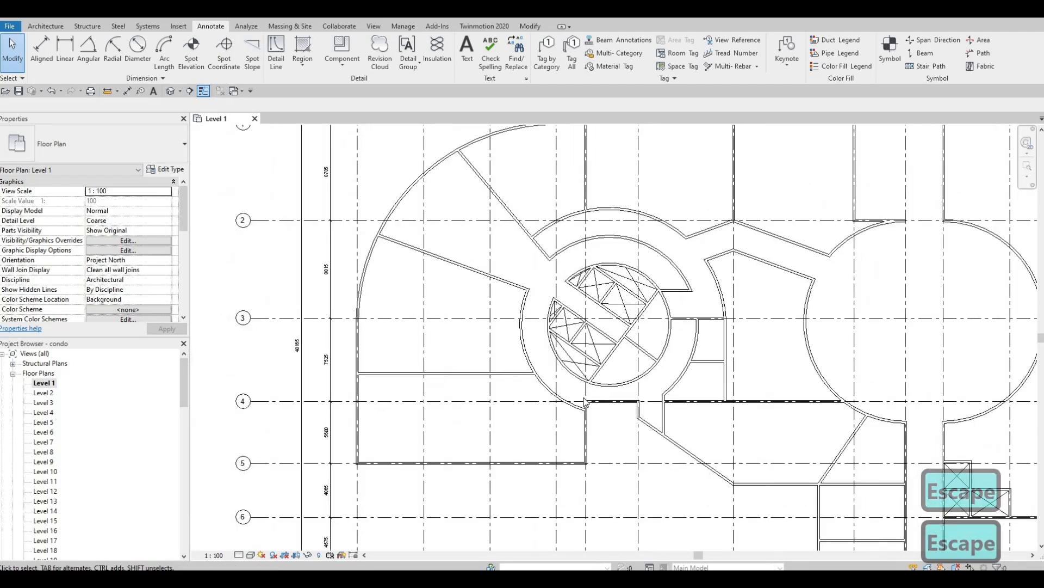
scroll(584, 402, down, 2)
middle_drag(542, 321, 526, 366)
scroll(525, 354, up, 2)
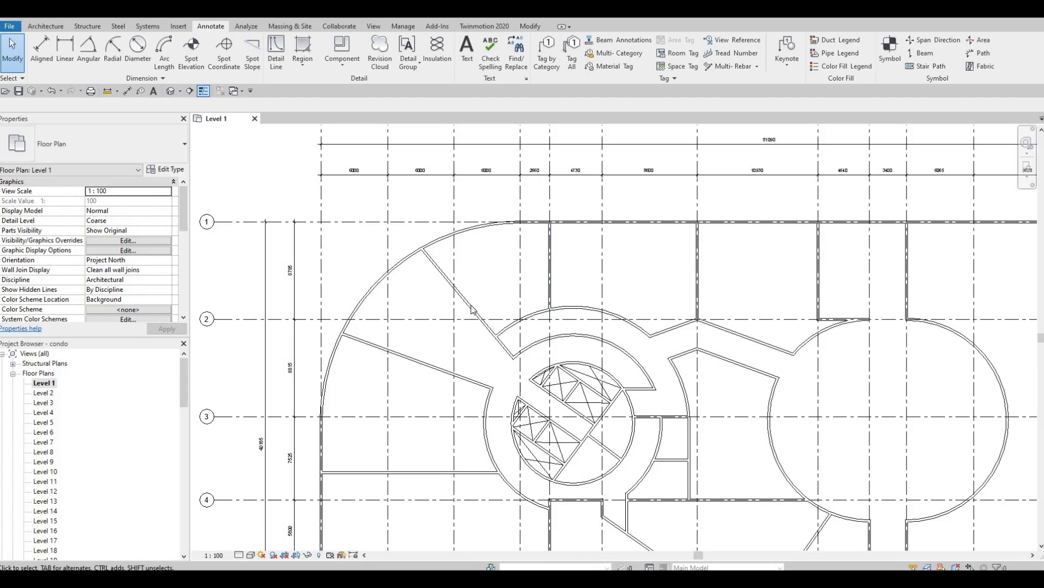
middle_drag(468, 361, 516, 350)
middle_drag(521, 389, 511, 313)
scroll(511, 313, down, 3)
scroll(568, 375, up, 5)
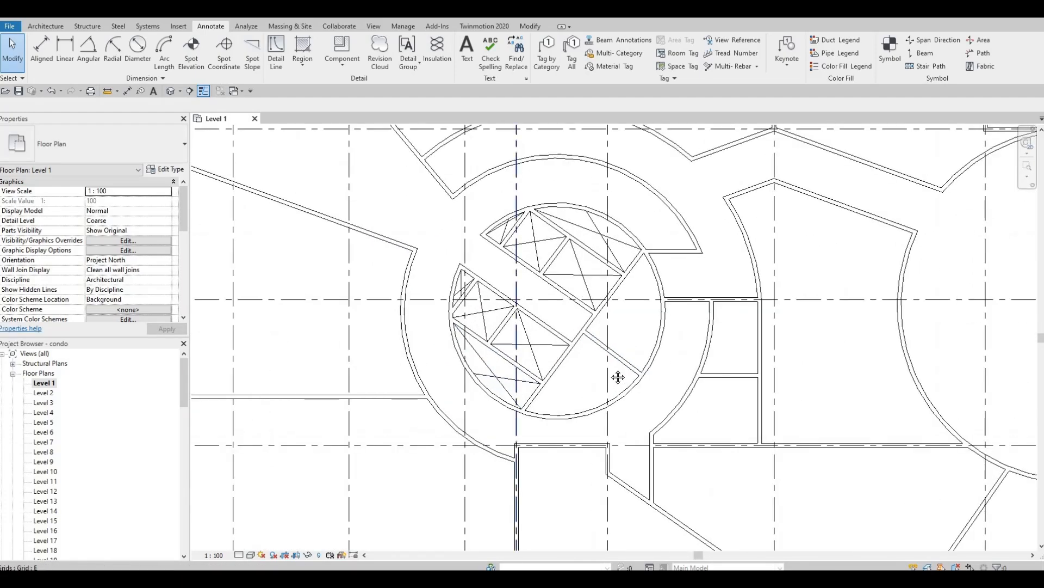
scroll(604, 384, down, 1)
middle_drag(586, 395, 548, 417)
scroll(597, 384, down, 2)
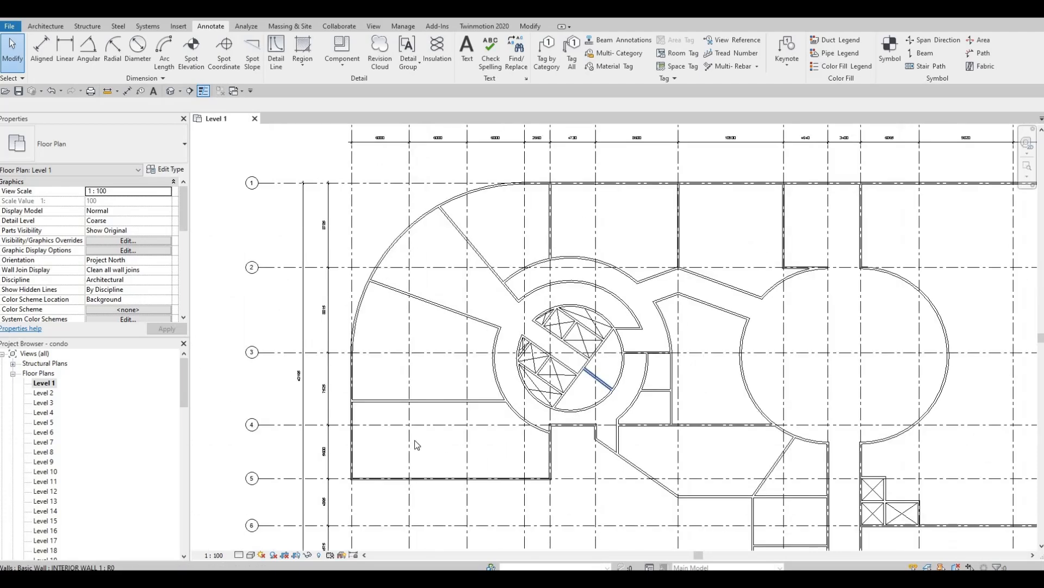
key(F1)
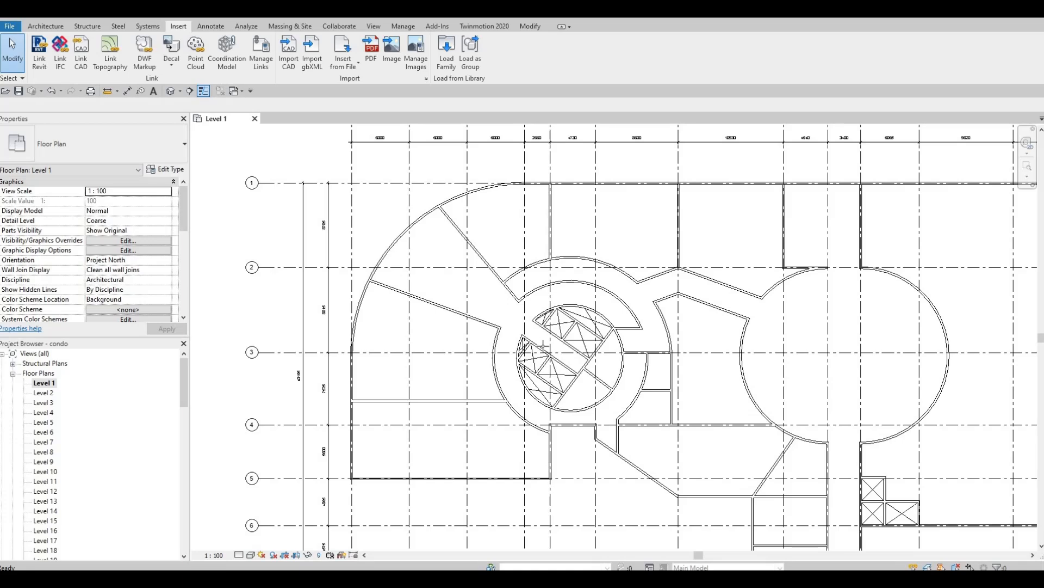
Place two elevator doors on the core walls with DR, then open the second door's type properties.
key(d)
key(r)
scroll(538, 351, up, 6)
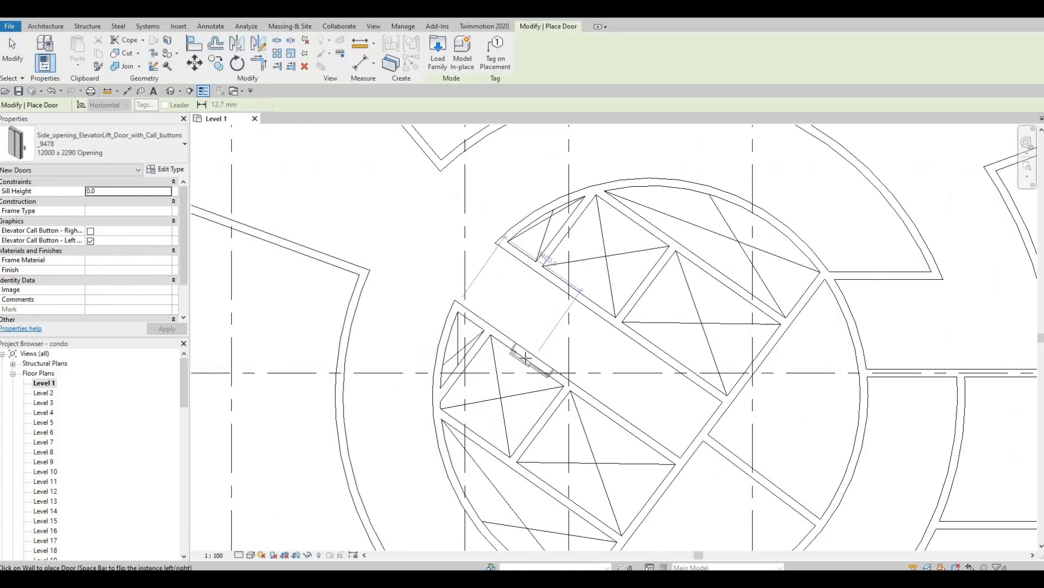
click(525, 357)
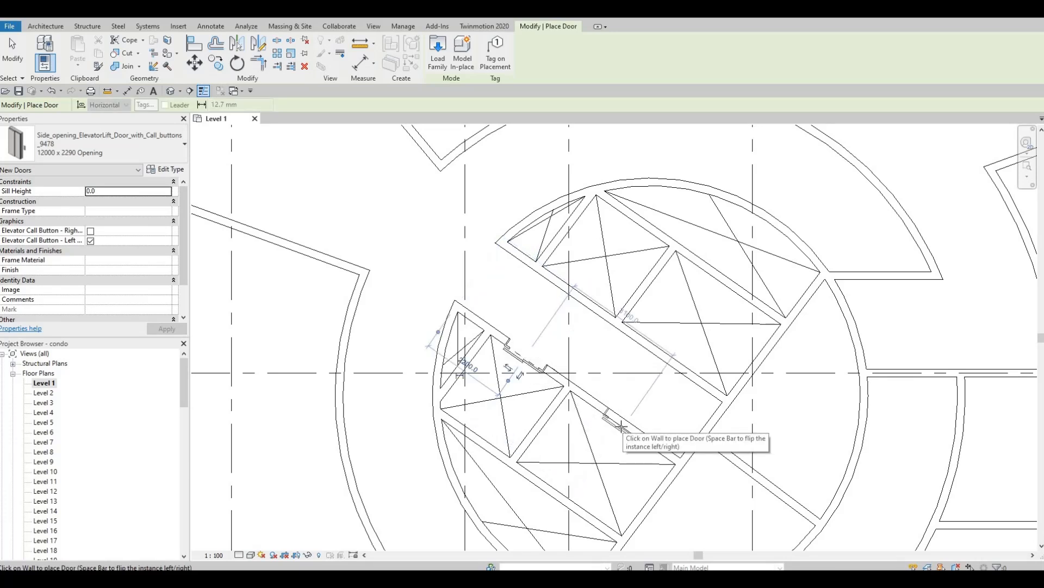
click(618, 429)
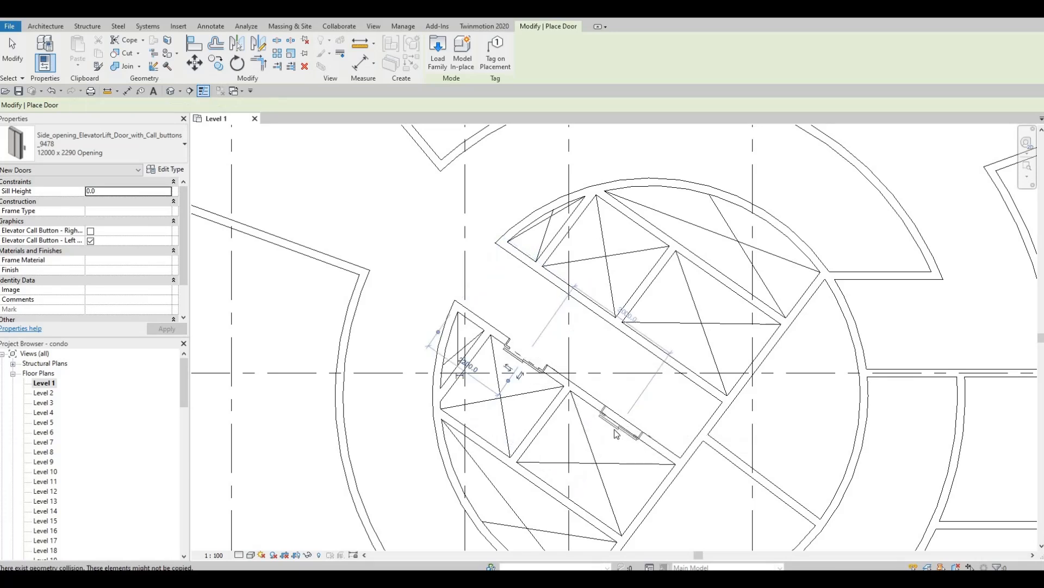
key(Escape)
key(Escape)
click(618, 428)
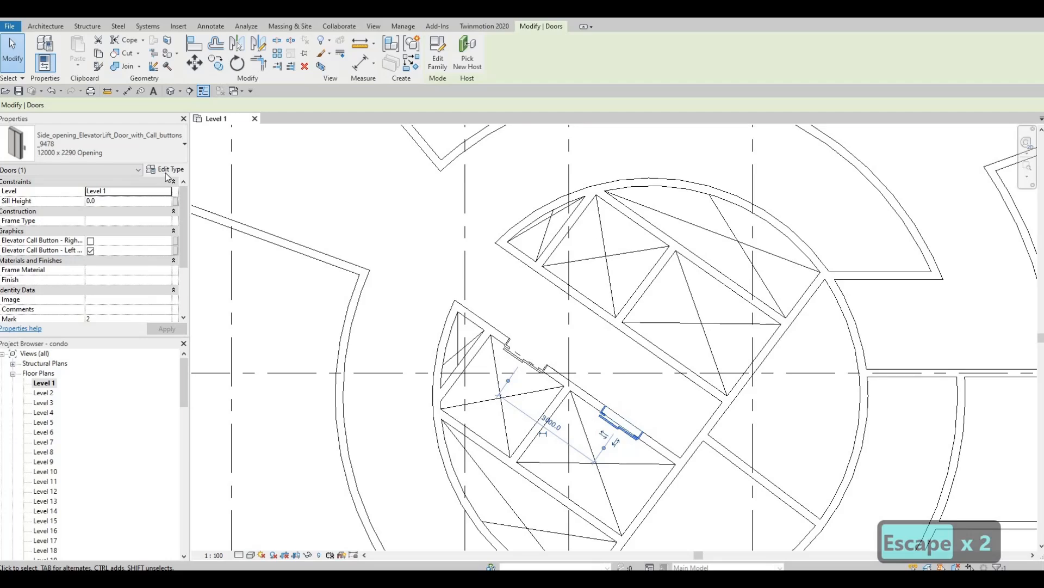
click(165, 169)
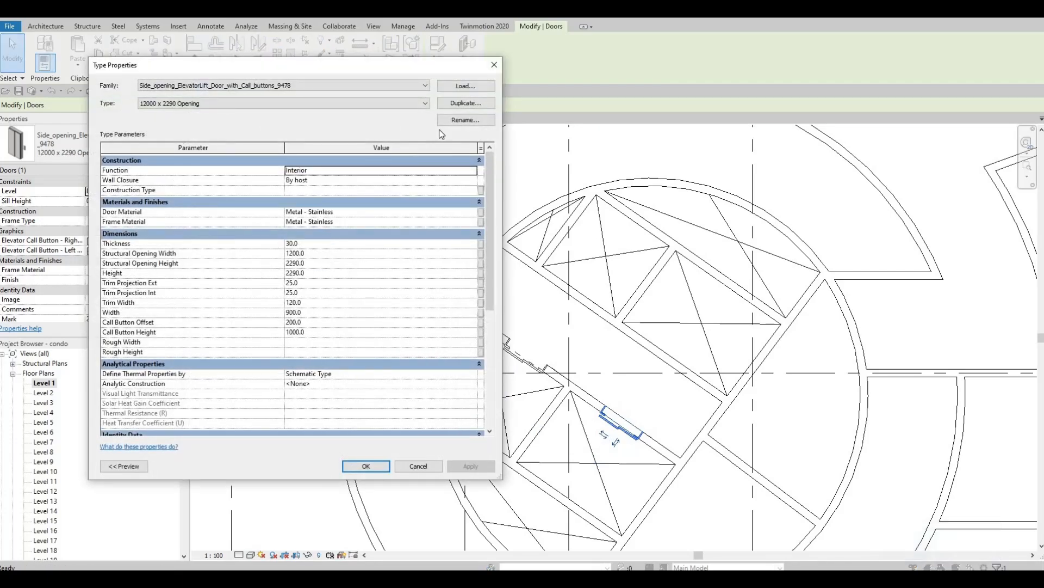
Duplicate the elevator door type as BIGGER with a 2000 structural opening width.
click(467, 102)
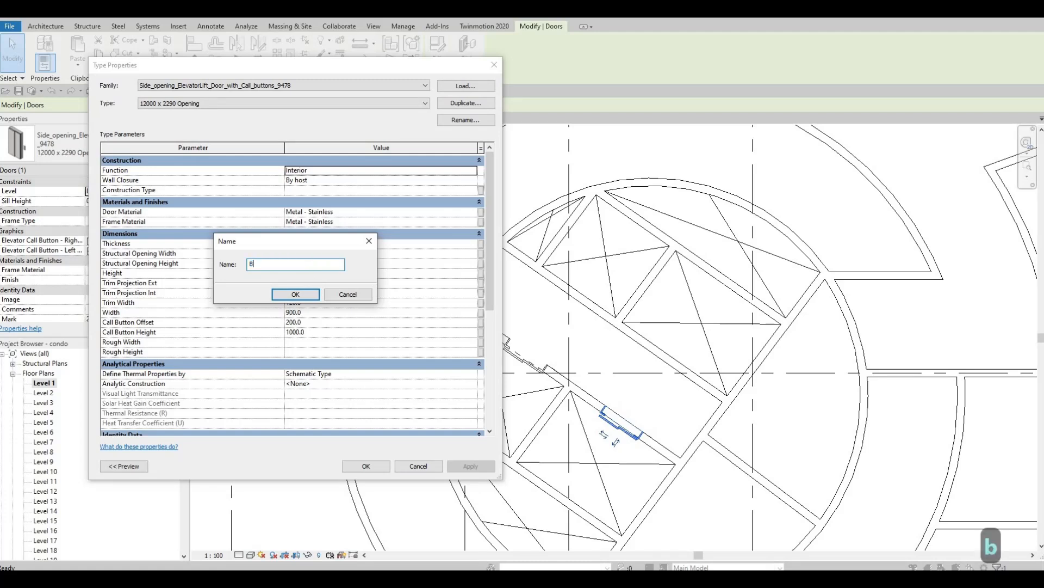
text(GER)
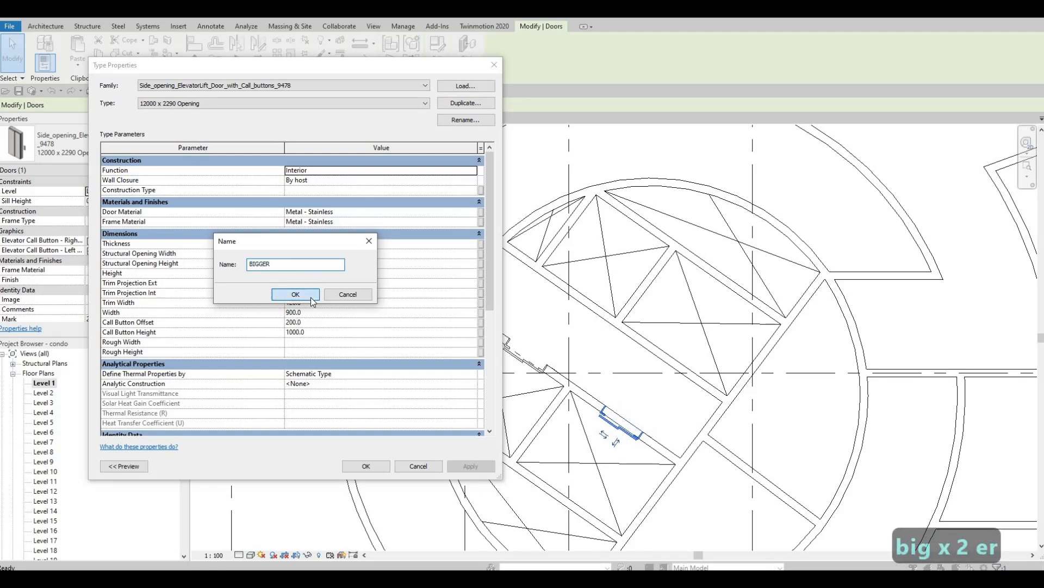
click(299, 295)
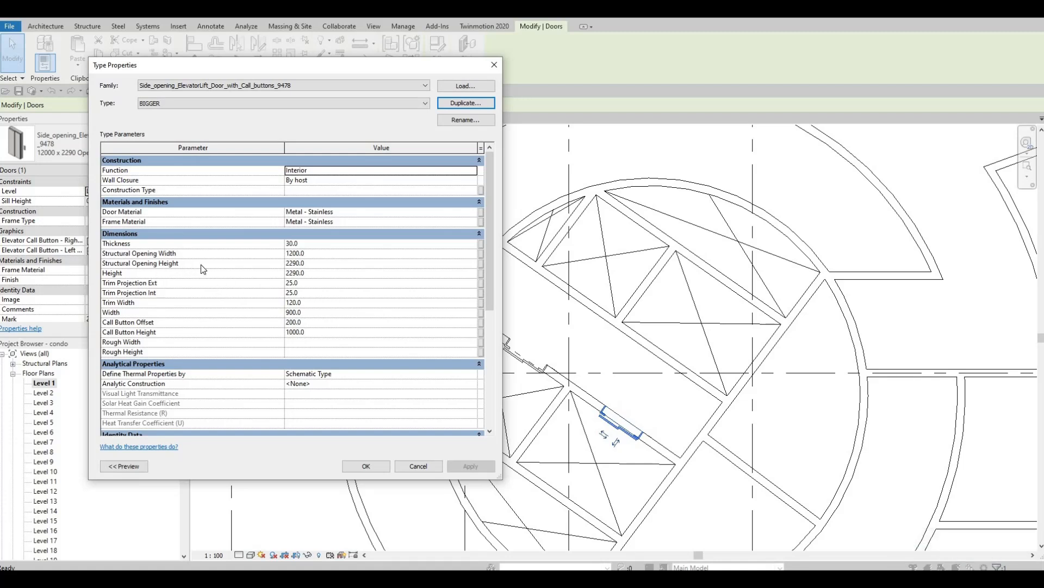
click(306, 245)
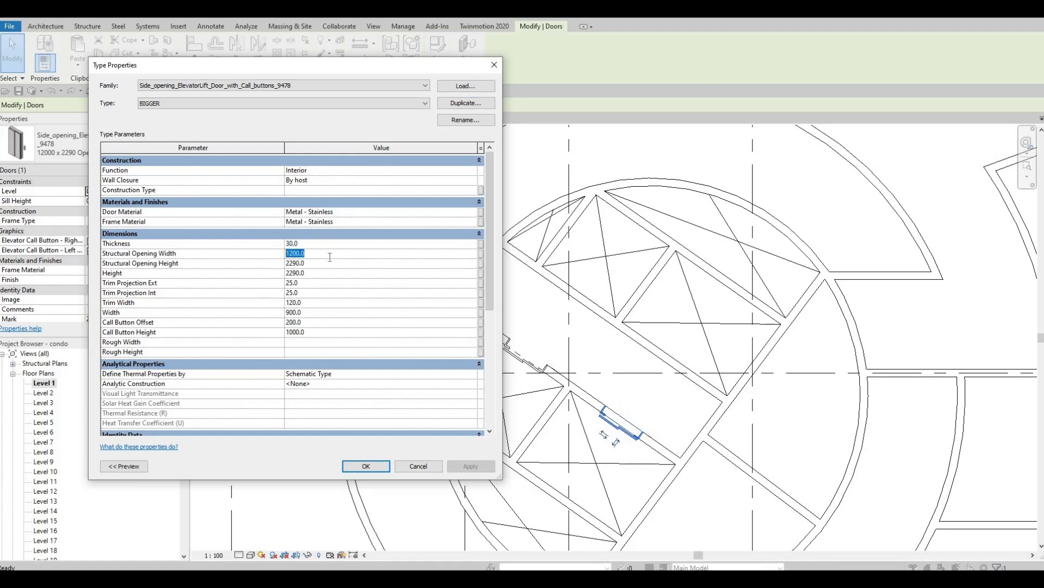
text(200)
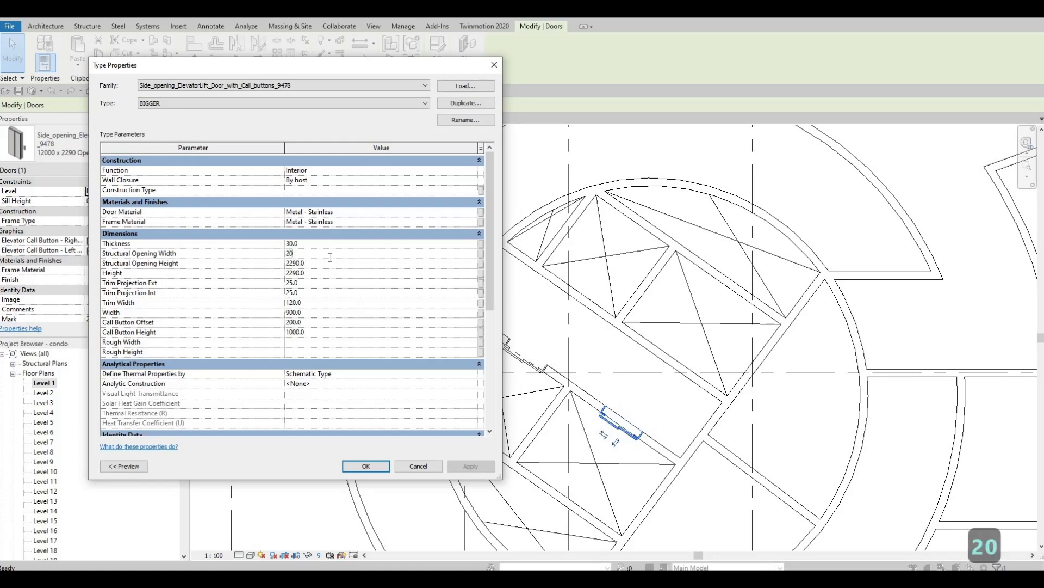
click(380, 468)
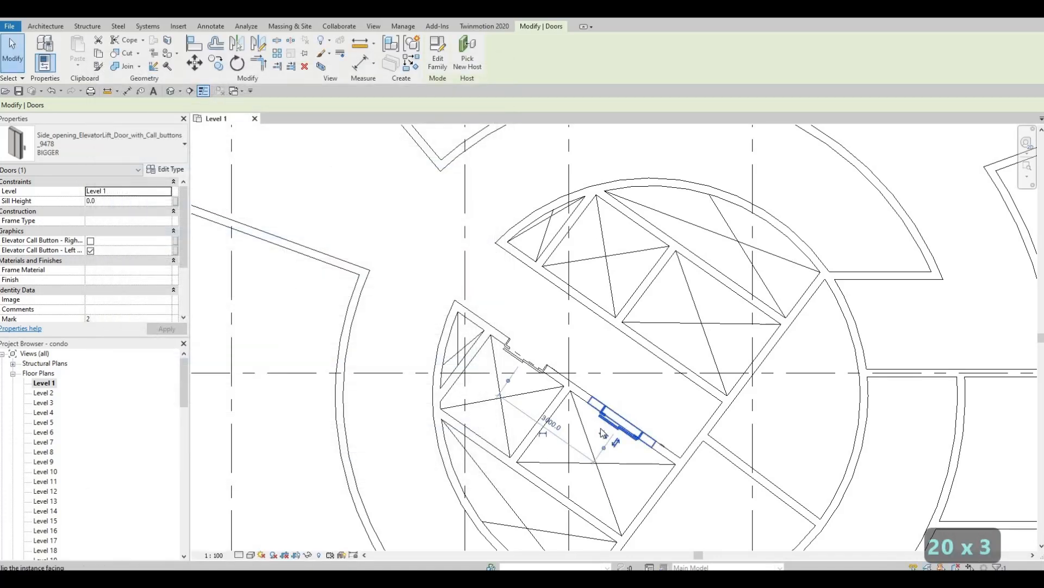
Reselect the elevator door and set the BIGGER type's door width to 2000.
scroll(600, 429, up, 2)
key(Escape)
scroll(595, 443, up, 2)
key(Escape)
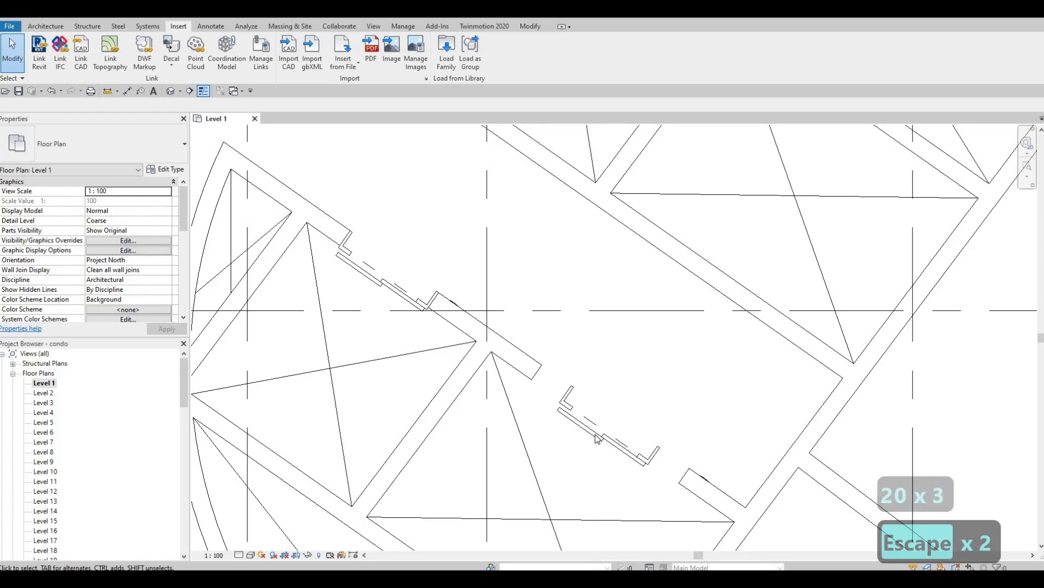
click(173, 157)
key(Escape)
click(169, 171)
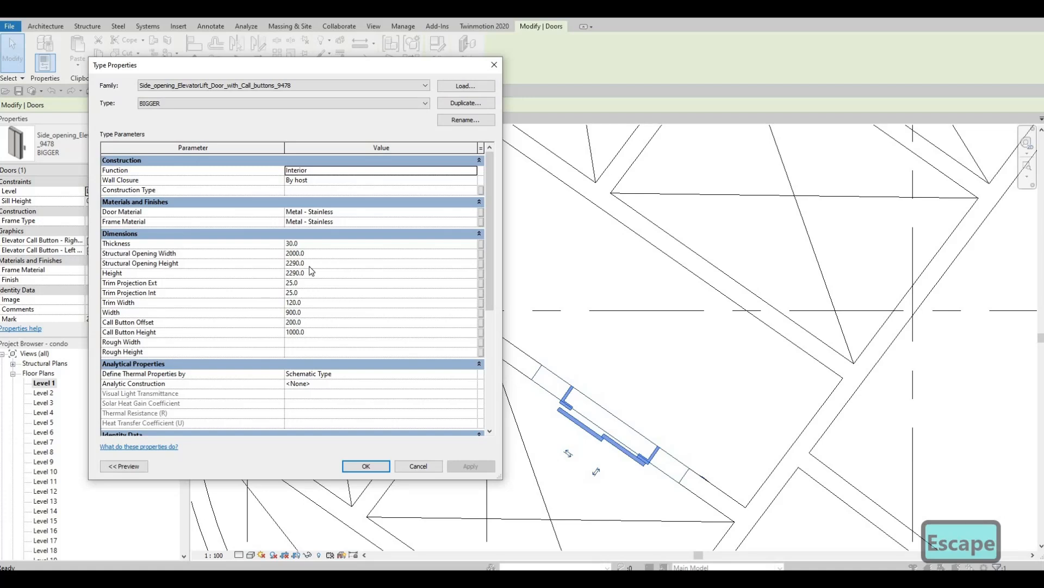
click(308, 313)
text(200)
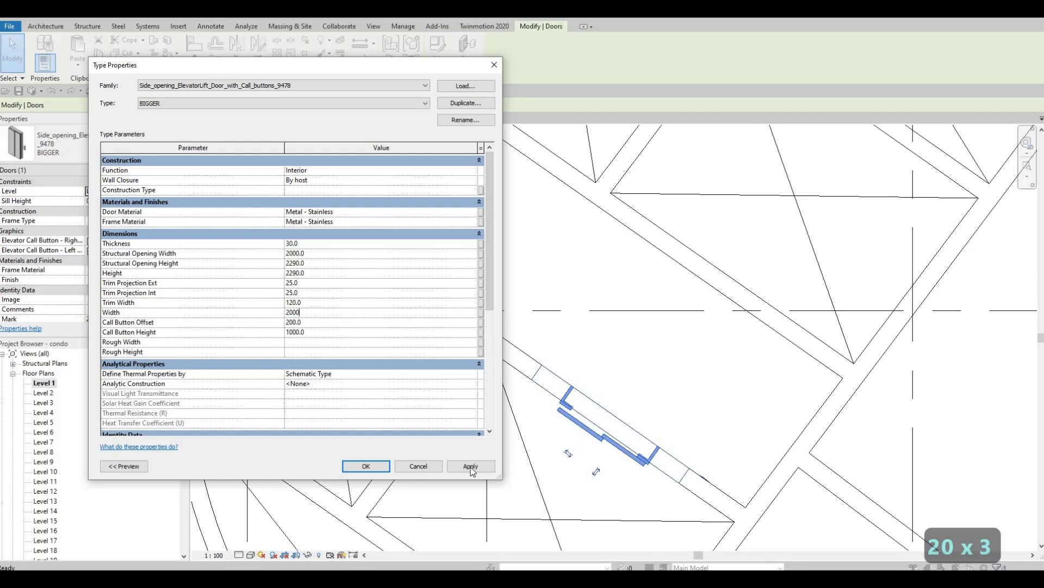
click(469, 466)
click(420, 465)
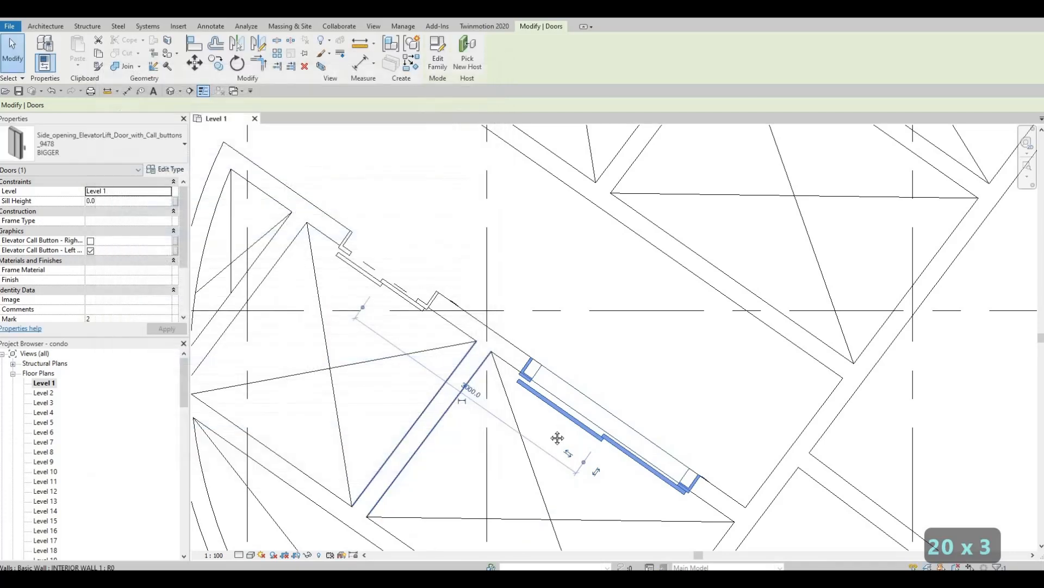
key(Escape)
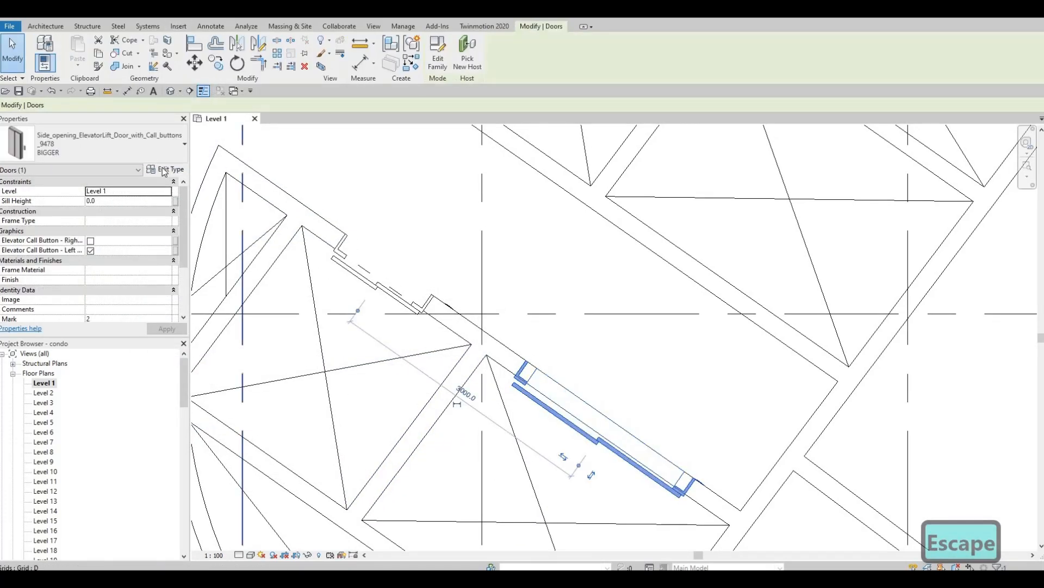
Change the BIGGER type's structural opening width to 2200.
click(162, 171)
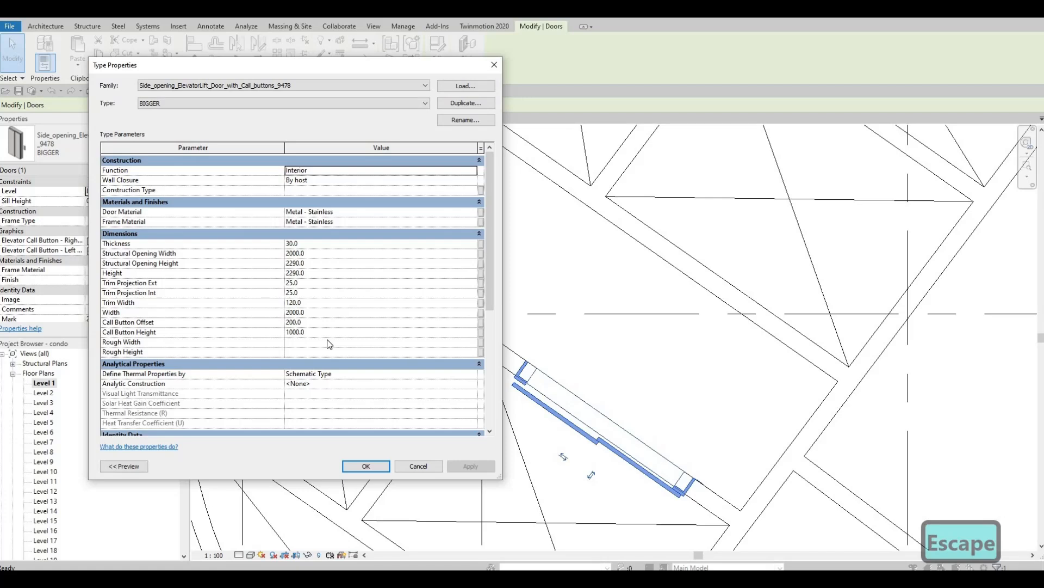
click(312, 253)
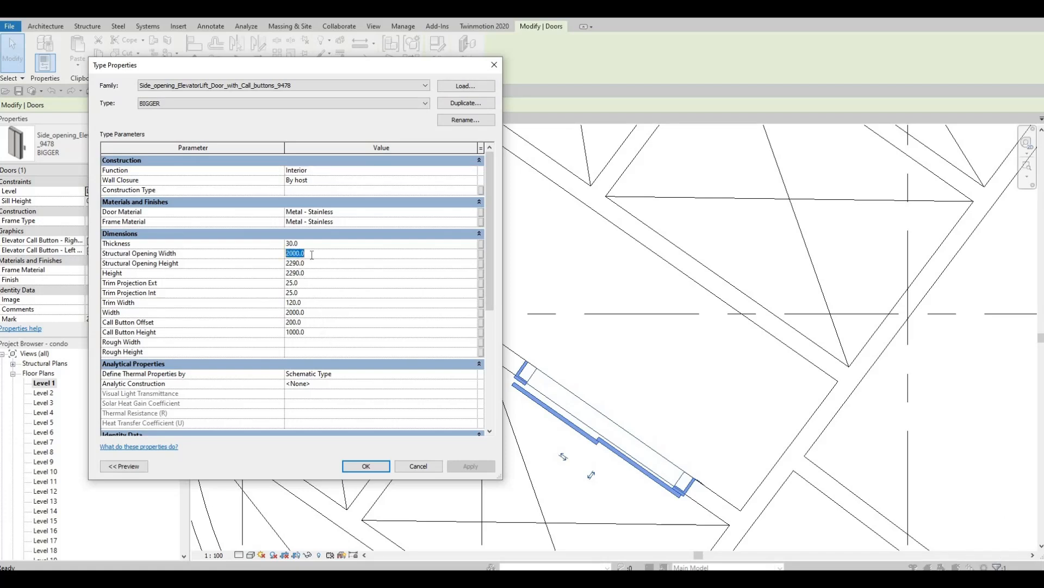
text(2200)
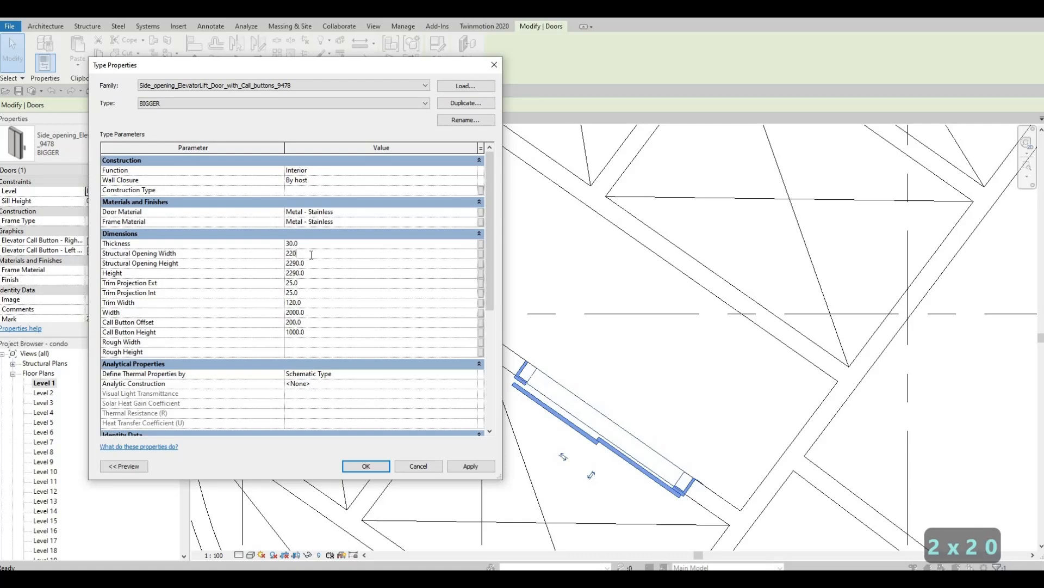
click(468, 467)
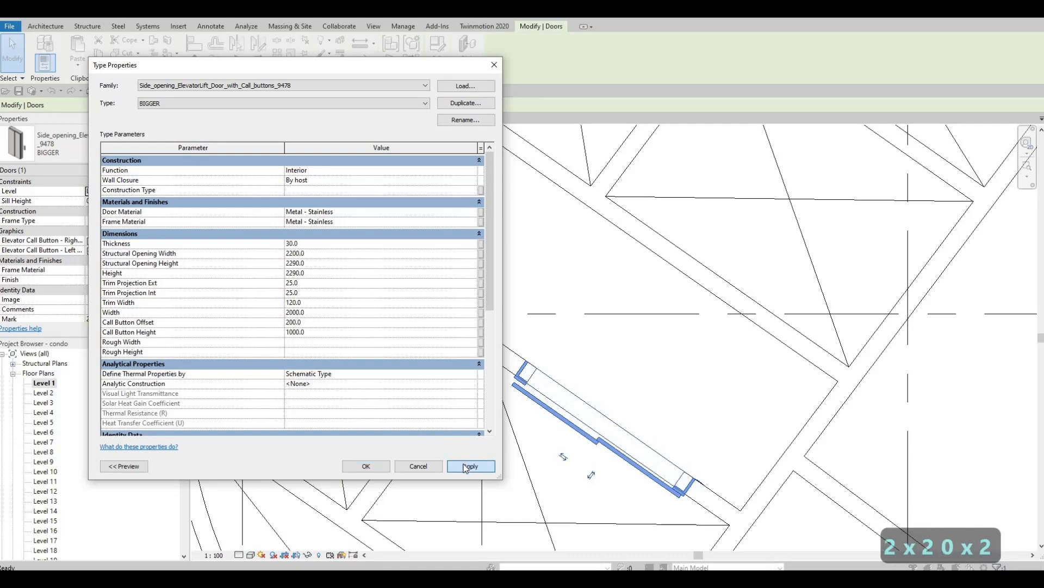
click(364, 466)
key(Escape)
key(Escape)
Check the upper-left elevator door's type settings, then select the BIGGER door in the circular core.
scroll(438, 371, down, 2)
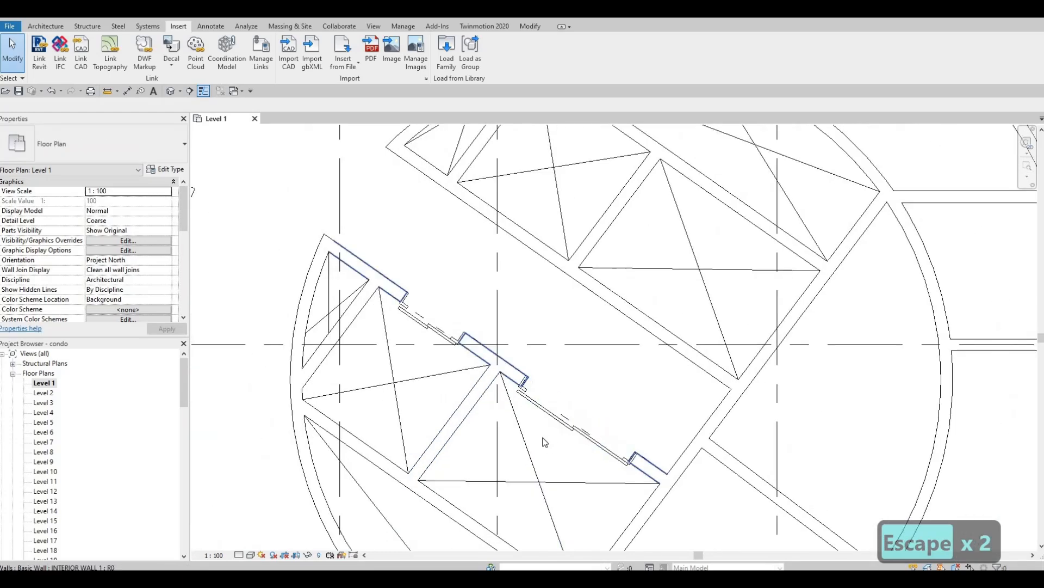
click(418, 341)
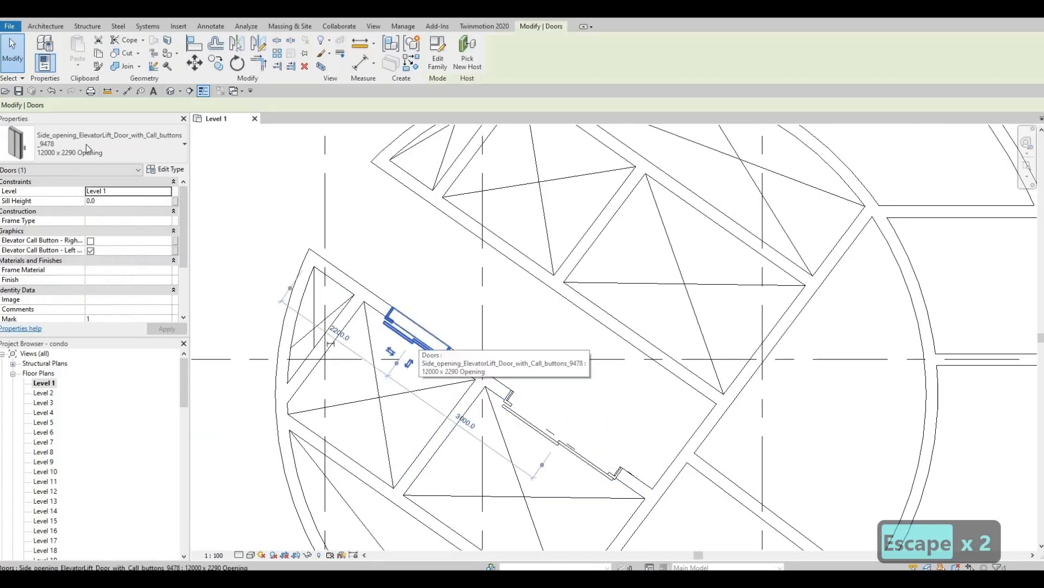
key(Escape)
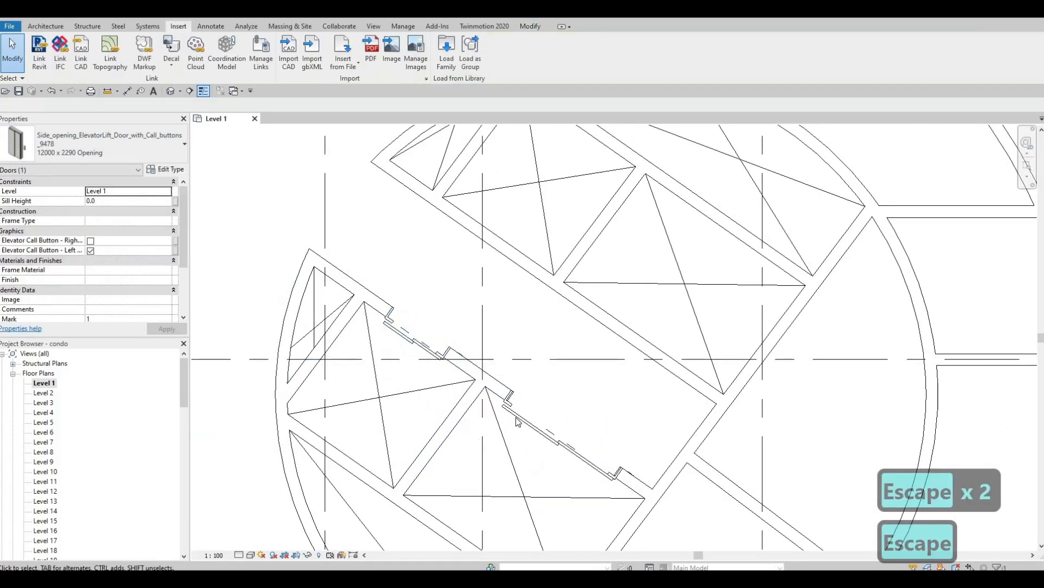
click(160, 169)
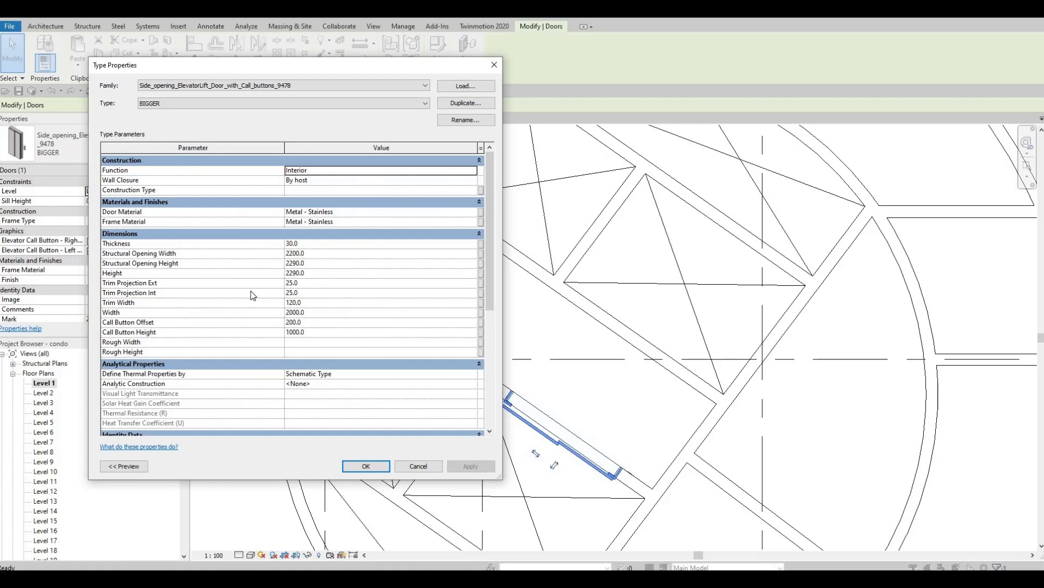
key(Escape)
key(Escape)
key(Escape)
middle_drag(525, 434, 453, 409)
scroll(471, 408, down, 1)
click(473, 408)
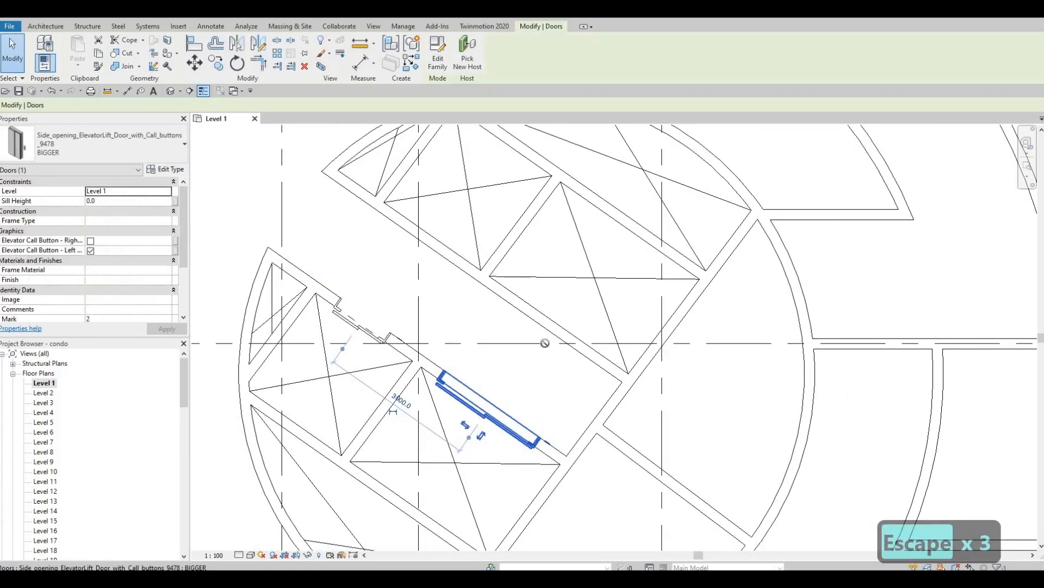
Use Create Similar on the smaller elevator door to add one in the core's upper wall.
key(c)
key(s)
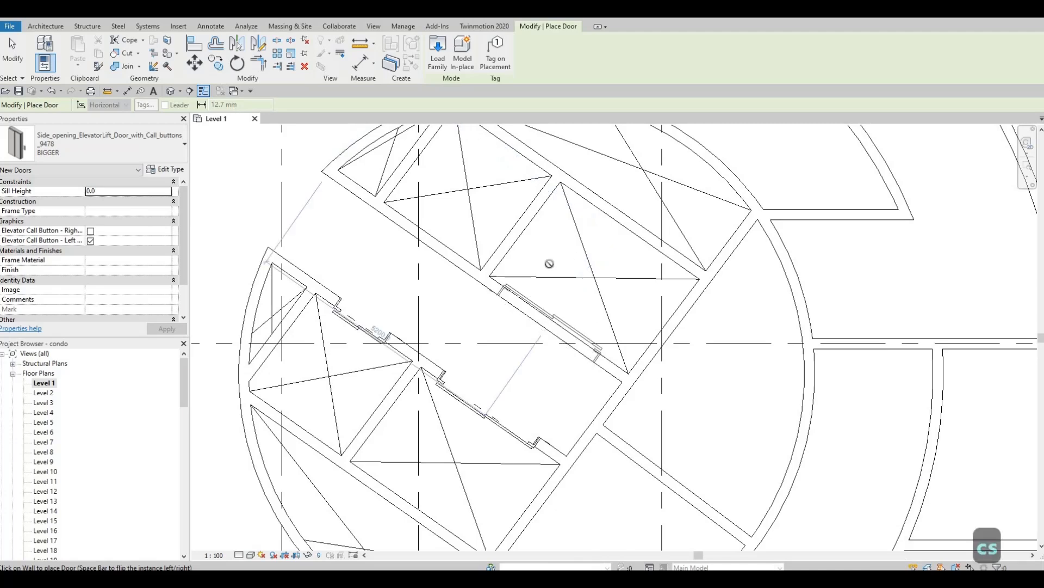
key(Escape)
key(Escape)
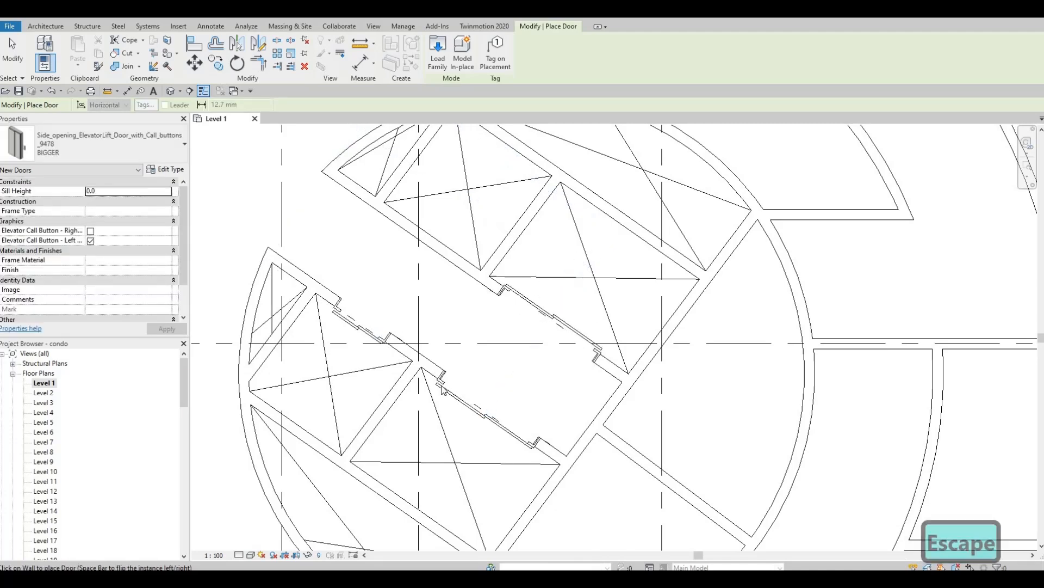
middle_drag(358, 330, 381, 364)
click(337, 371)
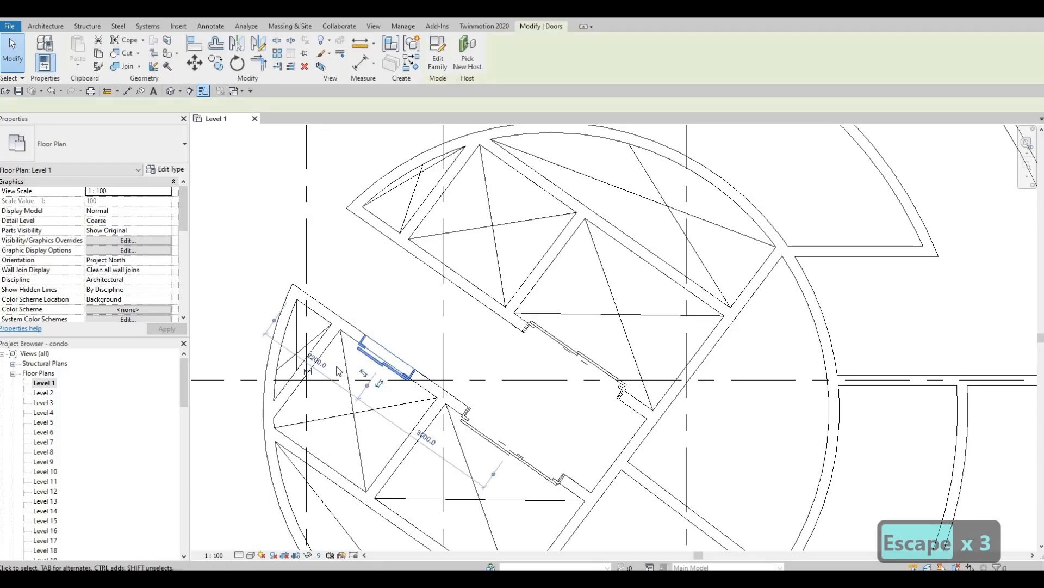
key(c)
key(s)
scroll(461, 274, up, 1)
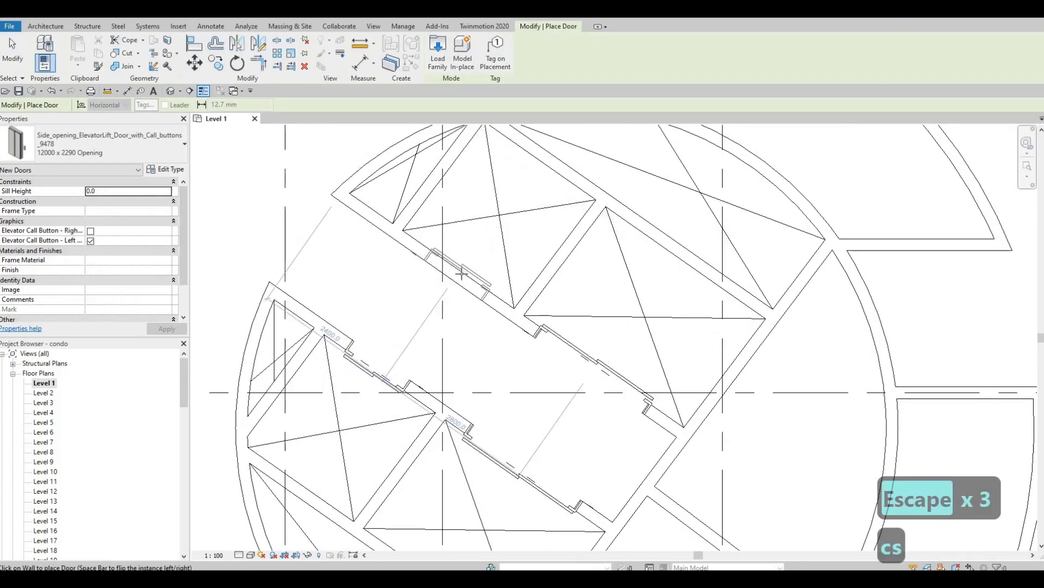
click(475, 299)
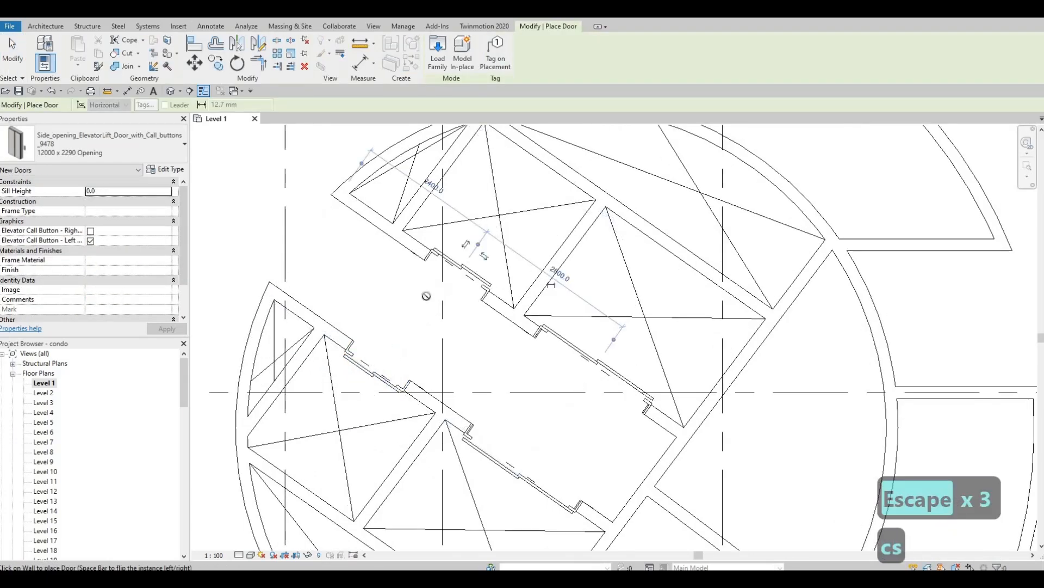
Place another elevator door in the upper square shaft's wall.
middle_drag(568, 333, 477, 277)
scroll(477, 277, down, 2)
scroll(617, 334, down, 1)
middle_drag(571, 462, 459, 357)
scroll(459, 357, down, 1)
middle_drag(655, 331, 410, 319)
scroll(410, 318, down, 1)
middle_drag(546, 354, 434, 248)
scroll(566, 366, up, 3)
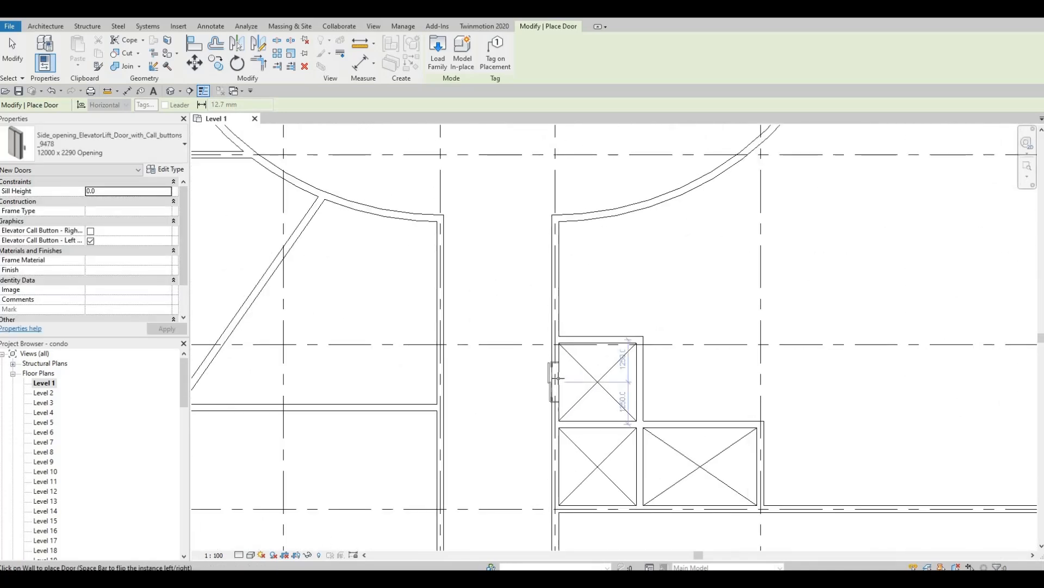
click(559, 464)
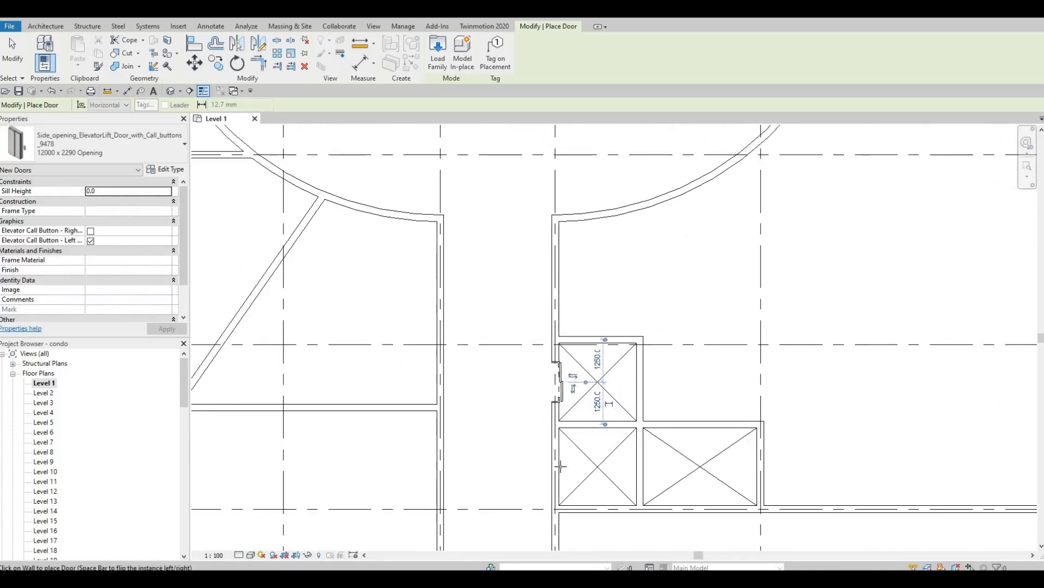
scroll(510, 282, down, 3)
middle_drag(326, 292, 619, 352)
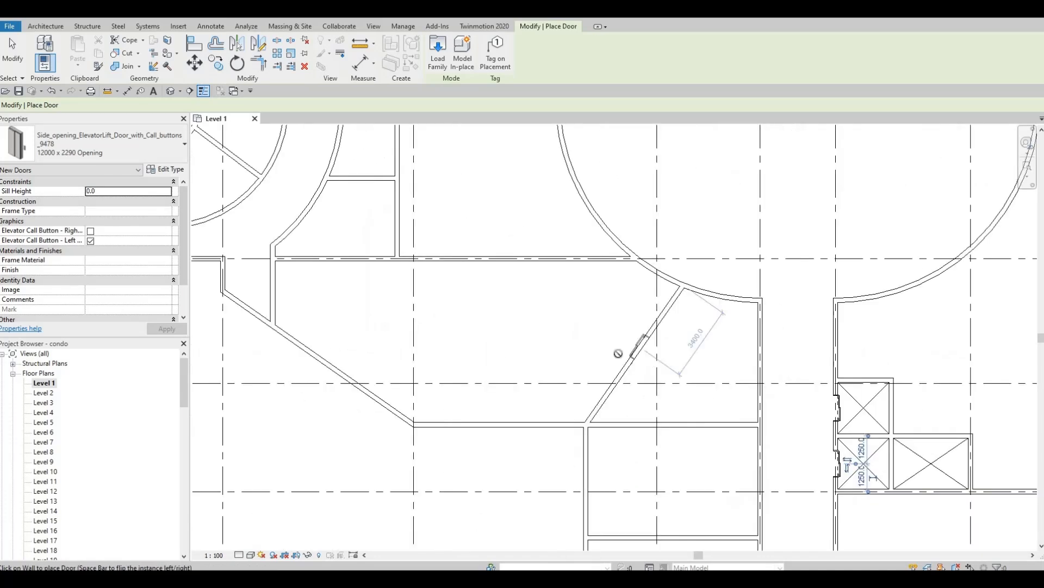
key(Escape)
Start Create Similar from the core's BIGGER door for the lower-right elevator shafts.
middle_drag(334, 198, 383, 256)
scroll(383, 256, down, 2)
middle_drag(304, 223, 450, 284)
key(Escape)
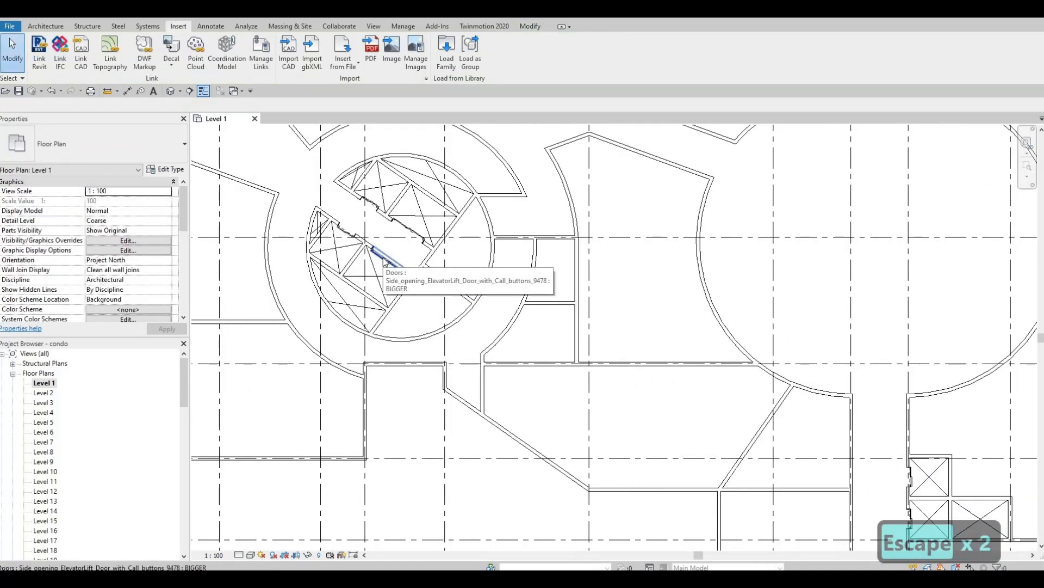
click(384, 264)
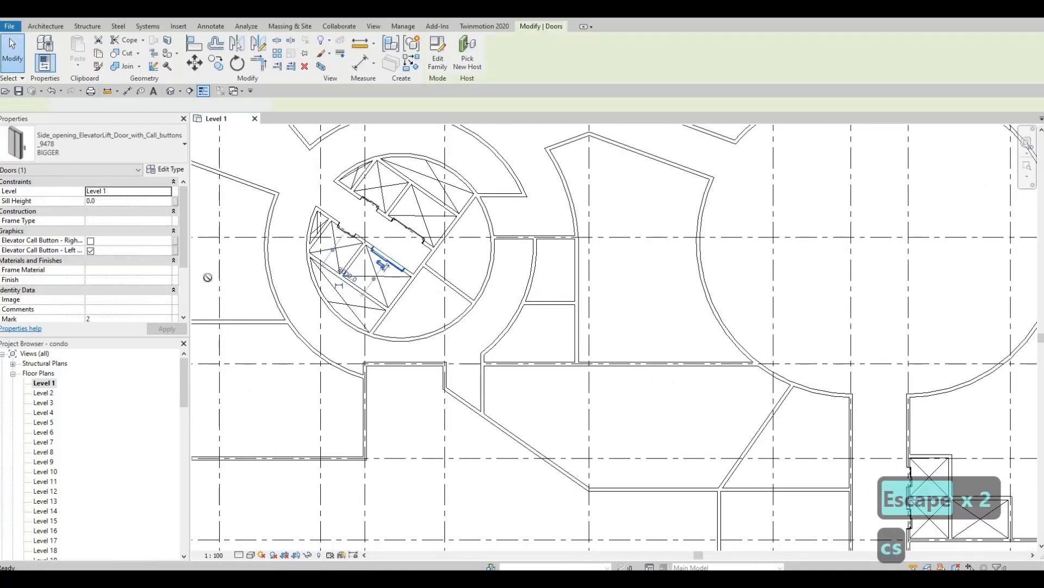
key(c)
key(s)
middle_drag(535, 350, 55, 222)
scroll(486, 382, up, 2)
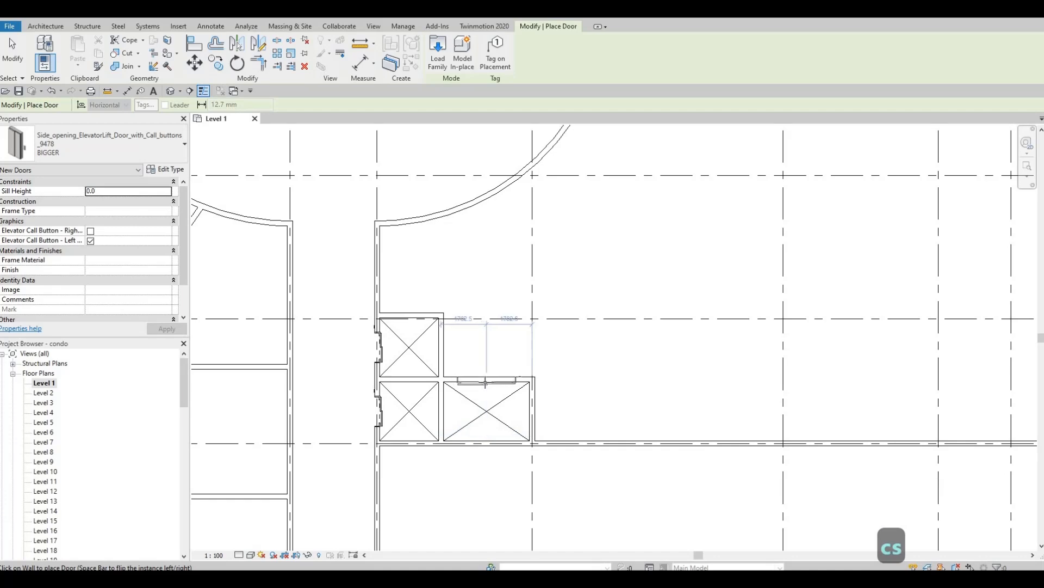
key(Escape)
key(Escape)
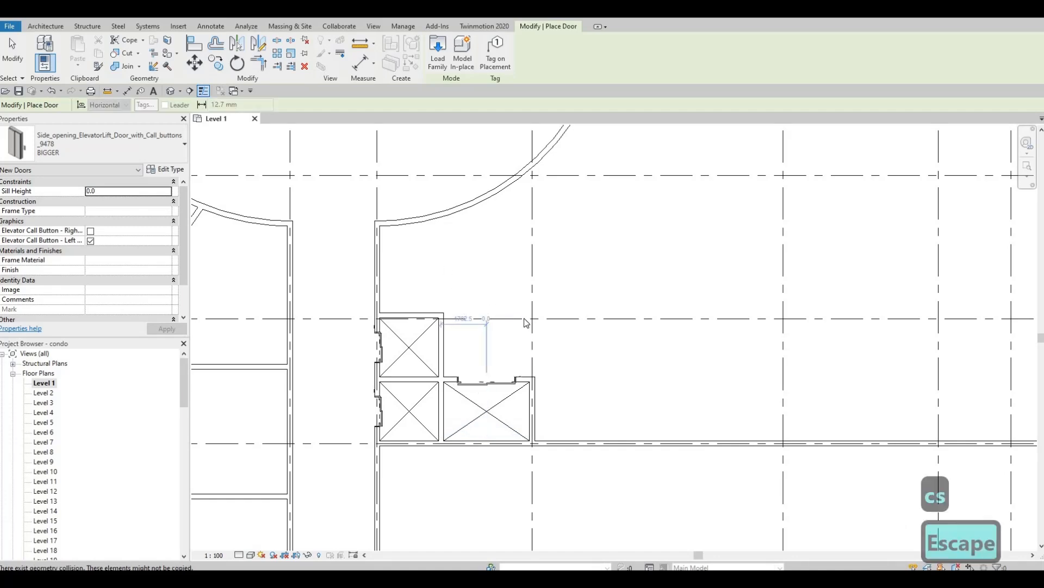
middle_drag(443, 293, 497, 335)
scroll(489, 341, down, 4)
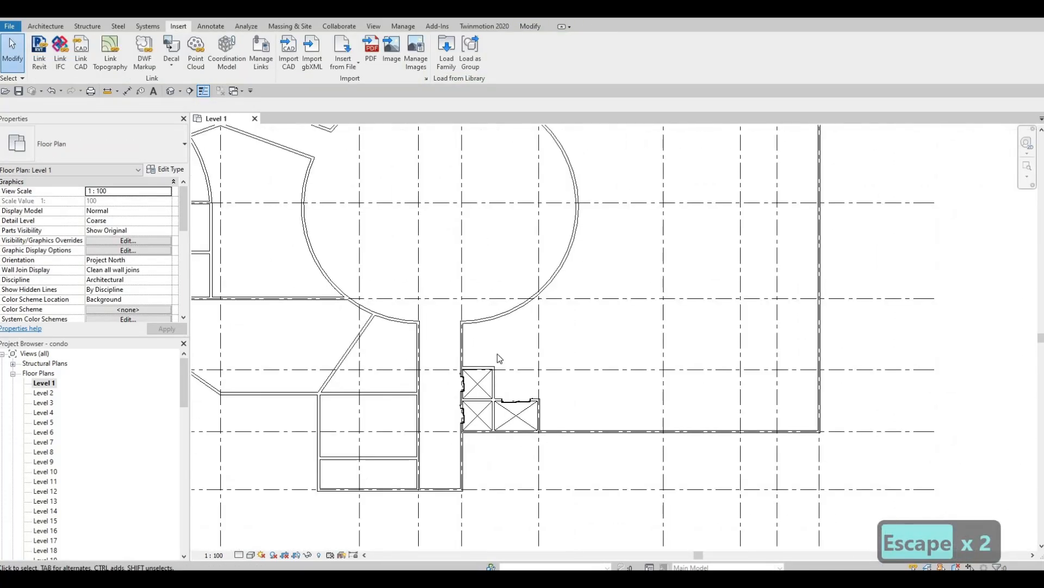
scroll(498, 353, down, 3)
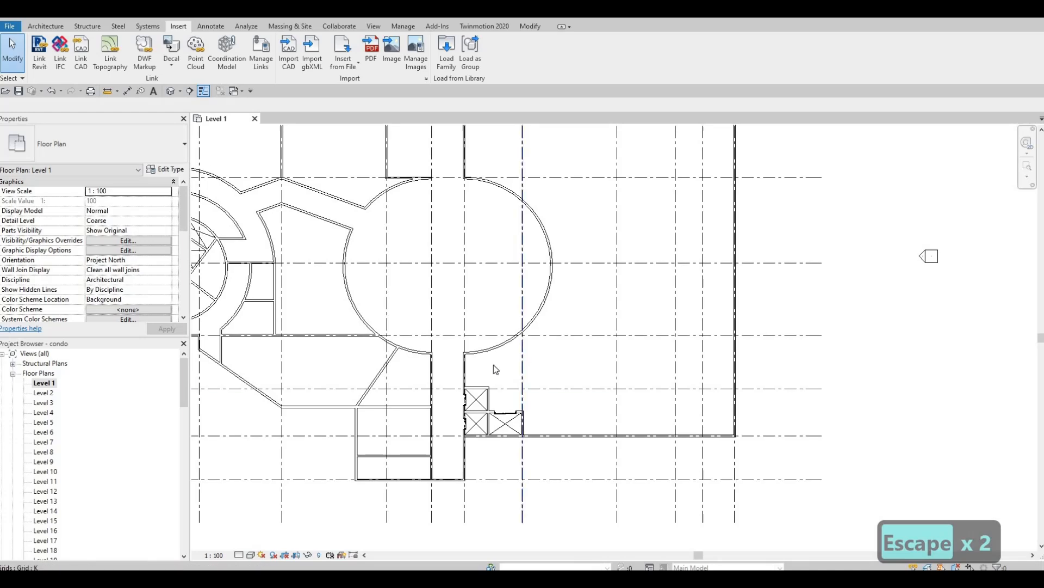
scroll(515, 424, down, 5)
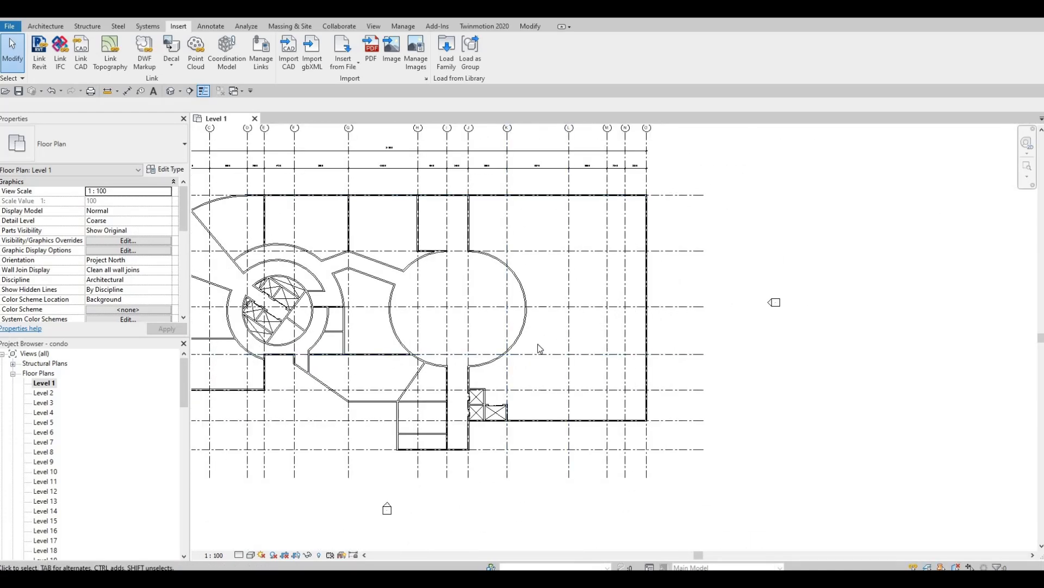
scroll(549, 331, up, 3)
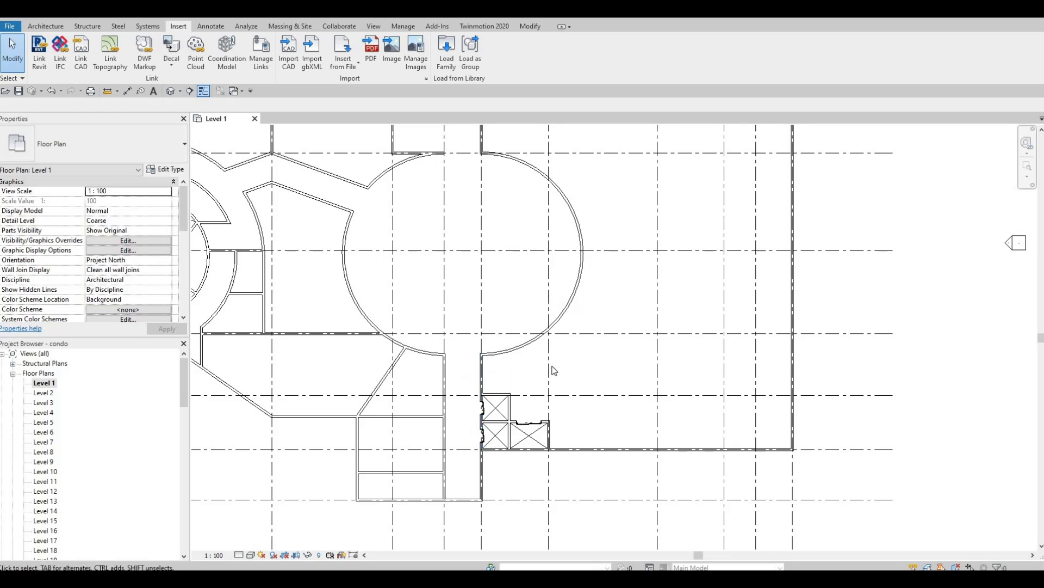
scroll(568, 330, up, 2)
scroll(561, 334, down, 3)
middle_drag(561, 334, 576, 285)
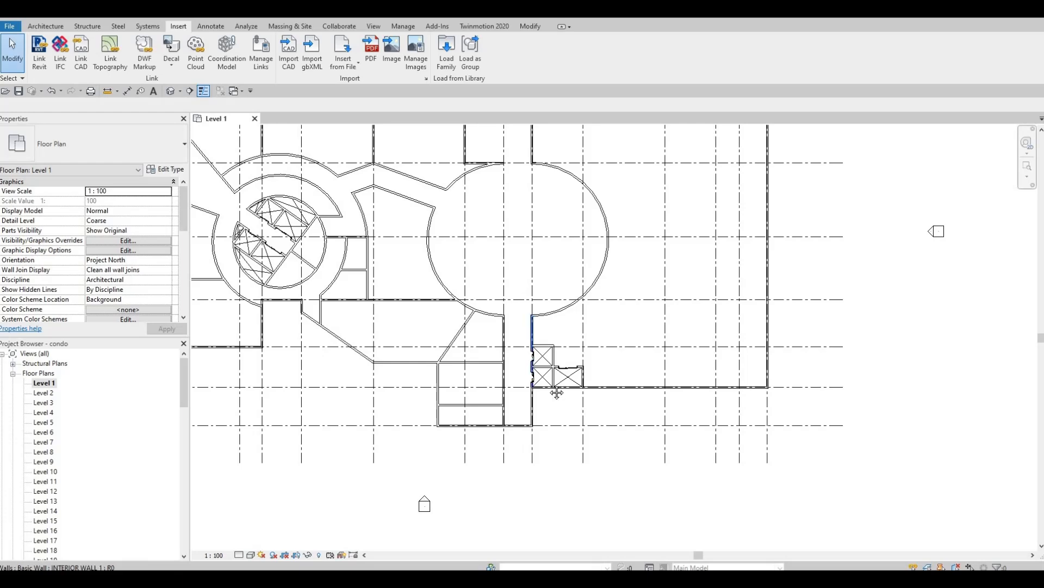
scroll(468, 444, down, 1)
middle_drag(468, 443, 533, 482)
scroll(491, 355, down, 1)
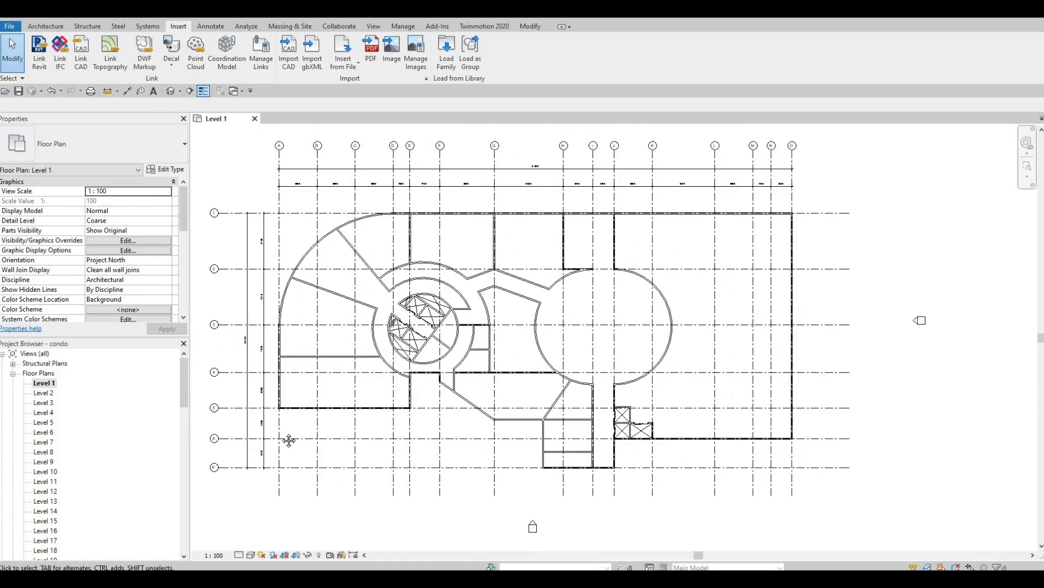
middle_drag(289, 440, 298, 401)
scroll(306, 394, up, 3)
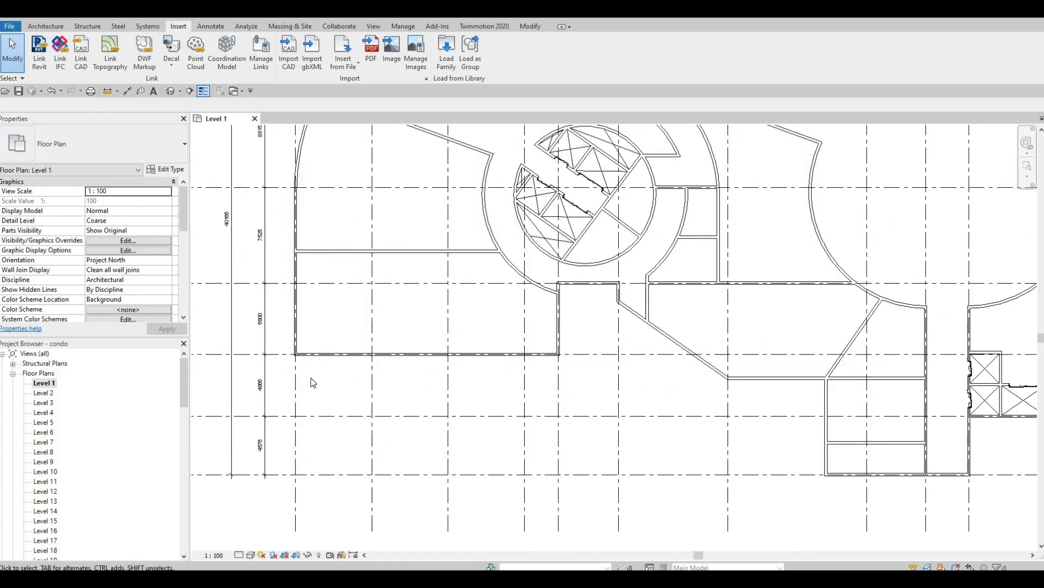
scroll(309, 376, up, 3)
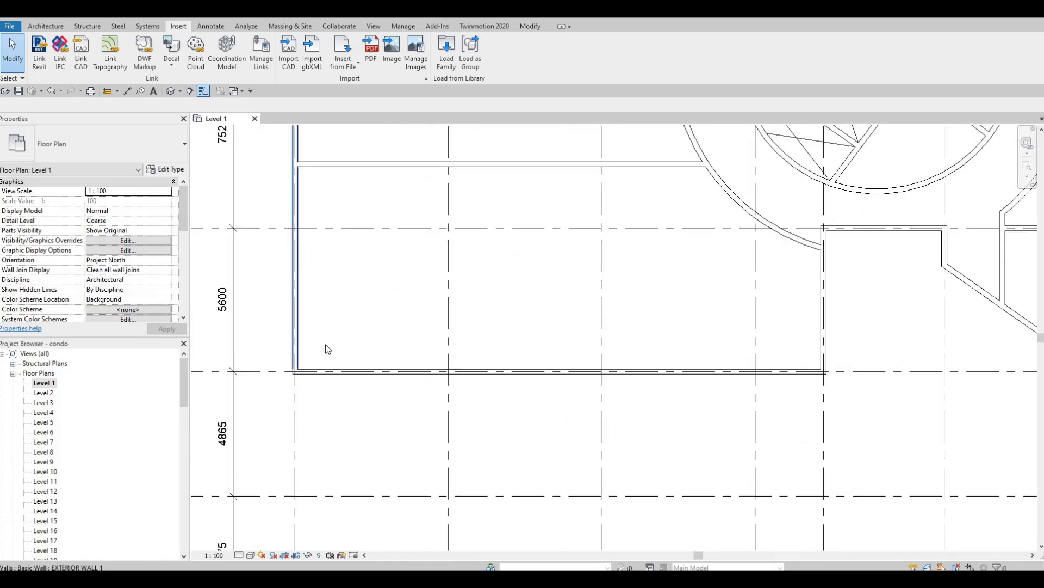
scroll(296, 338, down, 2)
Draw a 2500-long exterior wall down from the room's lower-left corner, matching the left wall.
click(295, 313)
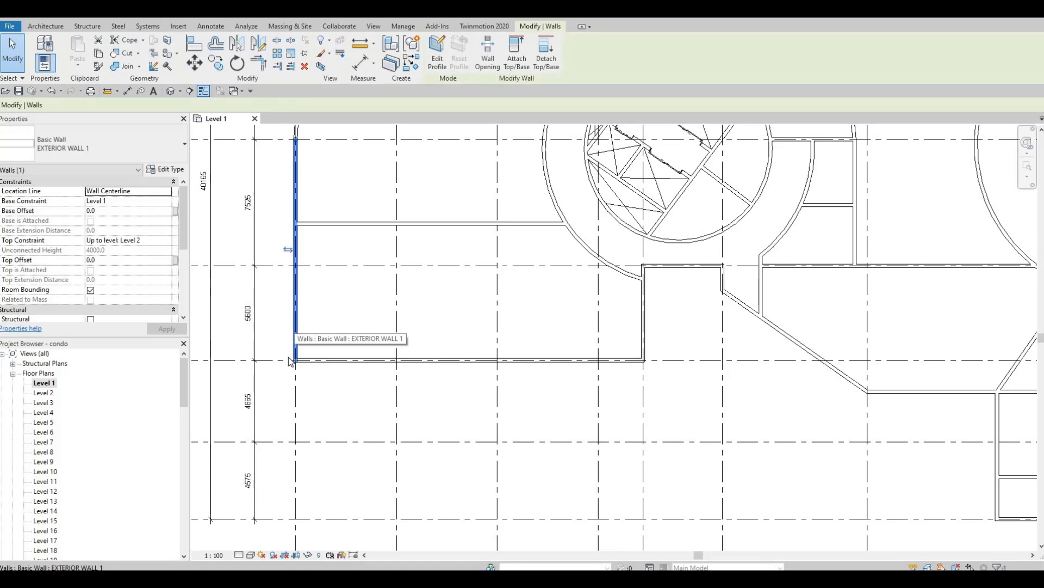
scroll(288, 358, up, 2)
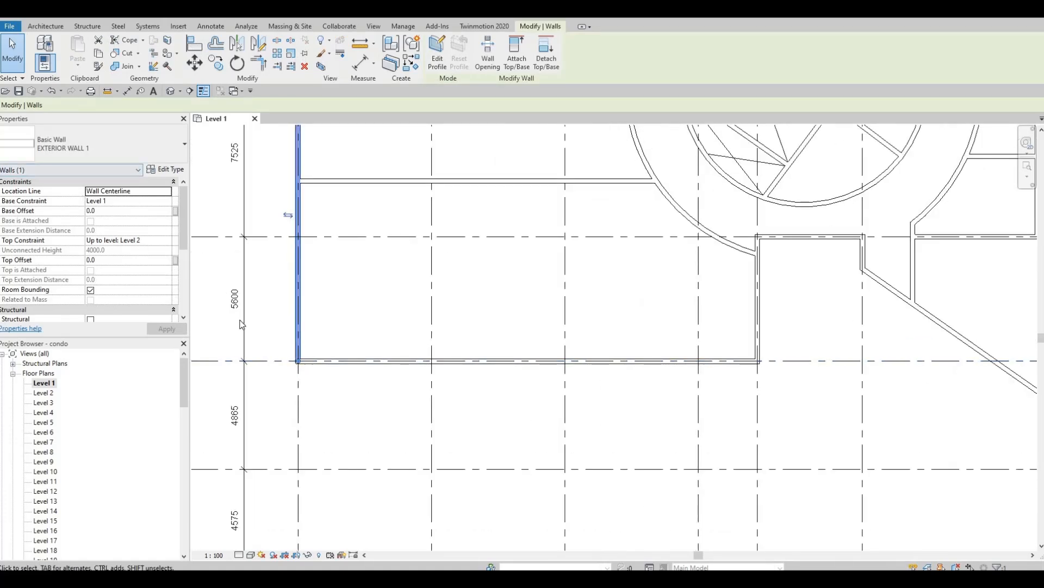
key(c)
key(s)
click(298, 361)
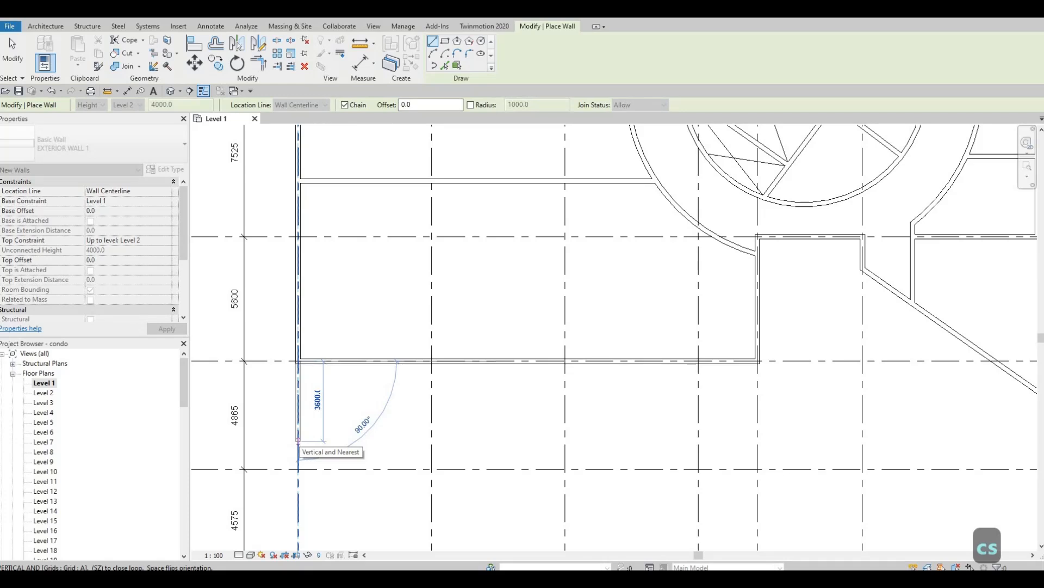
text(2500)
key(Return)
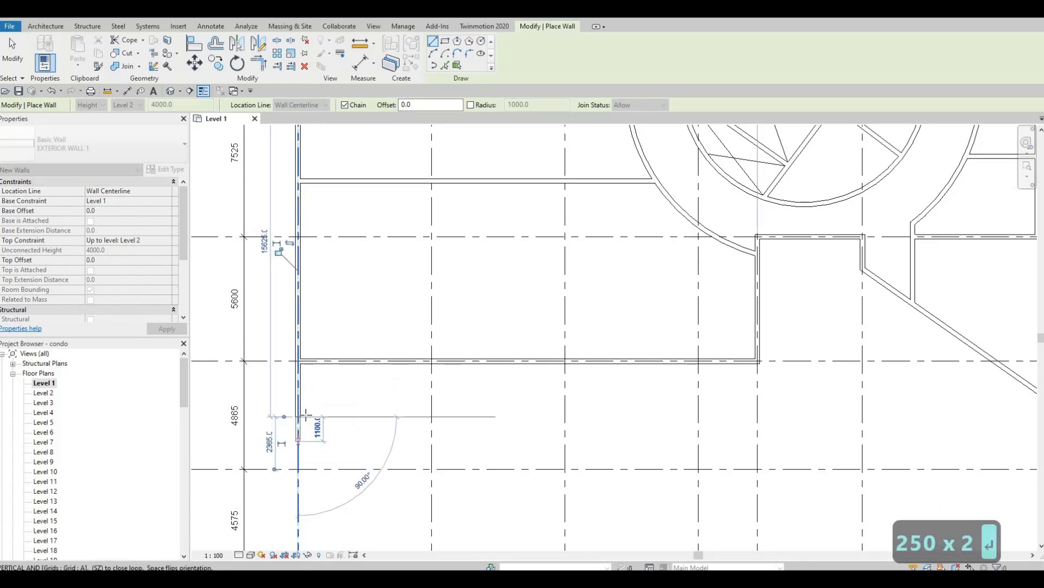
key(Escape)
Draw a new bottom wall to grid E and delete the room's old bottom wall.
click(298, 418)
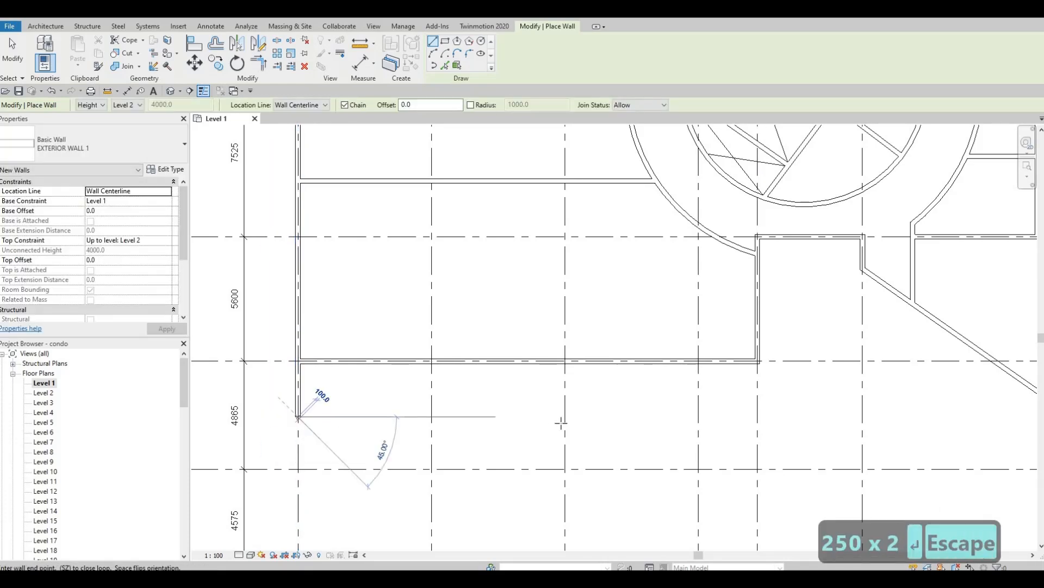
click(758, 417)
key(Escape)
key(Escape)
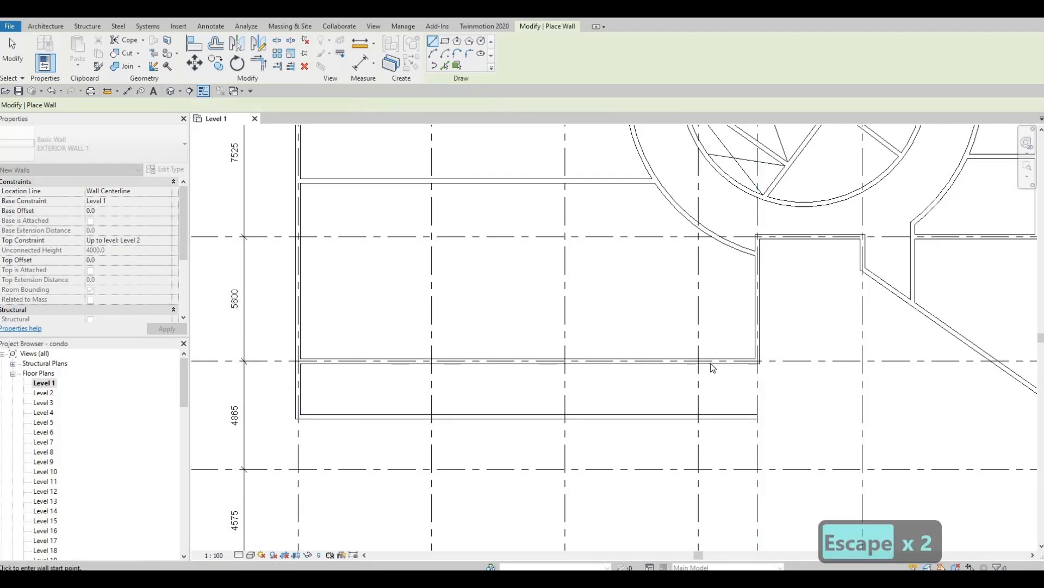
click(706, 368)
key(Delete)
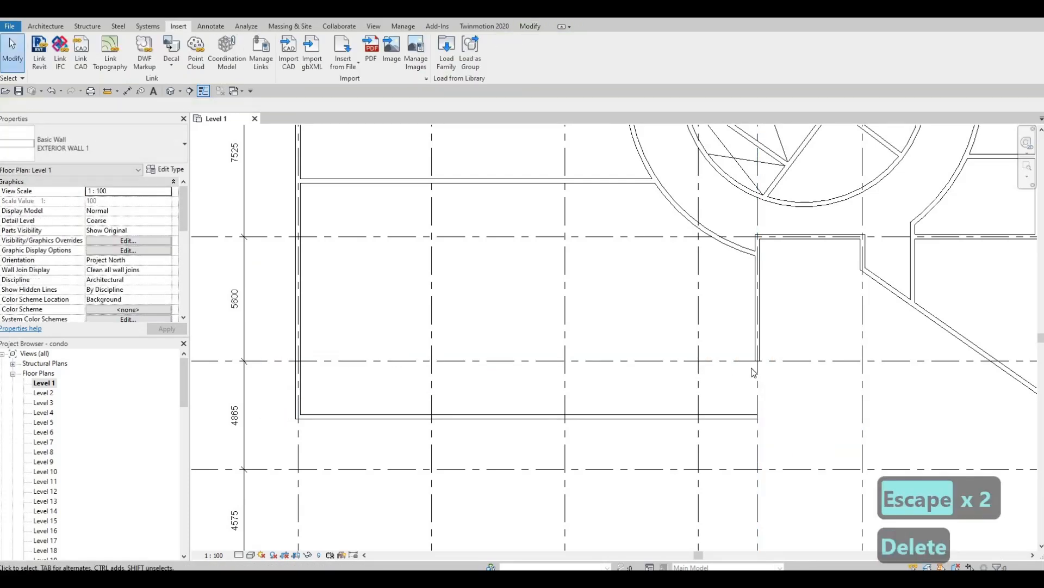
Trim the vertical and new bottom walls into a corner with TR, then select the curved wall.
key(t)
key(r)
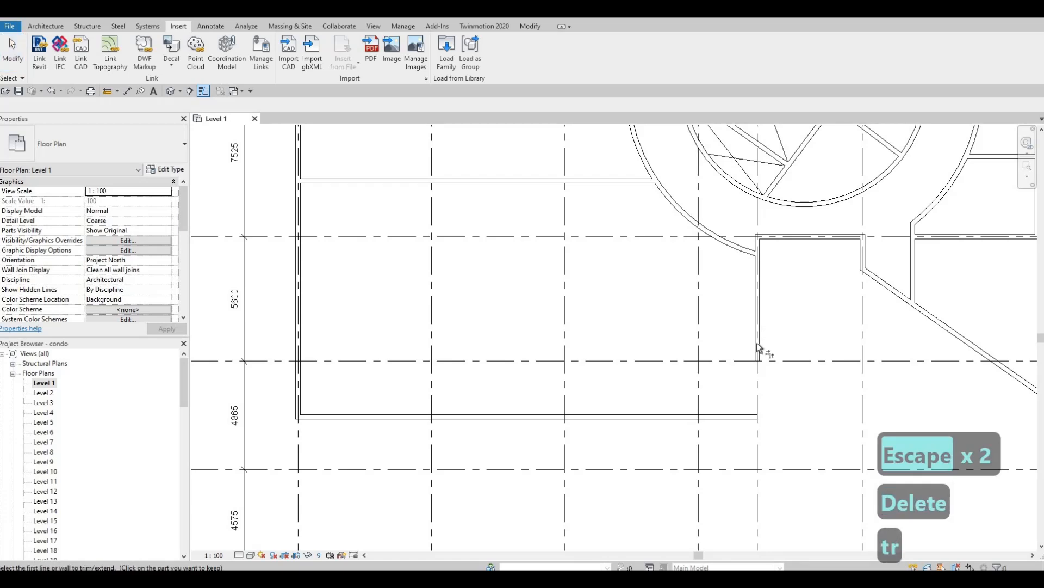
click(757, 332)
click(743, 417)
key(Escape)
key(Escape)
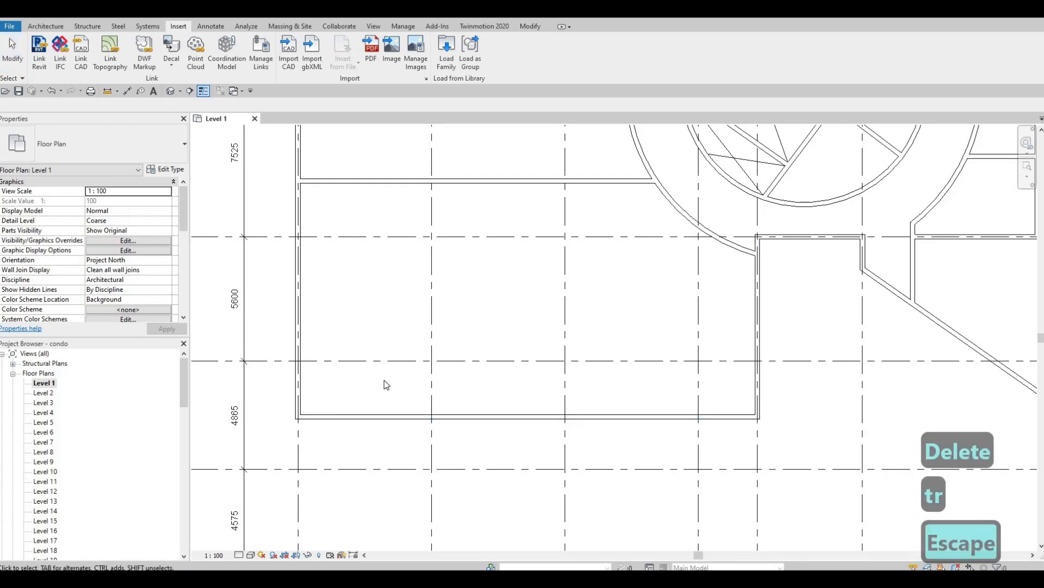
click(692, 223)
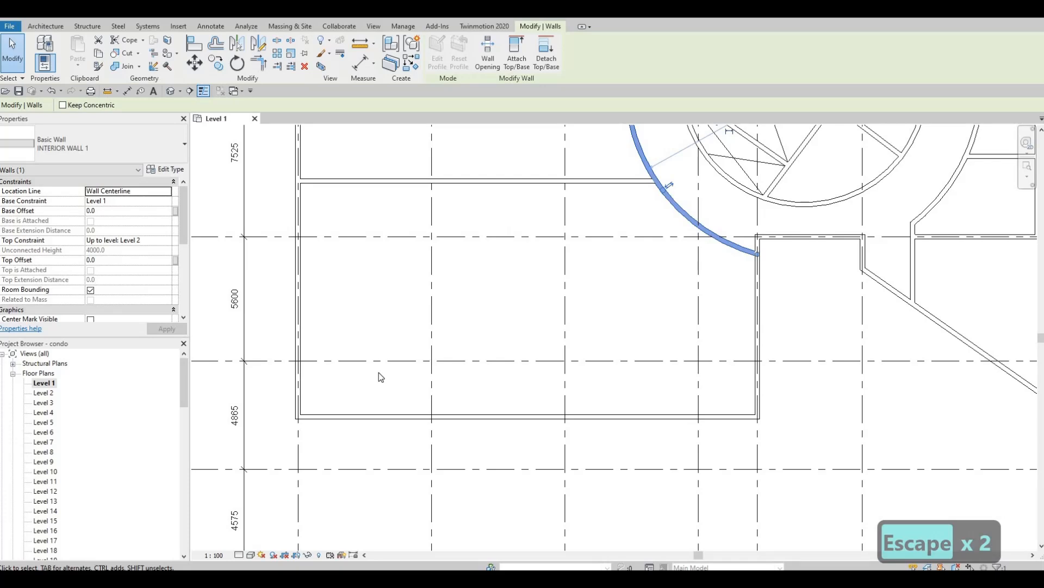
Draw a wall along grid 5 to grid D, then up to the curved wall's end.
key(c)
key(s)
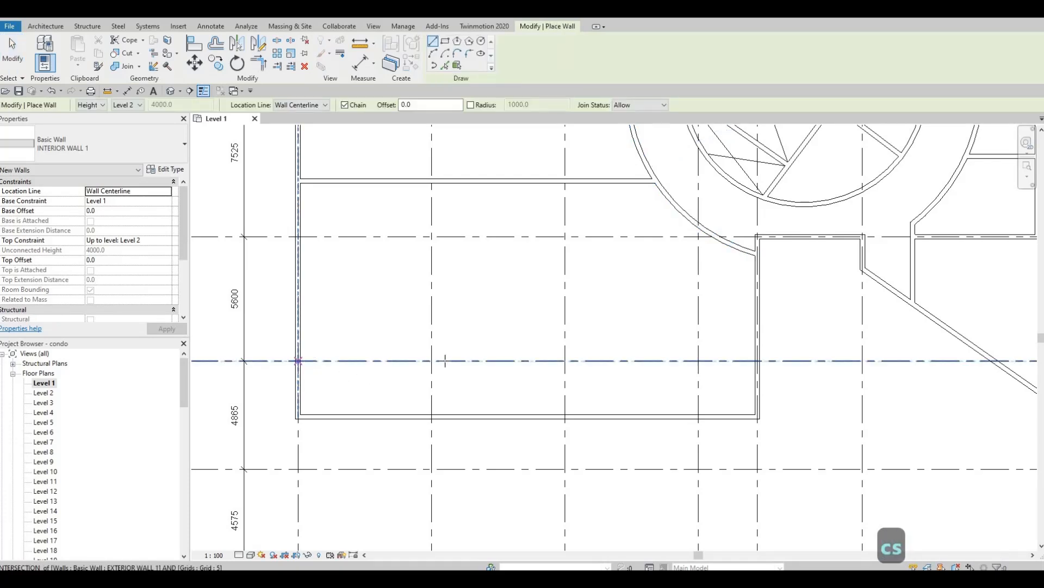
click(299, 360)
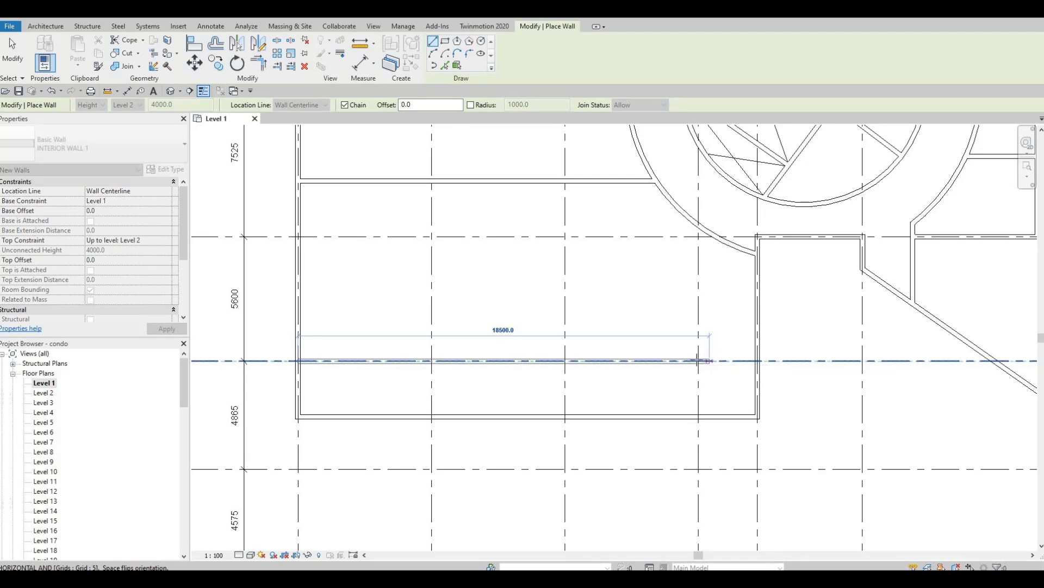
click(687, 235)
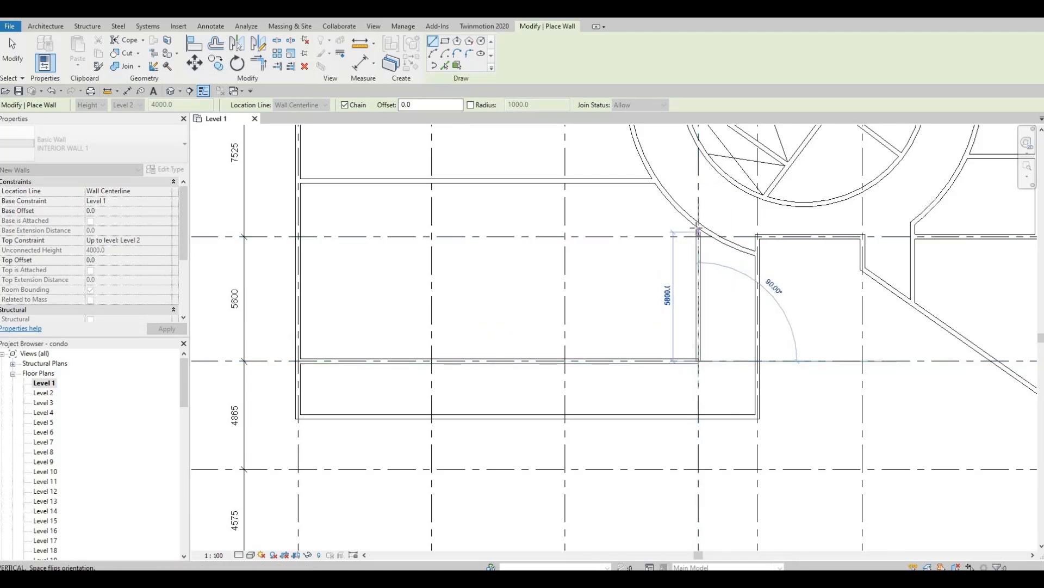
click(699, 226)
key(Escape)
key(Escape)
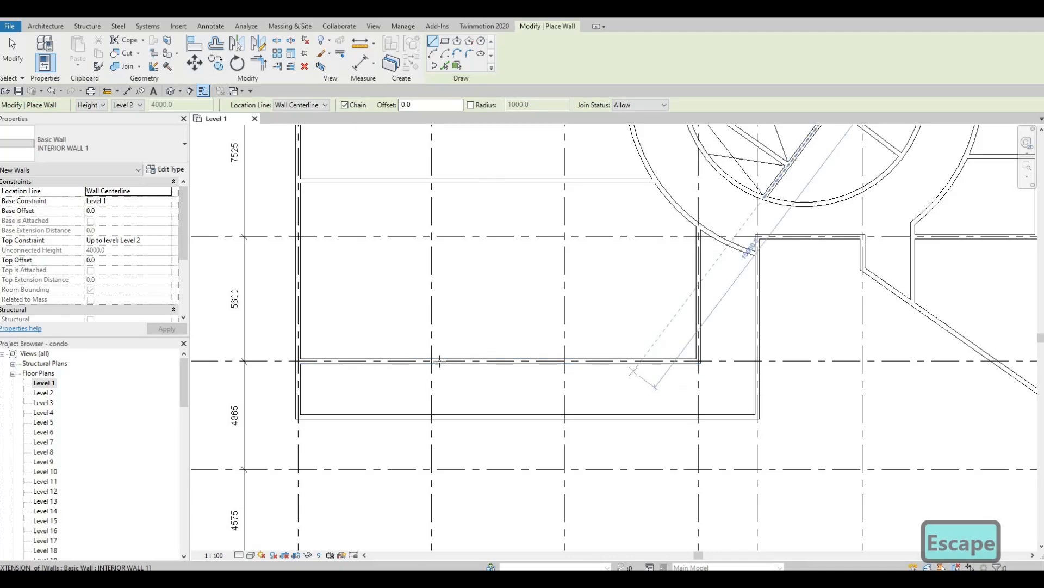
Add a short wall dividing the strip below.
click(429, 415)
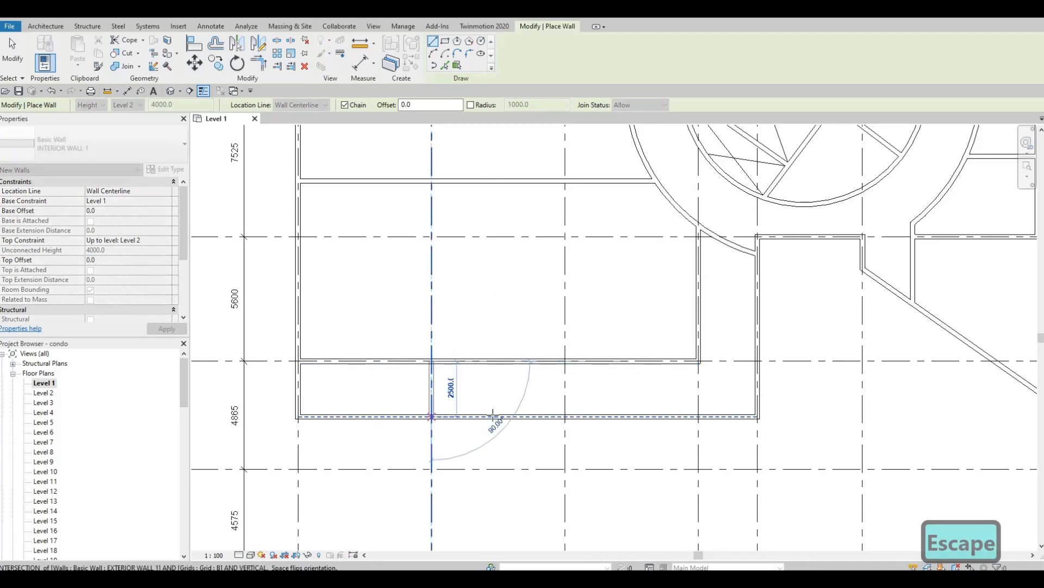
key(Escape)
scroll(509, 444, down, 2)
mouse_move(509, 443)
middle_down()
mouse_move(507, 431)
mouse_move(507, 452)
middle_up()
middle_drag(340, 415, 361, 359)
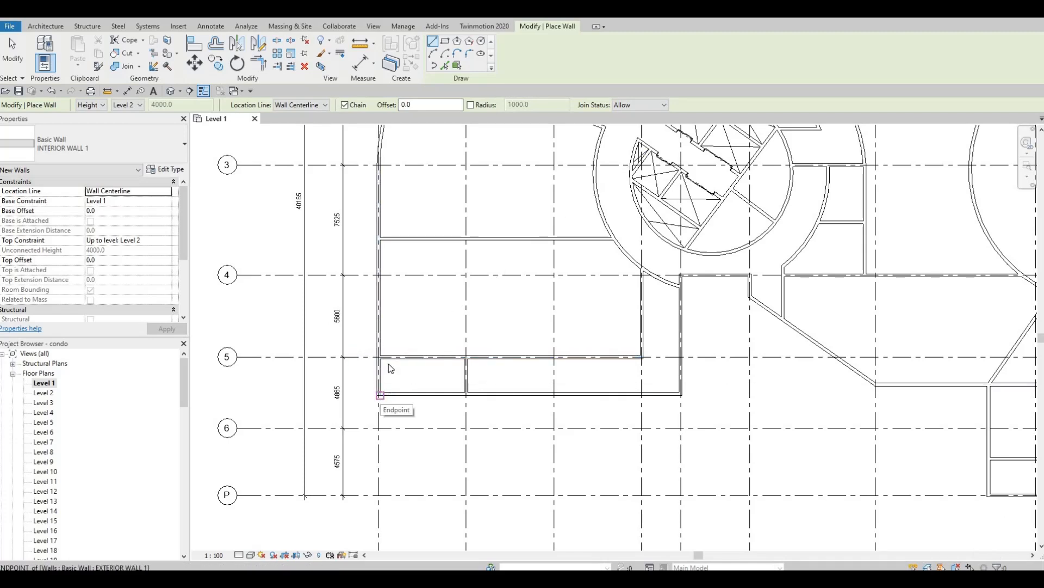
key(Escape)
key(Escape)
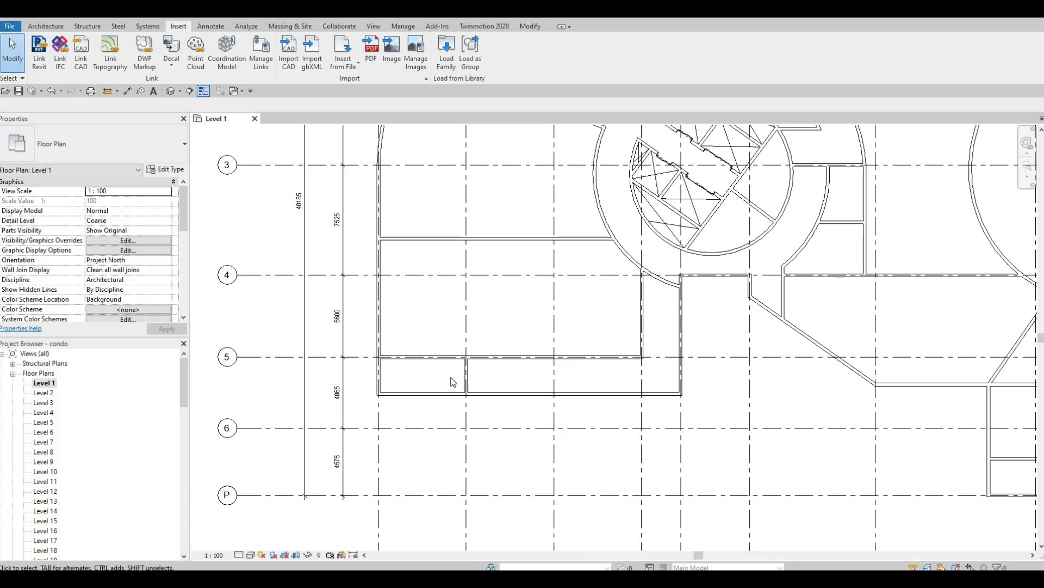
Stretch the top end of the interior wall beside the elevator shafts up to the curved wall.
middle_drag(444, 403, 381, 507)
scroll(463, 428, down, 2)
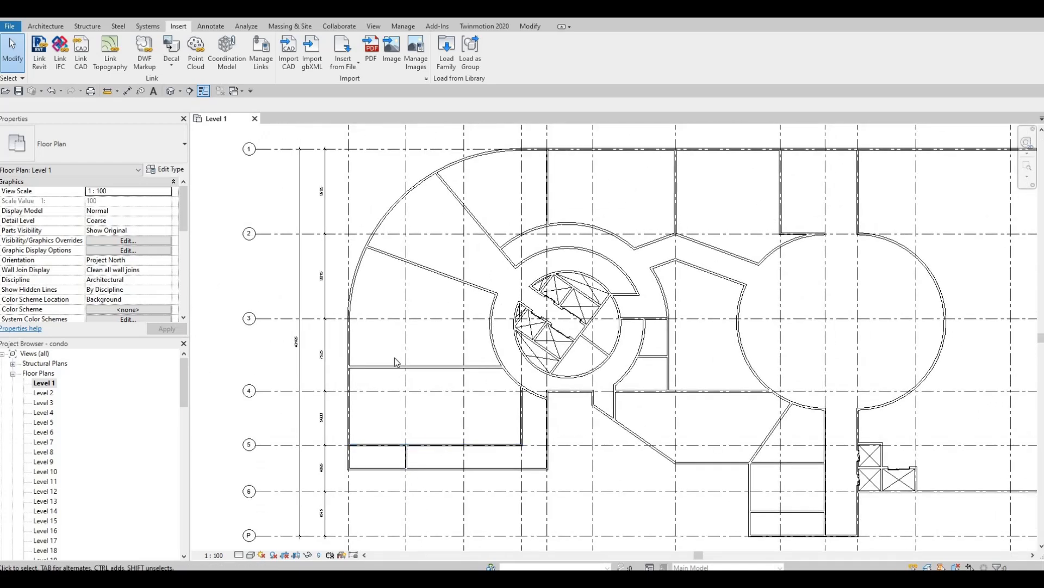
middle_drag(506, 447, 523, 427)
scroll(484, 421, down, 1)
middle_drag(644, 448, 544, 411)
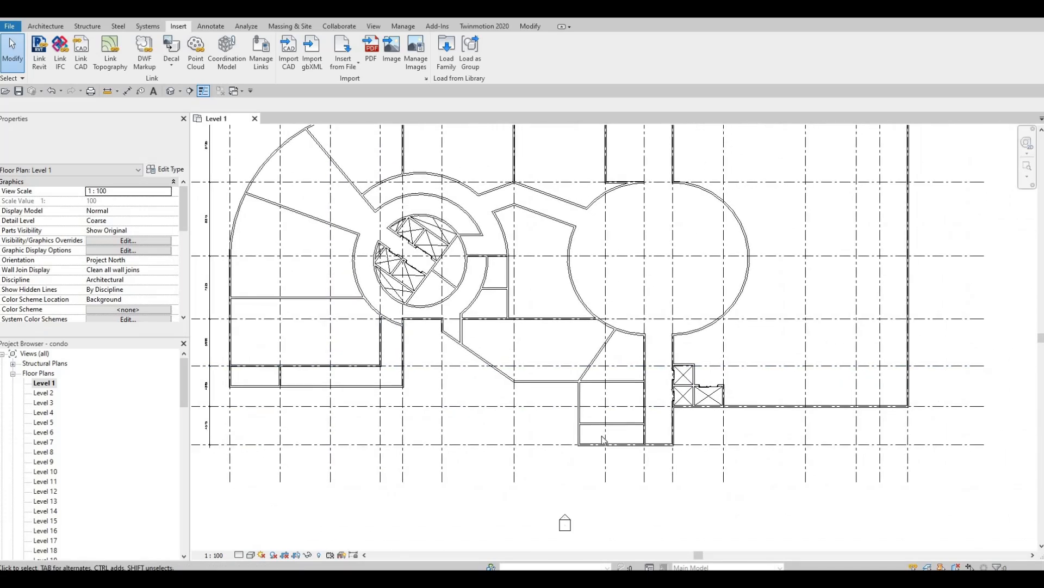
middle_drag(694, 454, 679, 473)
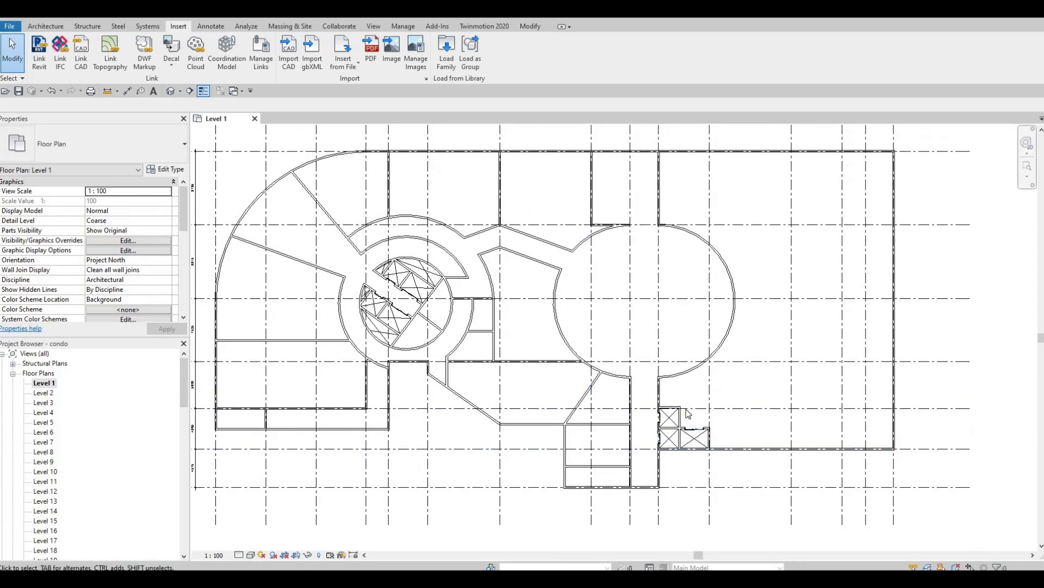
middle_drag(682, 397, 682, 414)
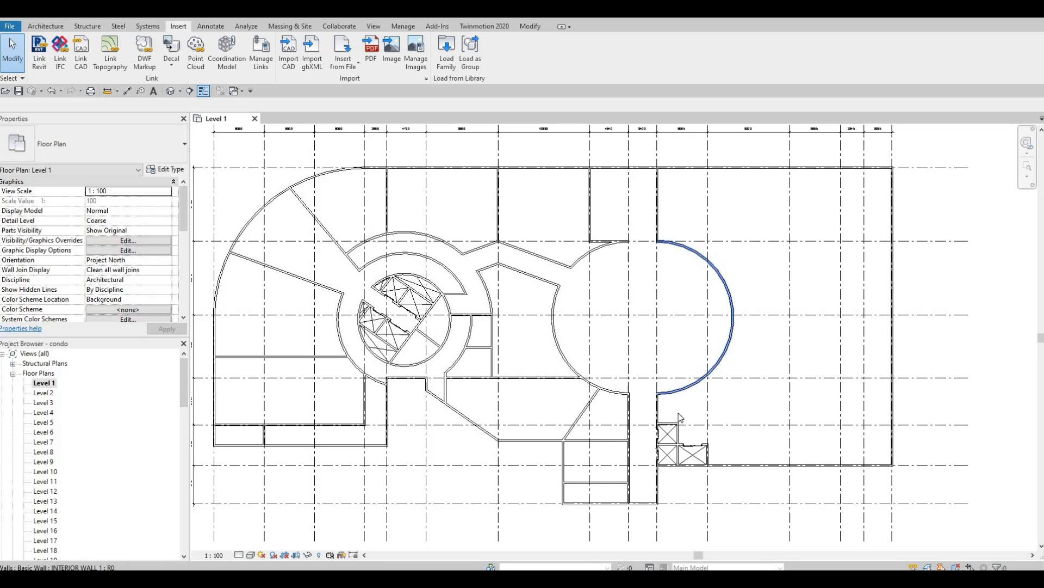
scroll(681, 437, up, 3)
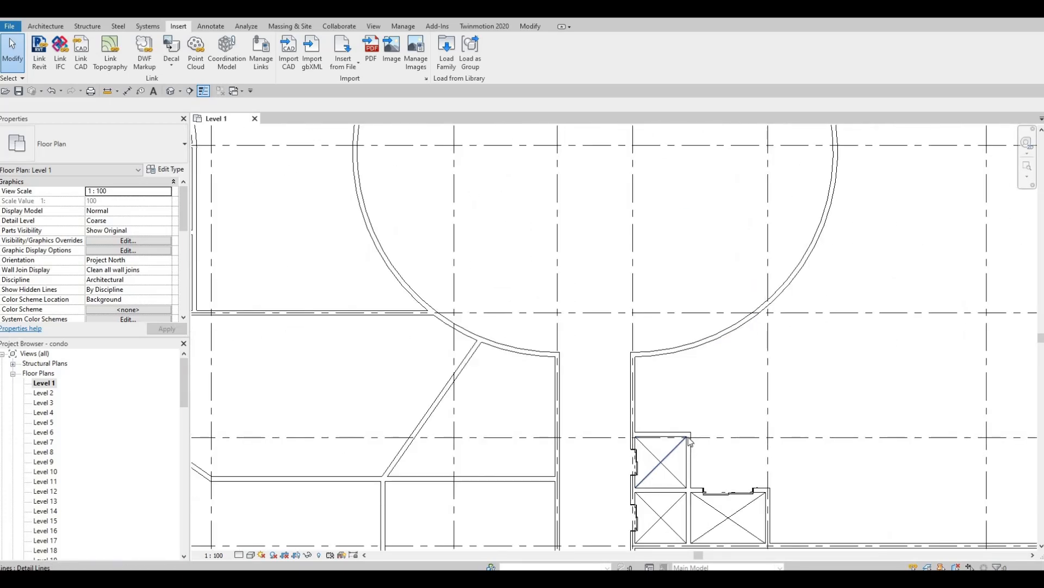
click(679, 428)
drag(684, 441, 688, 436)
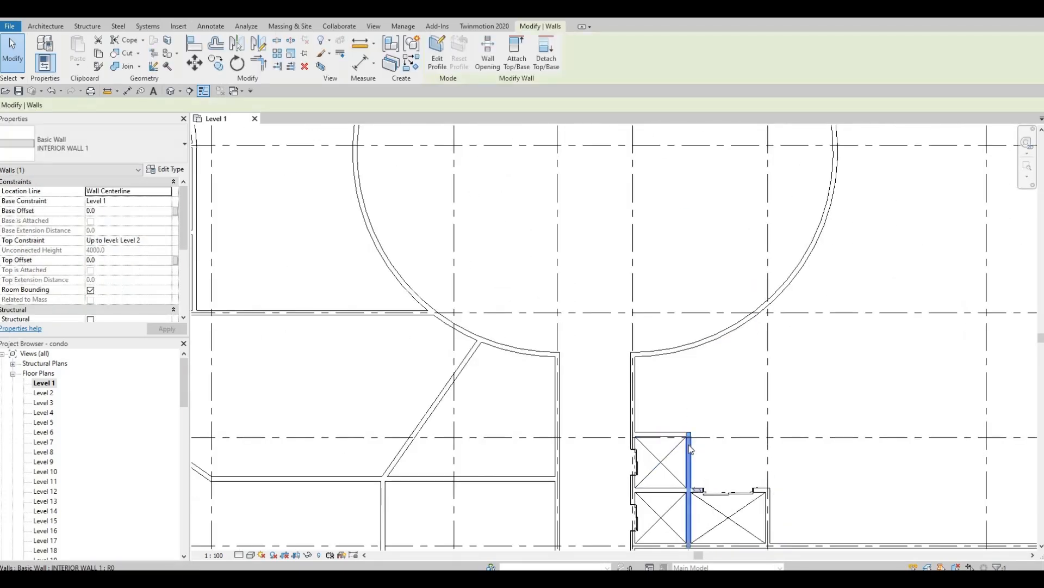
key(Escape)
key(Escape)
click(687, 423)
drag(690, 355, 689, 346)
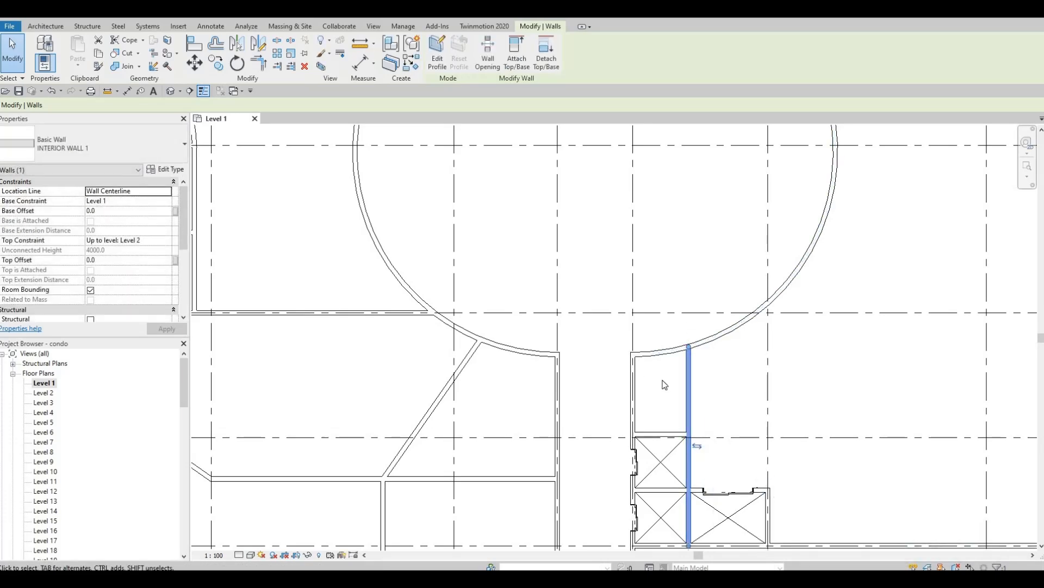
Pan and zoom the plan to bring the upper rooms into view.
scroll(664, 385, down, 5)
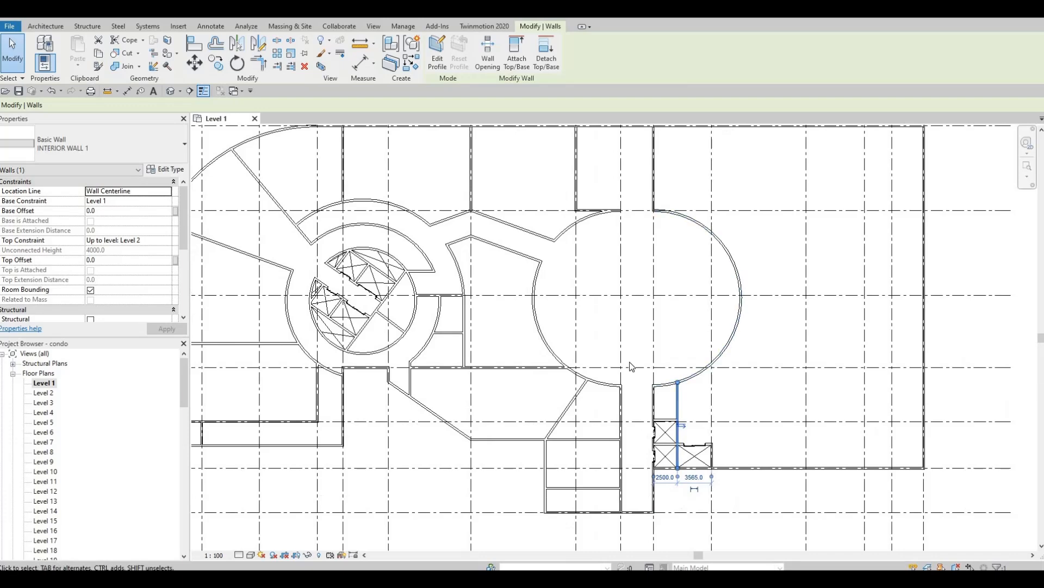
scroll(631, 366, down, 3)
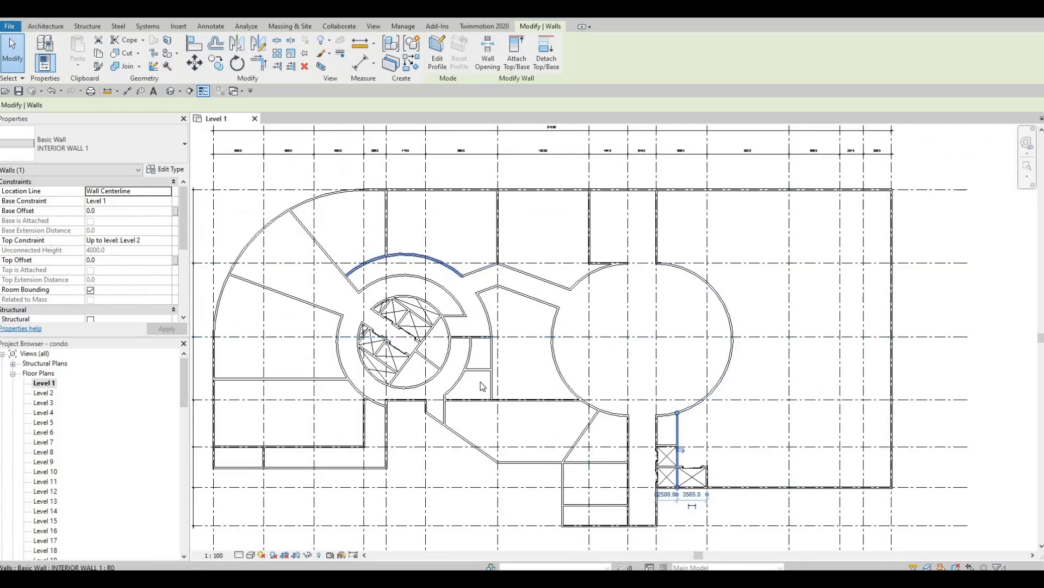
middle_drag(481, 382, 517, 408)
middle_drag(629, 267, 641, 256)
scroll(642, 258, up, 5)
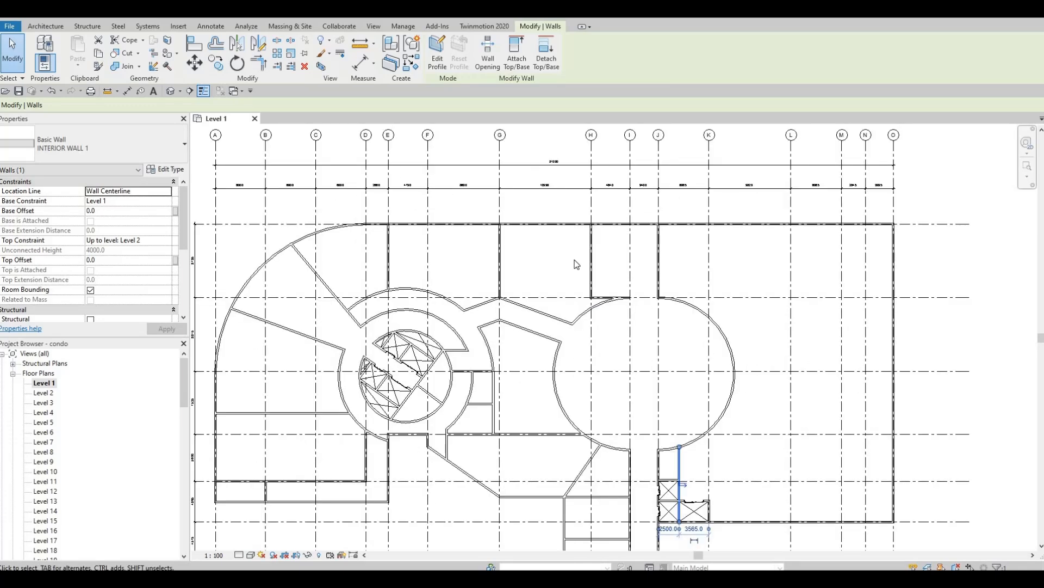
Draw a same-type interior wall (CS) horizontally across the small upper room.
key(Escape)
key(Escape)
click(559, 244)
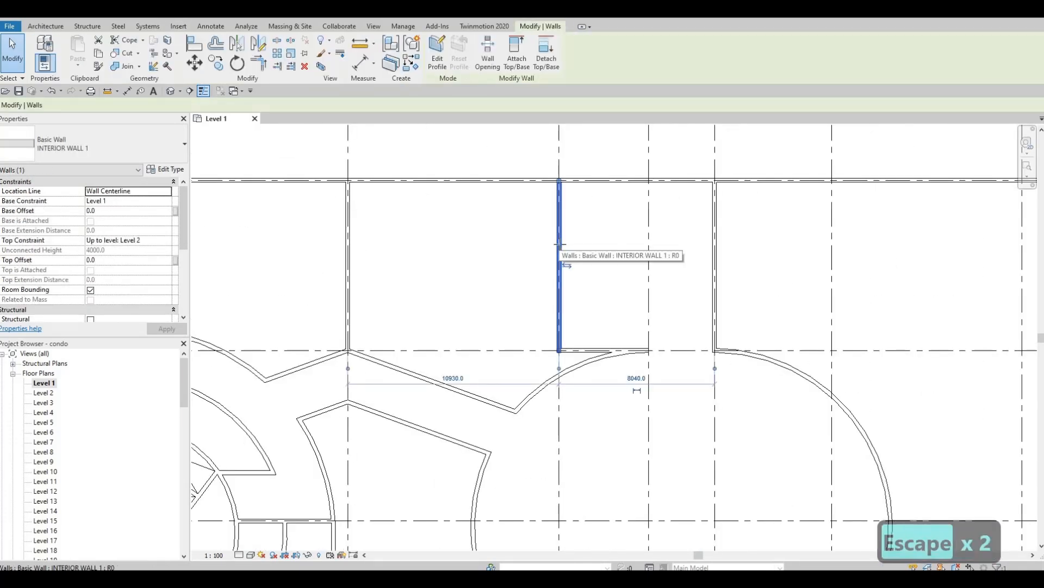
key(c)
key(s)
click(558, 240)
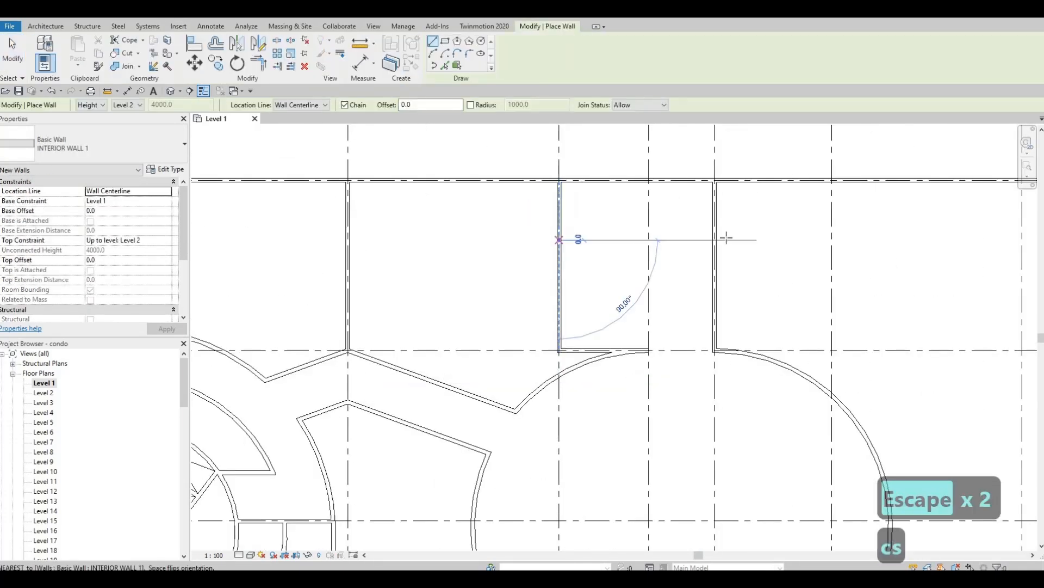
click(715, 239)
key(Escape)
Position the new wall 3000 below the top exterior wall.
key(Escape)
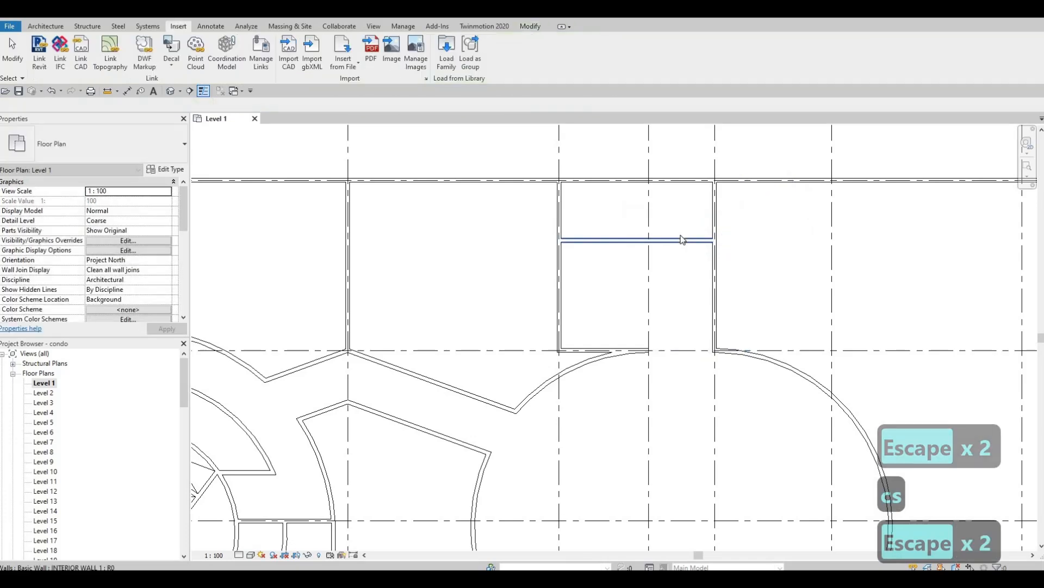
click(681, 240)
key(Escape)
key(Escape)
click(681, 240)
click(754, 210)
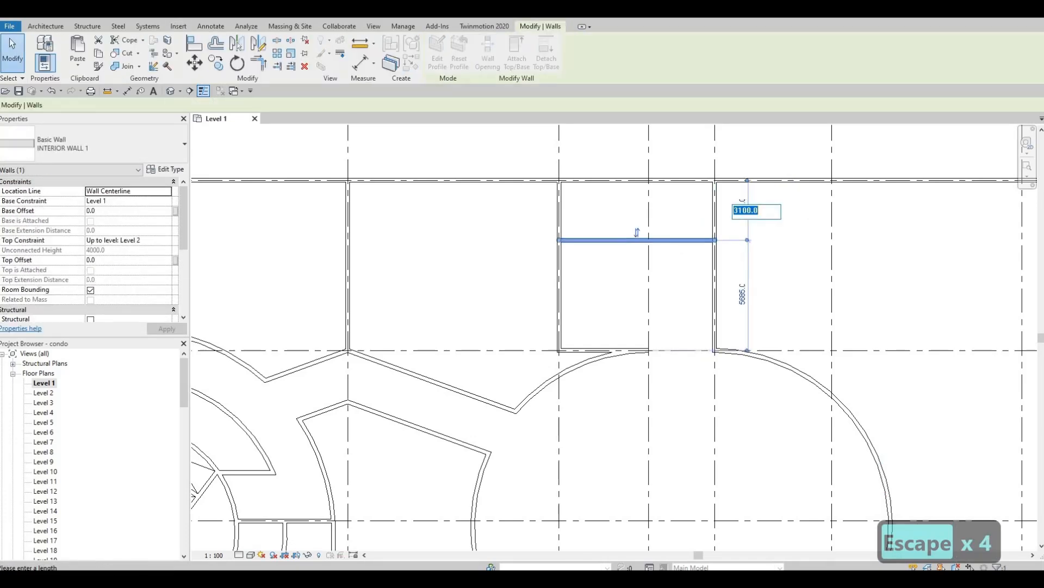
text(3000)
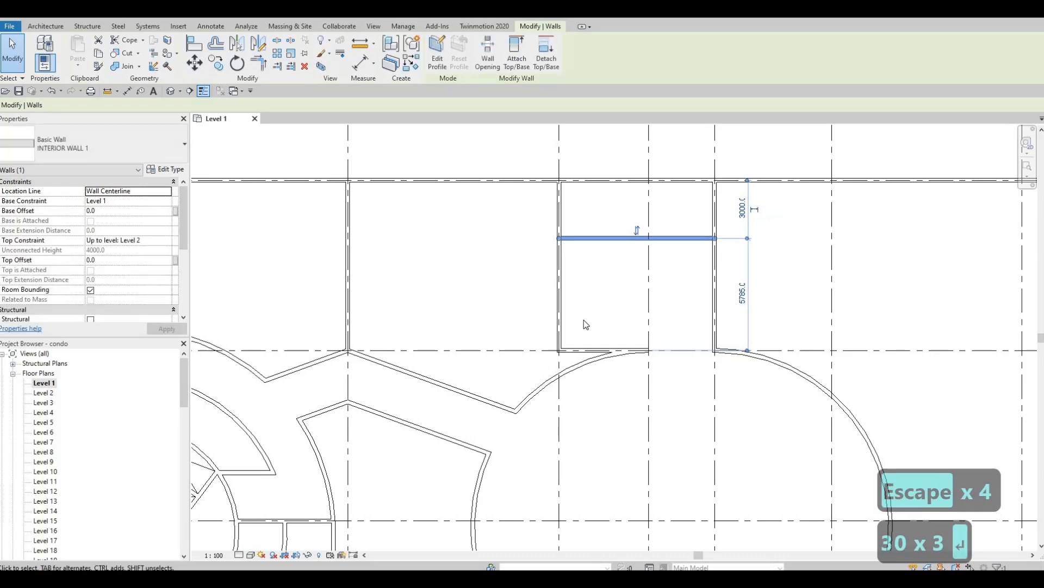
key(Return)
key(Escape)
key(Escape)
scroll(708, 381, down, 2)
scroll(708, 381, down, 1)
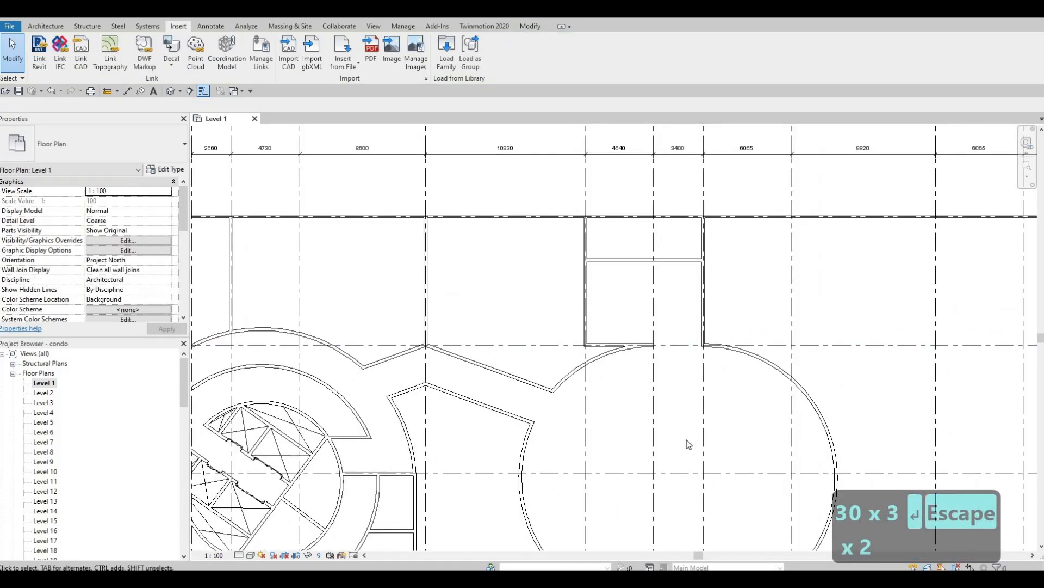
scroll(685, 217, down, 3)
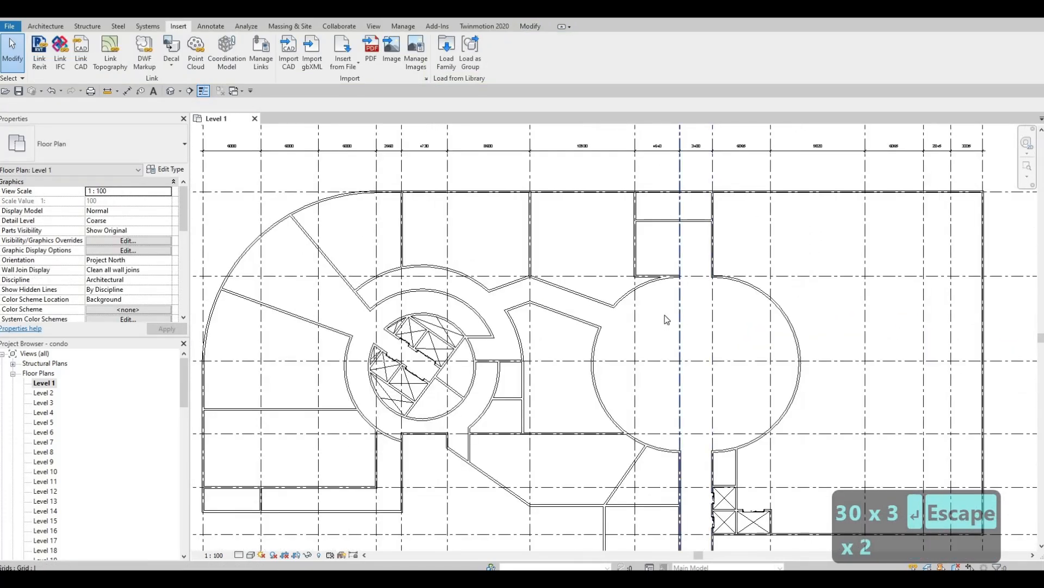
scroll(664, 321, up, 1)
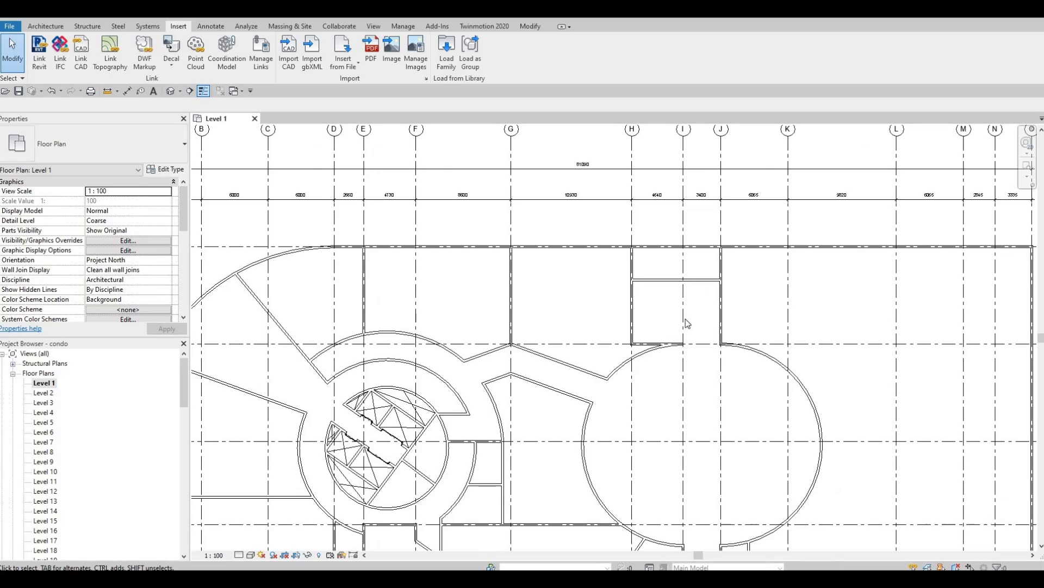
scroll(687, 325, down, 2)
scroll(683, 348, up, 2)
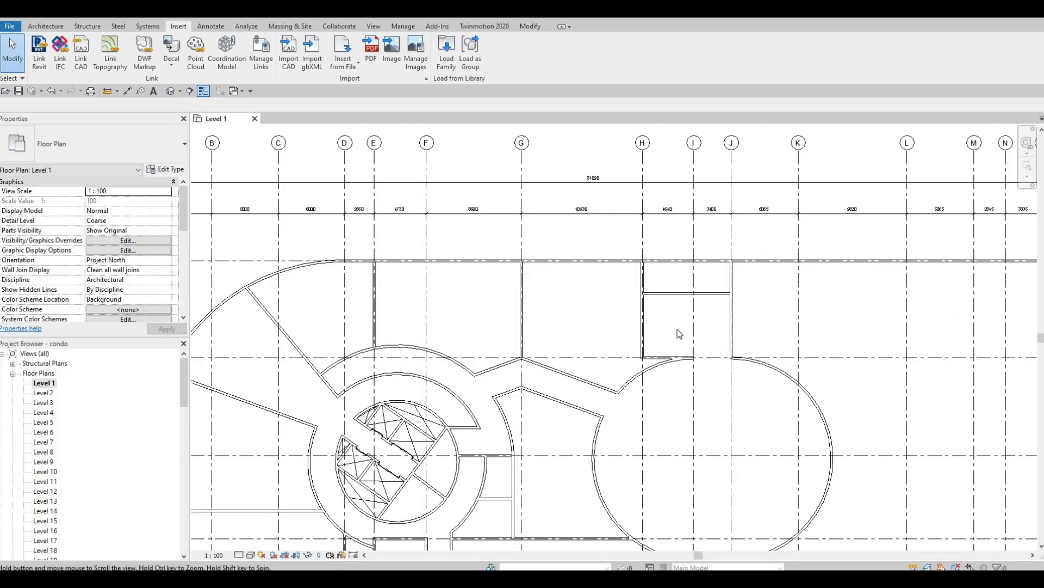
scroll(676, 330, down, 3)
scroll(668, 384, up, 2)
scroll(679, 344, down, 2)
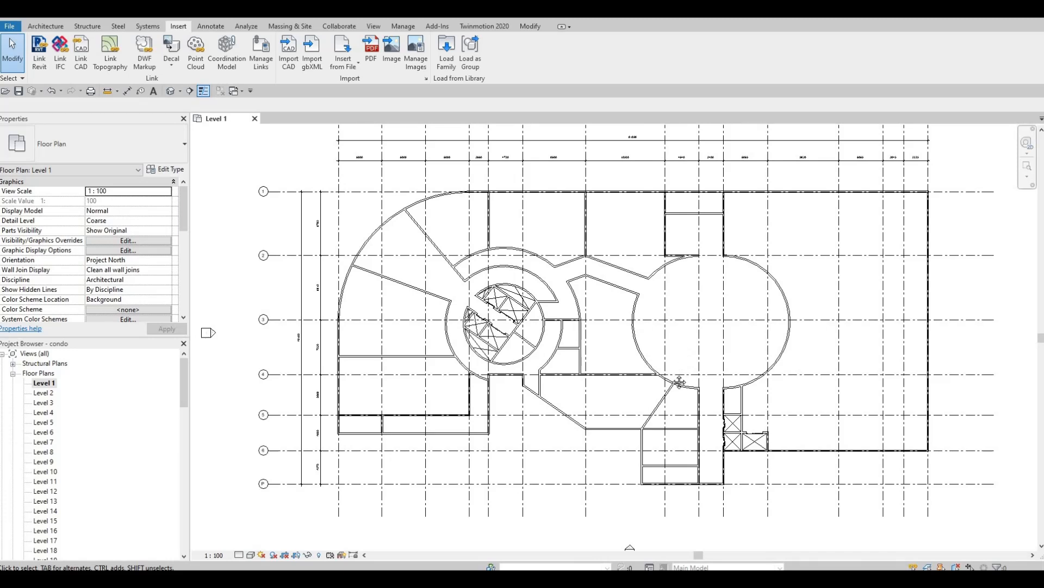
mouse_move(678, 343)
middle_down()
mouse_move(673, 363)
mouse_move(675, 351)
middle_up()
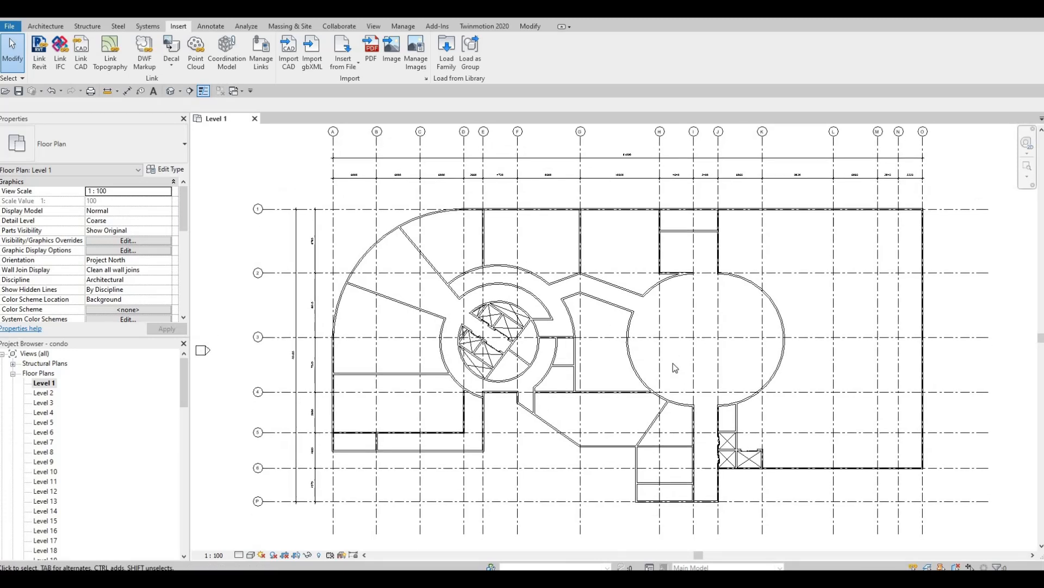